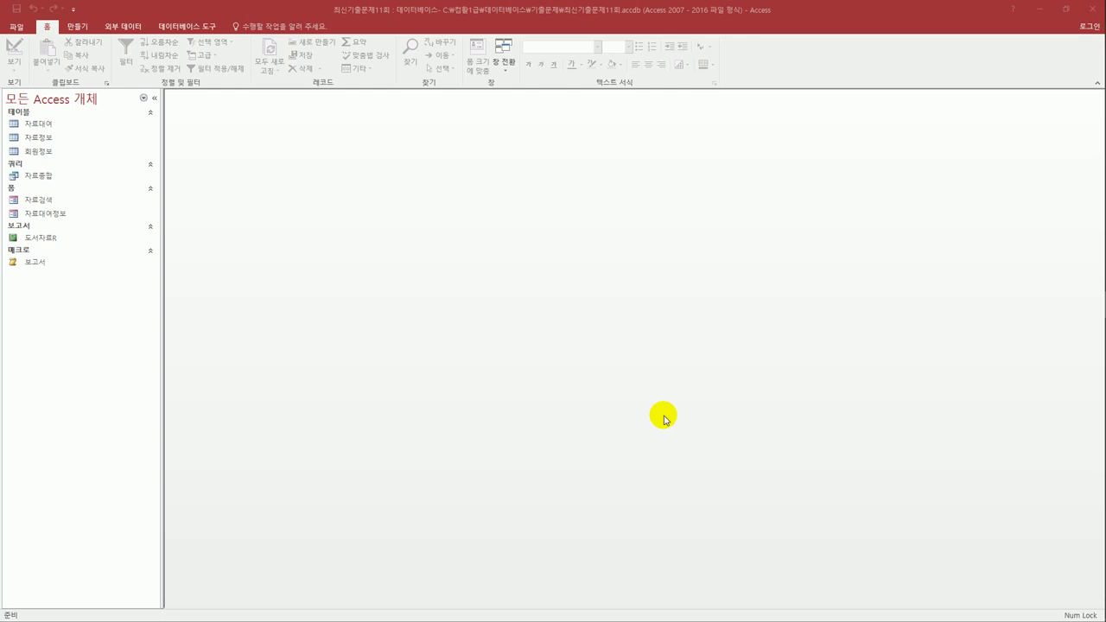
Open the 자료정보 table in Design view and shrink its window from the upper corner.
{"action": "left_click", "coordinate": [48, 138]}
{"action": "right_click", "coordinate": [48, 138]}
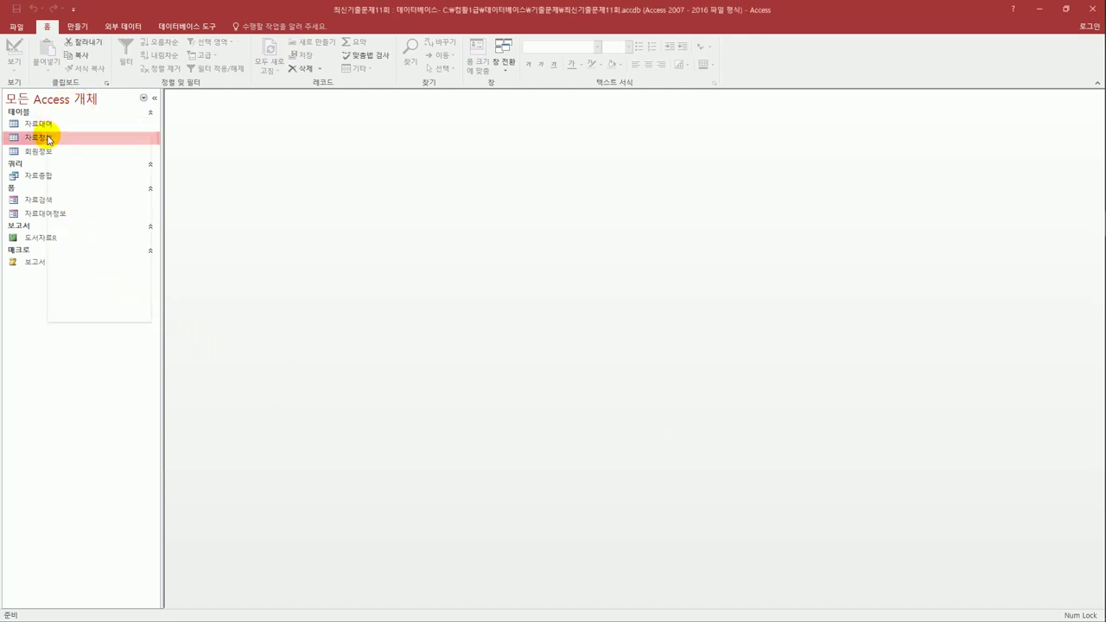
{"action": "left_click", "coordinate": [91, 155]}
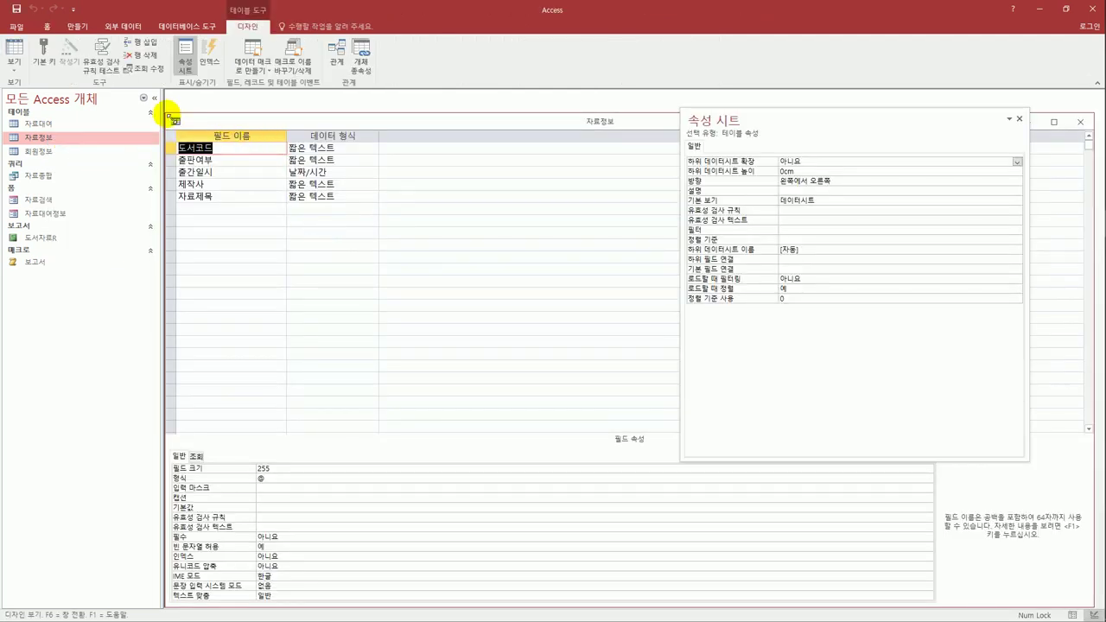
{"action": "left_click_drag", "start_coordinate": [172, 121], "coordinate": [258, 155]}
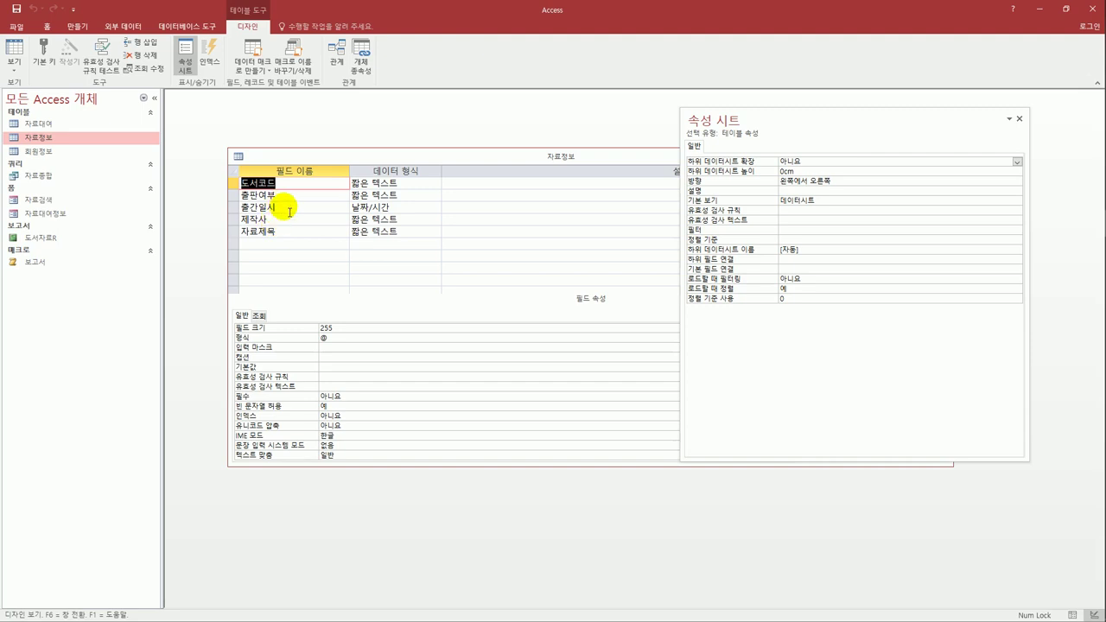
{"action": "key", "text": "F2"}
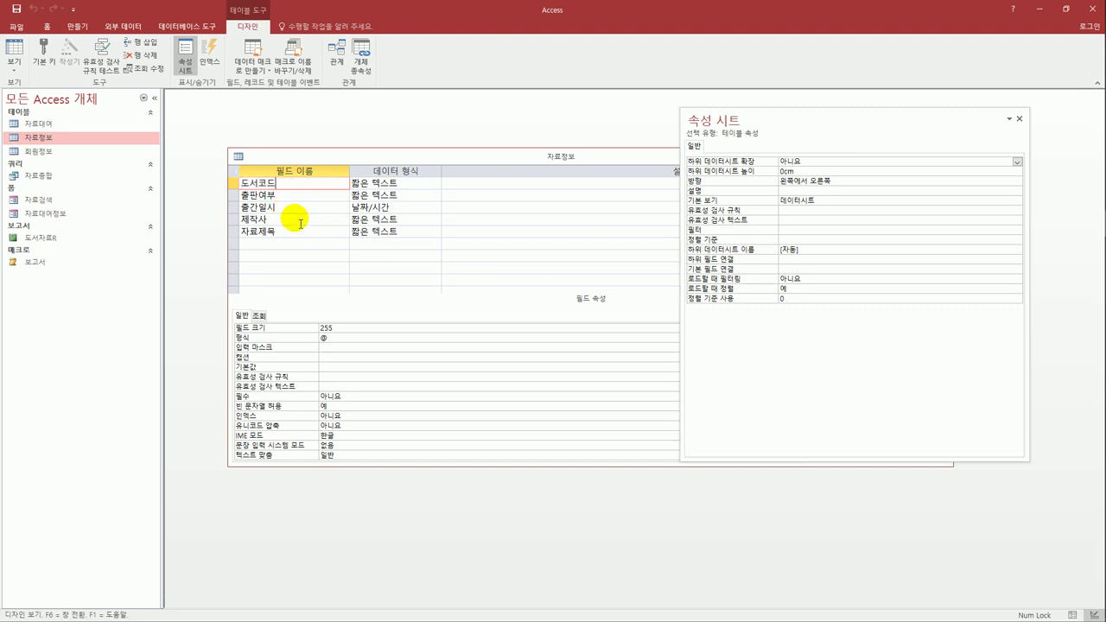
Insert a new row above the 도서코드 field and name the new field 자료번호.
{"action": "left_click", "coordinate": [234, 183]}
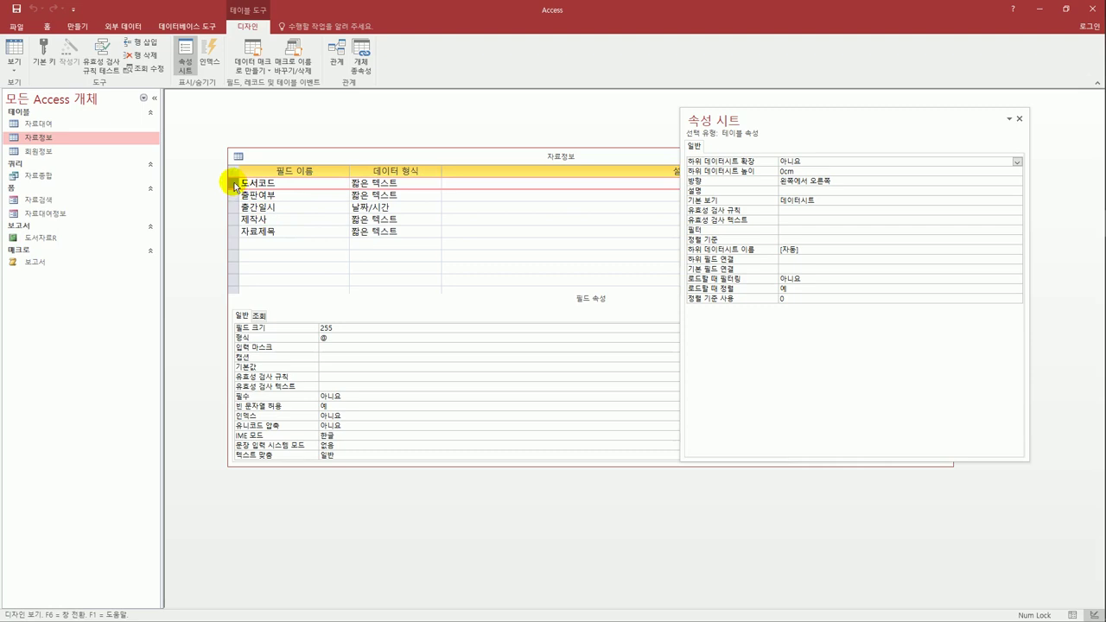
{"action": "right_click", "coordinate": [236, 184]}
{"action": "left_click", "coordinate": [259, 244]}
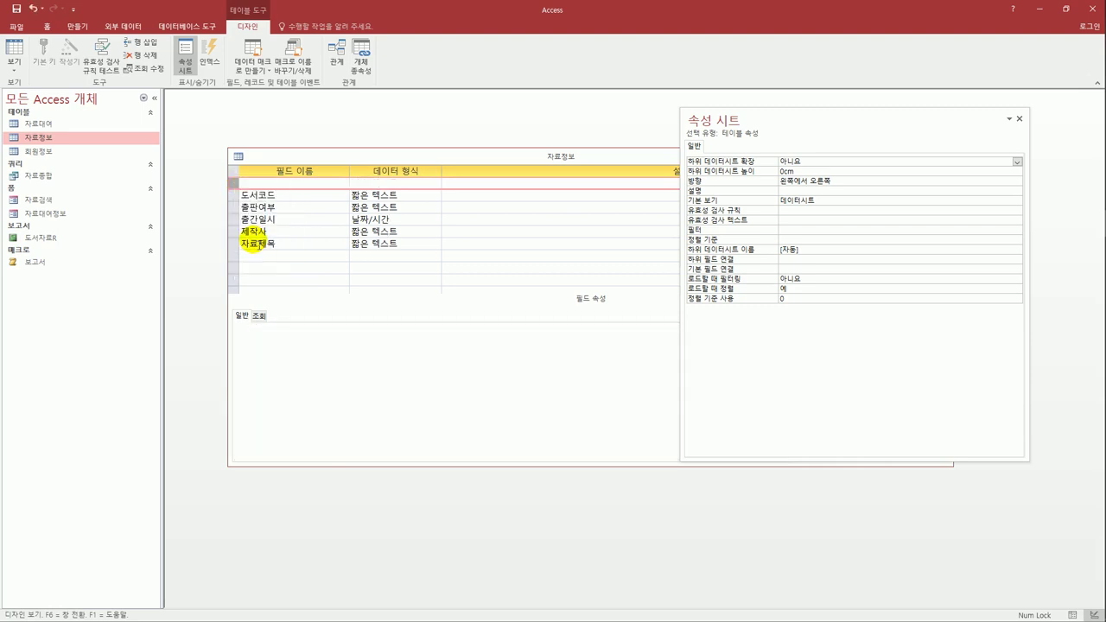
{"action": "left_click", "coordinate": [270, 184]}
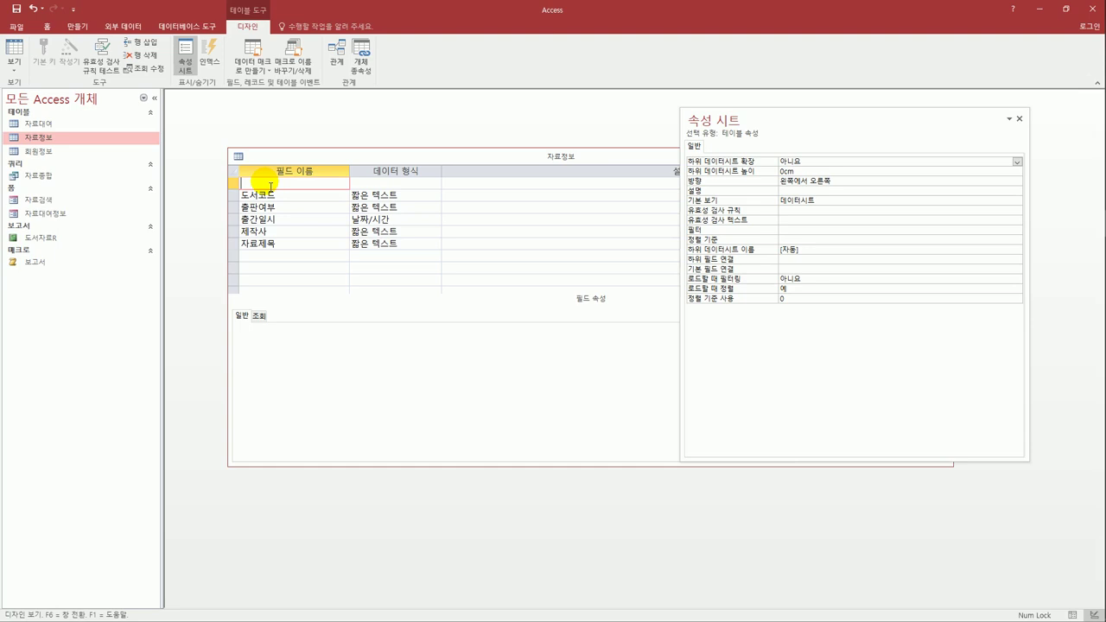
{"action": "type", "text": "잘"}
{"action": "type", "text": "료번호"}
{"action": "key", "text": "Tab"}
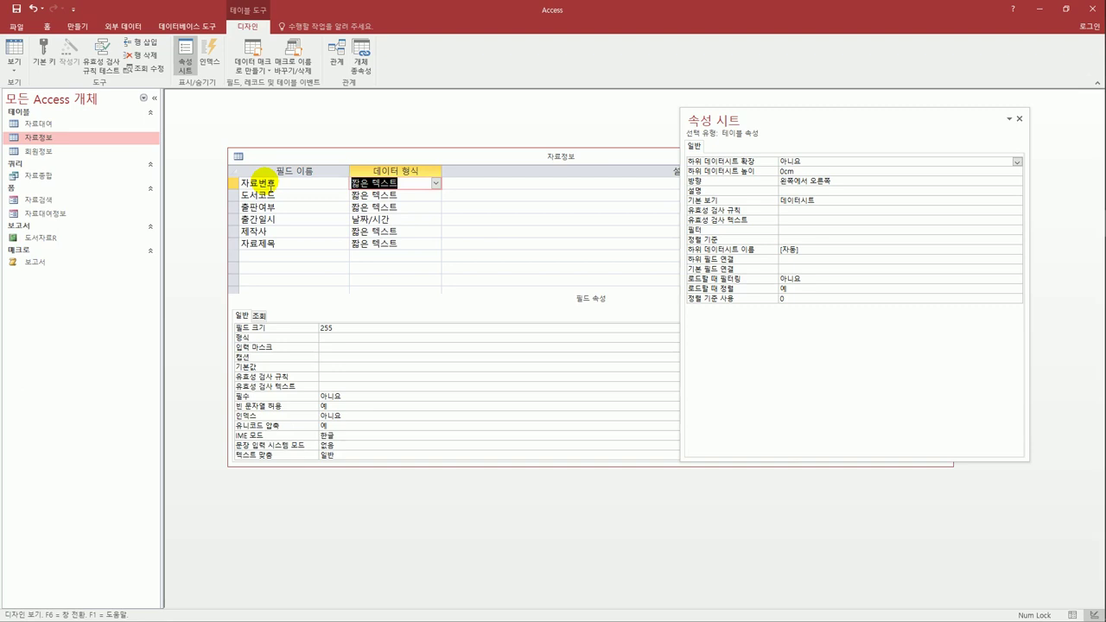
Set the 자료번호 field's data type to 일련 번호 and make it the primary key.
{"action": "left_click", "coordinate": [436, 183]}
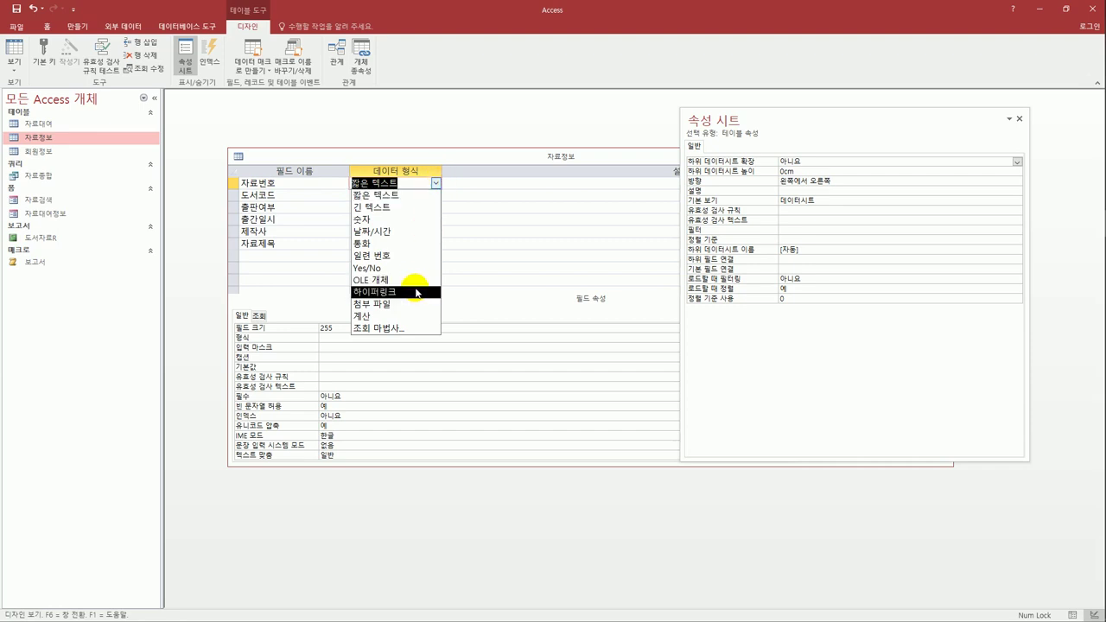
{"action": "key", "text": "Escape"}
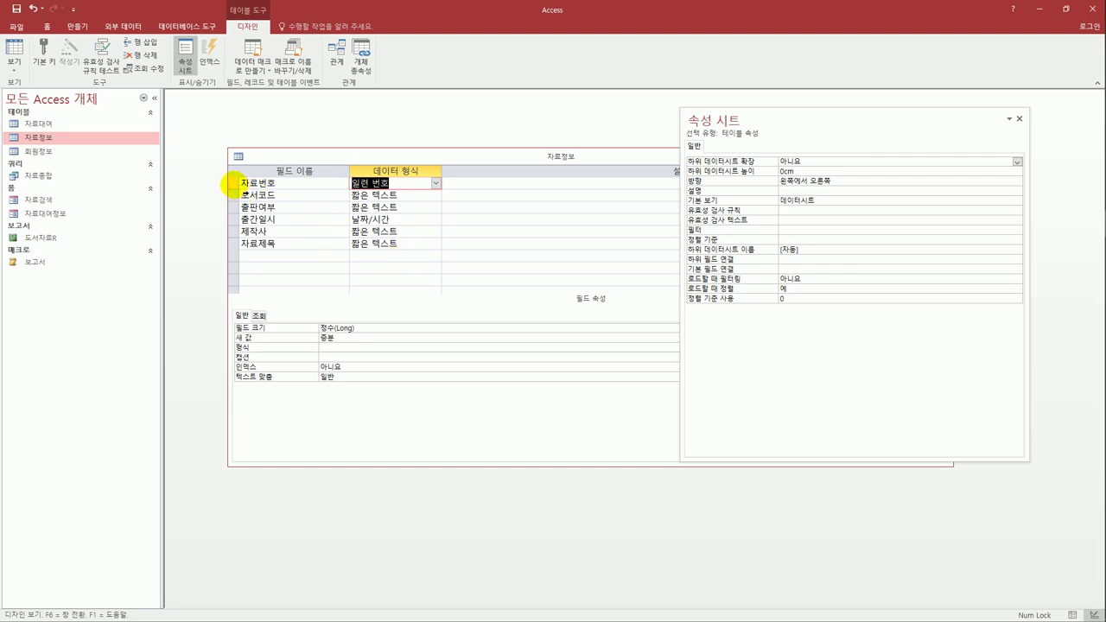
{"action": "left_click", "coordinate": [232, 183]}
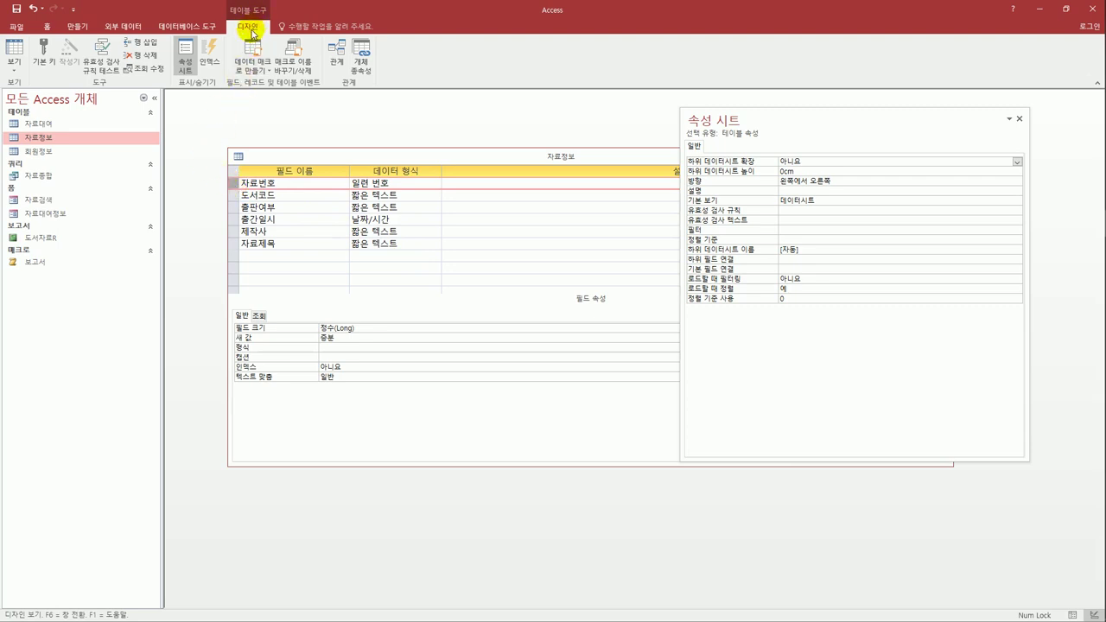
{"action": "left_click", "coordinate": [40, 67]}
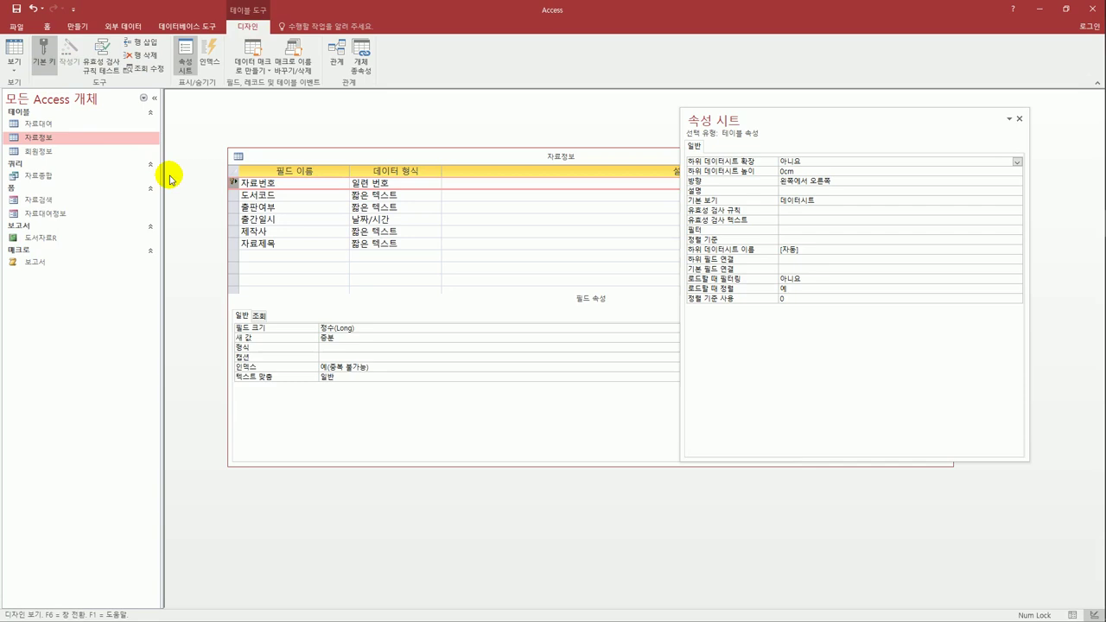
Give the 도서코드 field the input mask L00L000.
{"action": "left_click", "coordinate": [294, 195]}
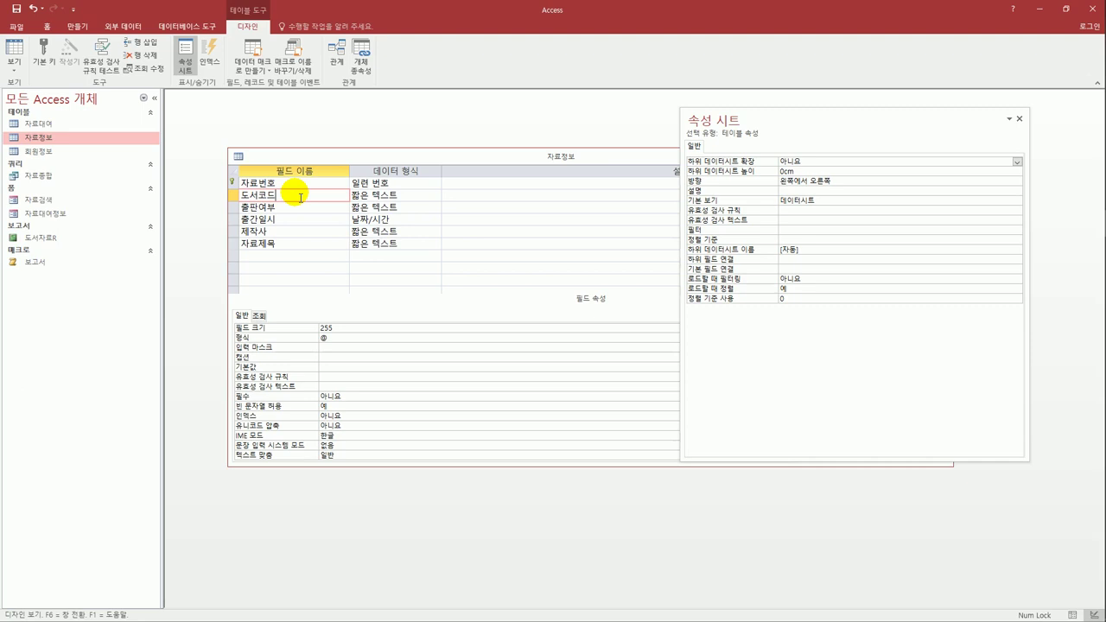
{"action": "left_click", "coordinate": [349, 349]}
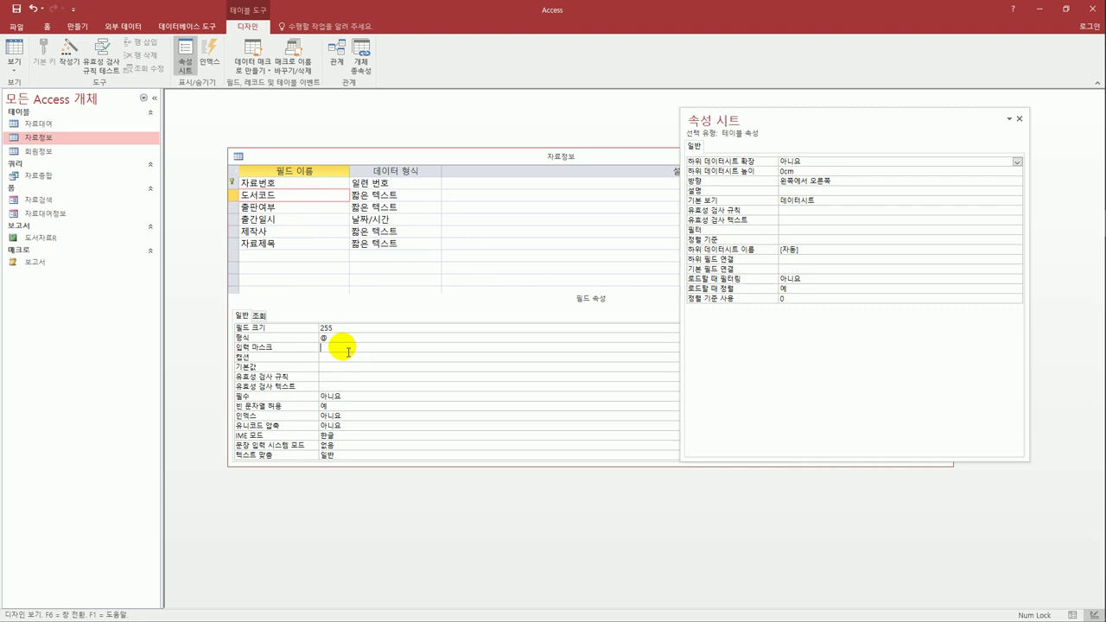
{"action": "type", "text": "L00L000"}
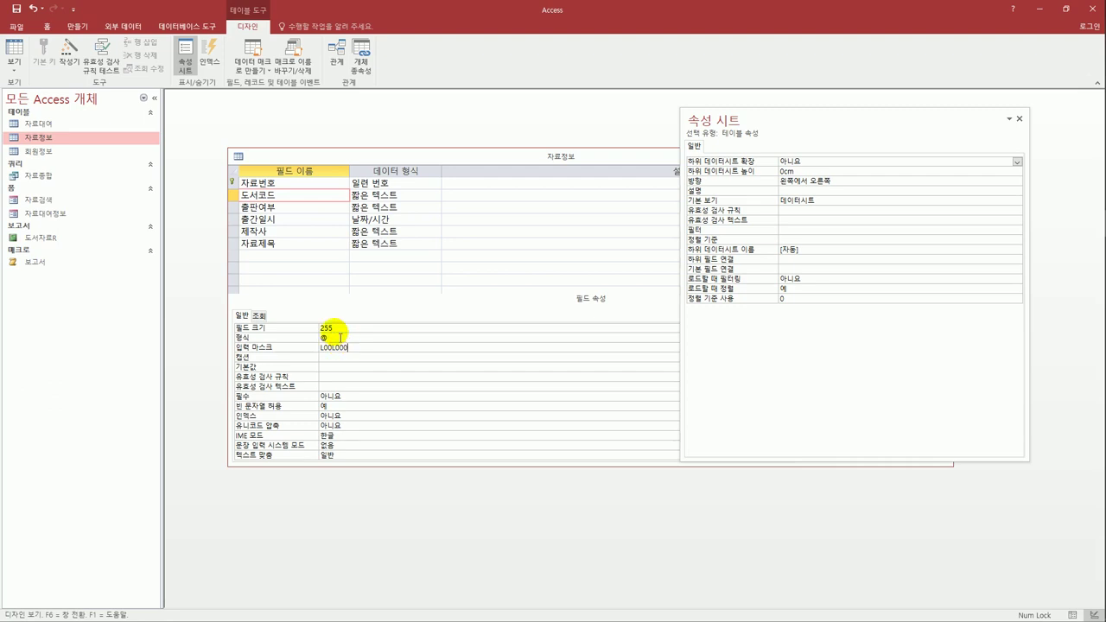
Change the 출판여부 field's data type to Yes/No.
{"action": "left_click", "coordinate": [290, 210]}
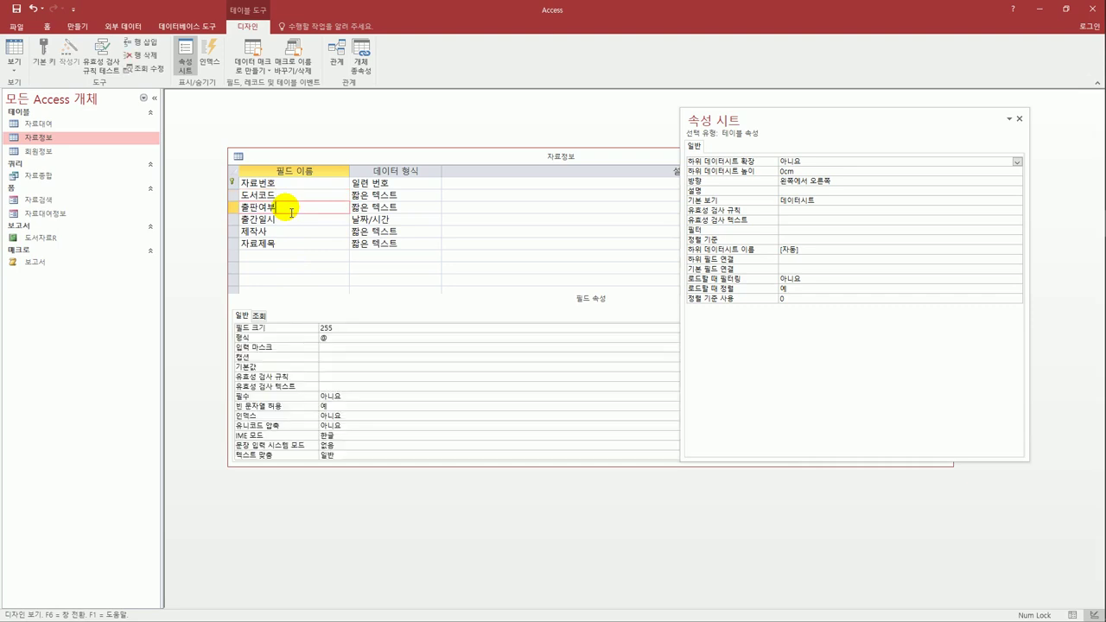
{"action": "left_click", "coordinate": [432, 211]}
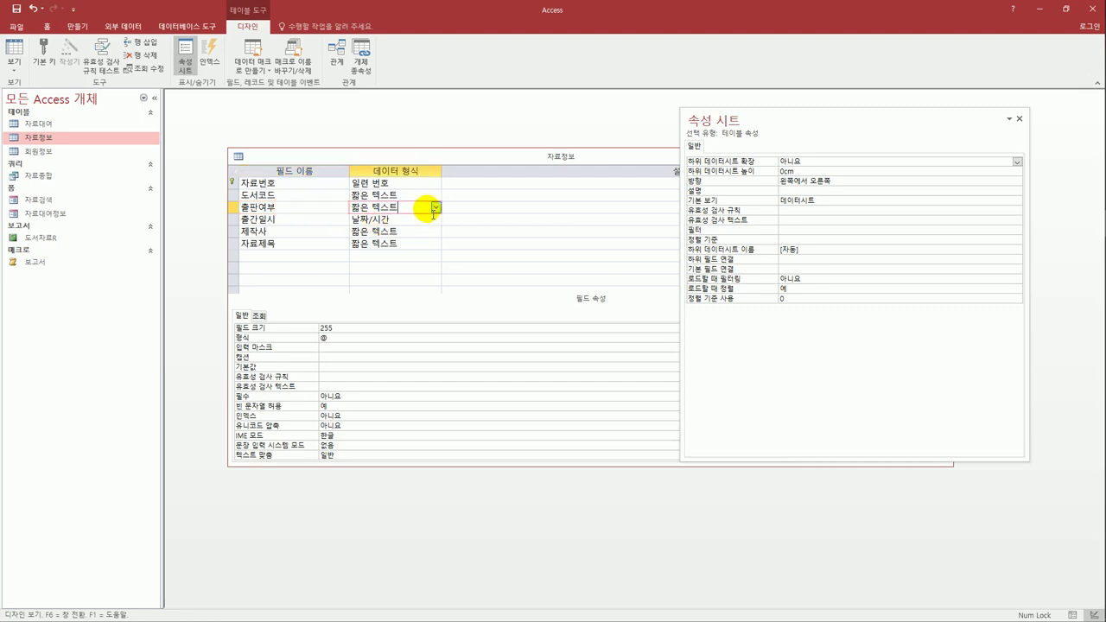
{"action": "left_click", "coordinate": [437, 207]}
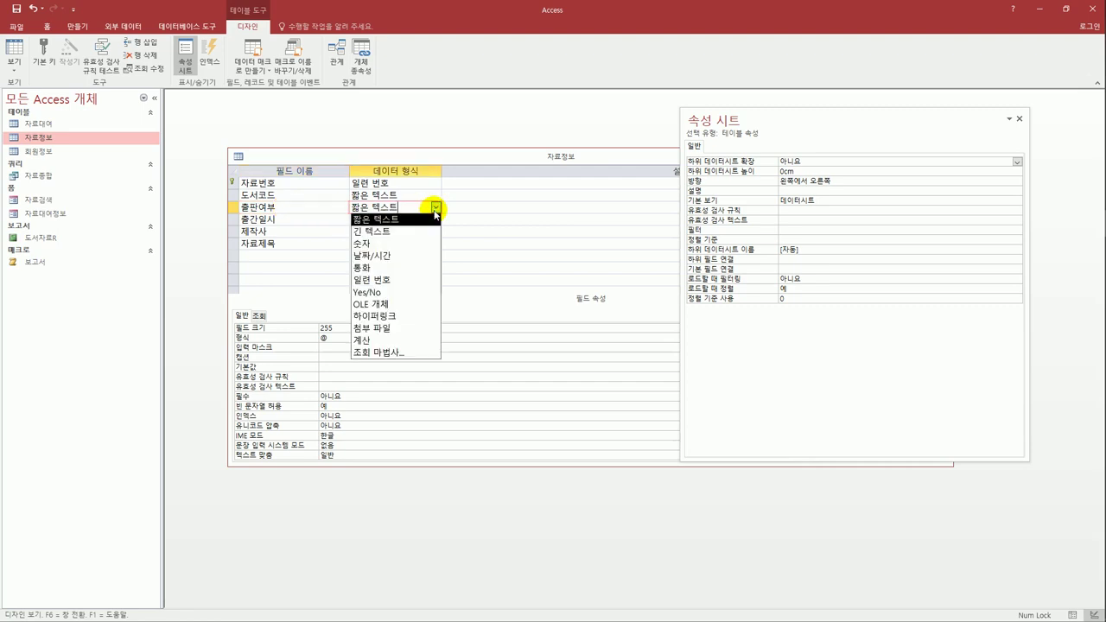
{"action": "left_click", "coordinate": [415, 294]}
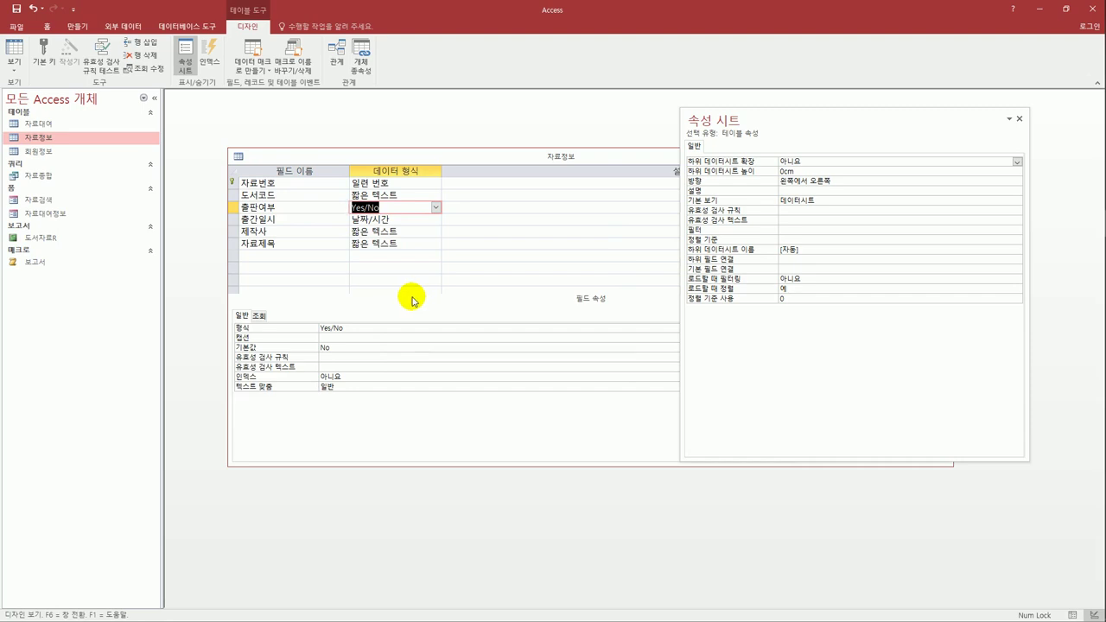
Set the 출간일시 field's default value to =Now().
{"action": "left_click", "coordinate": [298, 221]}
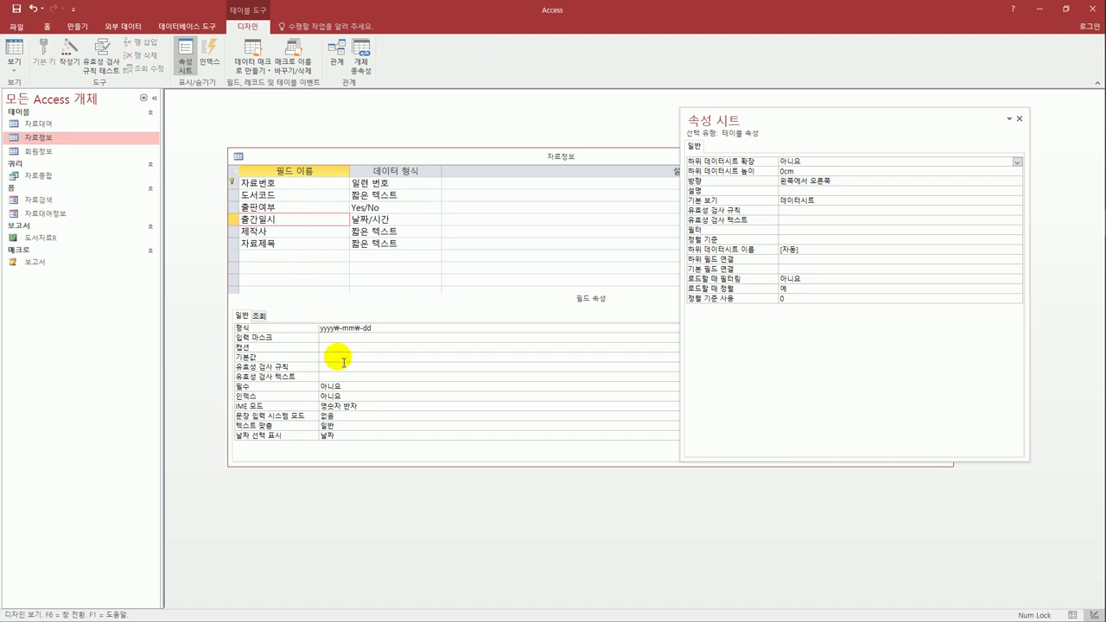
{"action": "type", "text": "="}
{"action": "type", "text": "da"}
{"action": "key", "text": "BackSpace"}
{"action": "key", "text": "BackSpace"}
{"action": "key", "text": "BackSpace"}
{"action": "type", "text": "=Now()"}
Close the property sheet and set the 출간일시 field's format to 기본 날짜.
{"action": "left_click", "coordinate": [426, 330]}
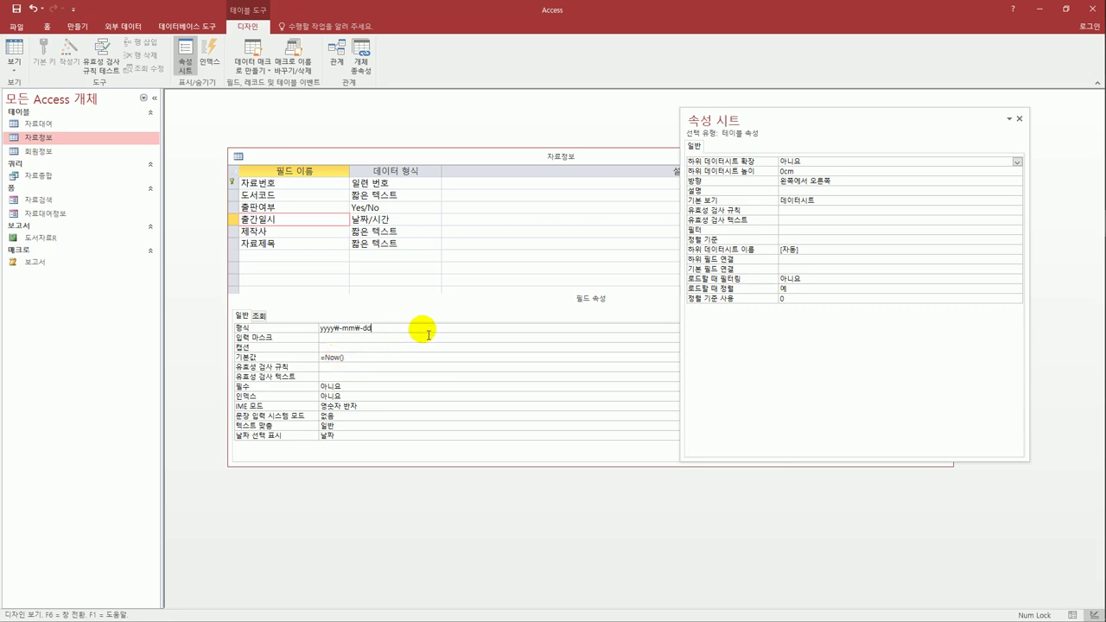
{"action": "left_click", "coordinate": [1019, 119]}
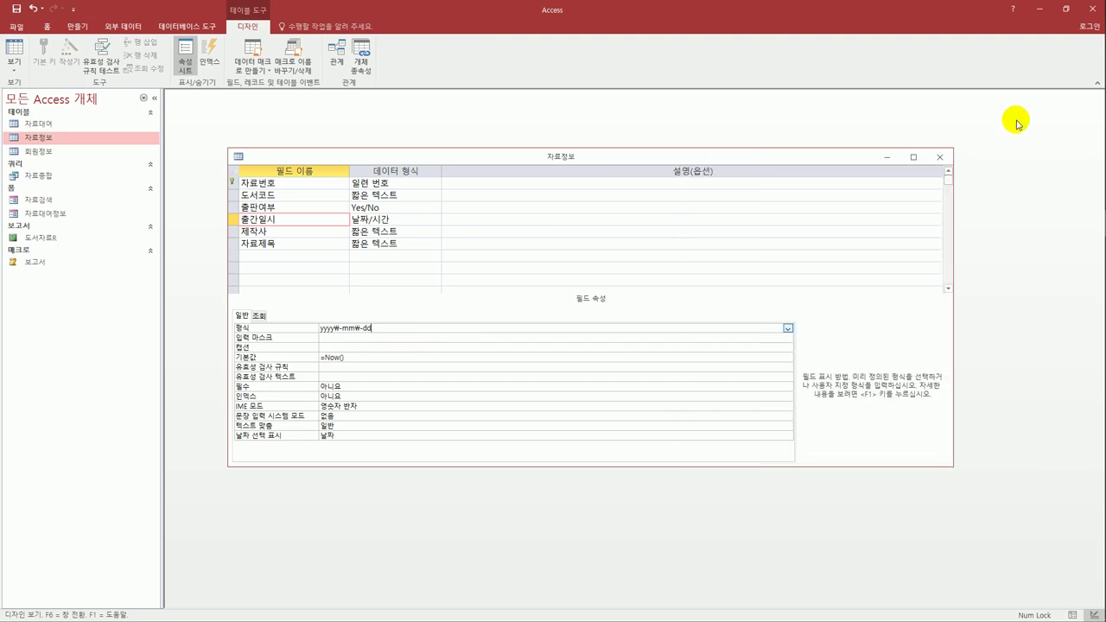
{"action": "left_click", "coordinate": [787, 330]}
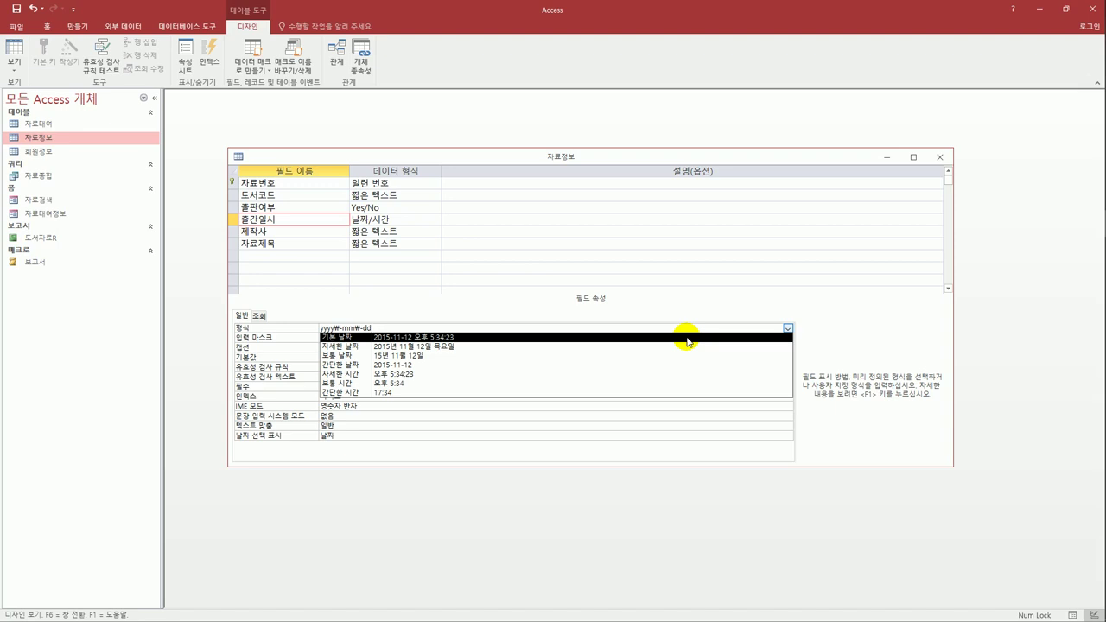
{"action": "left_click", "coordinate": [688, 337]}
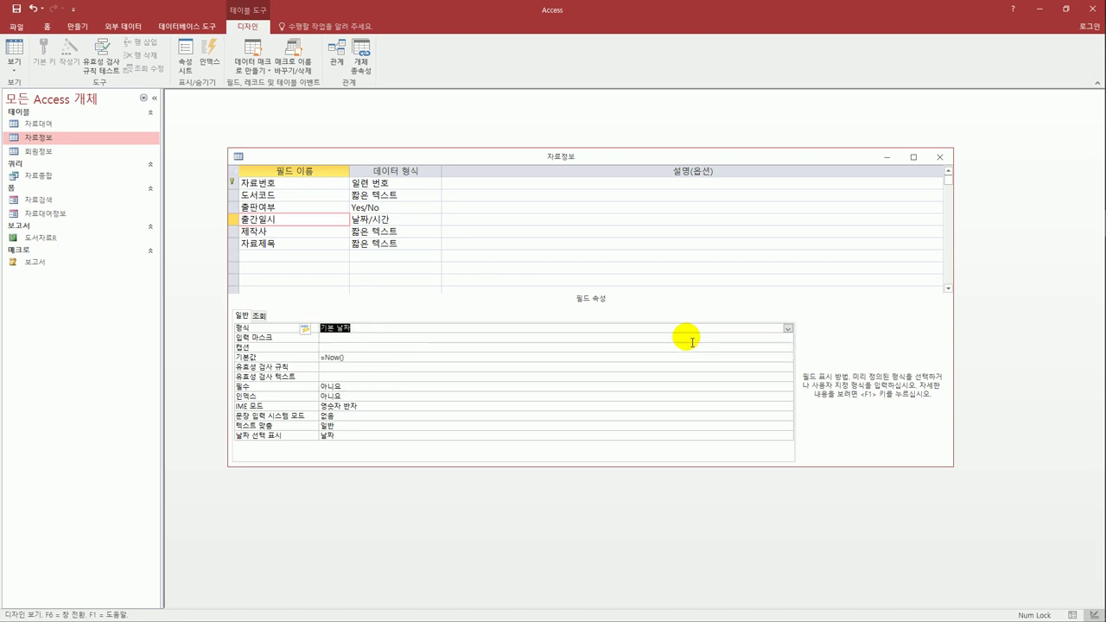
{"action": "left_click", "coordinate": [516, 357]}
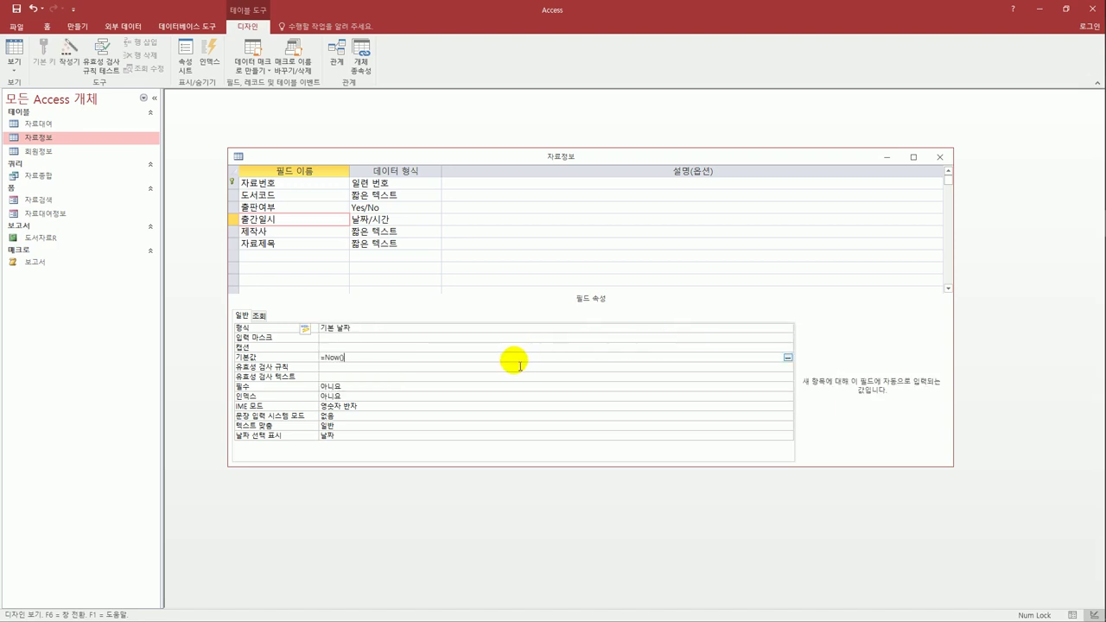
Restrict the 제작사 field with the validation rule In ("영진","원샷","이기적").
{"action": "left_click", "coordinate": [298, 231]}
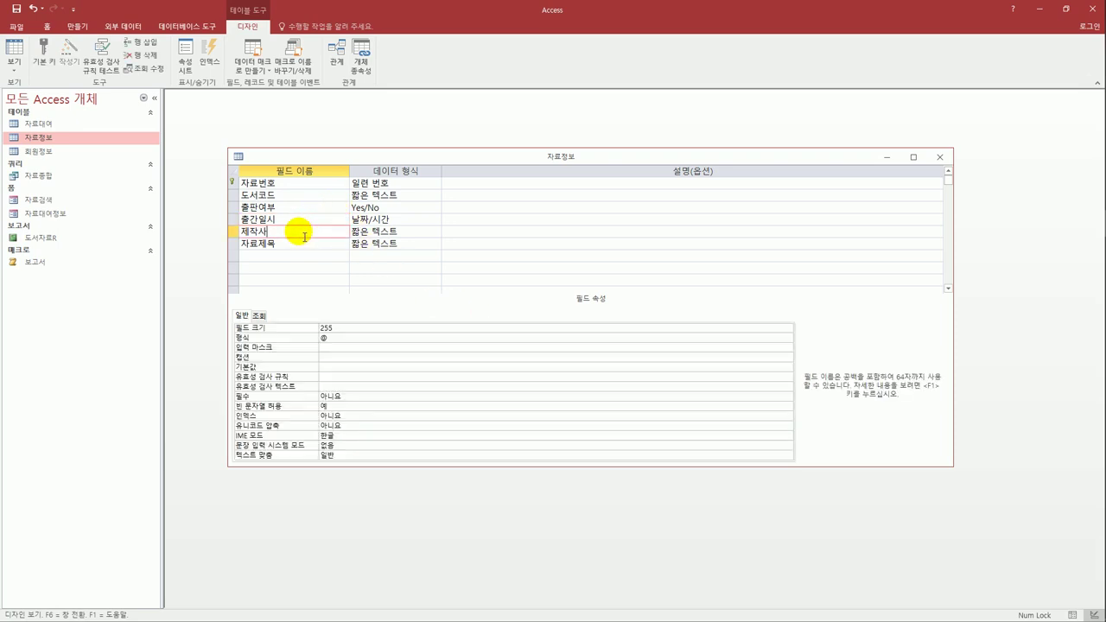
{"action": "left_click", "coordinate": [334, 379]}
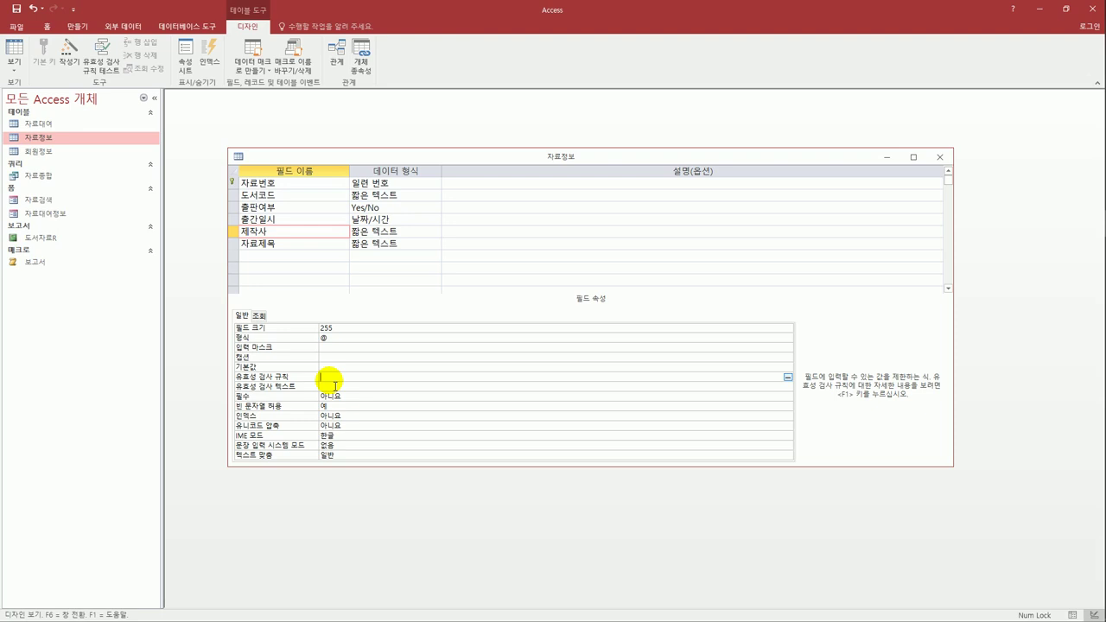
{"action": "type", "text": "In"}
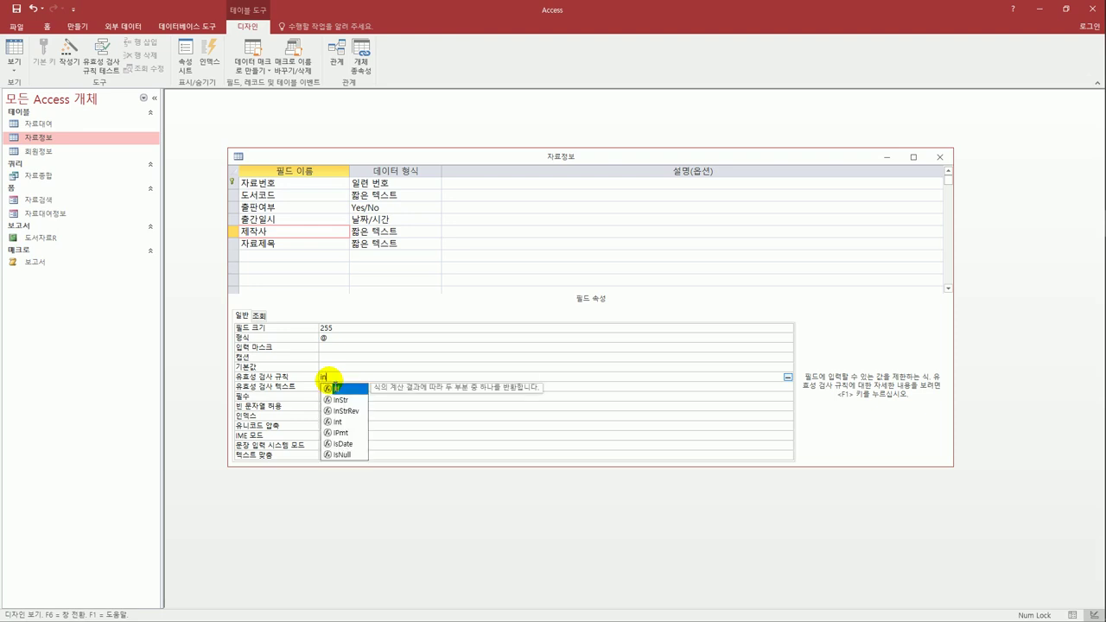
{"action": "type", "text": " (\"제"}
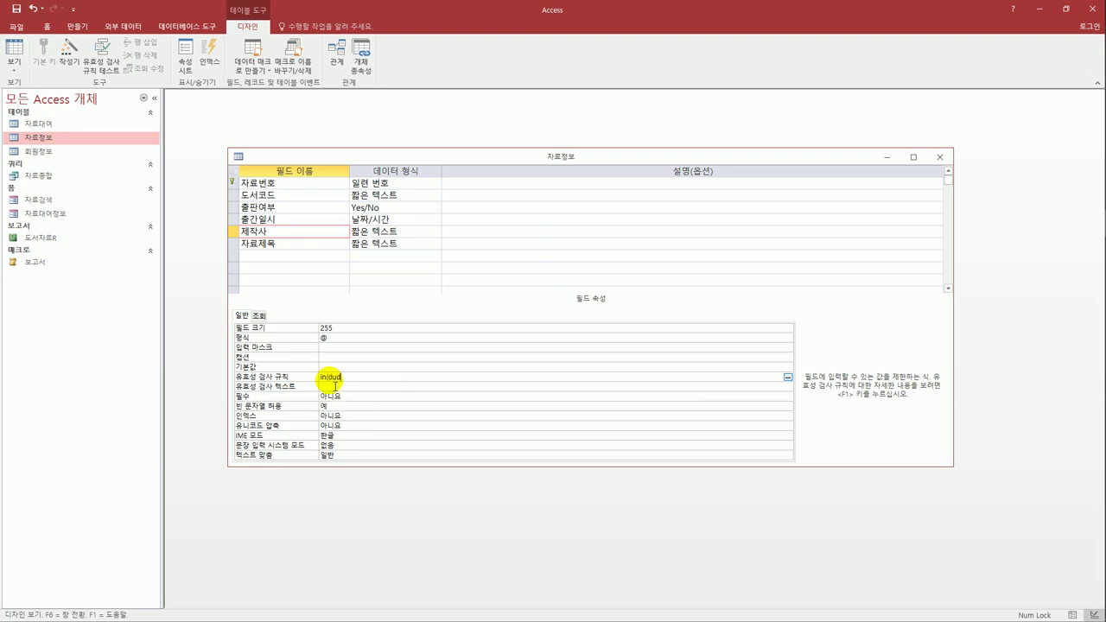
{"action": "type", "text": "진\",\"원샷\",\"이기적\")"}
{"action": "key", "text": "Return"}
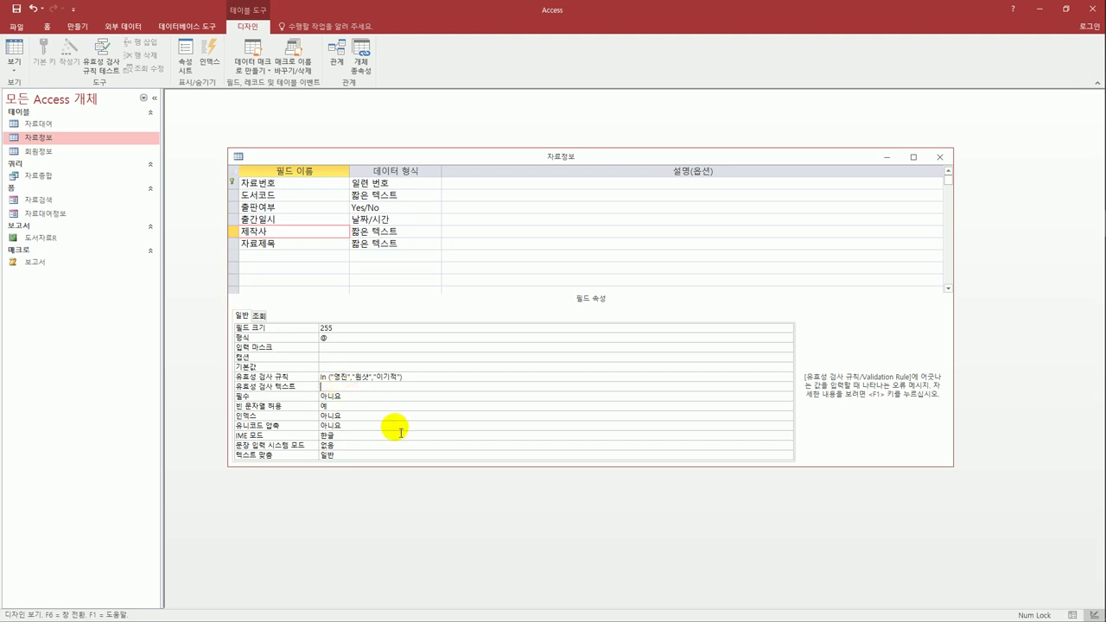
Save the 자료정보 table design, agreeing to continue and to test the existing data, and close the table.
{"action": "left_click", "coordinate": [16, 8]}
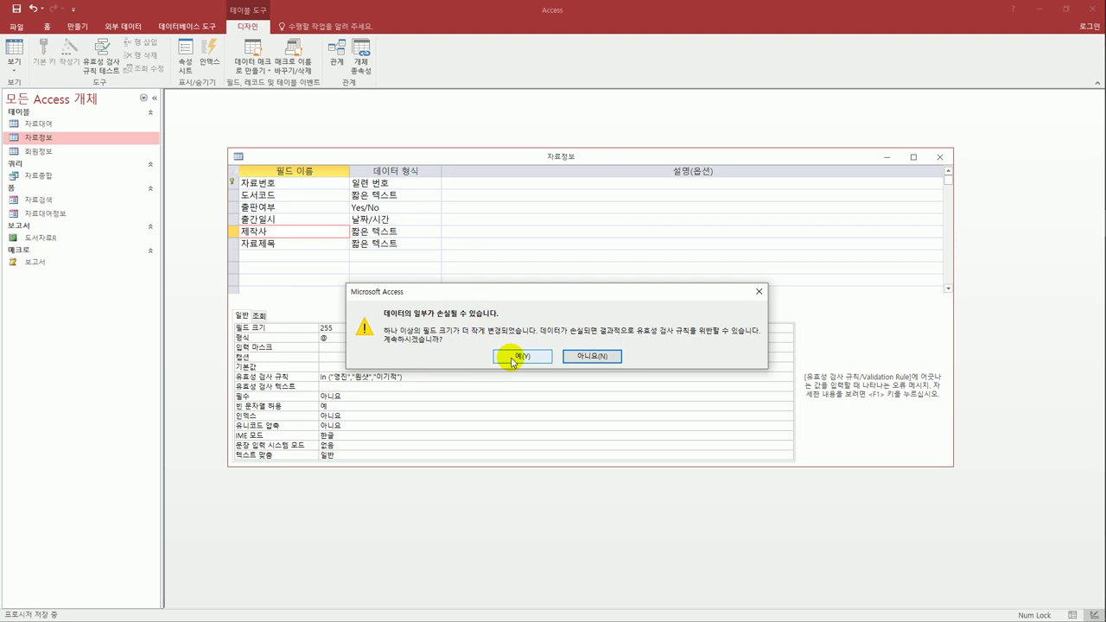
{"action": "left_click", "coordinate": [514, 360]}
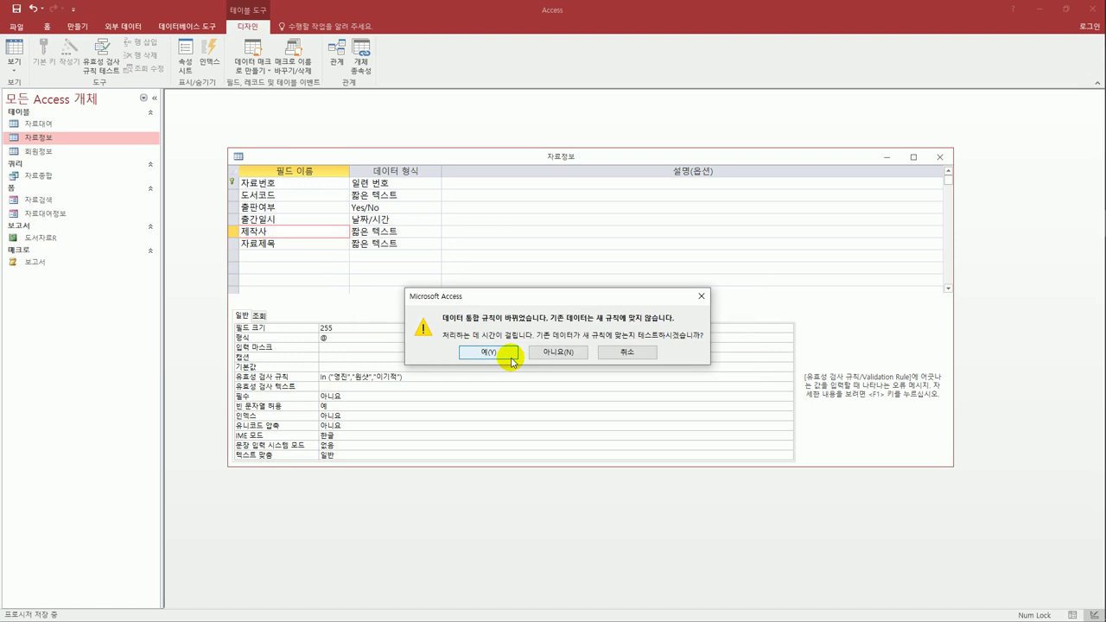
{"action": "left_click", "coordinate": [513, 359]}
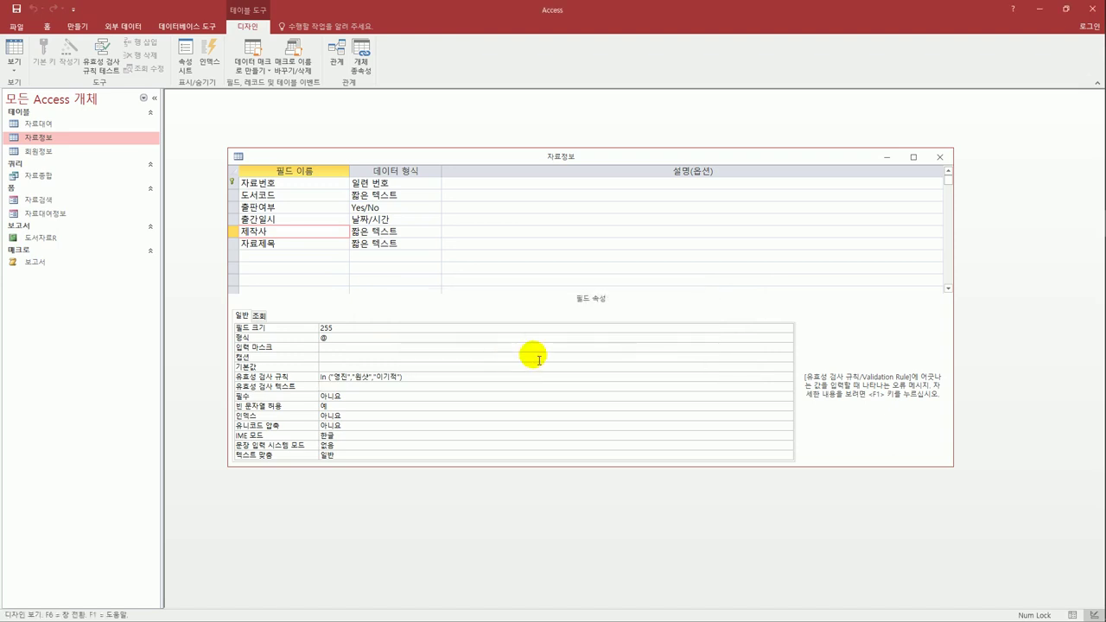
{"action": "left_click", "coordinate": [940, 157]}
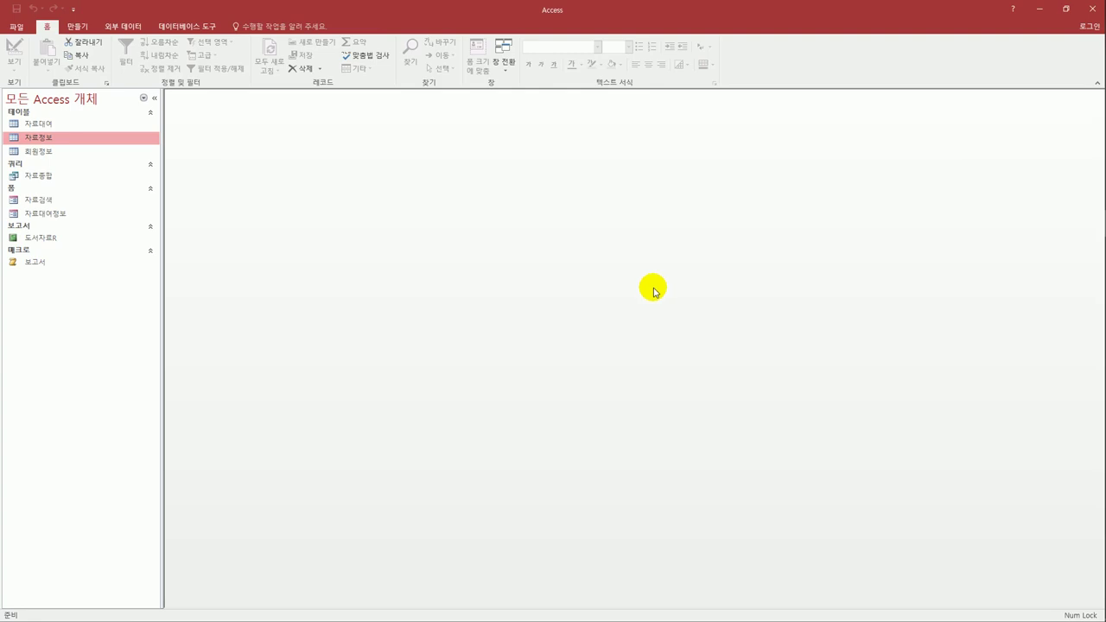
Add the 자료대여 and 자료정보 tables to the relationships layout and lengthen the 자료대여 field list to show all fields.
{"action": "left_click", "coordinate": [189, 33]}
{"action": "left_click", "coordinate": [118, 55]}
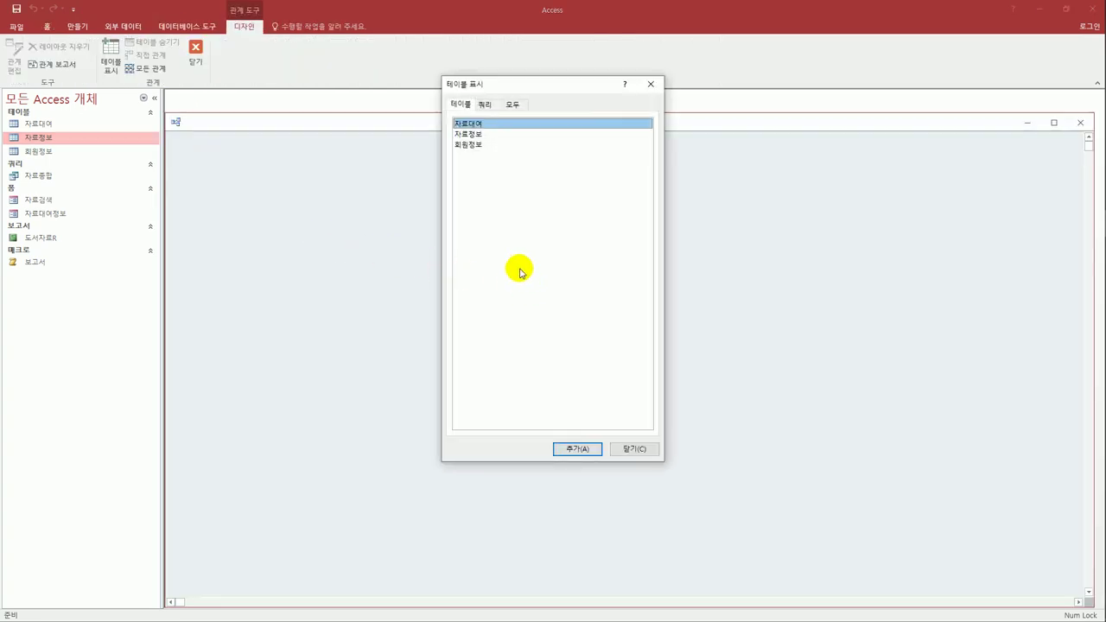
{"action": "double_click", "coordinate": [467, 124]}
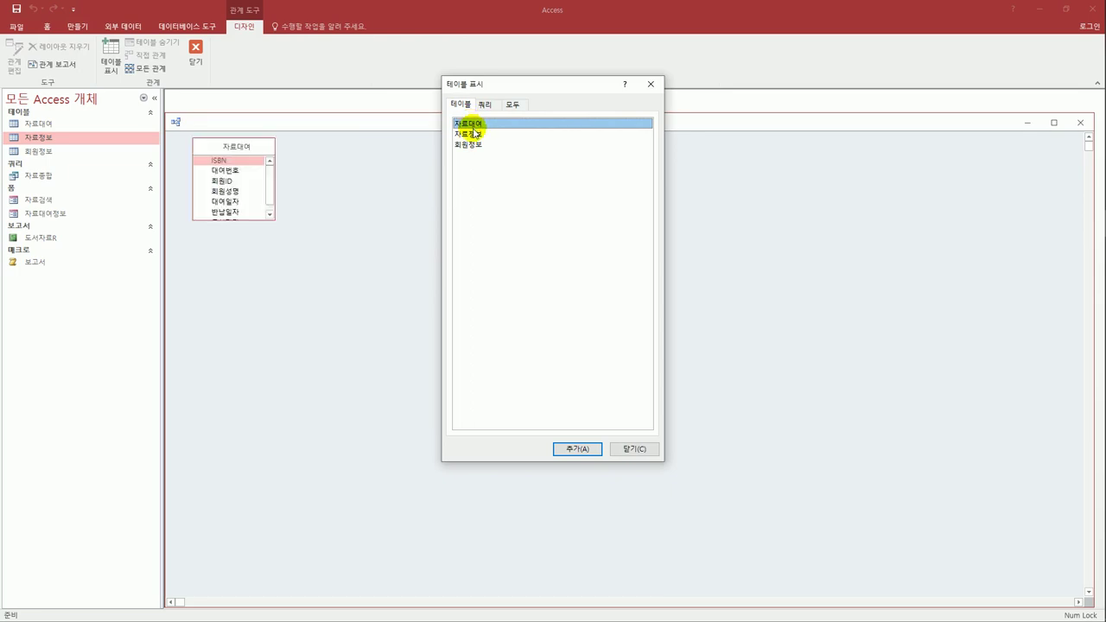
{"action": "double_click", "coordinate": [478, 134]}
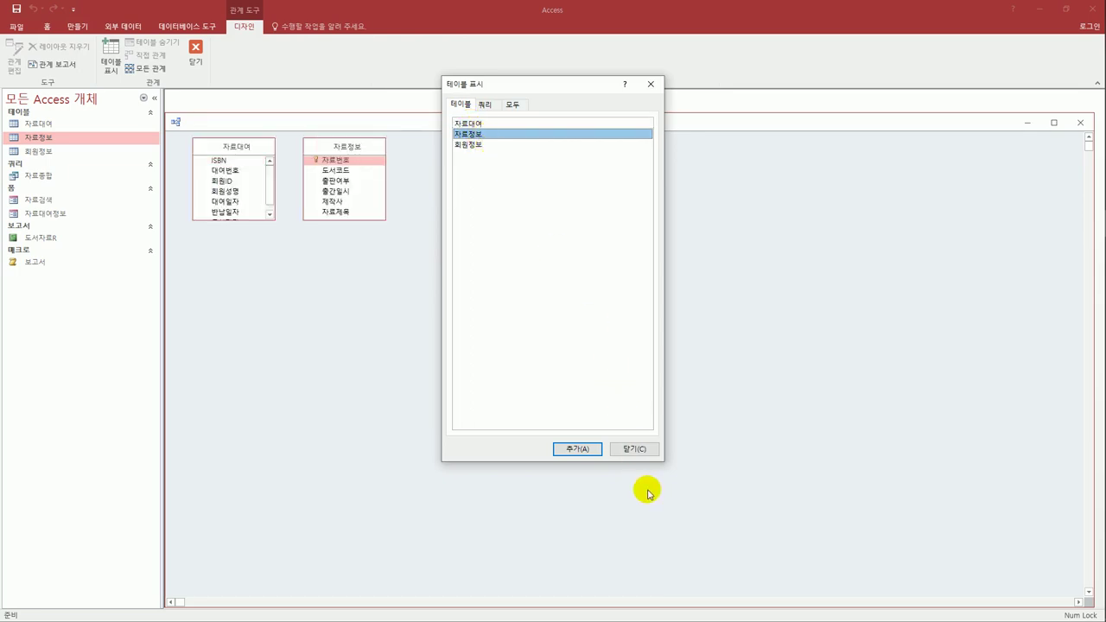
{"action": "left_click", "coordinate": [635, 450]}
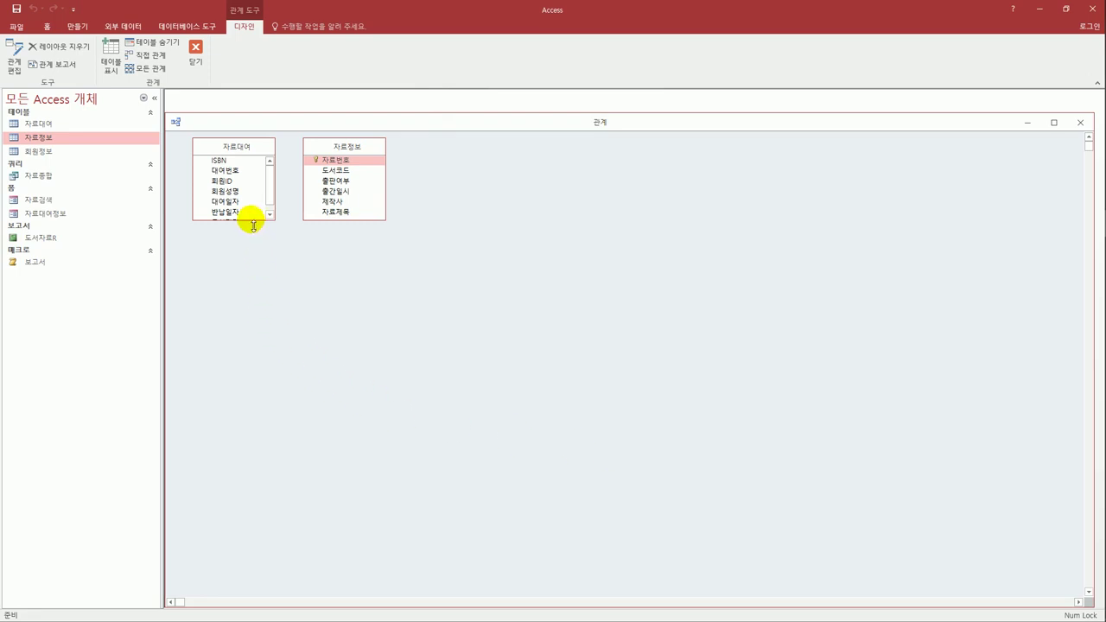
{"action": "left_click_drag", "start_coordinate": [253, 225], "coordinate": [252, 259]}
{"action": "left_click_drag", "start_coordinate": [351, 147], "coordinate": [370, 148]}
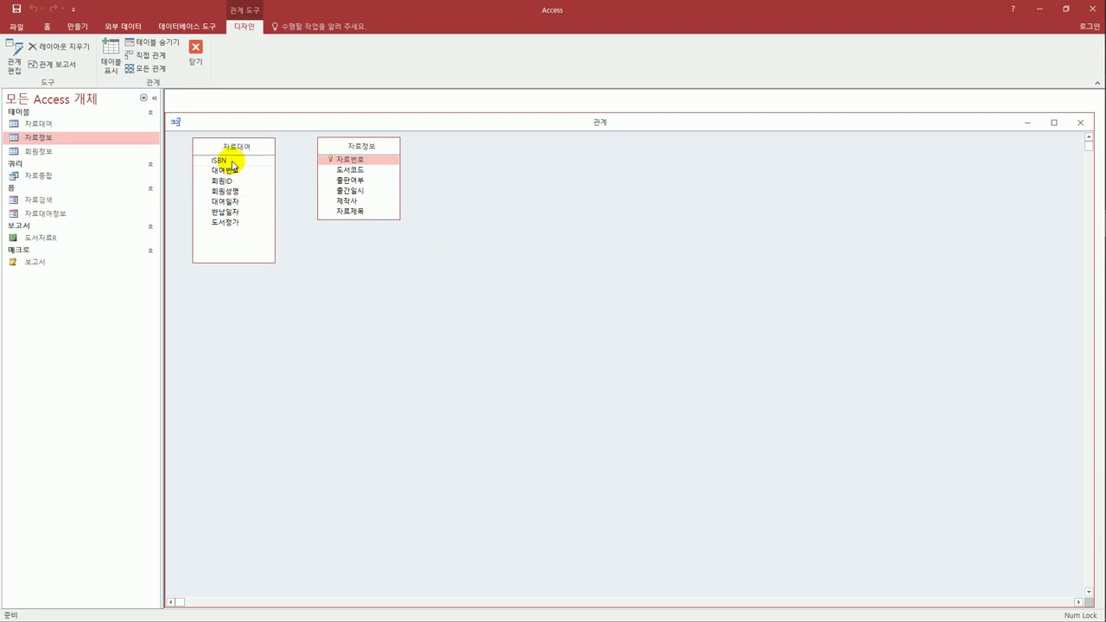
Try to relate 자료정보's 도서코드 field to 자료대여's ISBN field, enforcing referential integrity and cascading field updates.
{"action": "left_click", "coordinate": [367, 159]}
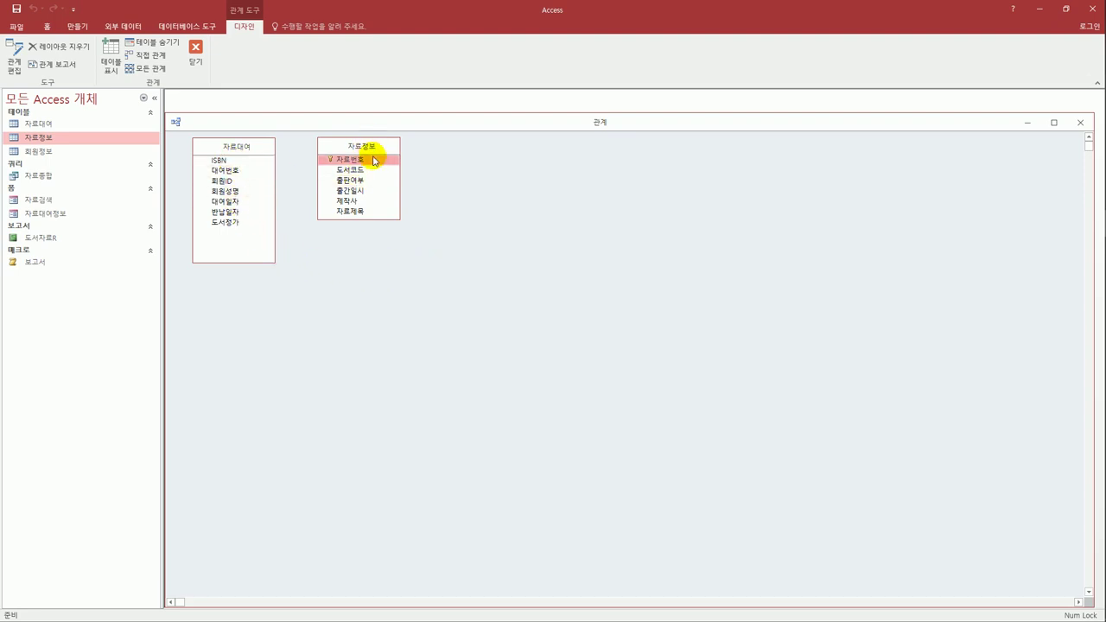
{"action": "left_click", "coordinate": [377, 171]}
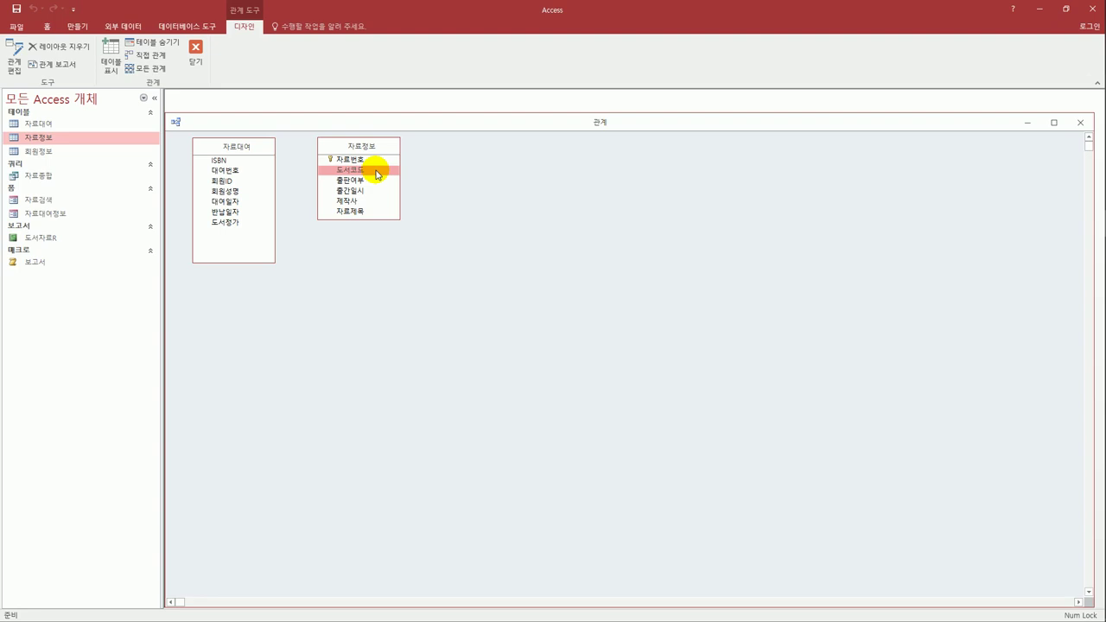
{"action": "mouse_move", "coordinate": [377, 174]}
{"action": "left_mouse_down"}
{"action": "mouse_move", "coordinate": [374, 185]}
{"action": "mouse_move", "coordinate": [364, 178]}
{"action": "mouse_move", "coordinate": [364, 156]}
{"action": "left_mouse_up"}
{"action": "left_click_drag", "start_coordinate": [369, 174], "coordinate": [223, 162]}
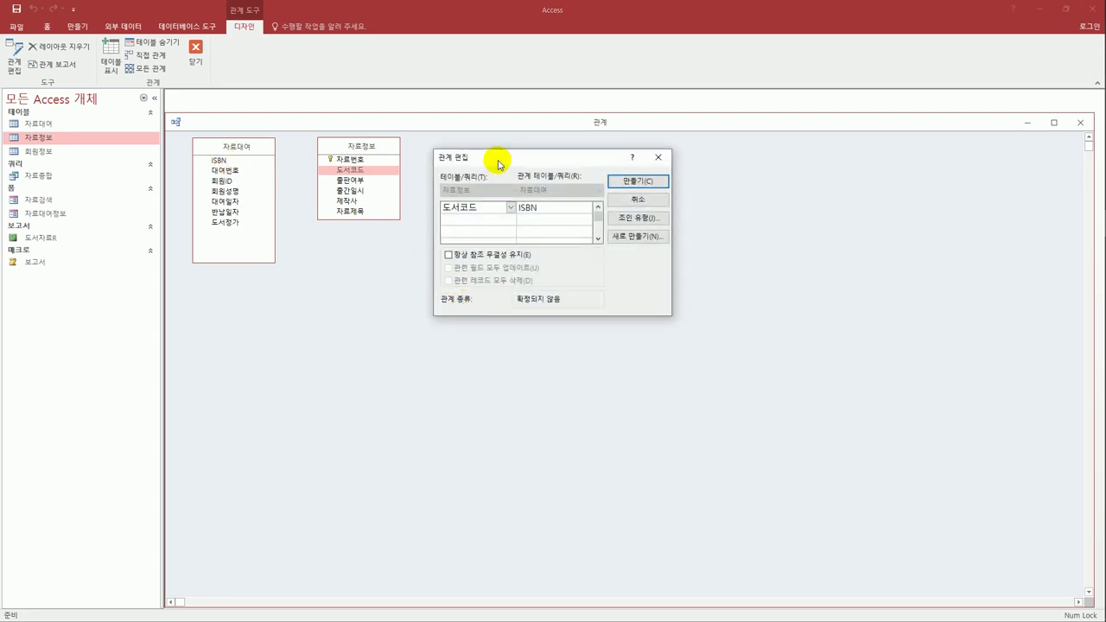
{"action": "left_click_drag", "start_coordinate": [493, 157], "coordinate": [447, 209]}
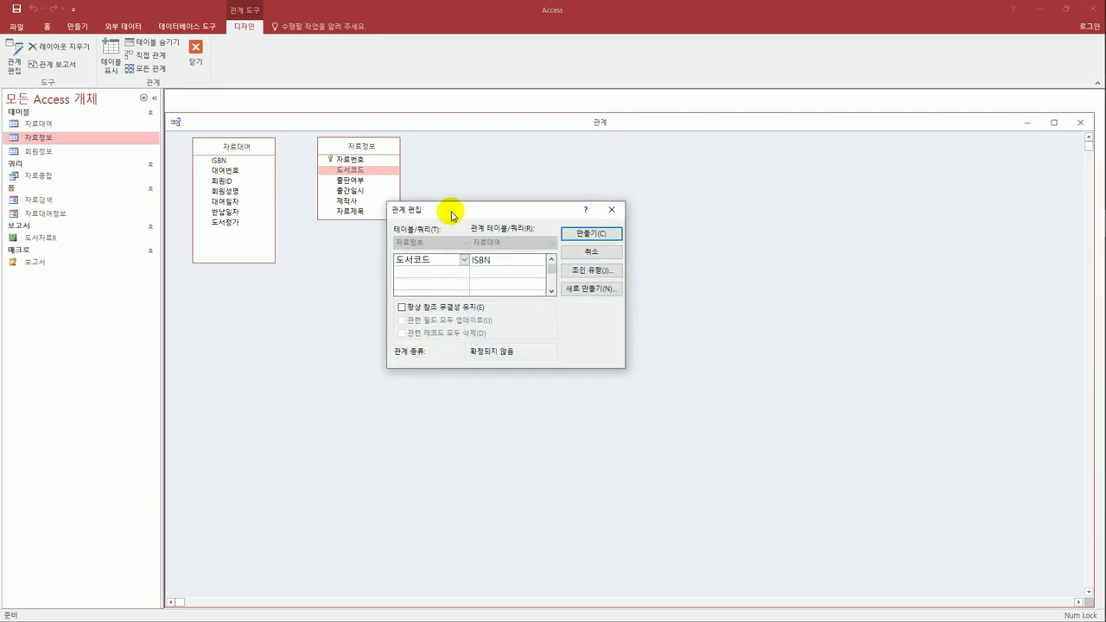
{"action": "left_click", "coordinate": [422, 310]}
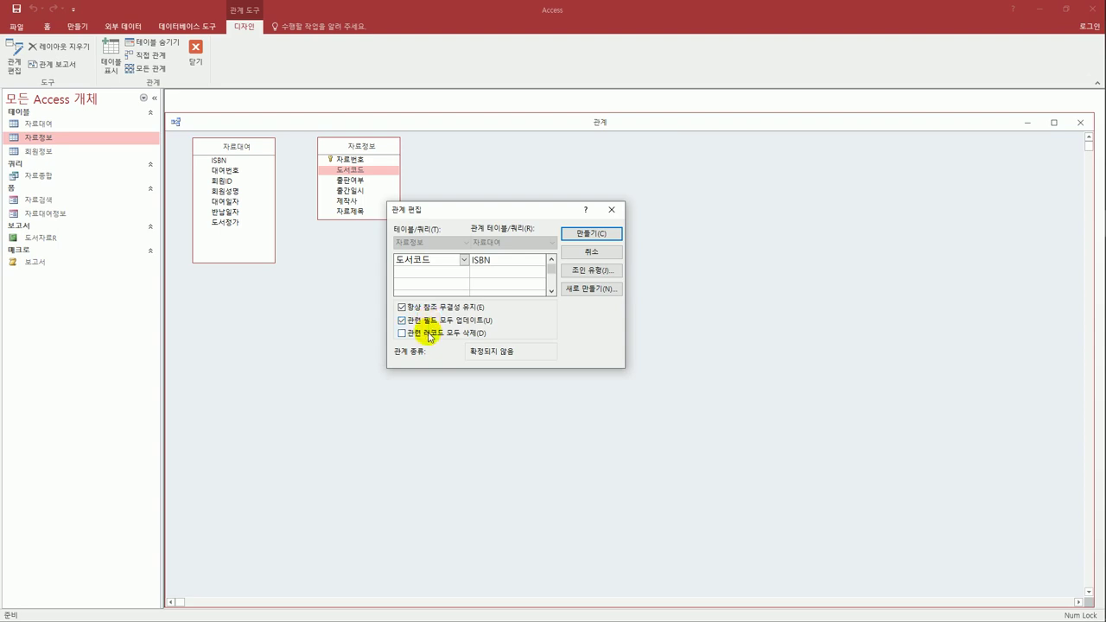
{"action": "left_click", "coordinate": [592, 239]}
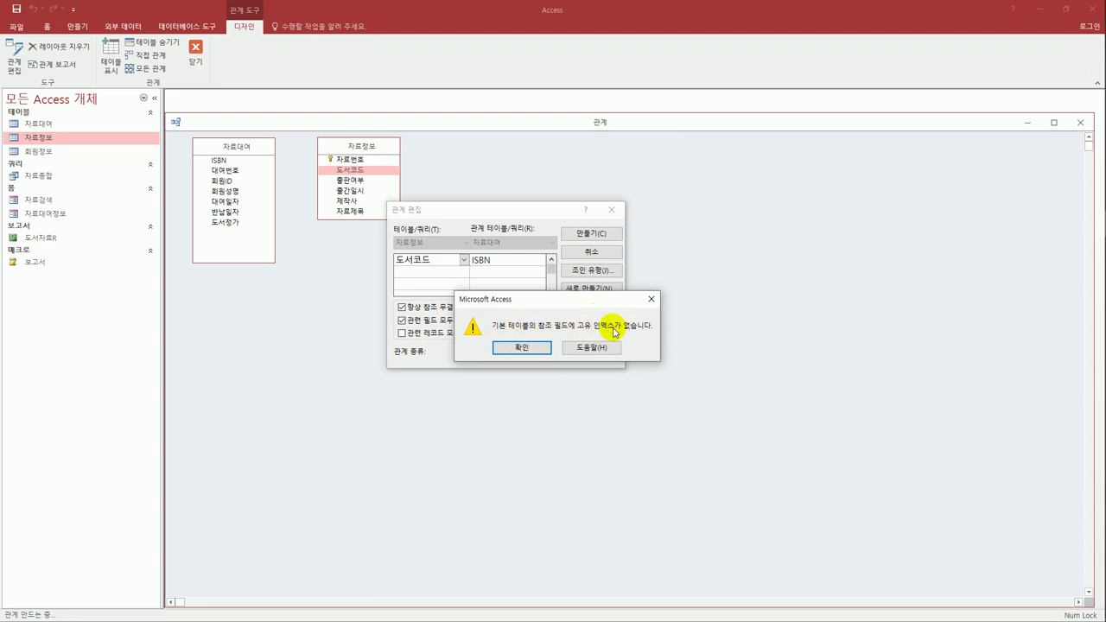
{"action": "left_click", "coordinate": [542, 353]}
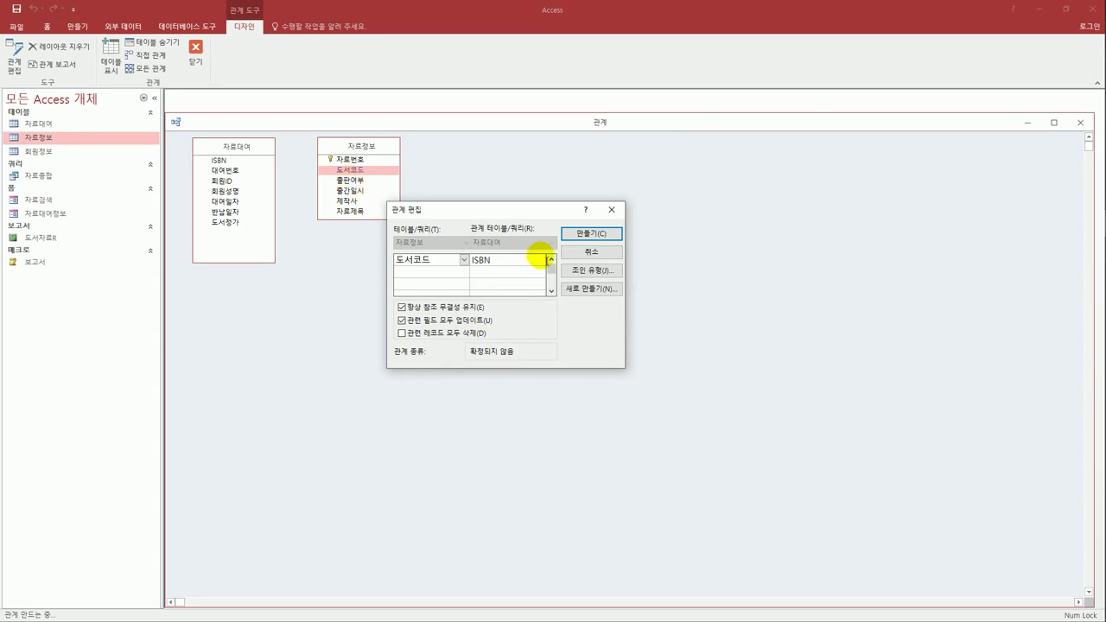
{"action": "left_click", "coordinate": [611, 210]}
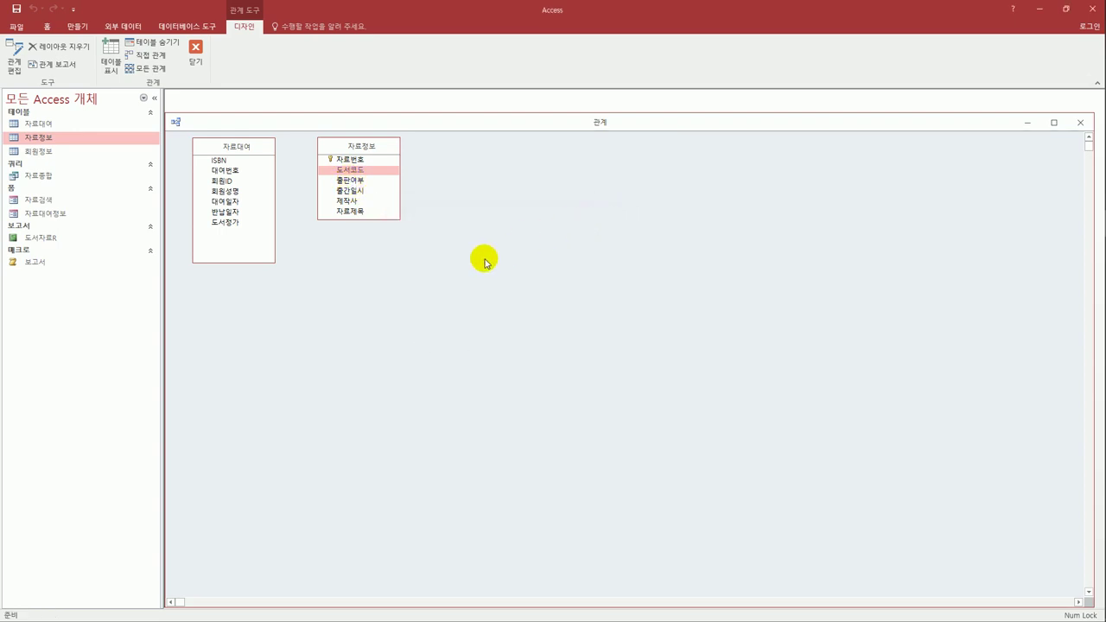
Set the 도서코드 field's index in the 자료정보 table design to 예(중복 불가능), then save and close the table.
{"action": "right_click", "coordinate": [55, 142]}
{"action": "left_click", "coordinate": [91, 159]}
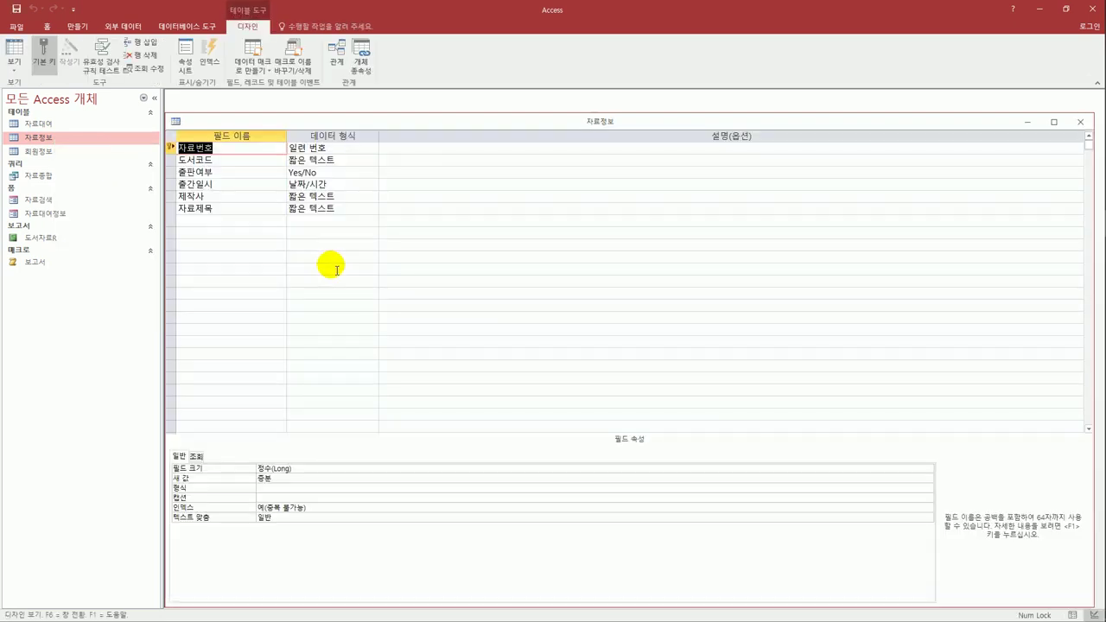
{"action": "left_click", "coordinate": [223, 164]}
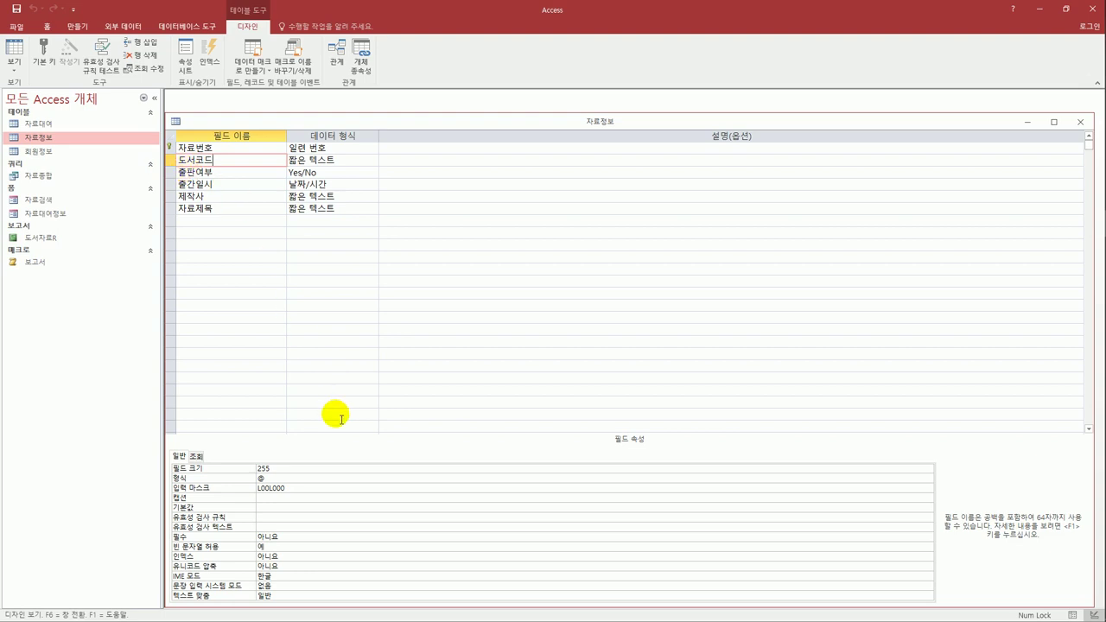
{"action": "left_click", "coordinate": [308, 558]}
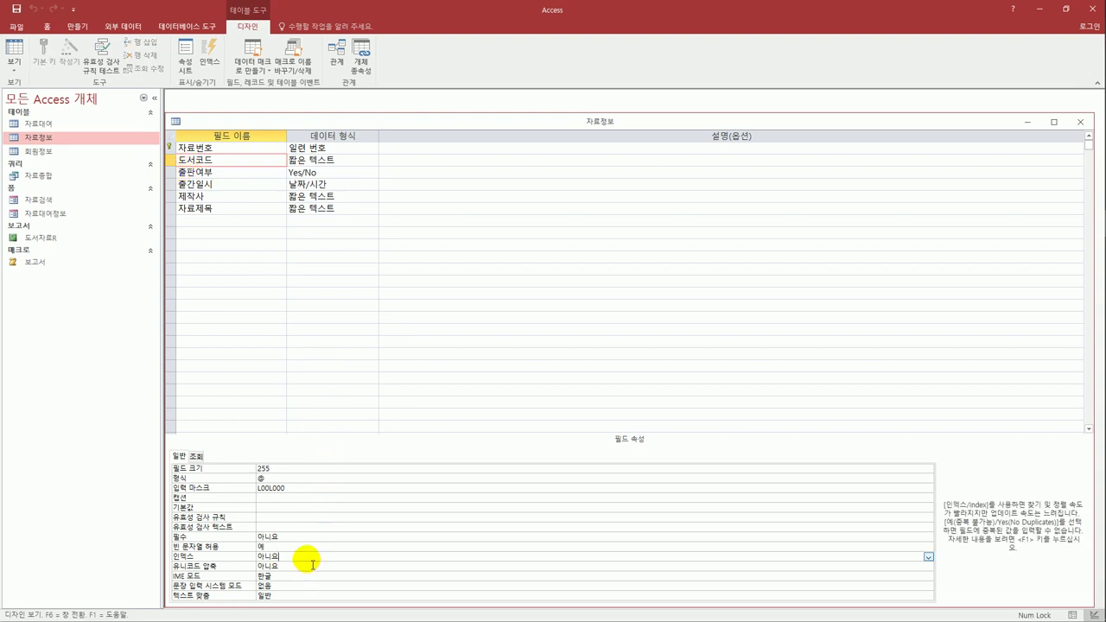
{"action": "left_click", "coordinate": [929, 558]}
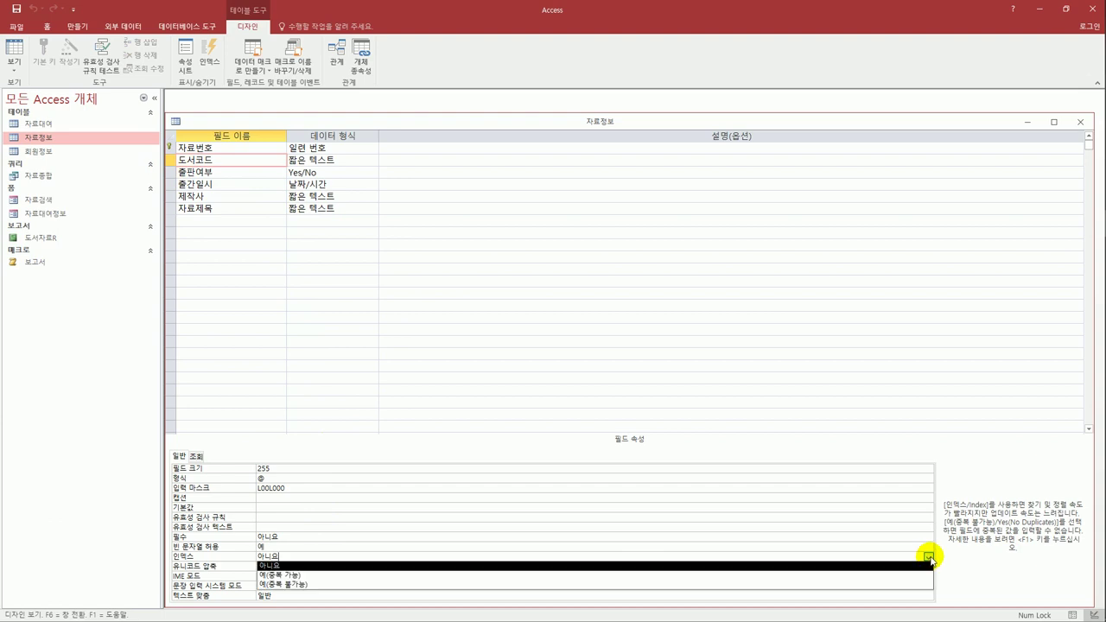
{"action": "left_click", "coordinate": [811, 585]}
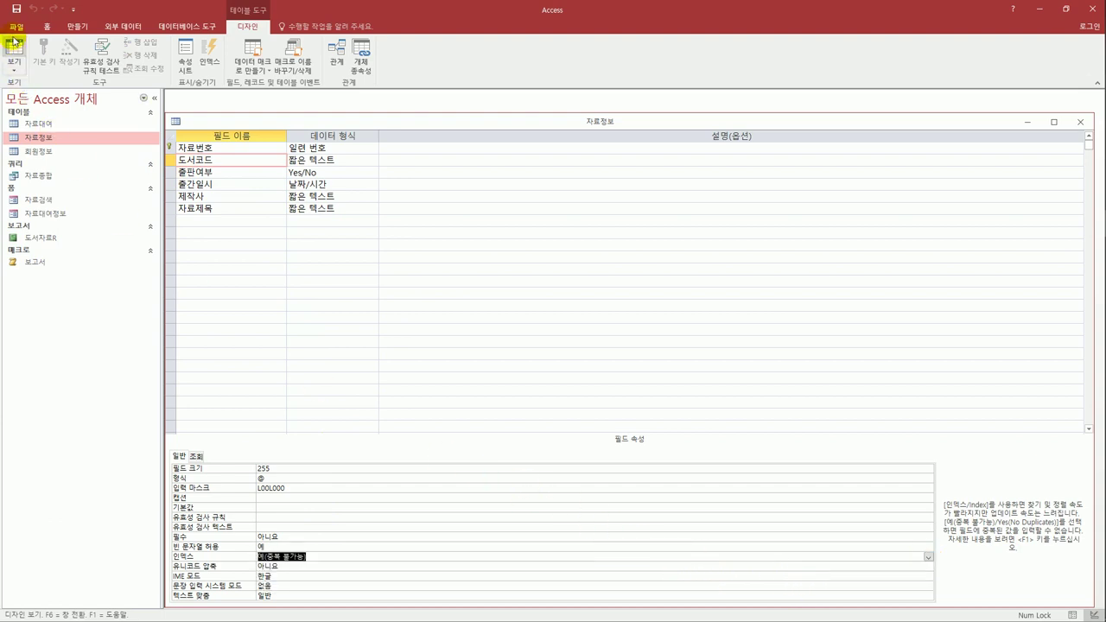
{"action": "left_click", "coordinate": [1081, 122]}
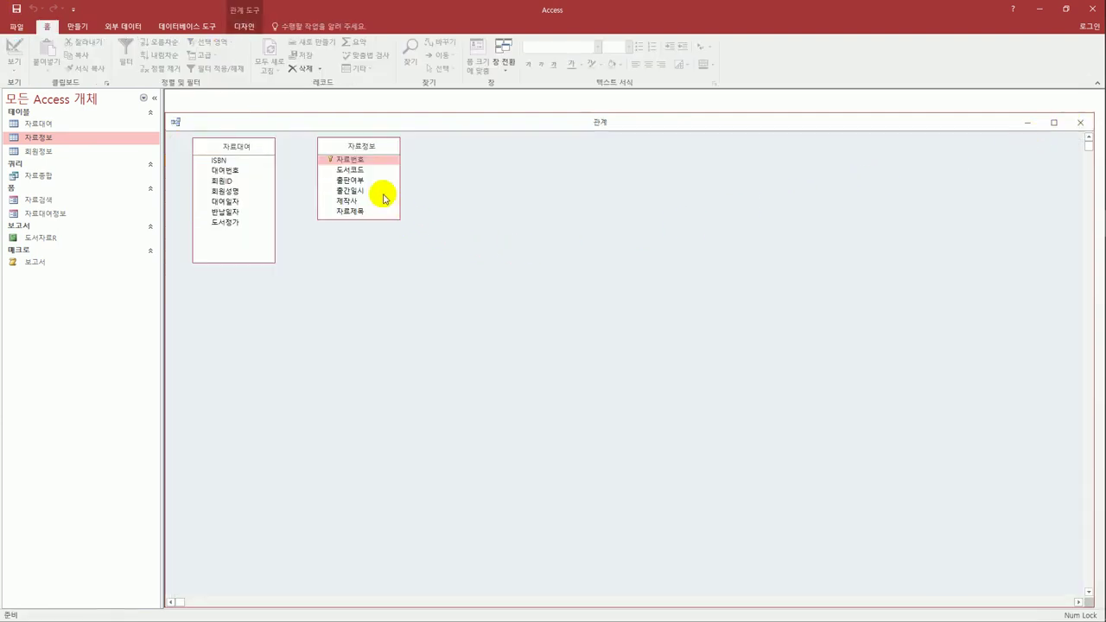
Relate 자료정보's 도서코드 to 자료대여's ISBN with 항상 참조 무결성 유지 and 관련 필드 모두 업데이트 enabled.
{"action": "left_click", "coordinate": [363, 170]}
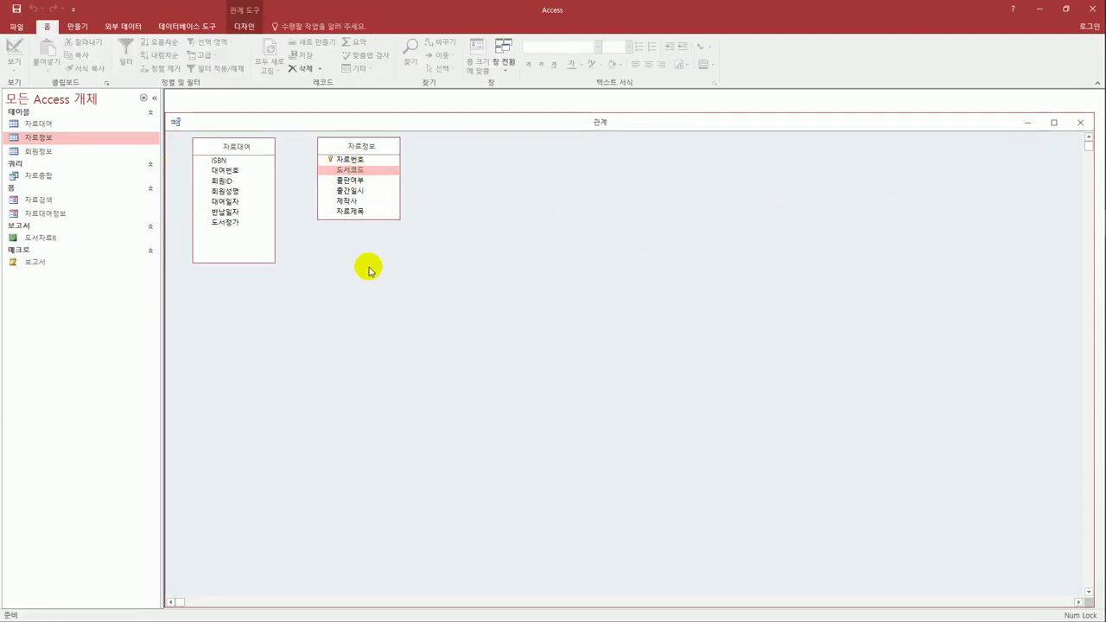
{"action": "left_click_drag", "start_coordinate": [348, 170], "coordinate": [226, 162]}
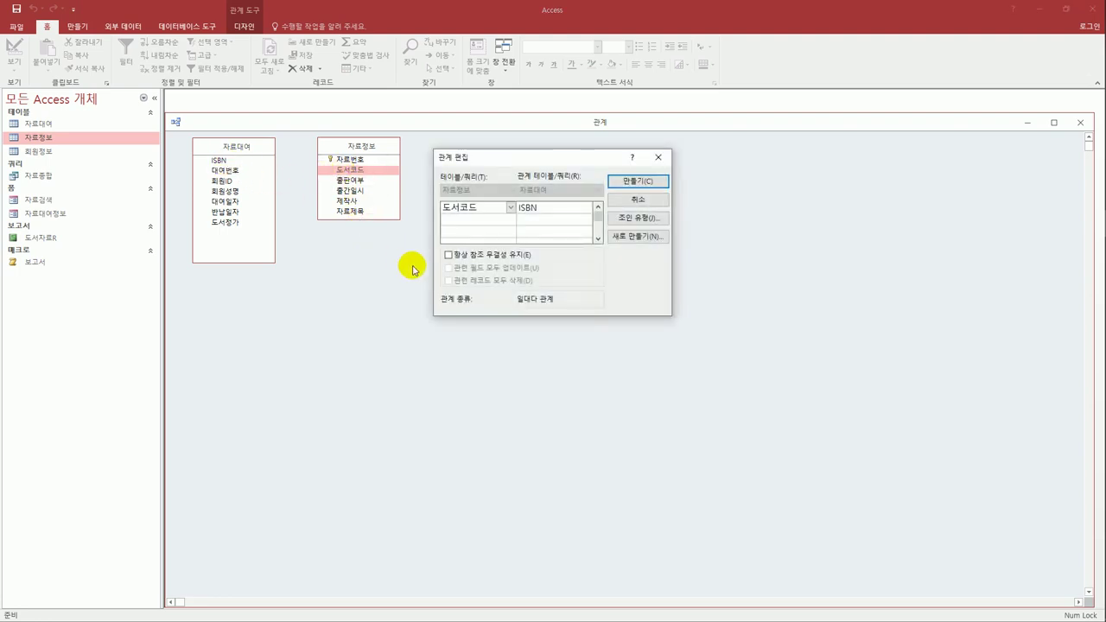
{"action": "left_click", "coordinate": [478, 257]}
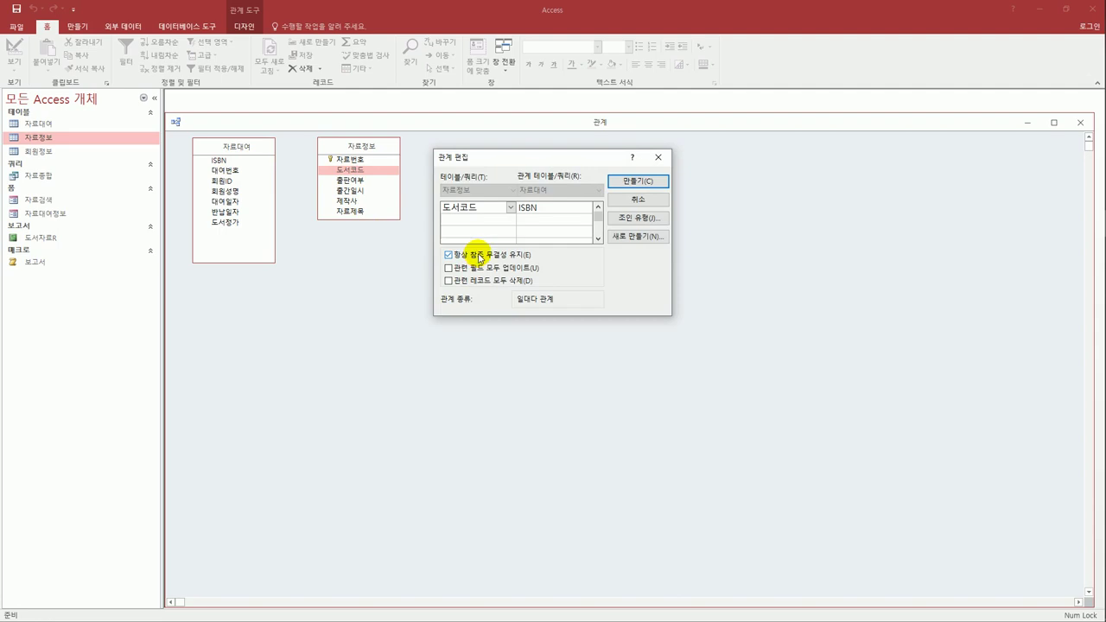
{"action": "left_click", "coordinate": [477, 269]}
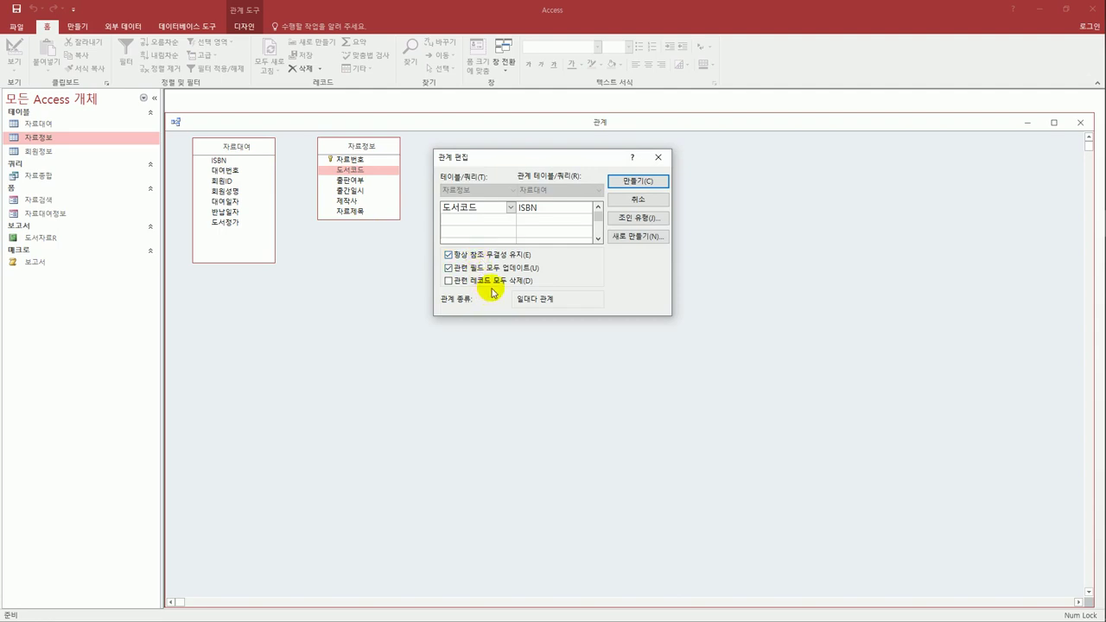
{"action": "left_click", "coordinate": [635, 184]}
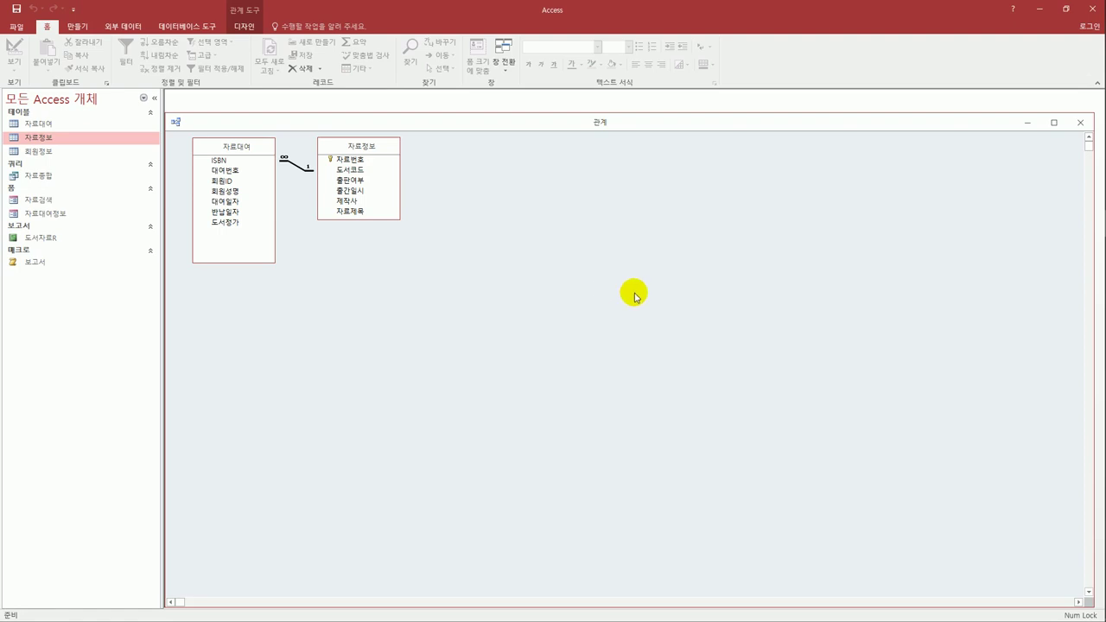
Save the relationships layout and close it.
{"action": "left_click", "coordinate": [246, 26]}
{"action": "left_click", "coordinate": [18, 12]}
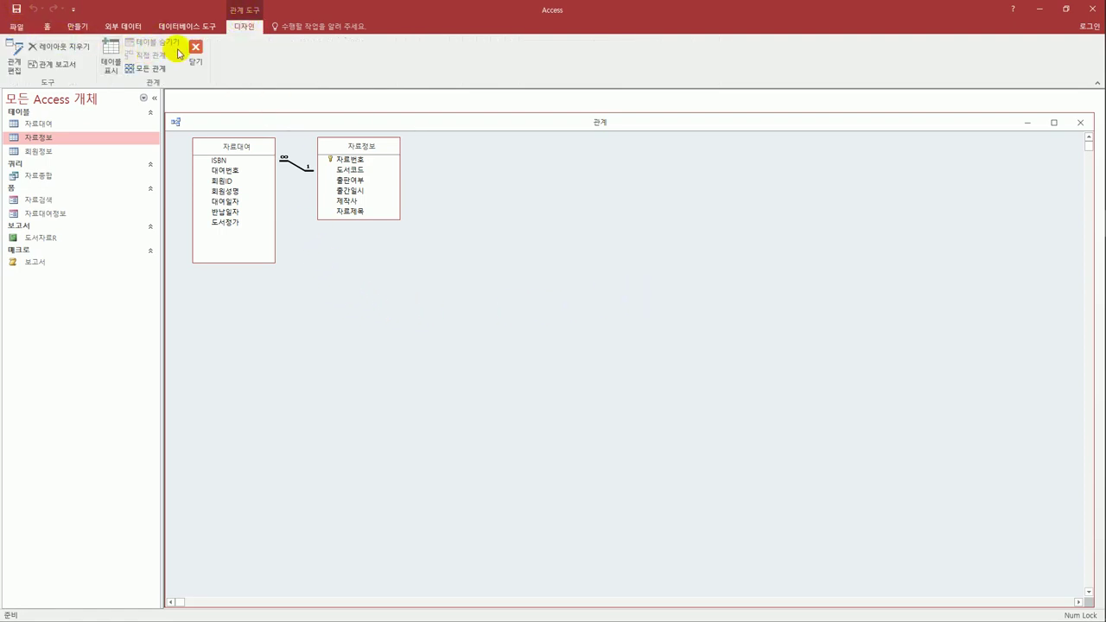
{"action": "left_click", "coordinate": [195, 49]}
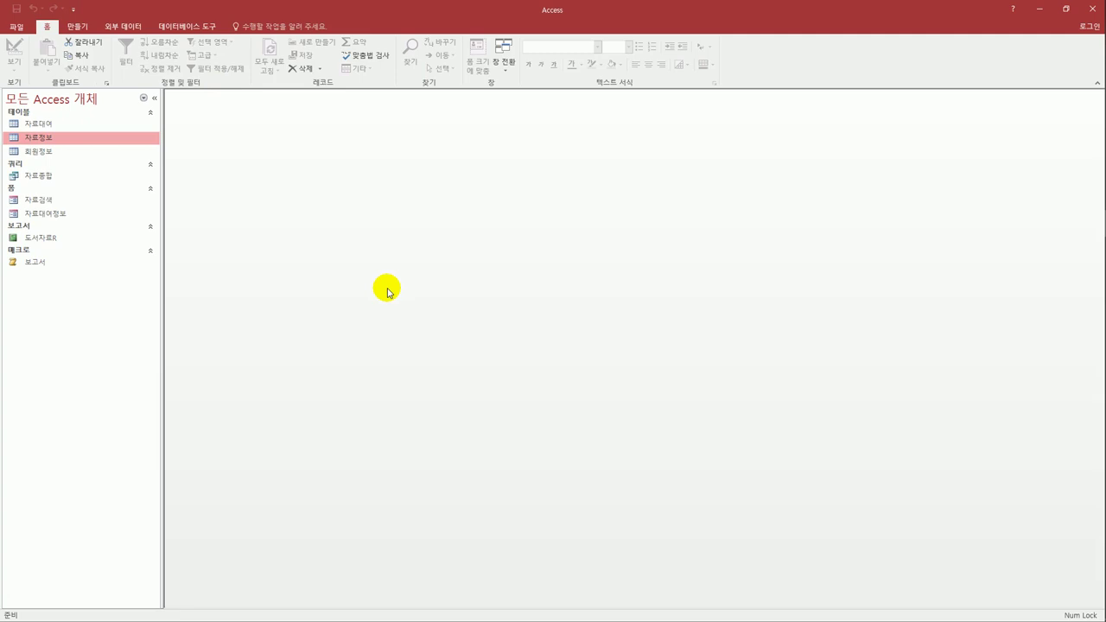
Open the 자료대여 table in design view and move its window towards the middle of the workspace.
{"action": "left_click", "coordinate": [56, 124]}
{"action": "right_click", "coordinate": [59, 128]}
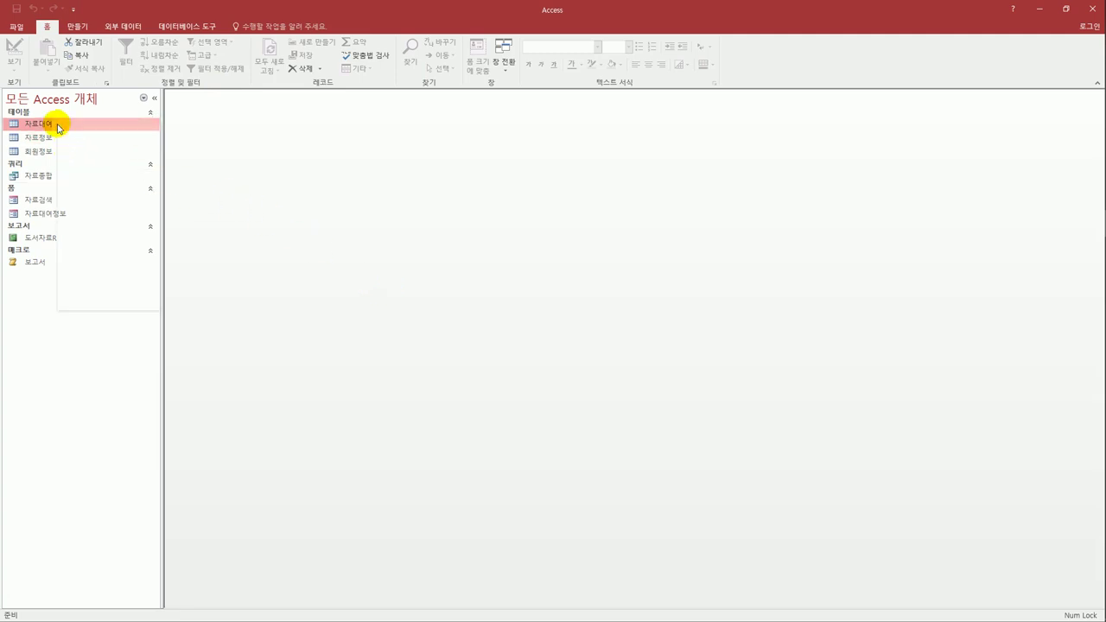
{"action": "left_click", "coordinate": [89, 141]}
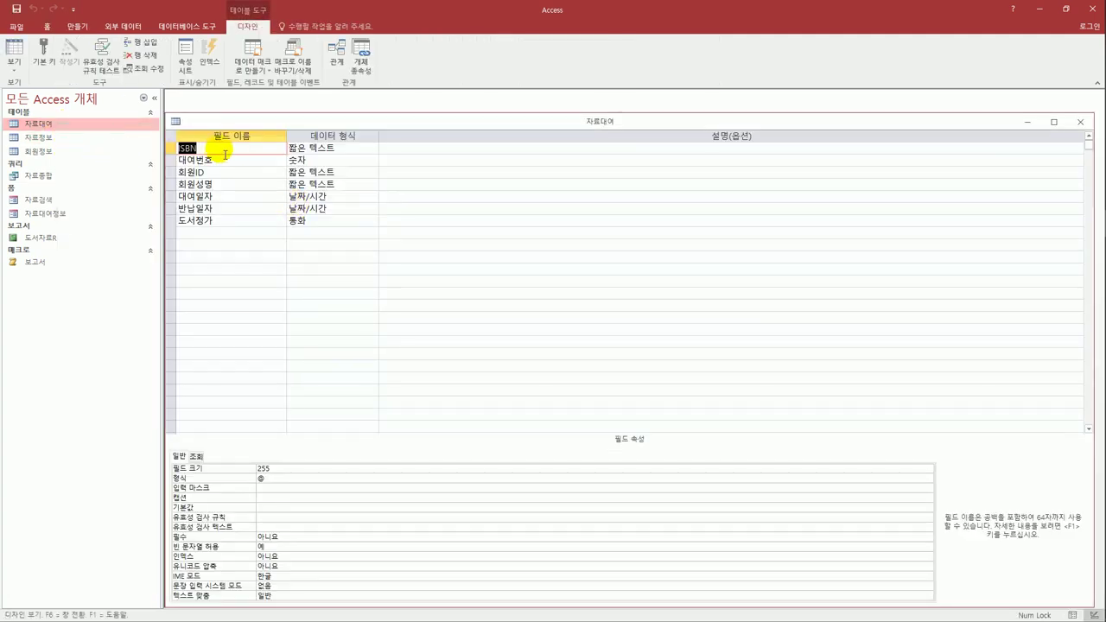
{"action": "left_click_drag", "start_coordinate": [173, 114], "coordinate": [293, 189]}
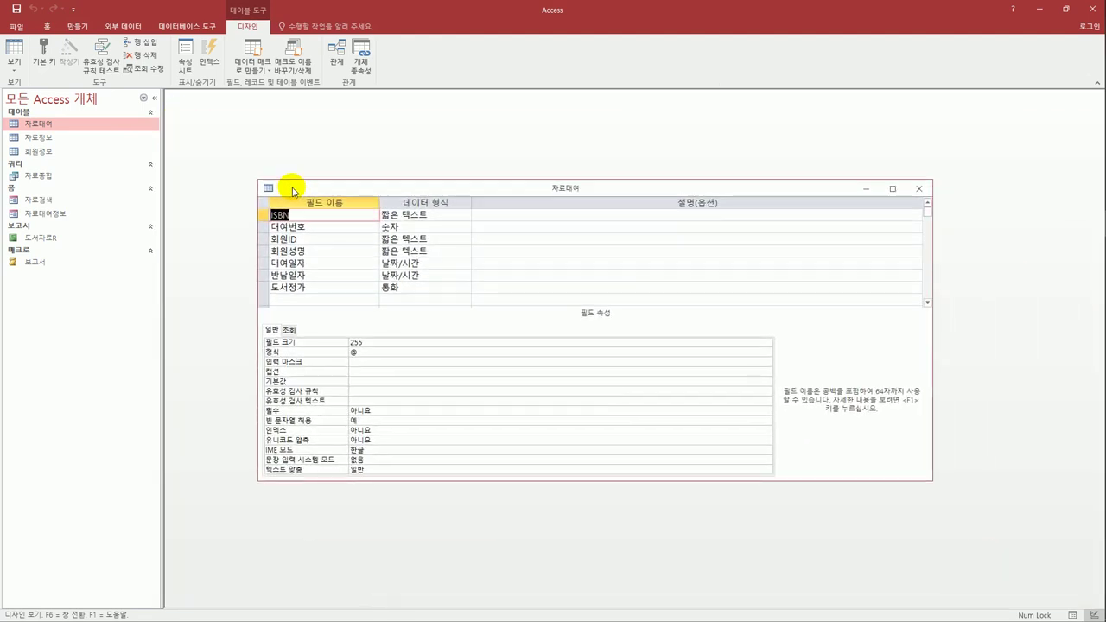
Set the ISBN field's lookup display control to 콤보 상자.
{"action": "left_click", "coordinate": [299, 218]}
{"action": "left_click", "coordinate": [289, 330]}
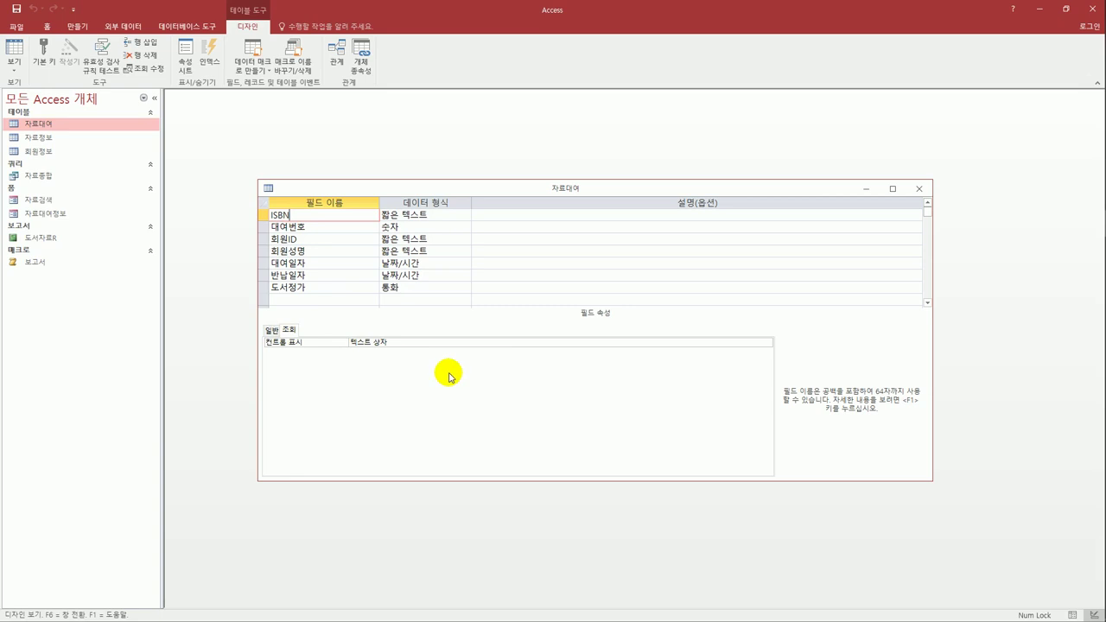
{"action": "left_click", "coordinate": [452, 342]}
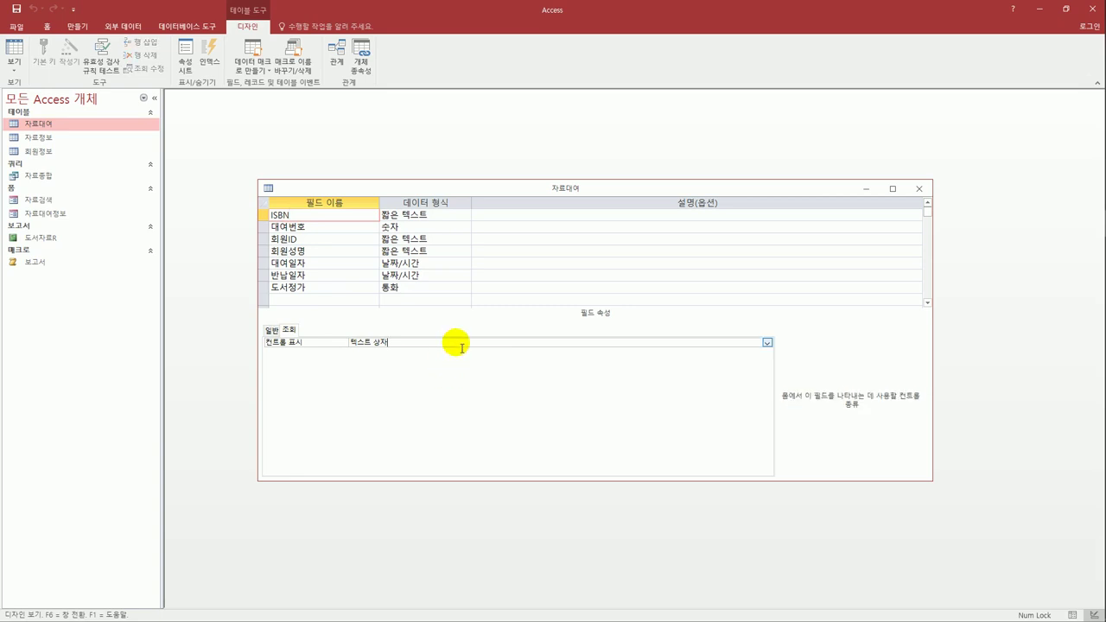
{"action": "left_click", "coordinate": [767, 343]}
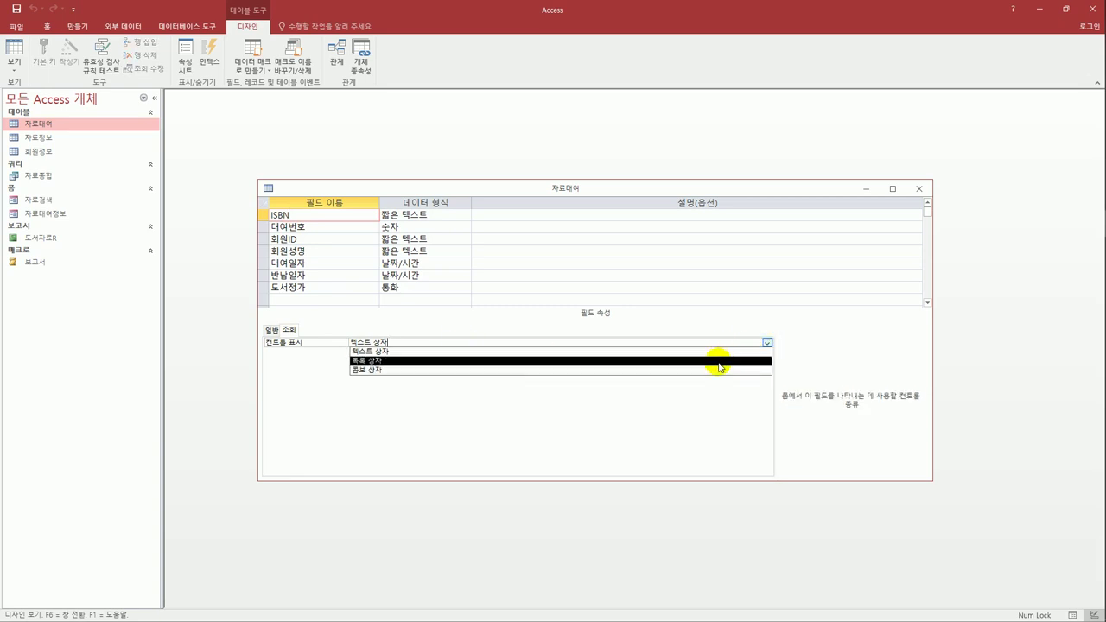
{"action": "left_click", "coordinate": [715, 377]}
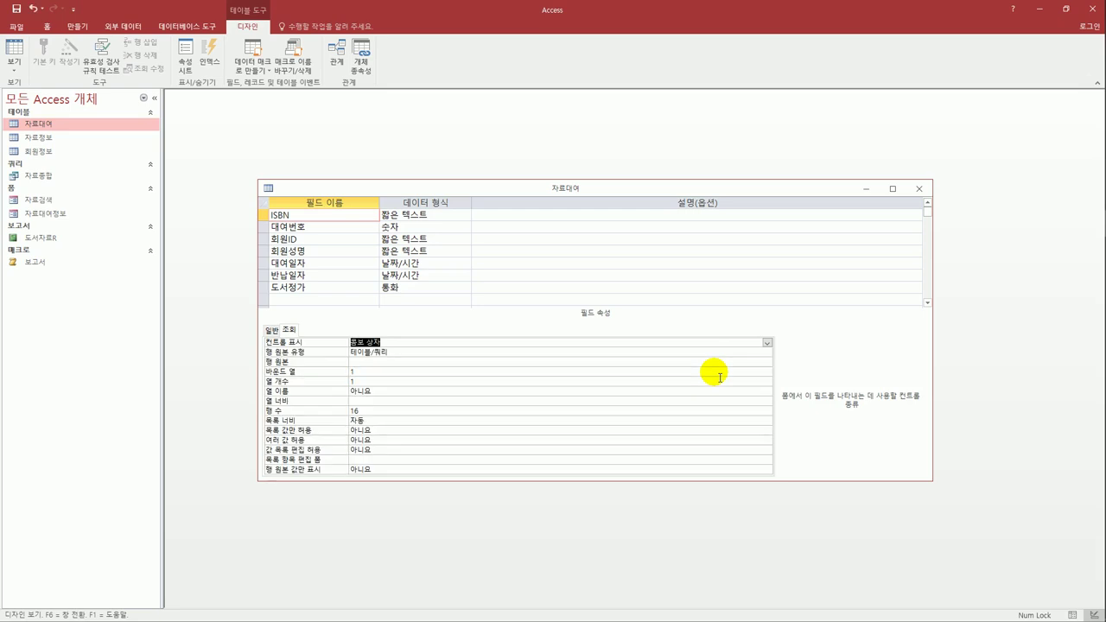
Start a row source query for the ISBN lookup using the 자료정보 table and enlarge its field list to show all fields.
{"action": "left_click", "coordinate": [391, 354]}
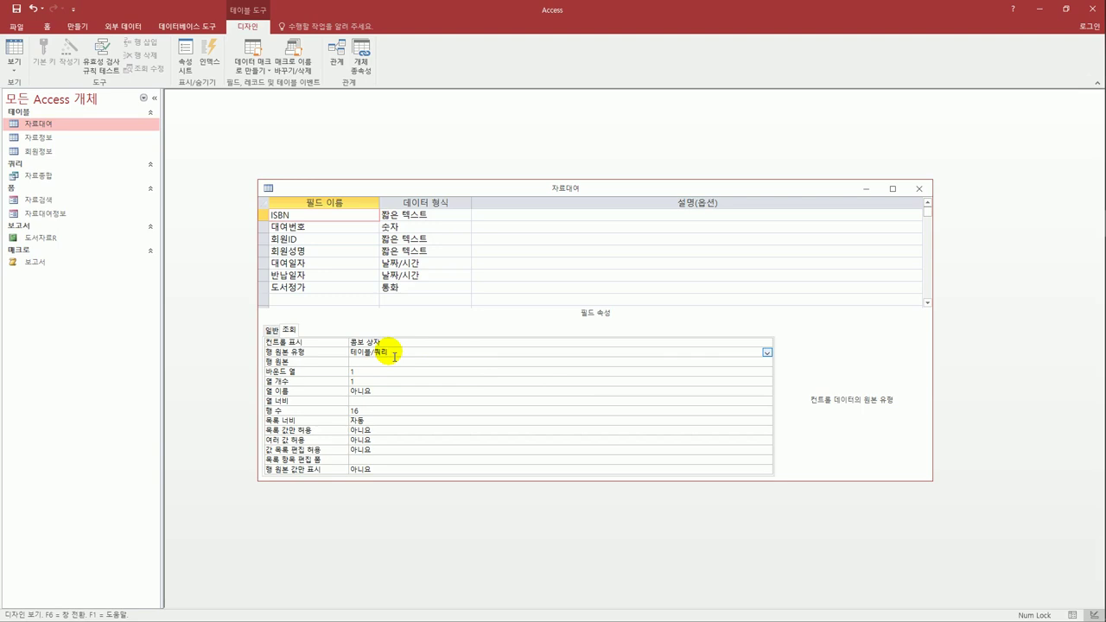
{"action": "left_click", "coordinate": [389, 362]}
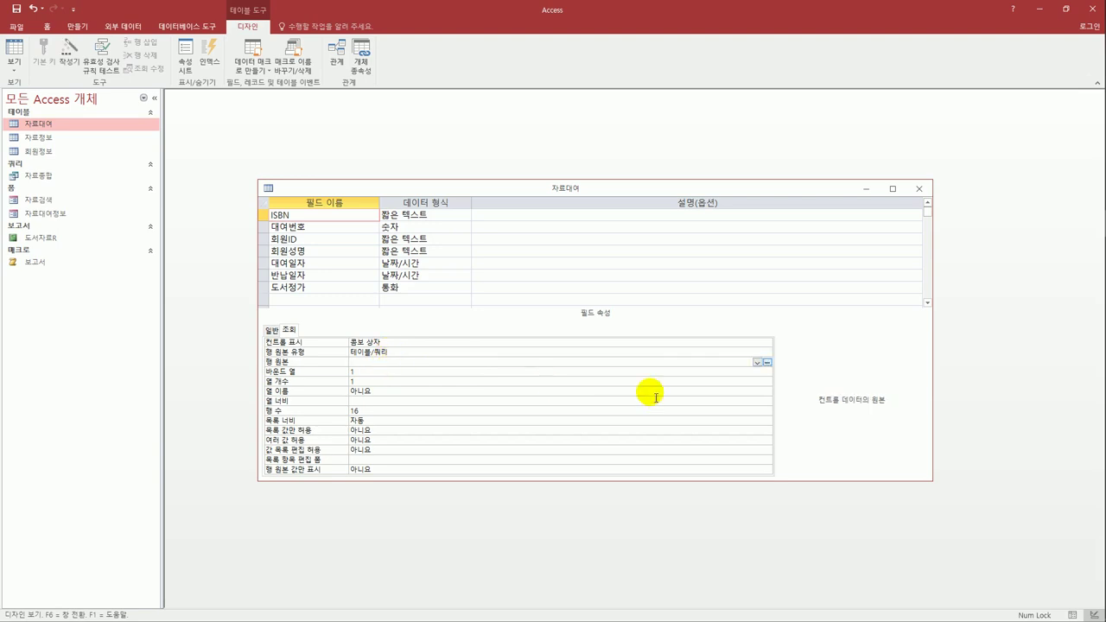
{"action": "left_click", "coordinate": [767, 362]}
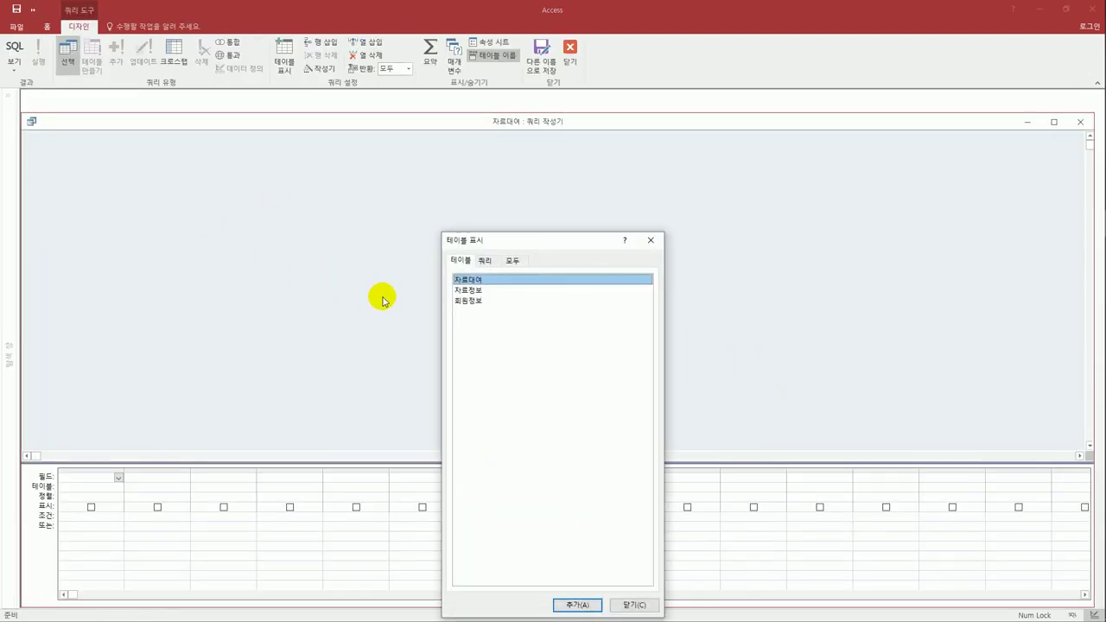
{"action": "double_click", "coordinate": [494, 292]}
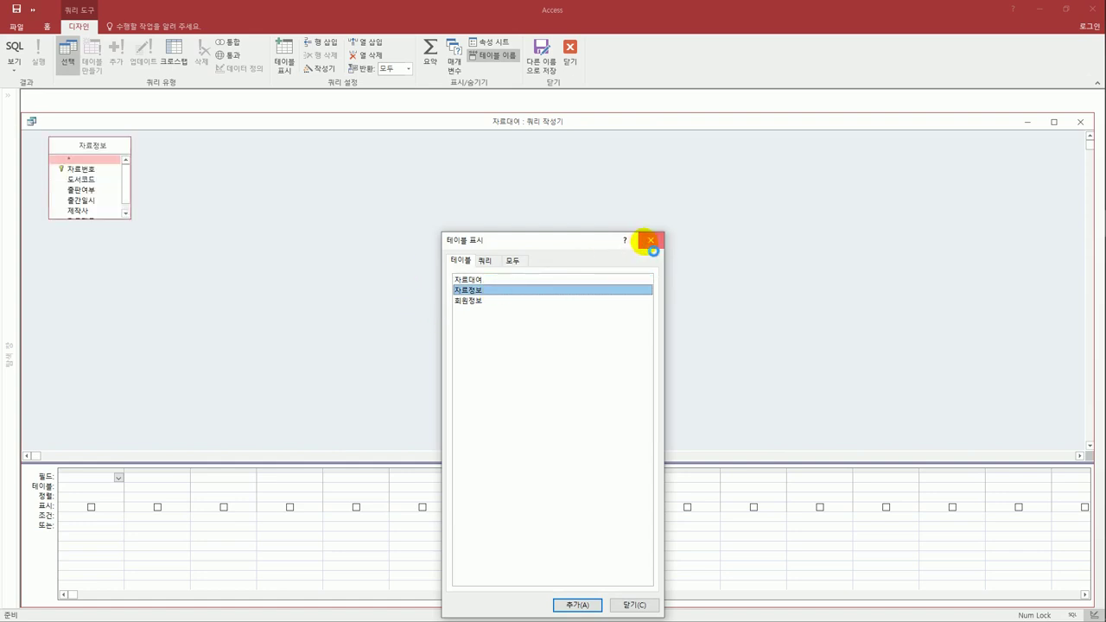
{"action": "left_click", "coordinate": [651, 241]}
{"action": "left_click_drag", "start_coordinate": [109, 225], "coordinate": [106, 278]}
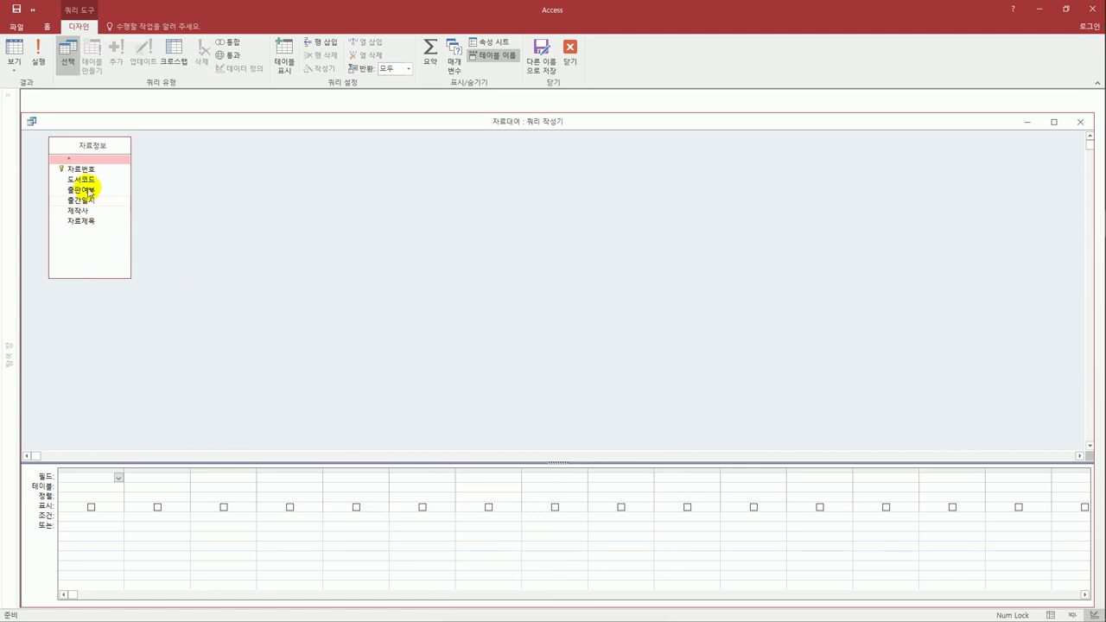
Add 도서코드 and 자료제목 to the query and close it, saving the SQL statement as the ISBN row source.
{"action": "double_click", "coordinate": [83, 180]}
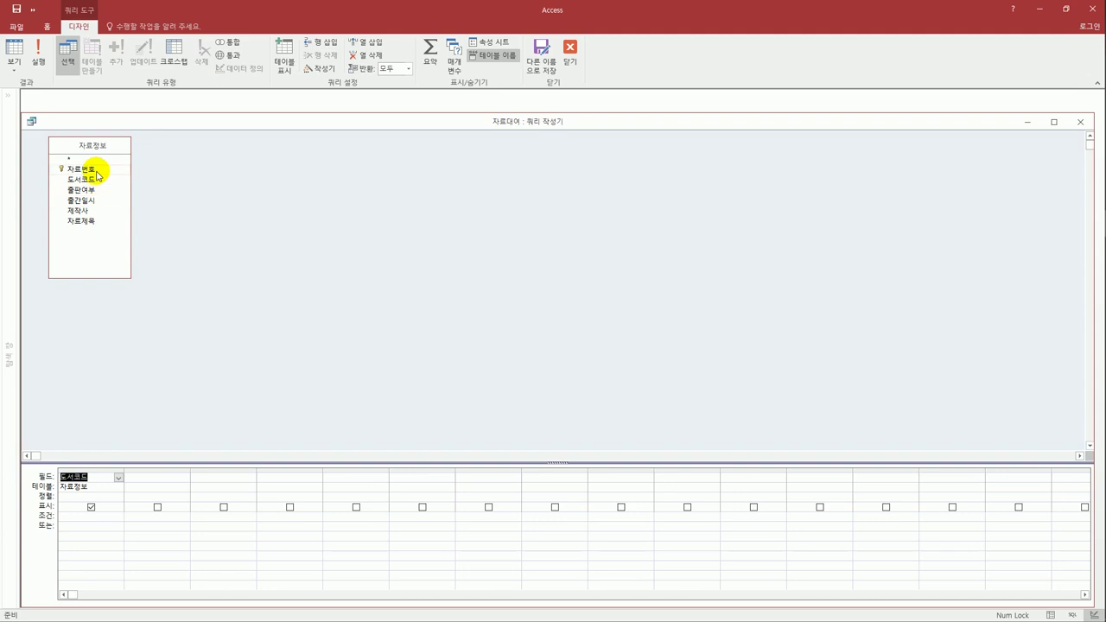
{"action": "double_click", "coordinate": [92, 221]}
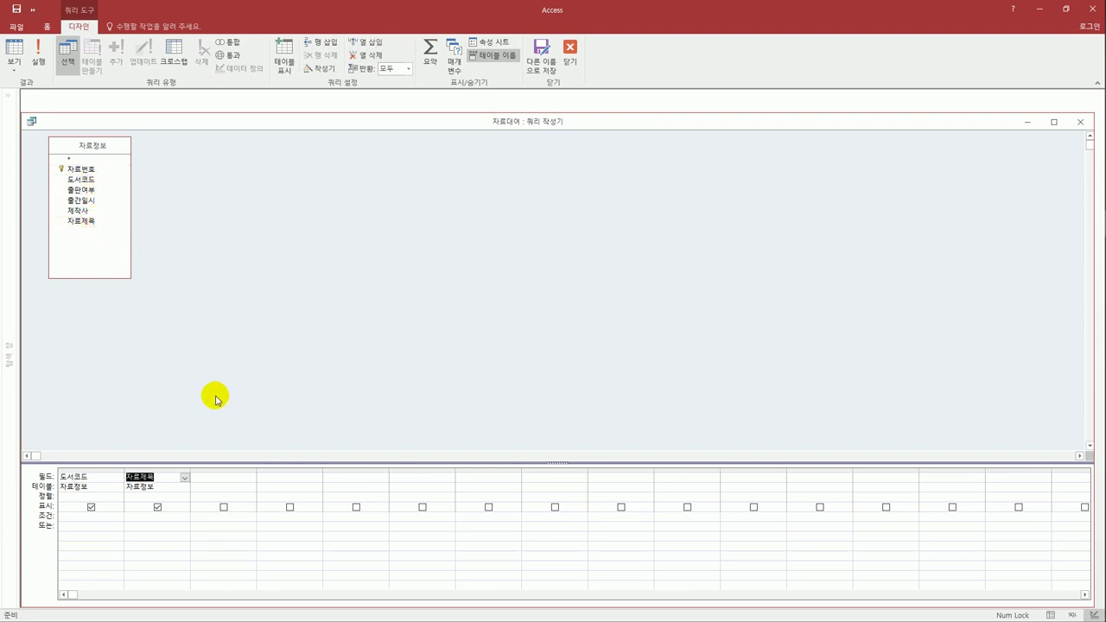
{"action": "left_click", "coordinate": [1079, 121]}
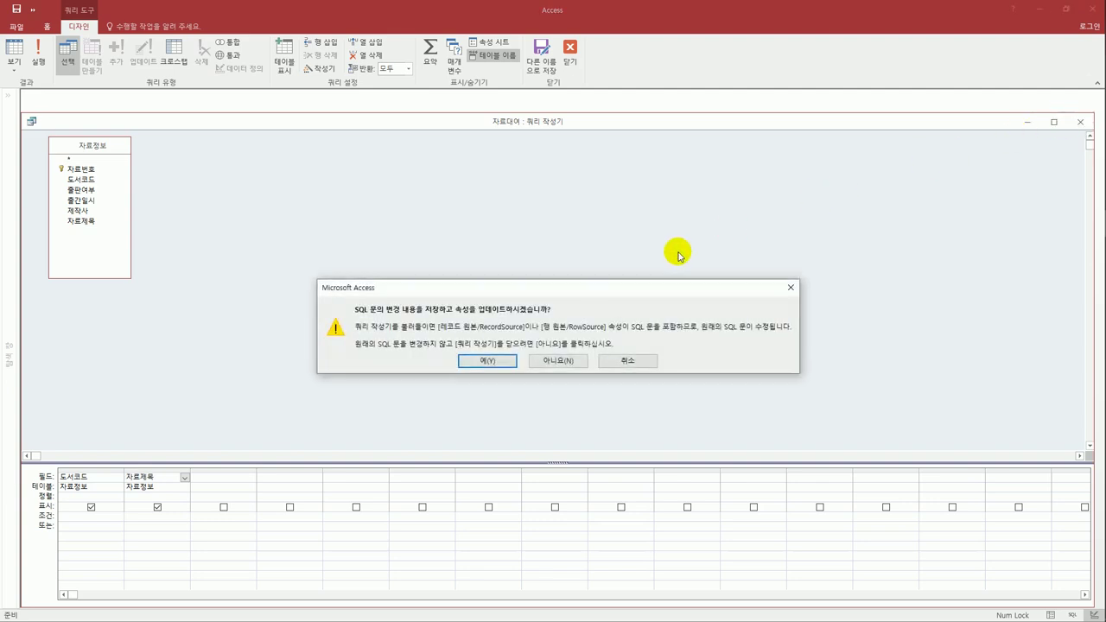
{"action": "left_click", "coordinate": [466, 363]}
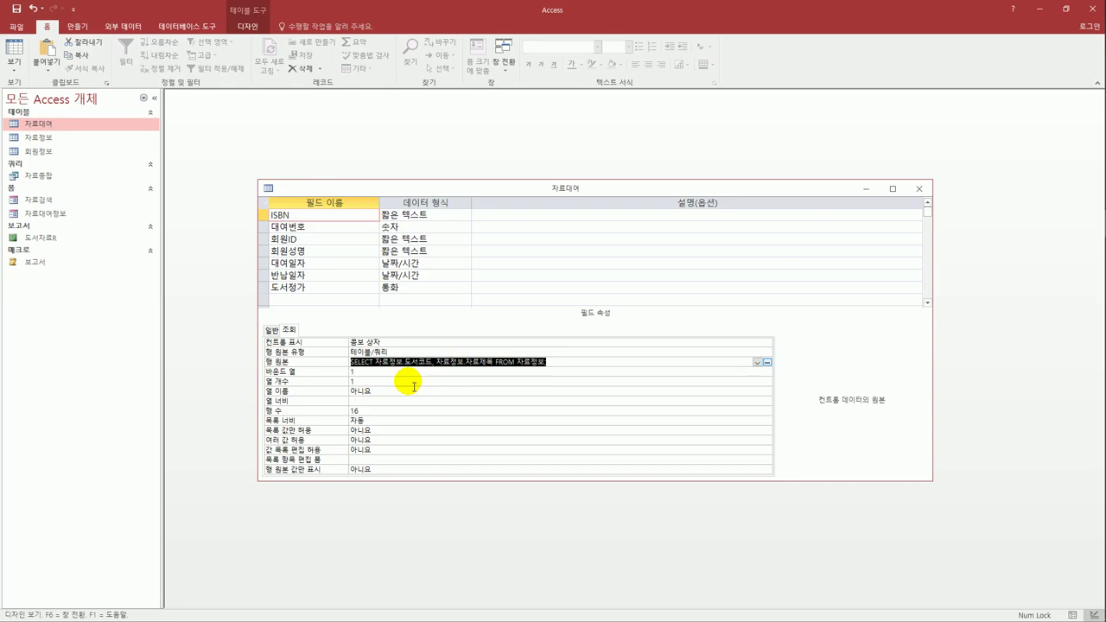
Set the ISBN lookup's column count to 2, column widths to 2cm;2cm and list width to 4cm, and save the table.
{"action": "left_click", "coordinate": [365, 372]}
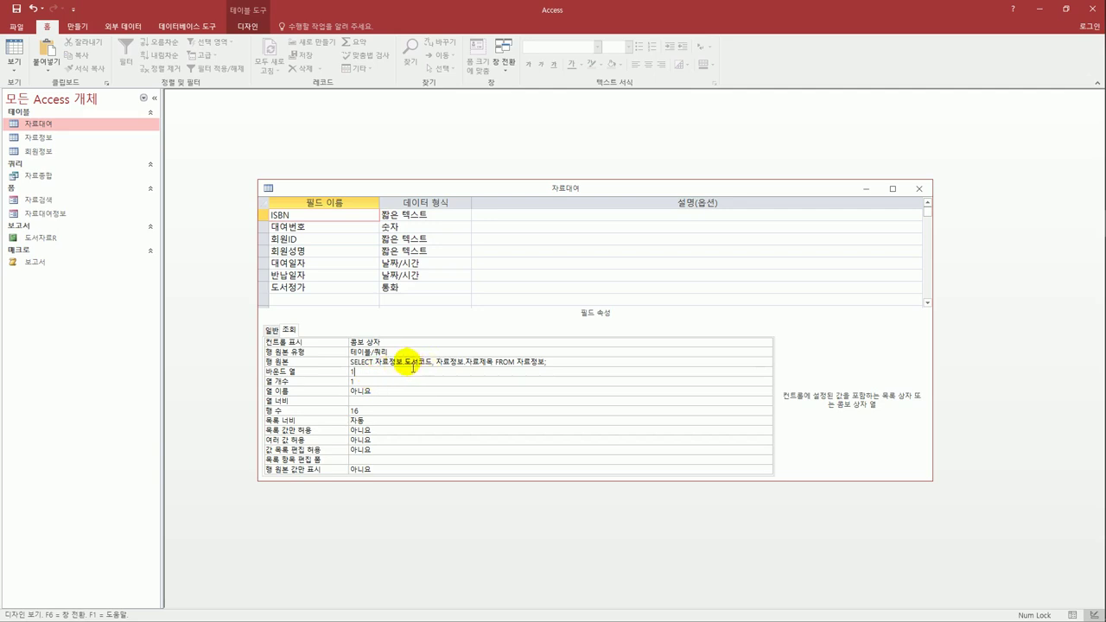
{"action": "left_click", "coordinate": [354, 382]}
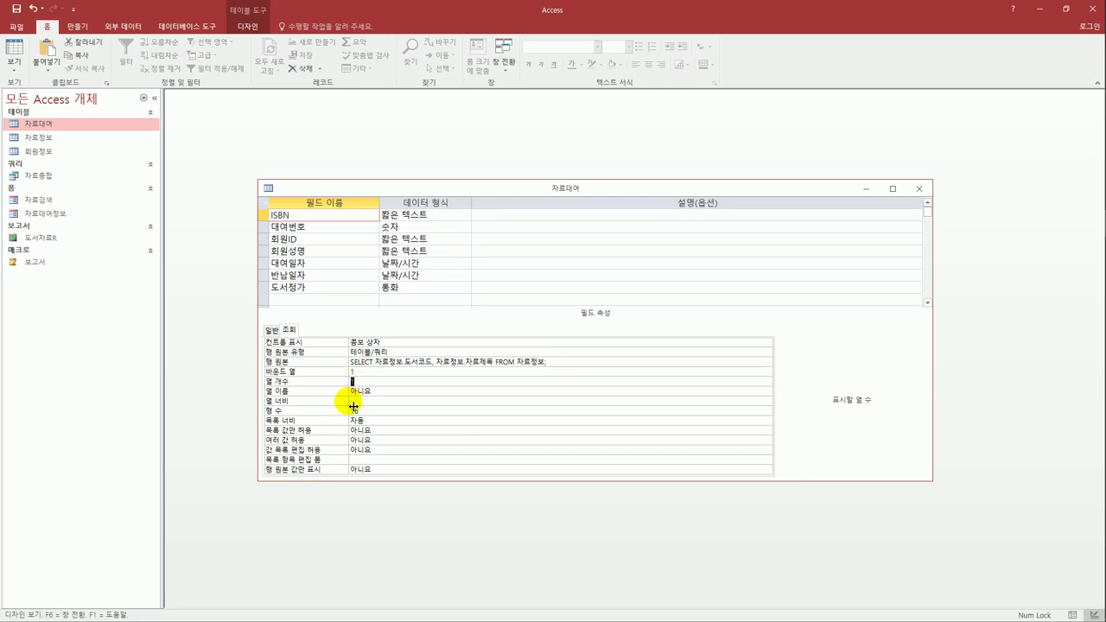
{"action": "type", "text": "2"}
{"action": "left_click", "coordinate": [356, 402]}
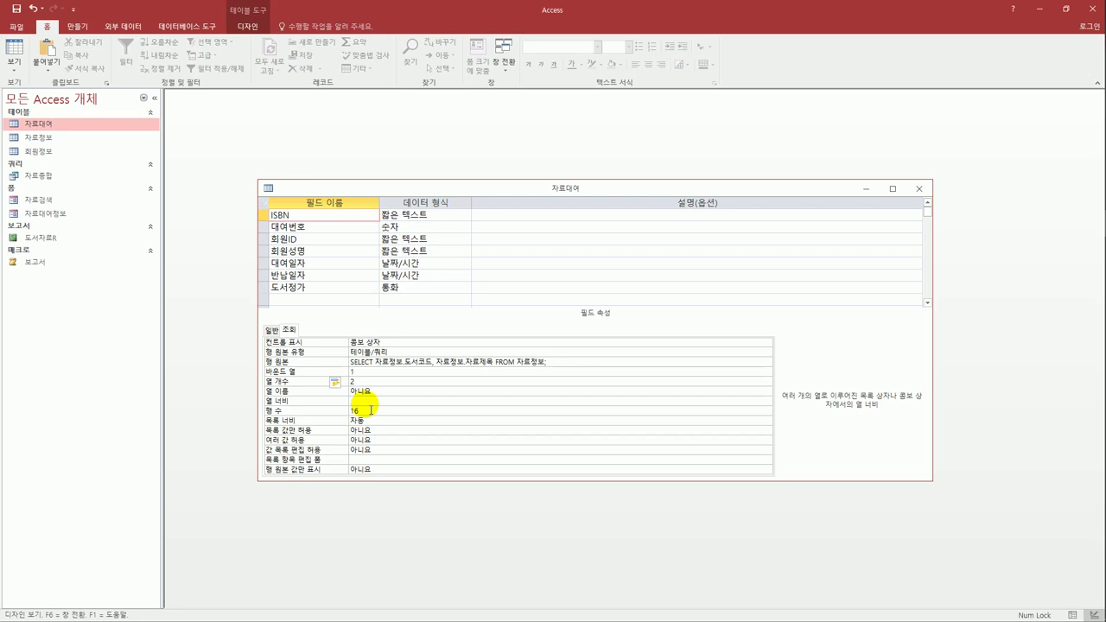
{"action": "type", "text": "2;2"}
{"action": "left_click", "coordinate": [355, 424]}
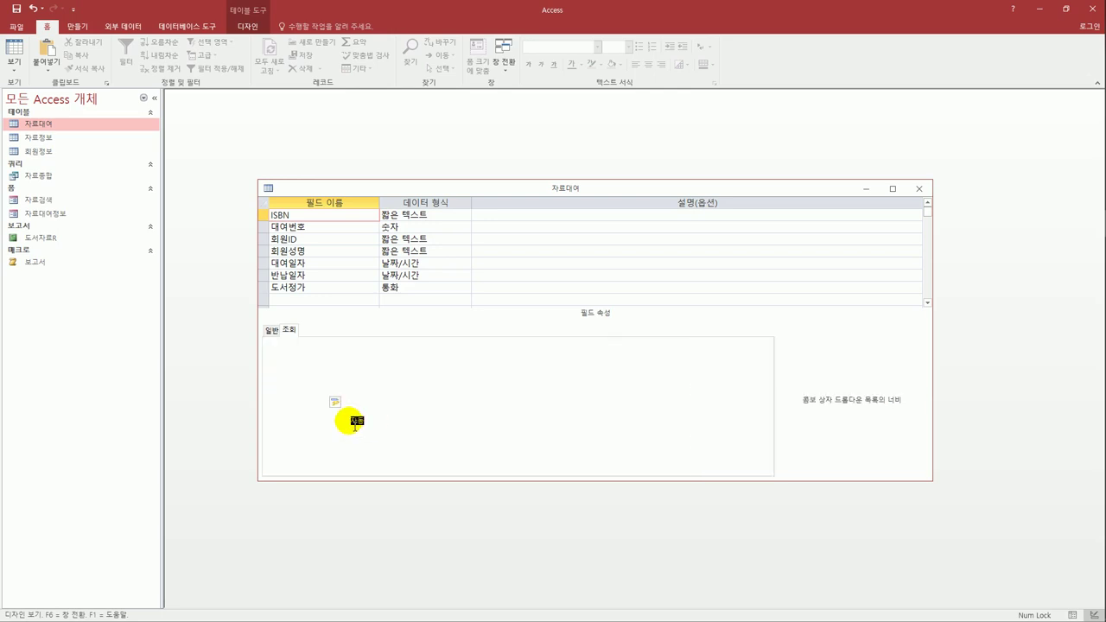
{"action": "type", "text": "4"}
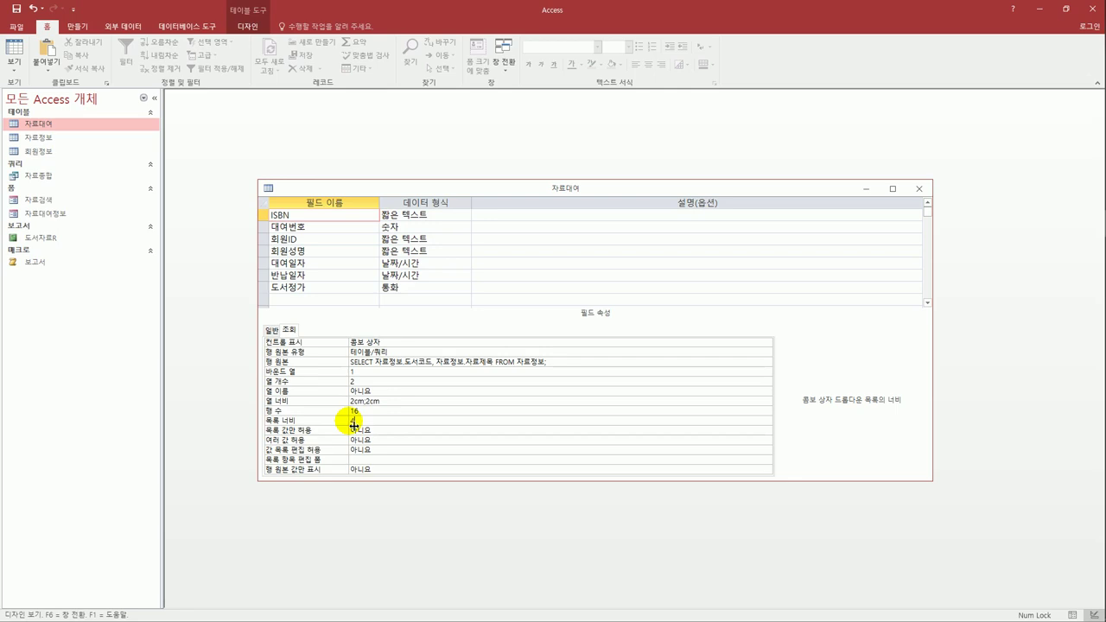
{"action": "left_click", "coordinate": [15, 9]}
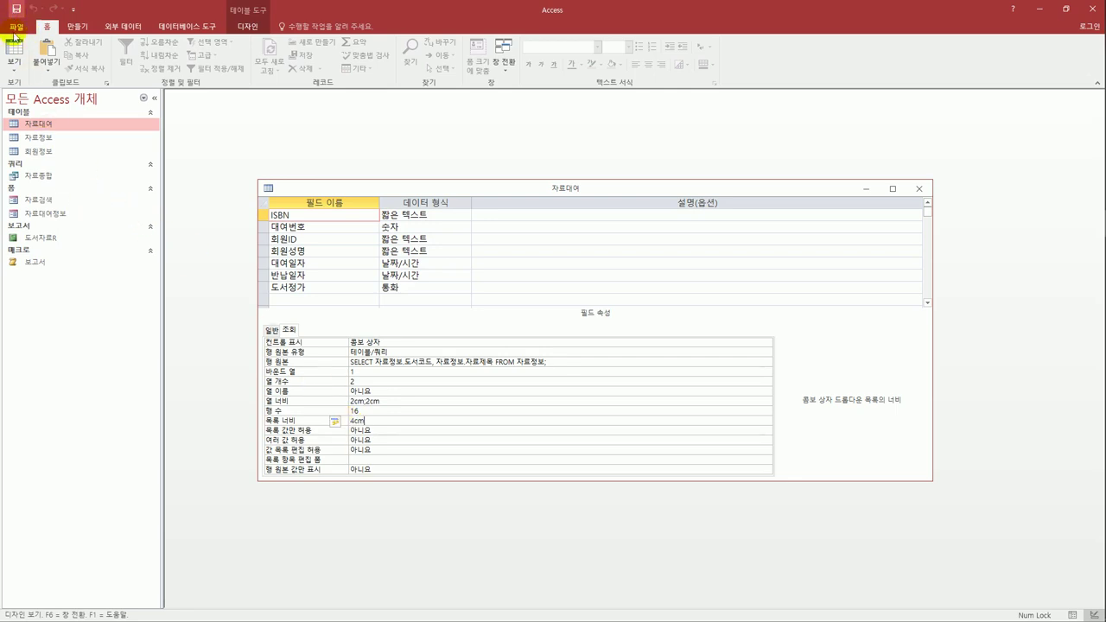
Check the ISBN combo box list of the first 자료대여 record in datasheet view and close the table.
{"action": "left_click", "coordinate": [14, 41]}
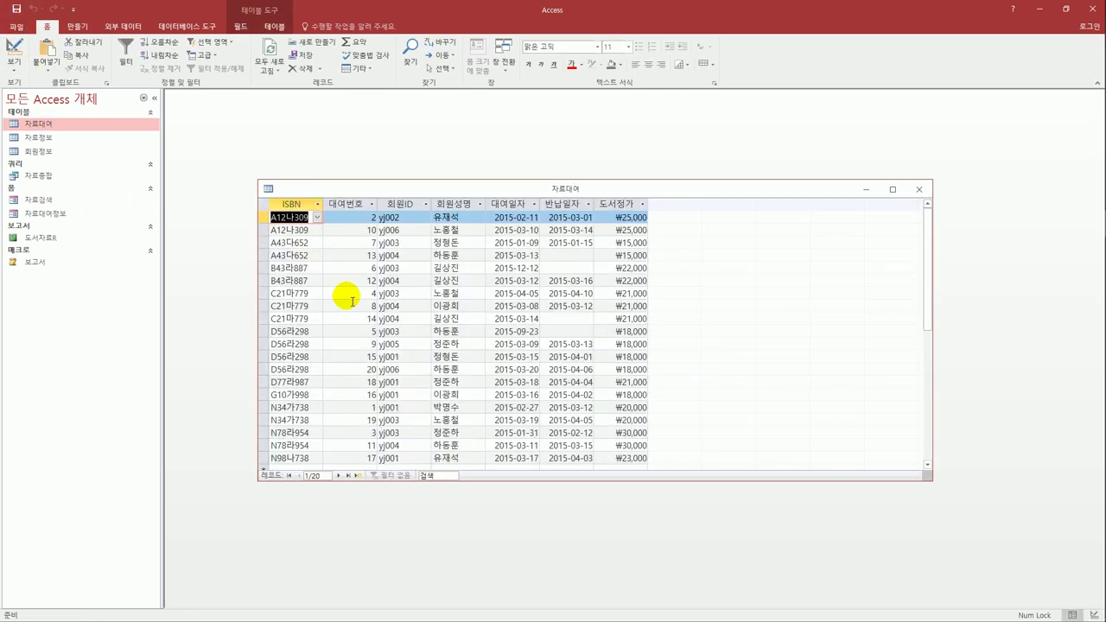
{"action": "left_click", "coordinate": [317, 218]}
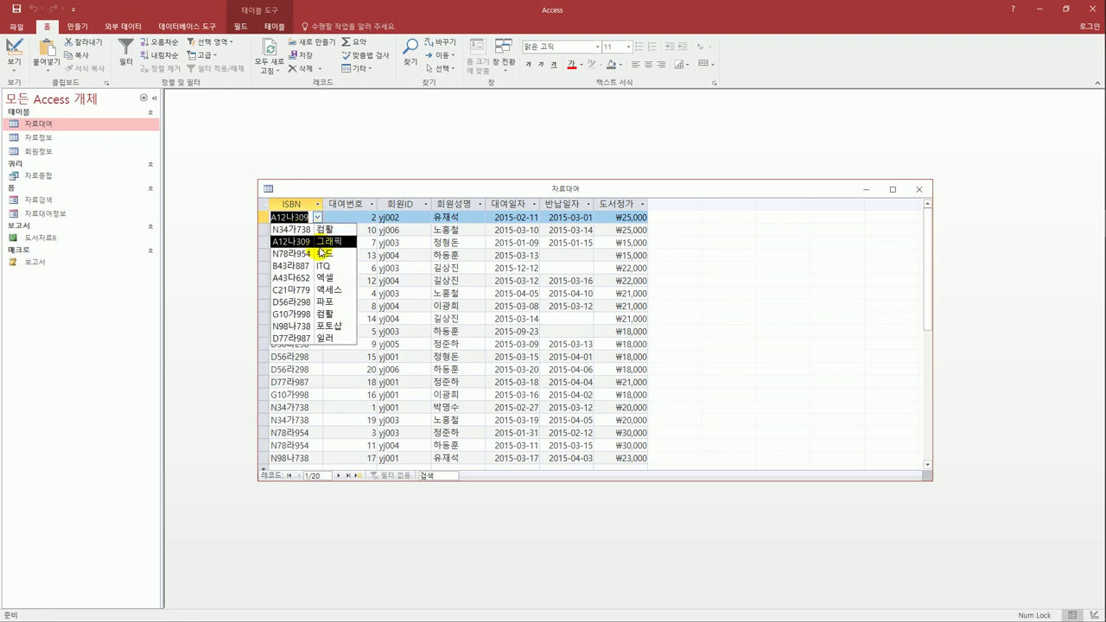
{"action": "left_click", "coordinate": [919, 190]}
{"action": "left_click", "coordinate": [918, 190]}
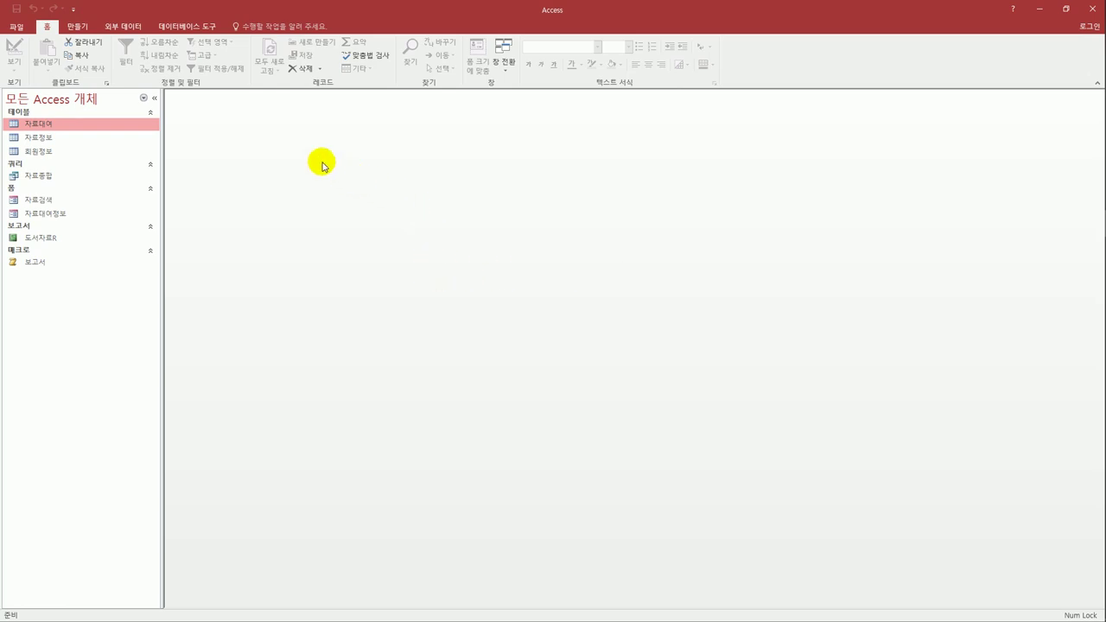
Open the 자료검색 form in design view.
{"action": "left_click", "coordinate": [89, 206]}
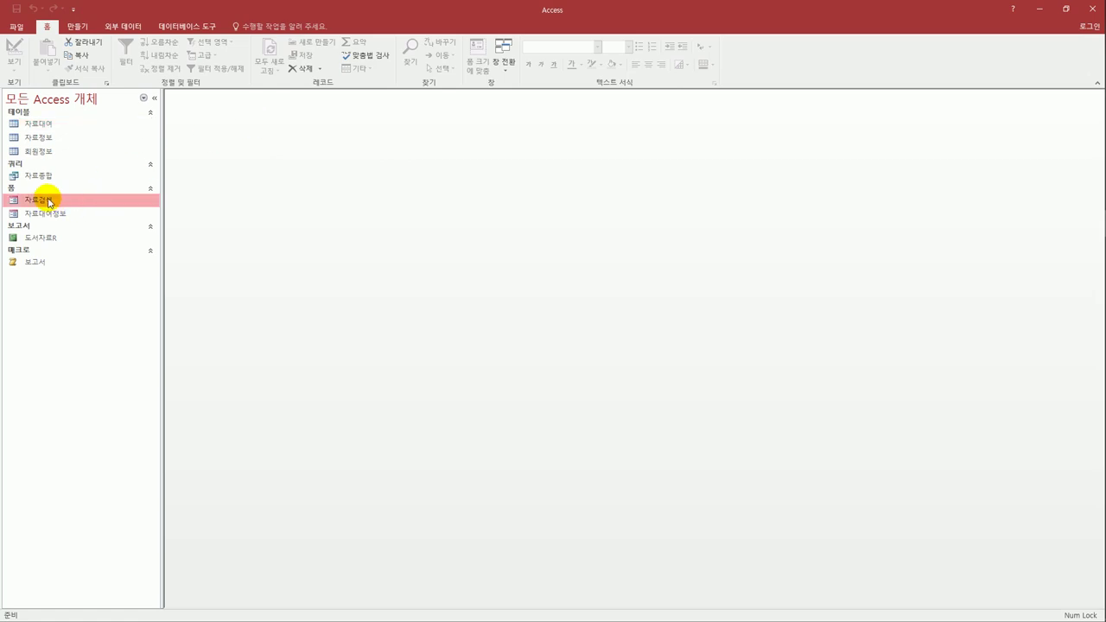
{"action": "right_click", "coordinate": [49, 203]}
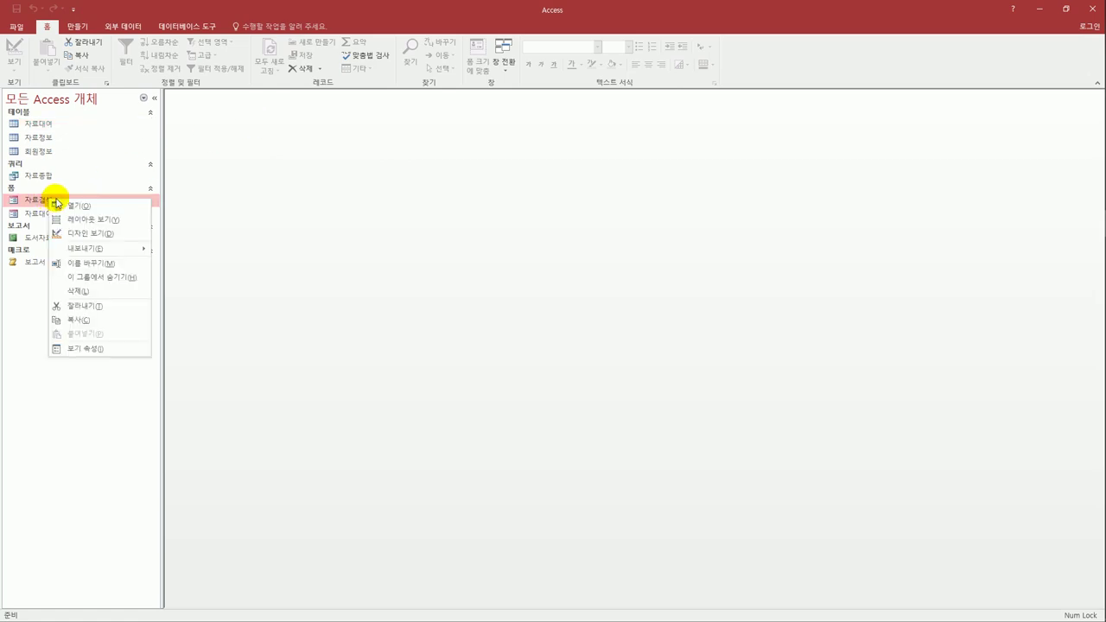
{"action": "left_click", "coordinate": [90, 233]}
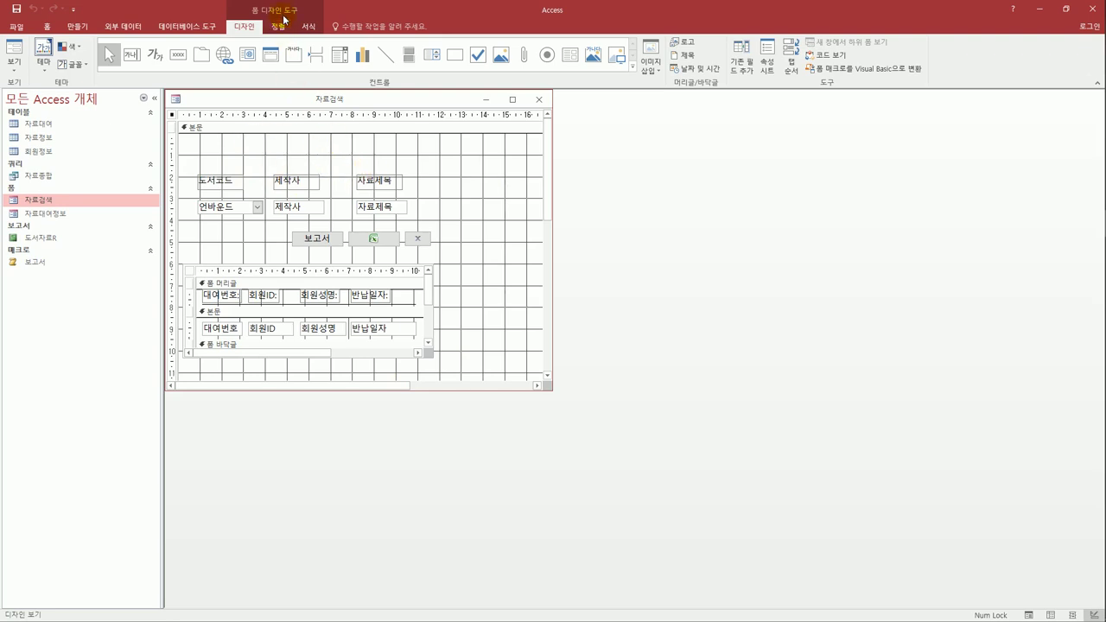
Add a label about 8.4 by 1.4 cm above the form's 도서코드 row with the caption 도서코드별 자료검색.
{"action": "left_click", "coordinate": [155, 55]}
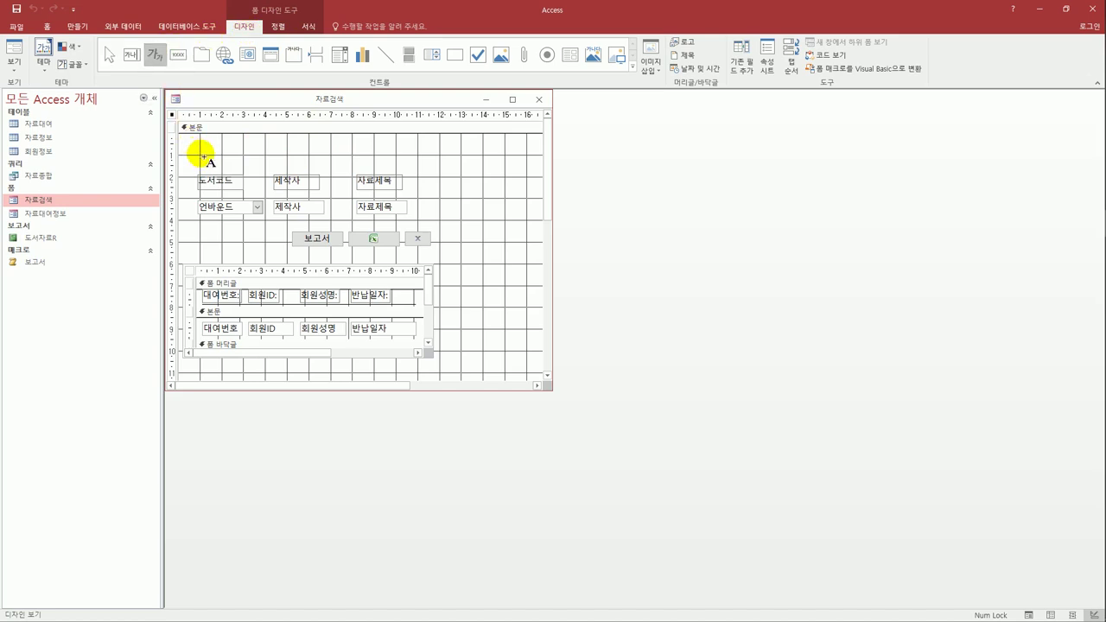
{"action": "left_click_drag", "start_coordinate": [224, 144], "coordinate": [406, 170]}
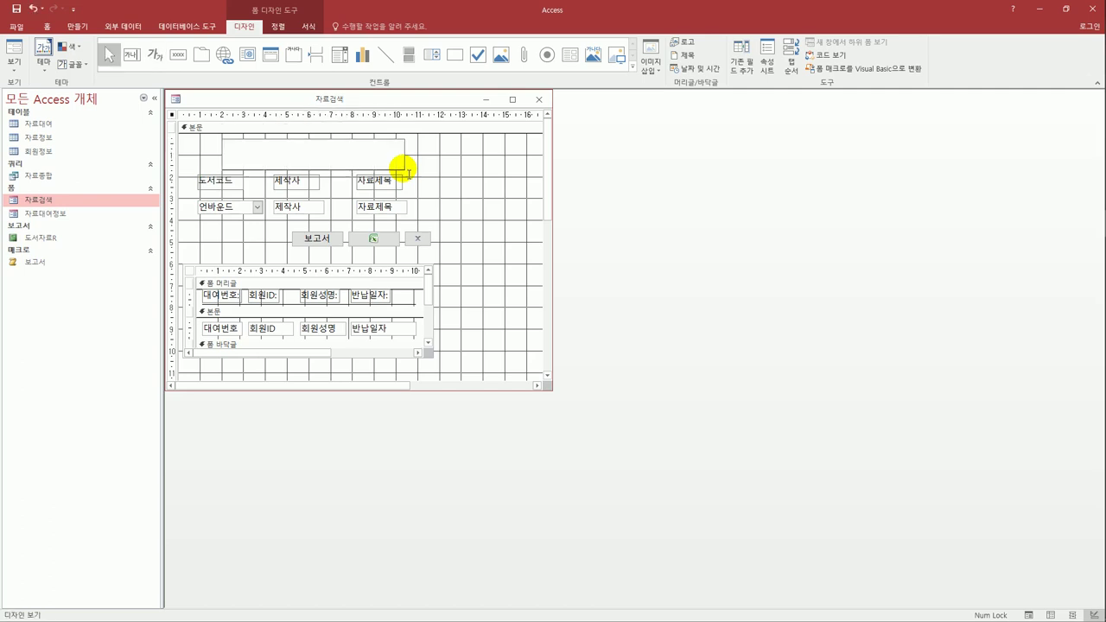
{"action": "type", "text": "도서코드별 자료검색"}
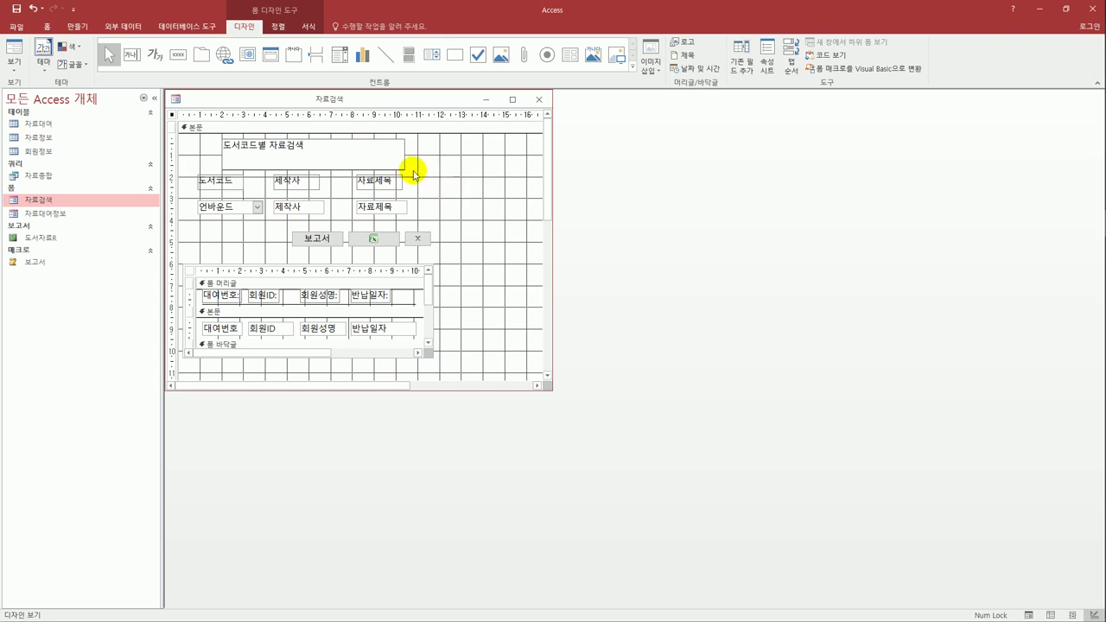
{"action": "key", "text": "Right"}
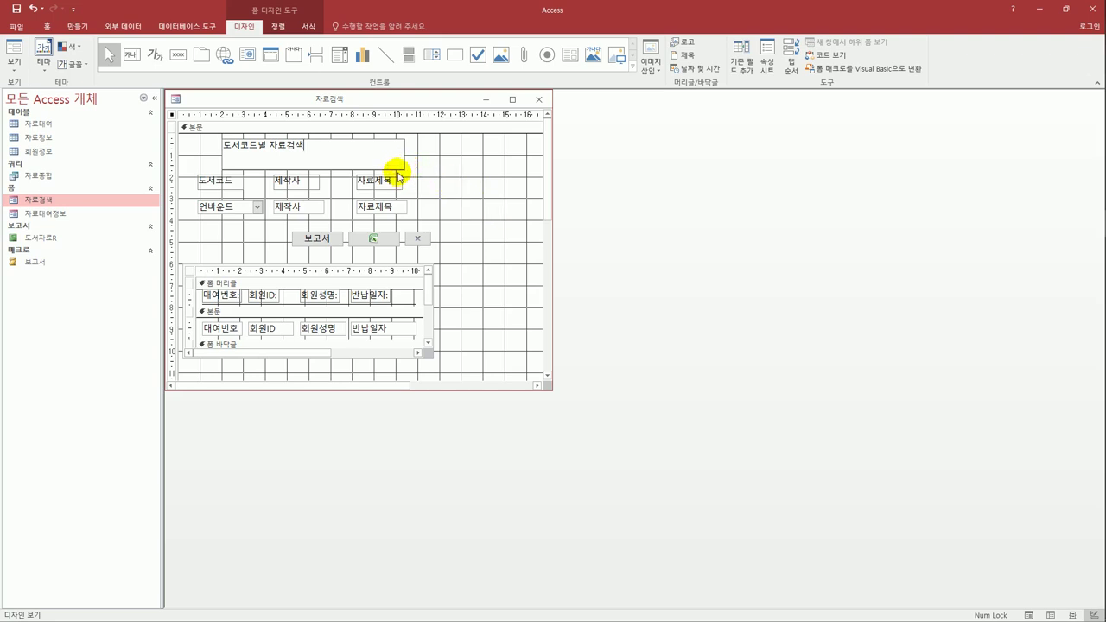
{"action": "left_click", "coordinate": [404, 171]}
Show the title label's property sheet beside the form and rename the label to Label제목.
{"action": "left_click", "coordinate": [766, 57]}
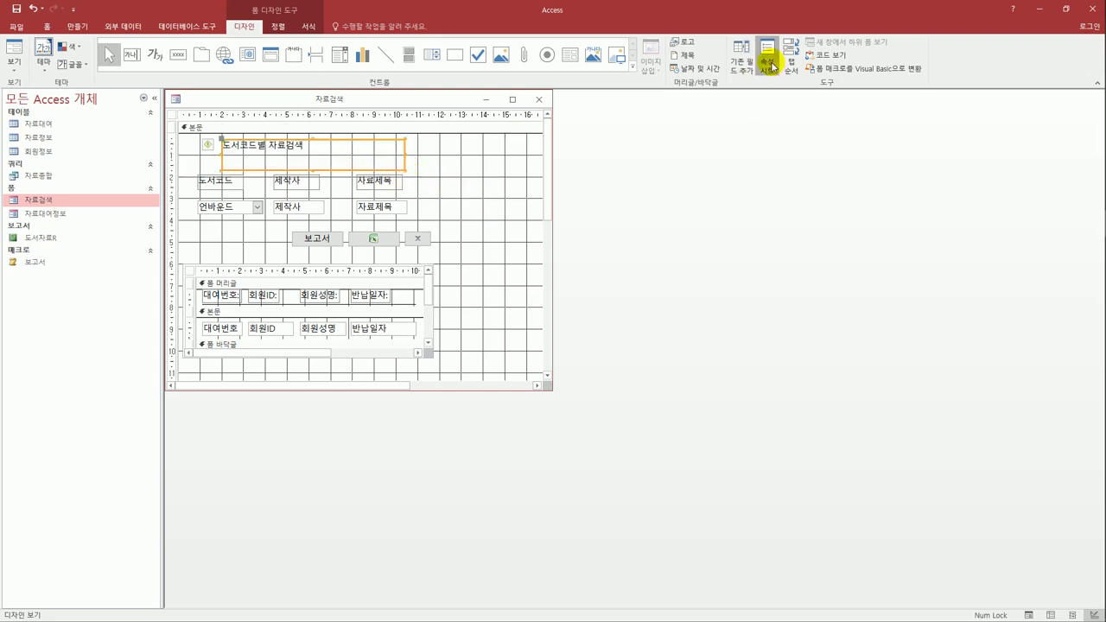
{"action": "left_click_drag", "start_coordinate": [765, 125], "coordinate": [581, 122]}
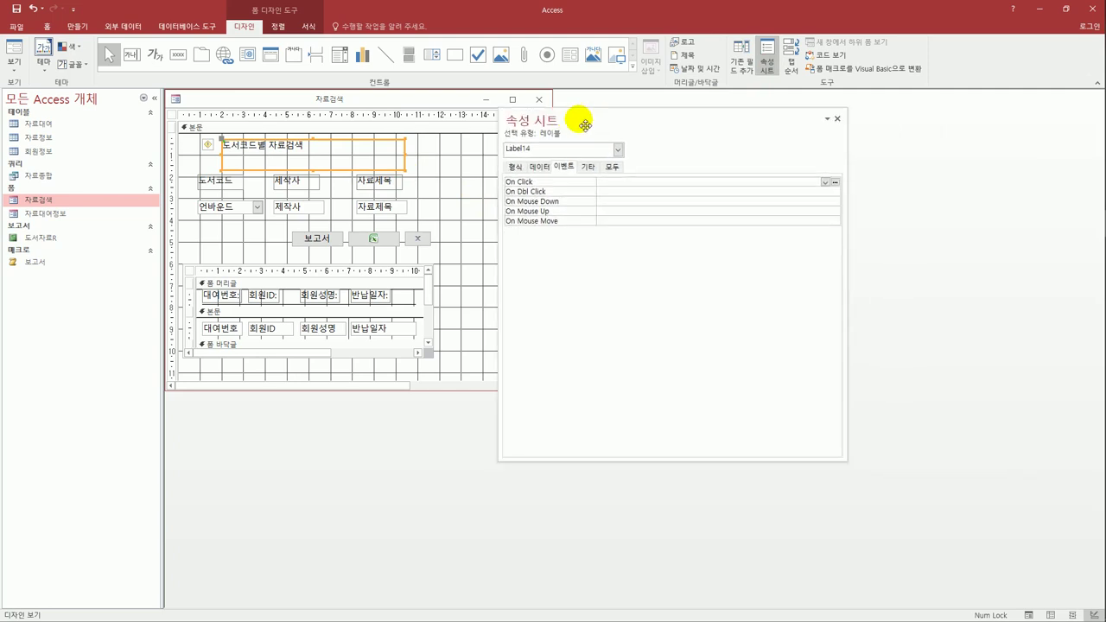
{"action": "left_click", "coordinate": [611, 167]}
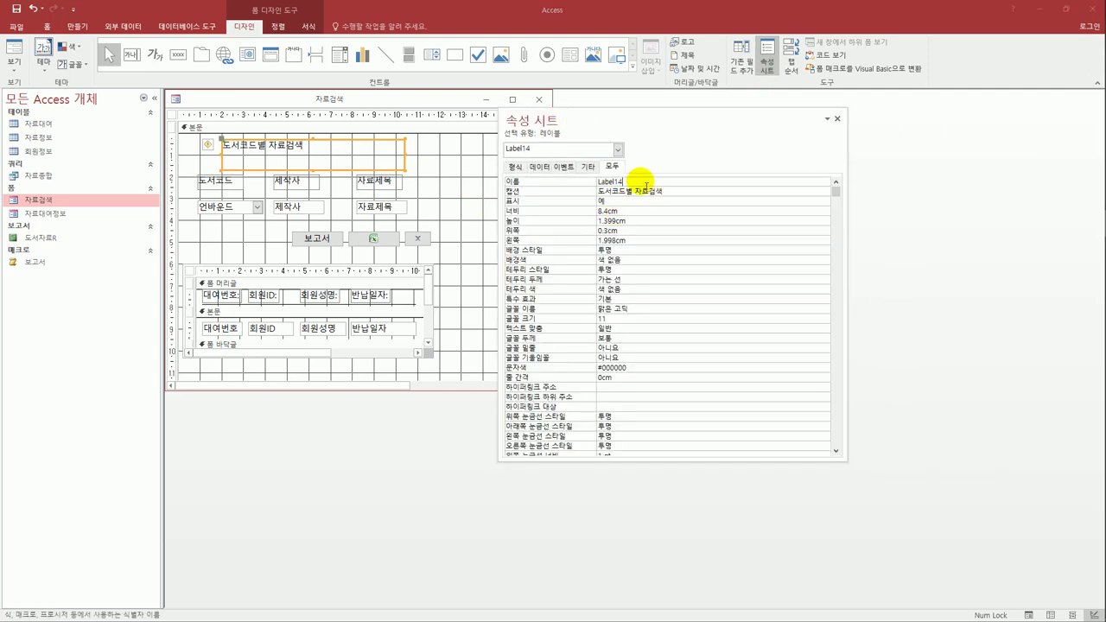
{"action": "left_click_drag", "start_coordinate": [636, 182], "coordinate": [615, 182]}
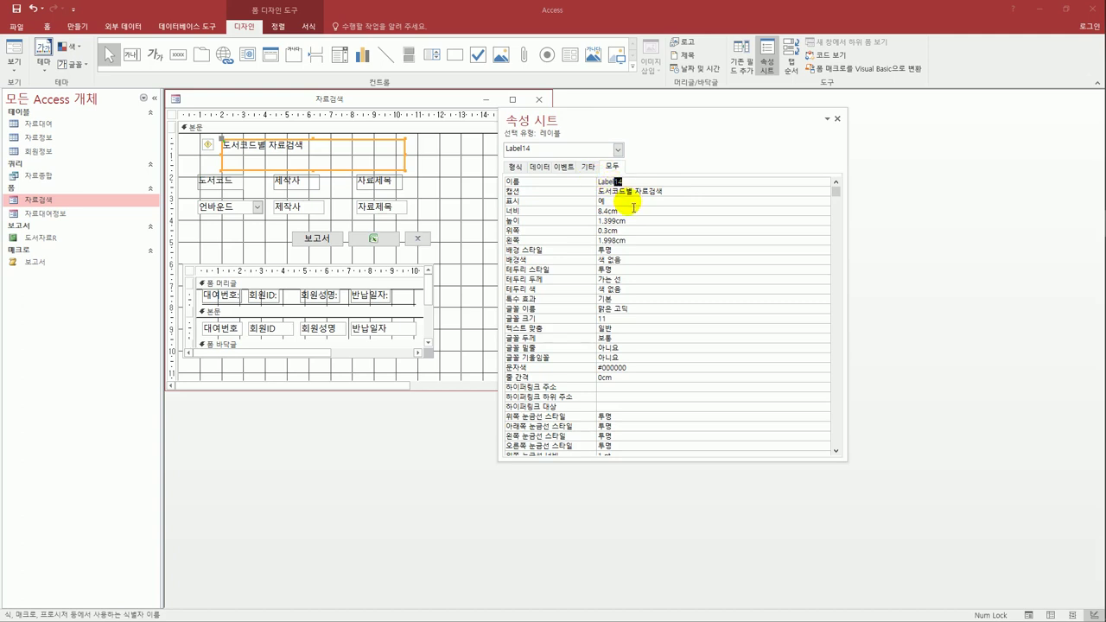
{"action": "key", "text": "BackSpace"}
{"action": "type", "text": "제목"}
{"action": "key", "text": "Return"}
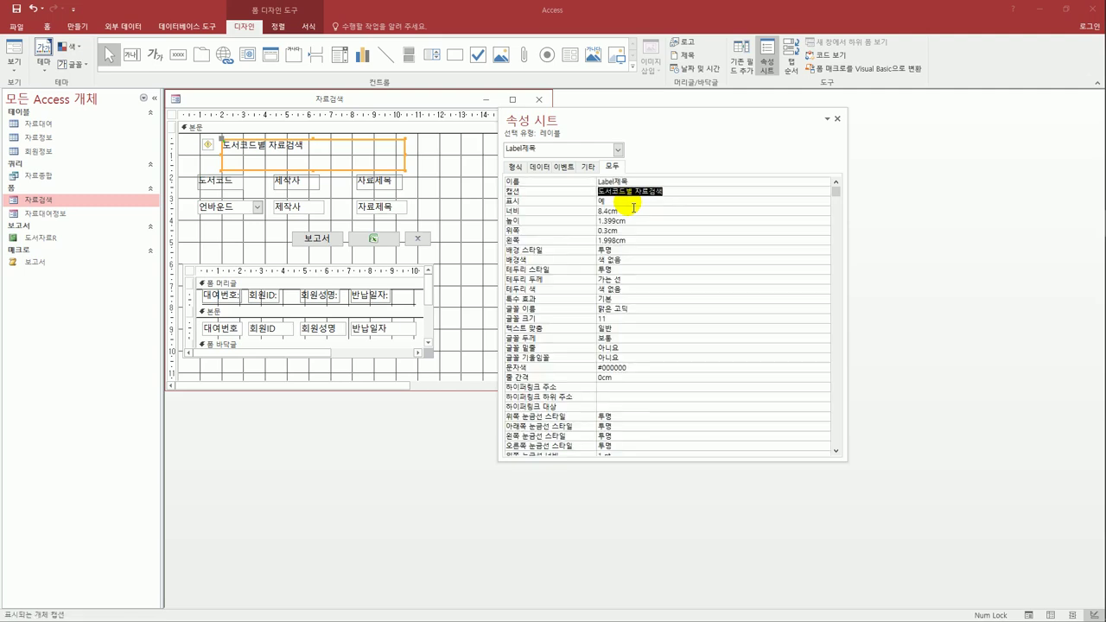
Set the title label's font size to 30 and widen it to about 10.4 cm so the whole caption fits.
{"action": "left_click", "coordinate": [516, 167]}
{"action": "left_click", "coordinate": [588, 309]}
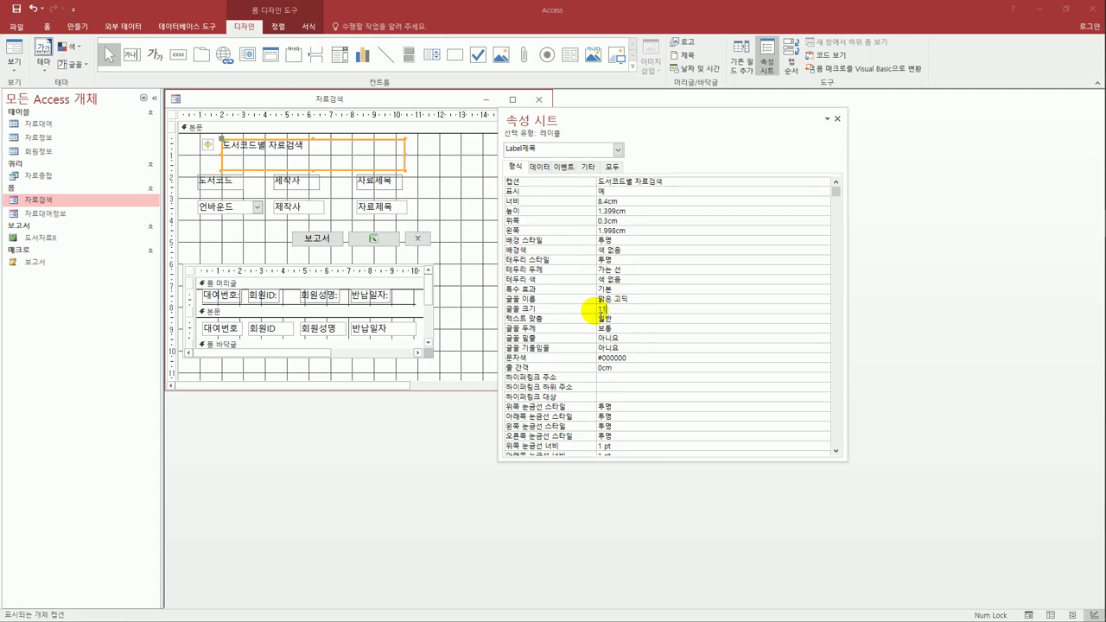
{"action": "type", "text": "30"}
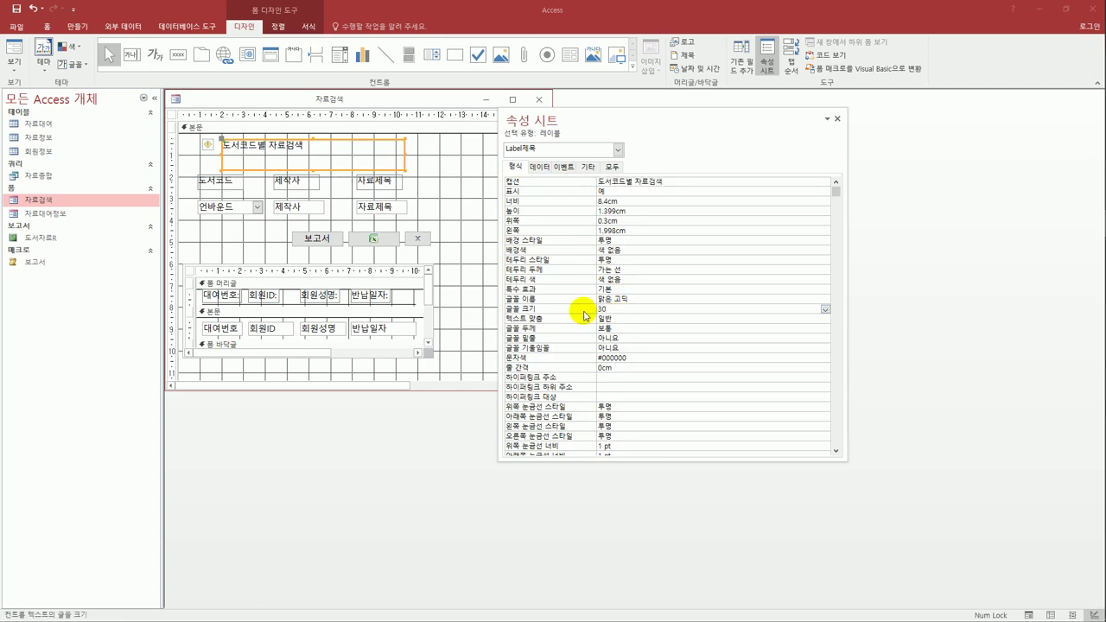
{"action": "key", "text": "Return"}
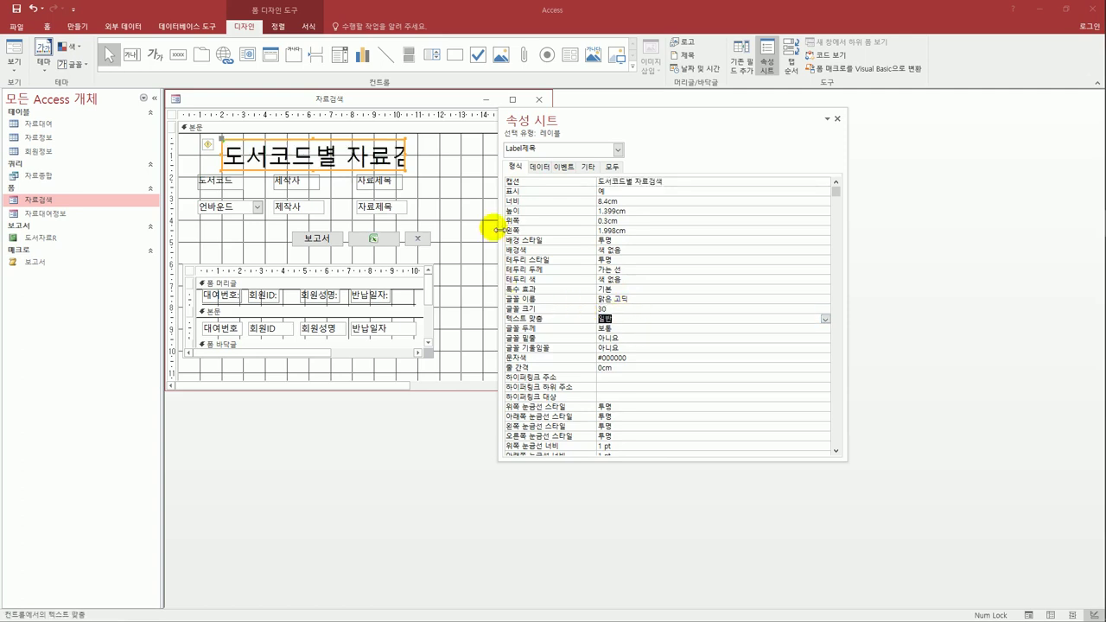
{"action": "left_click_drag", "start_coordinate": [406, 159], "coordinate": [455, 161]}
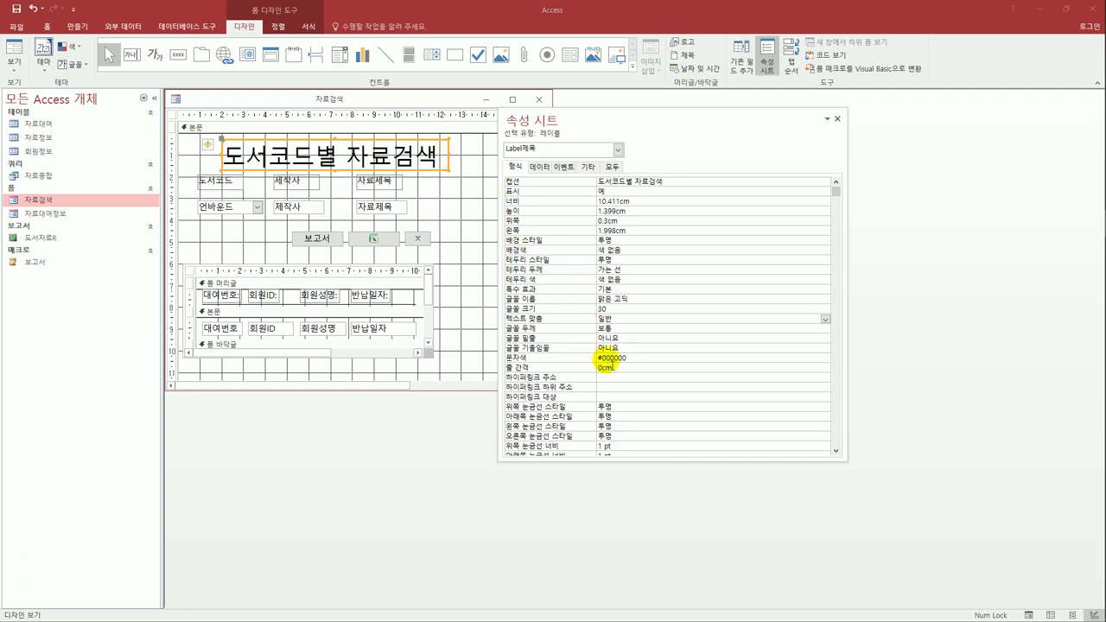
Set the title label's text colour to the green from the standard colours.
{"action": "left_click", "coordinate": [602, 358]}
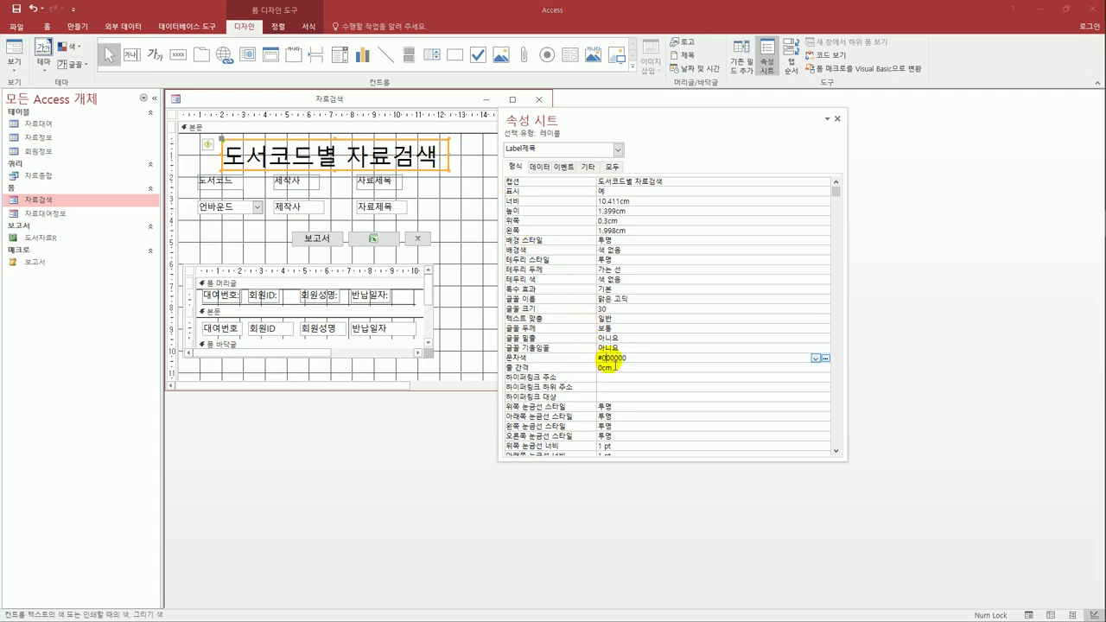
{"action": "left_click", "coordinate": [815, 358]}
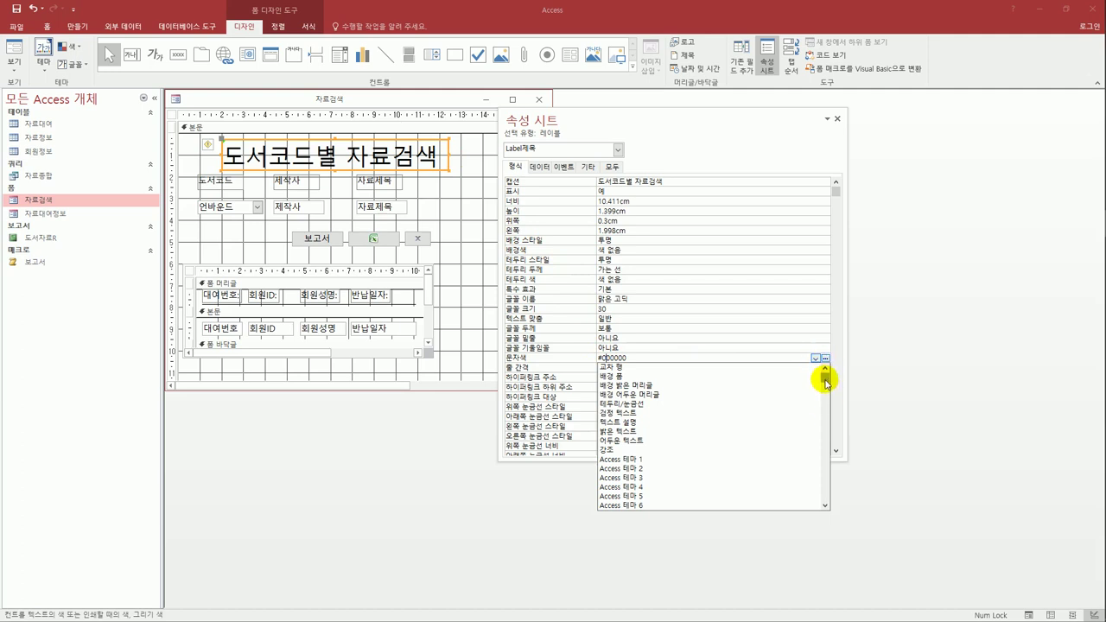
{"action": "mouse_move", "coordinate": [822, 375]}
{"action": "left_mouse_down"}
{"action": "mouse_move", "coordinate": [822, 487]}
{"action": "mouse_move", "coordinate": [827, 386]}
{"action": "left_mouse_up"}
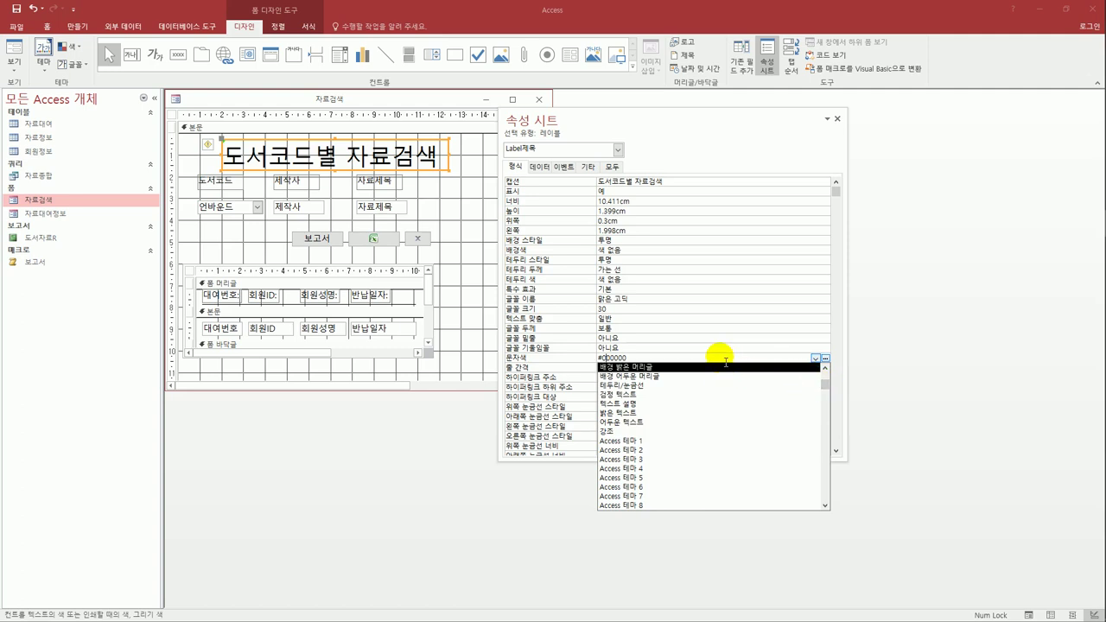
{"action": "left_click", "coordinate": [825, 356]}
{"action": "left_click", "coordinate": [824, 357]}
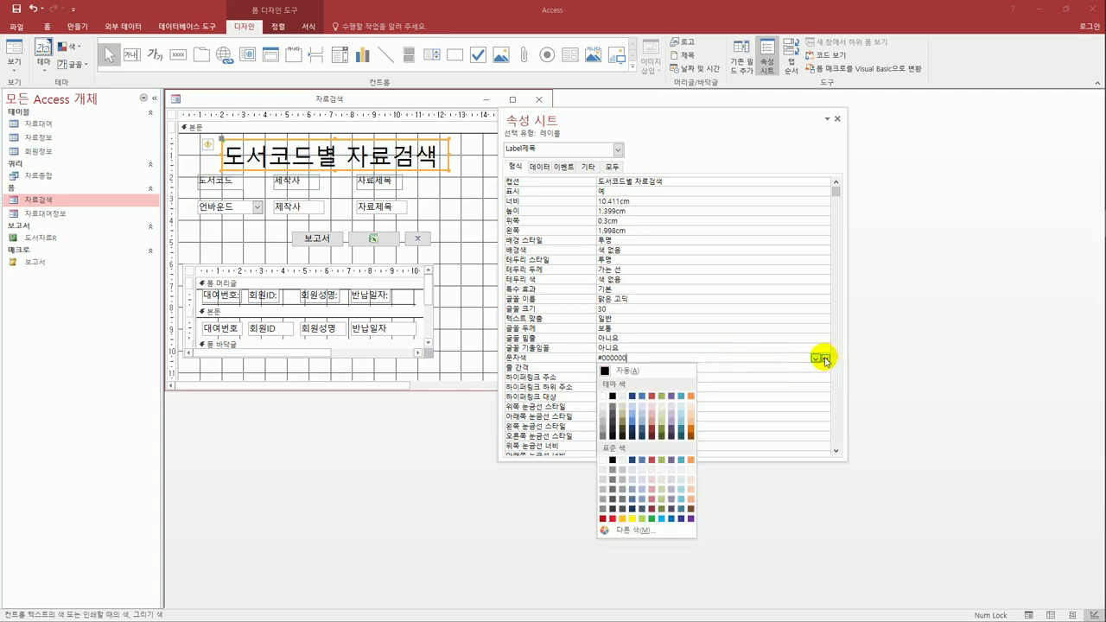
{"action": "left_click", "coordinate": [649, 520]}
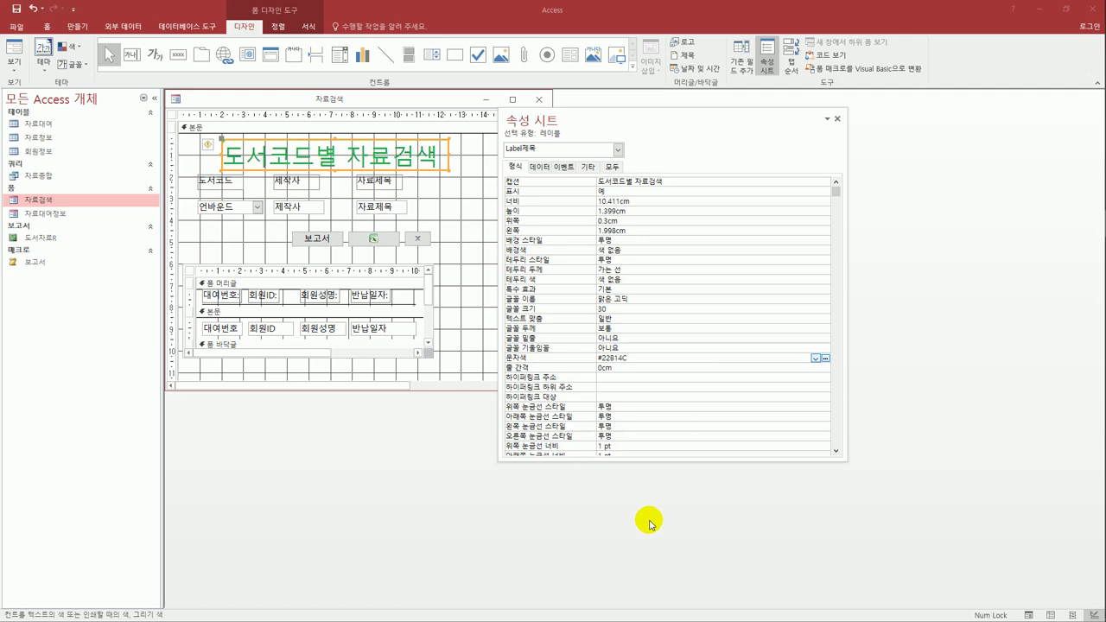
Set the title label's font to 궁서체.
{"action": "left_click", "coordinate": [635, 299]}
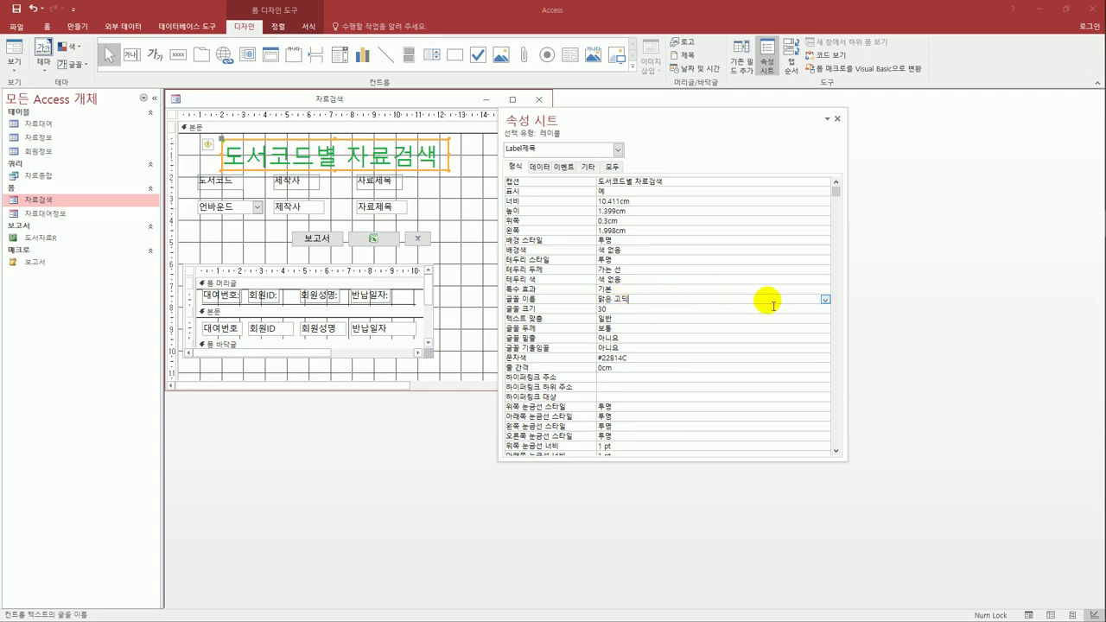
{"action": "left_click", "coordinate": [826, 300]}
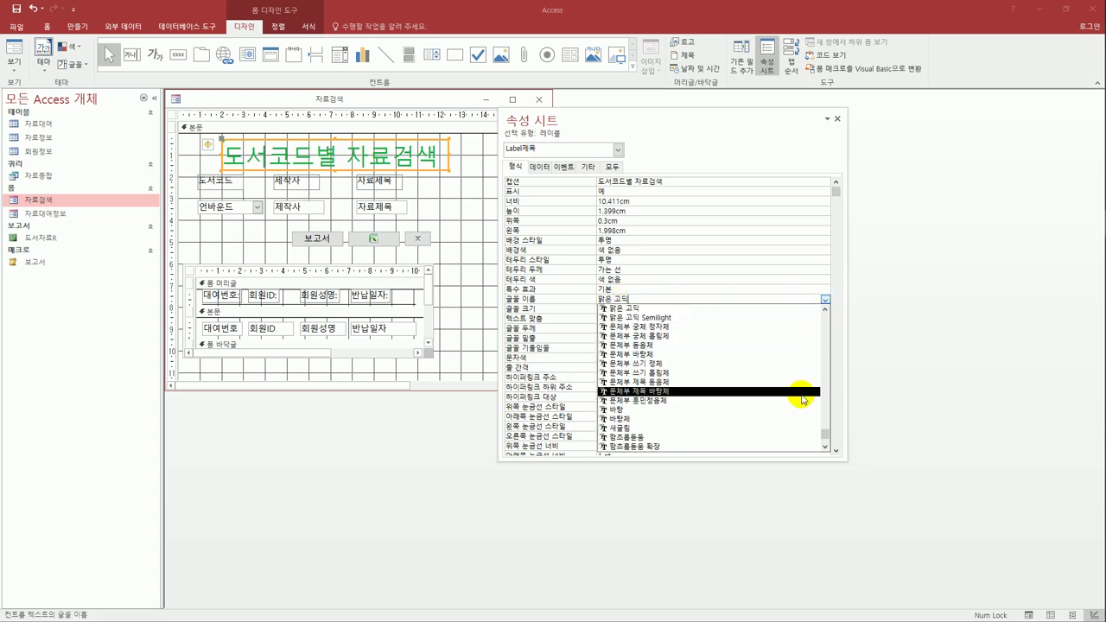
{"action": "mouse_move", "coordinate": [824, 439]}
{"action": "left_mouse_down"}
{"action": "mouse_move", "coordinate": [820, 395]}
{"action": "mouse_move", "coordinate": [819, 427]}
{"action": "left_mouse_up"}
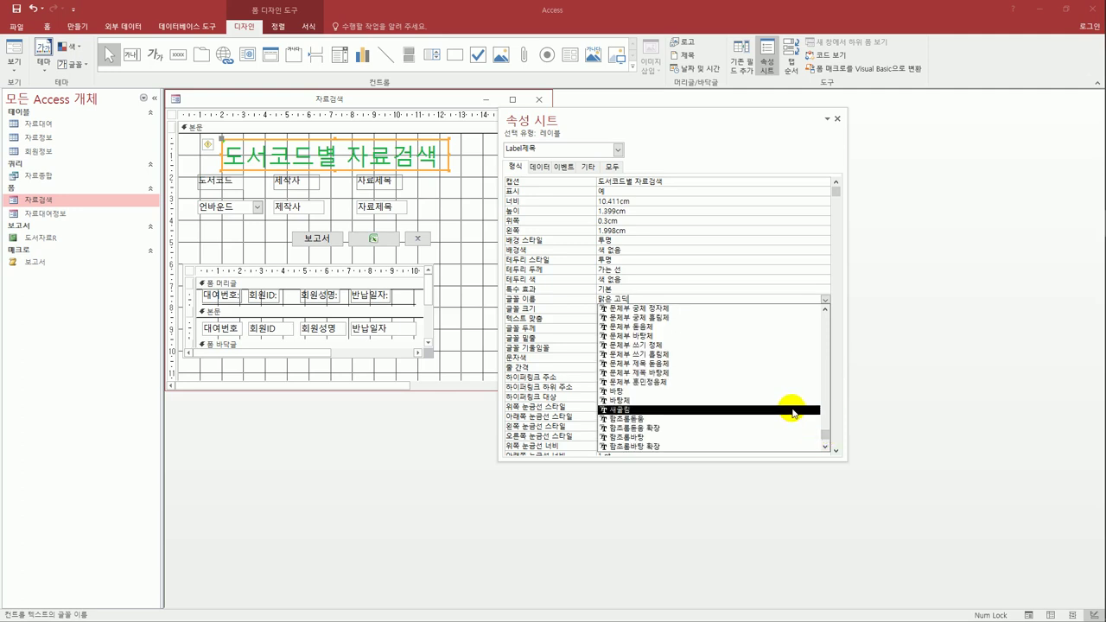
{"action": "type", "text": "궁"}
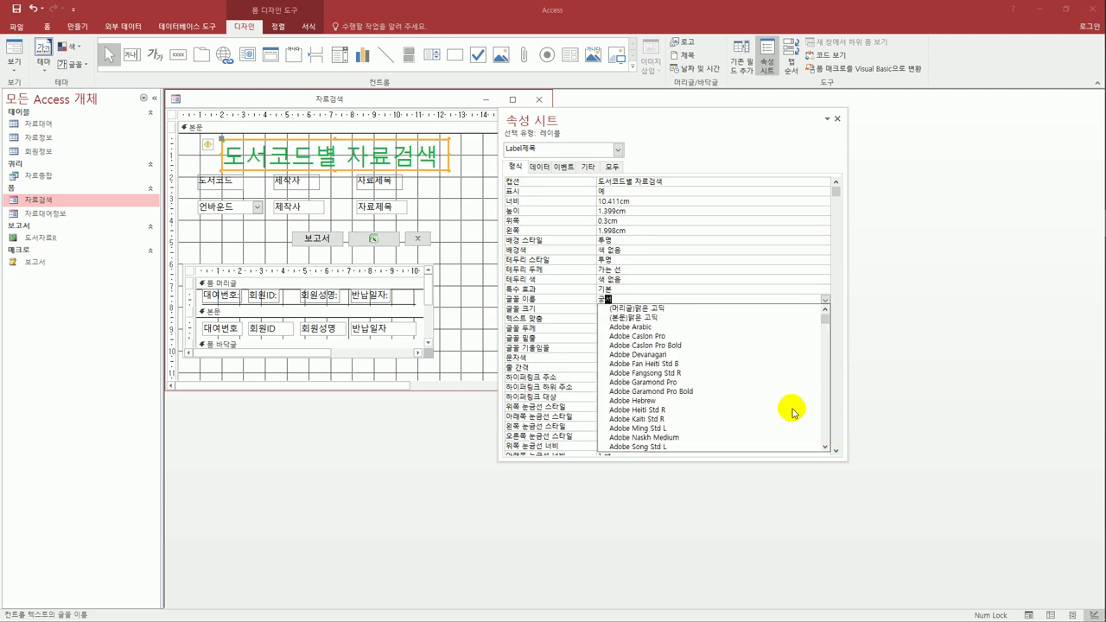
{"action": "type", "text": "서체"}
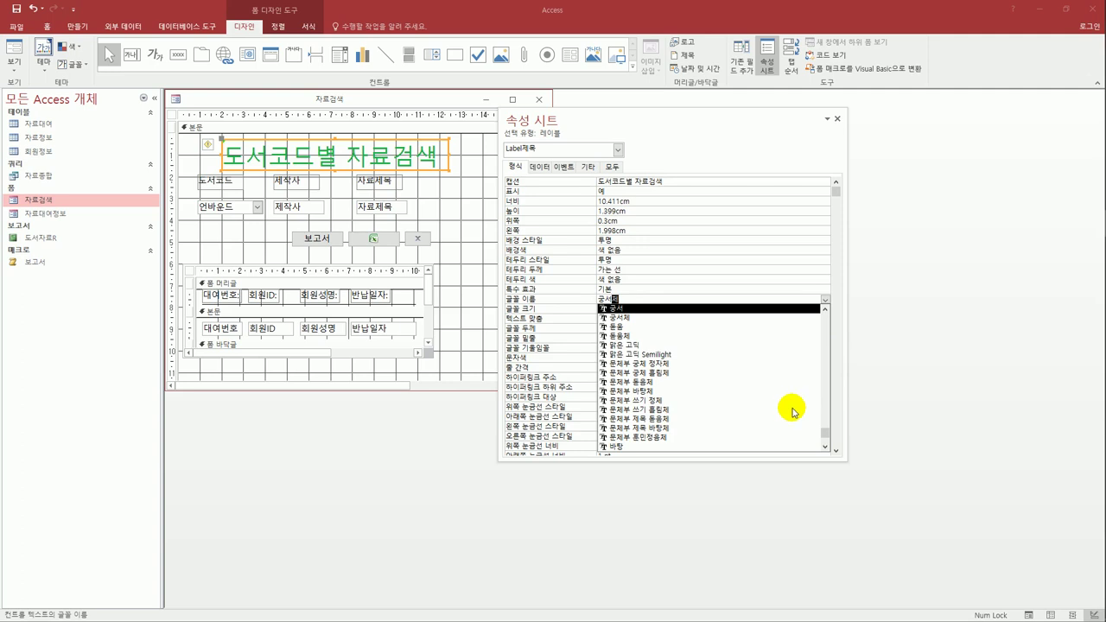
{"action": "left_click", "coordinate": [726, 325]}
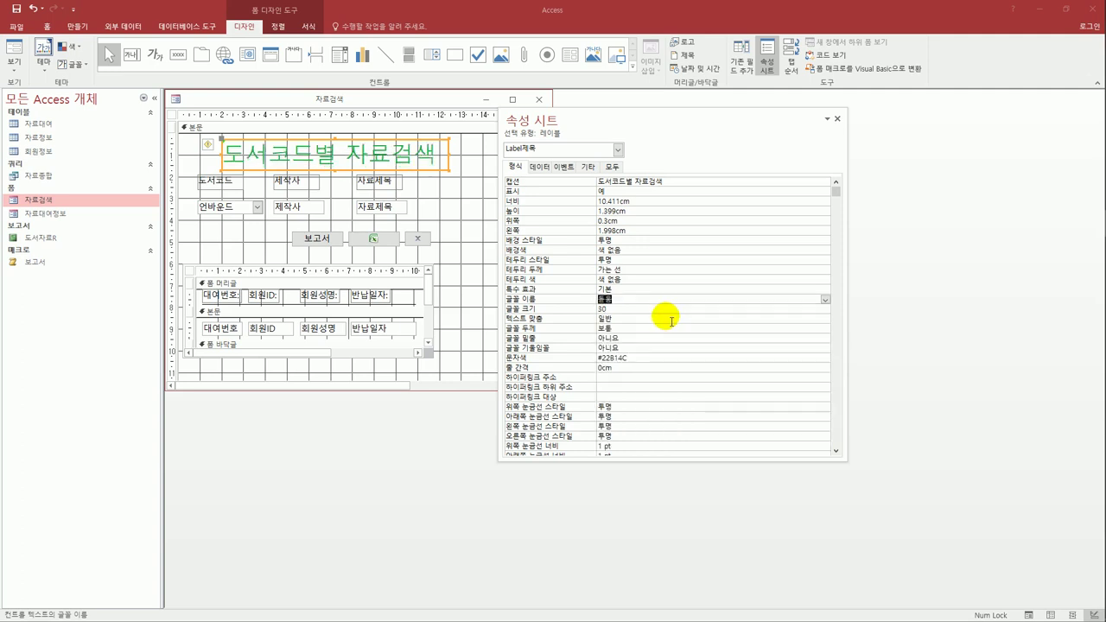
{"action": "key", "text": "End"}
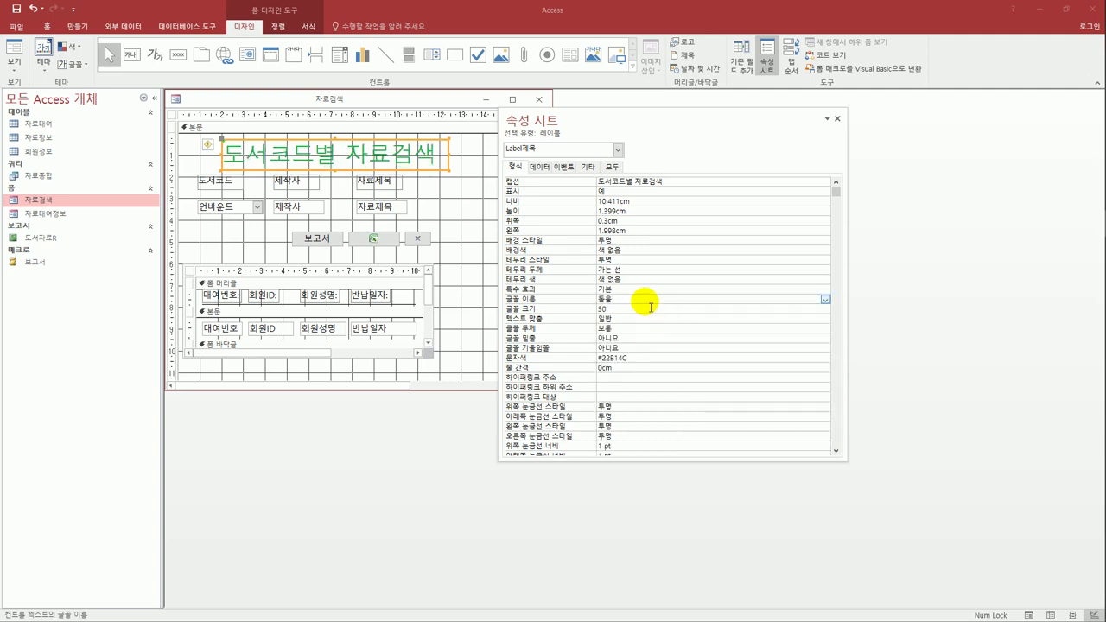
{"action": "key", "text": "BackSpace"}
{"action": "key", "text": "BackSpace"}
{"action": "type", "text": "궁서체"}
{"action": "key", "text": "Return"}
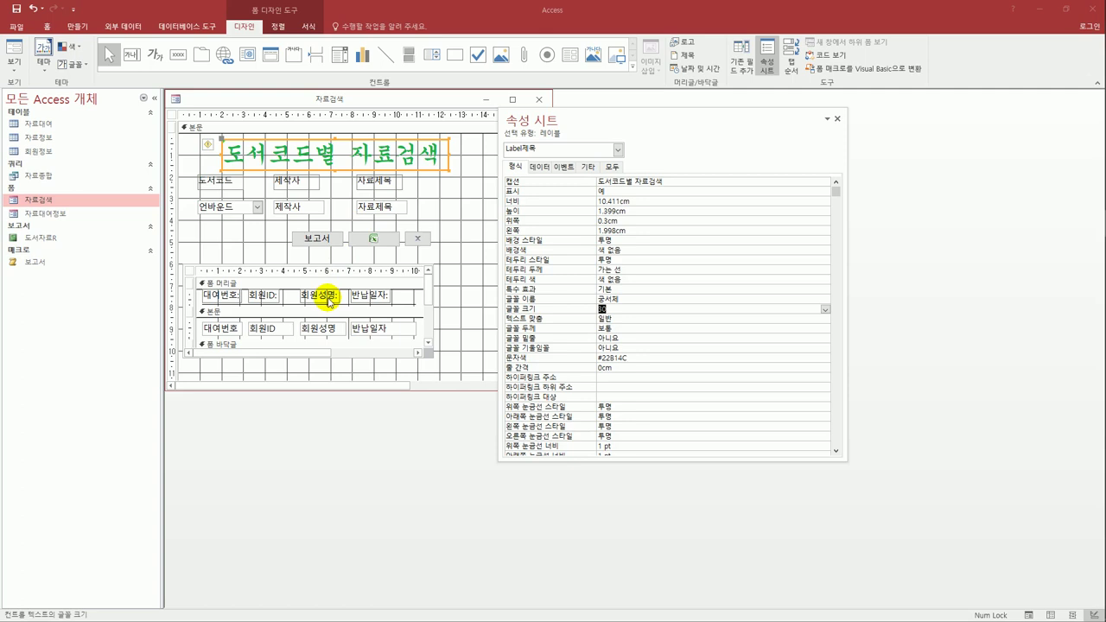
Link the 자료대여정보 subform to the main form, with 도서코드 as the master field and ISBN as the child field.
{"action": "left_click", "coordinate": [322, 268]}
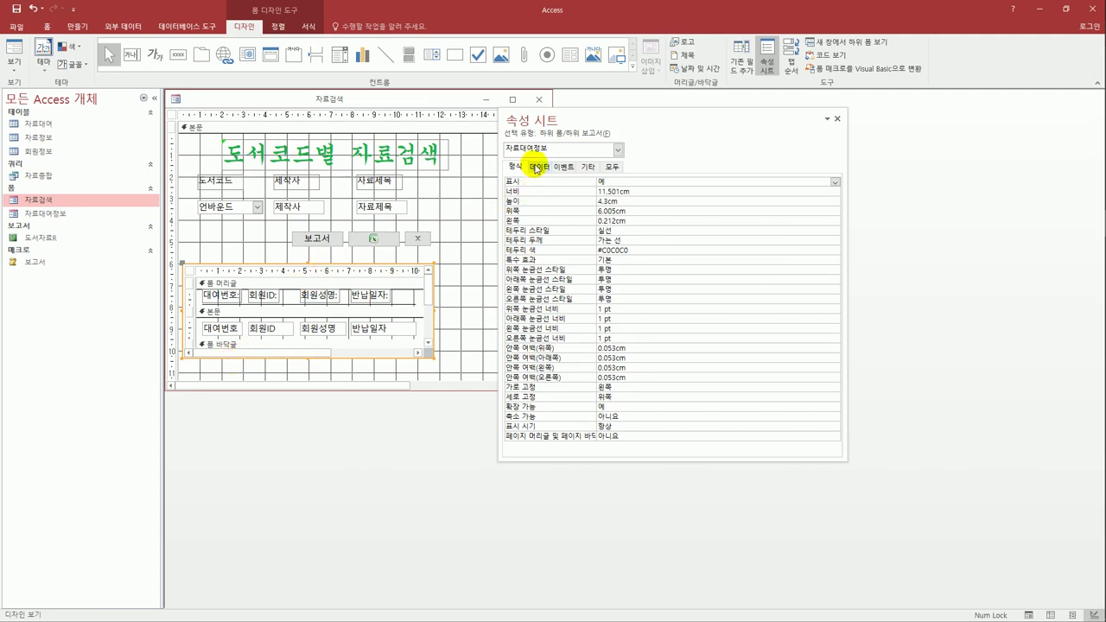
{"action": "left_click", "coordinate": [537, 167]}
{"action": "left_click", "coordinate": [618, 191]}
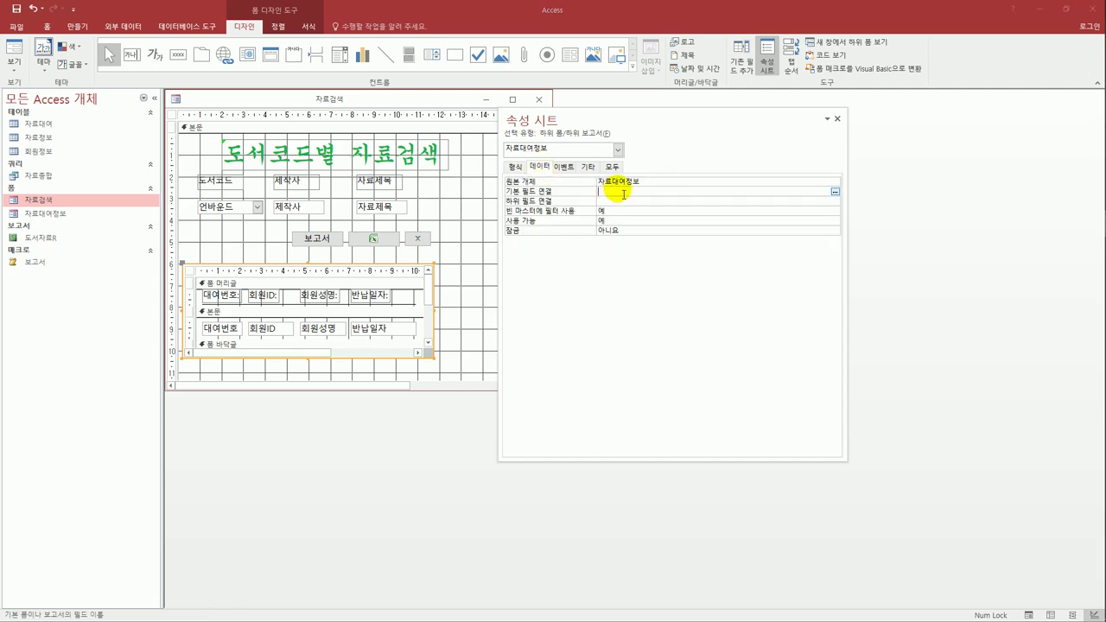
{"action": "left_click", "coordinate": [834, 191]}
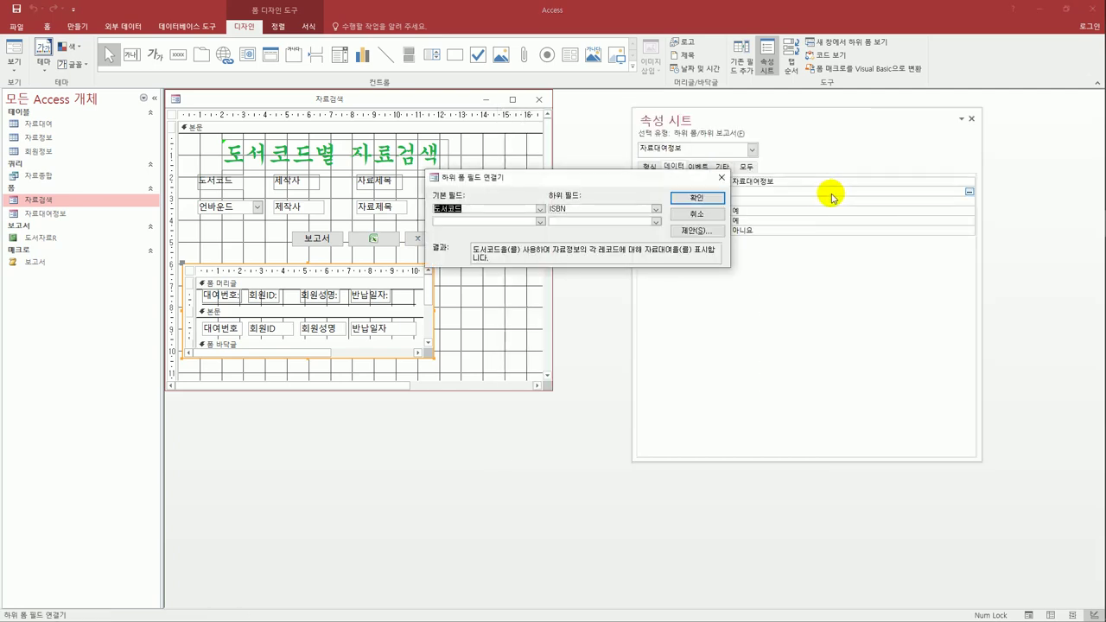
{"action": "left_click_drag", "start_coordinate": [540, 178], "coordinate": [483, 204]}
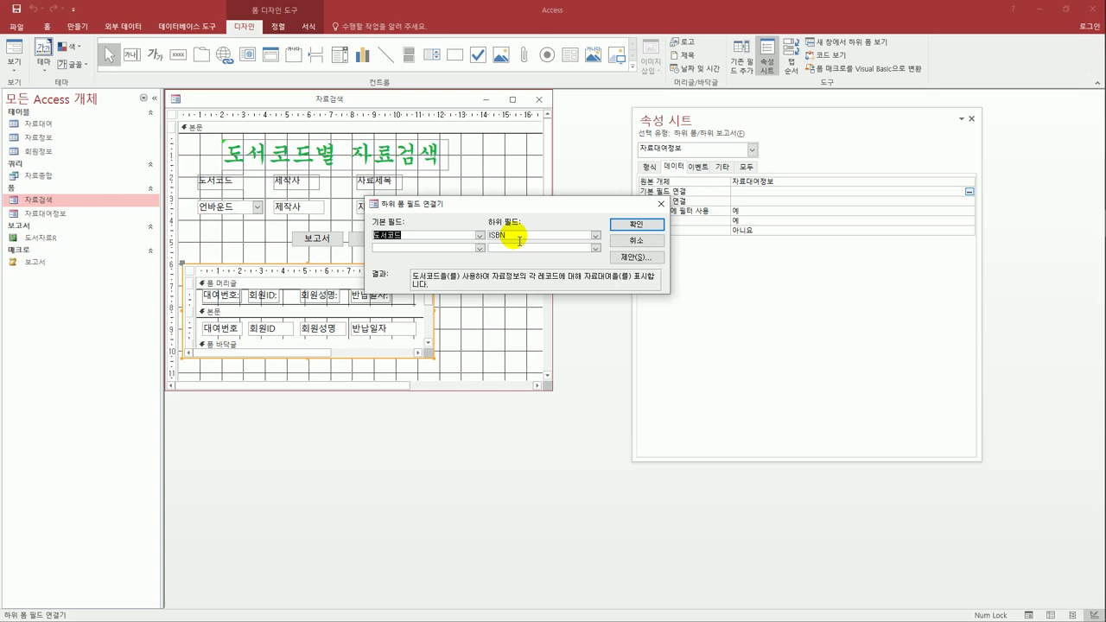
{"action": "left_click", "coordinate": [630, 227]}
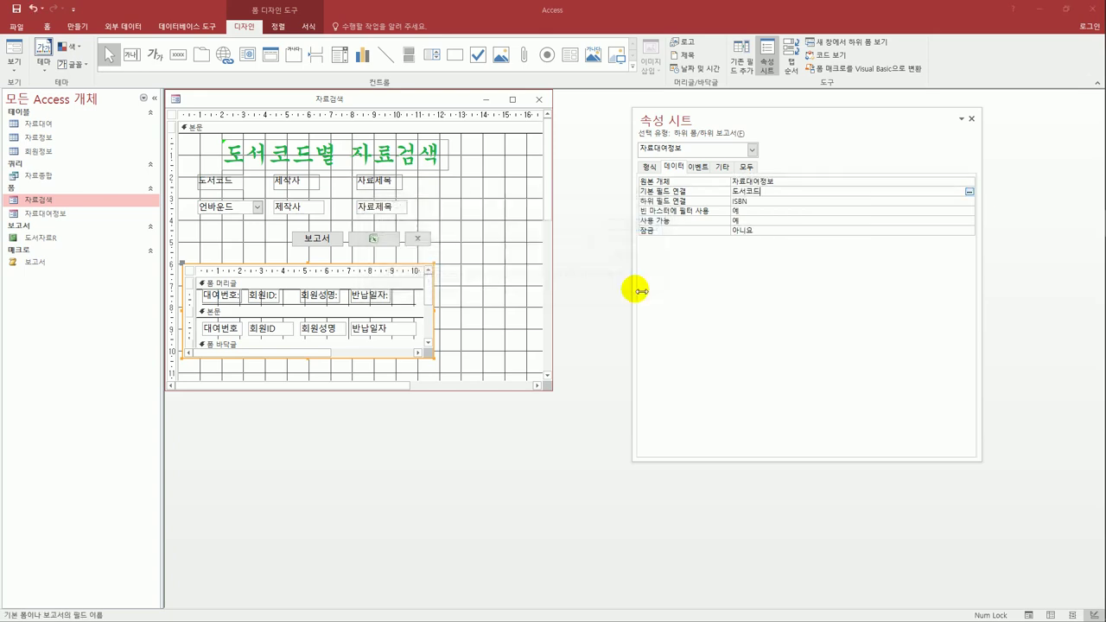
Set the tab stop of the subform's txt대여번호 text box to 아니요.
{"action": "left_click", "coordinate": [223, 335]}
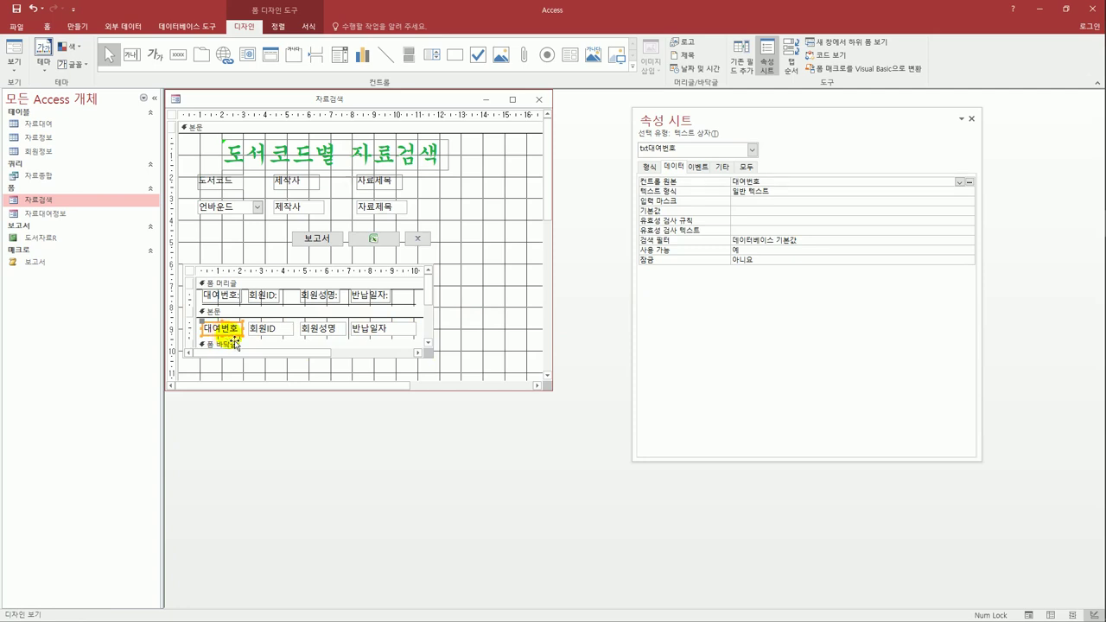
{"action": "left_click", "coordinate": [722, 166]}
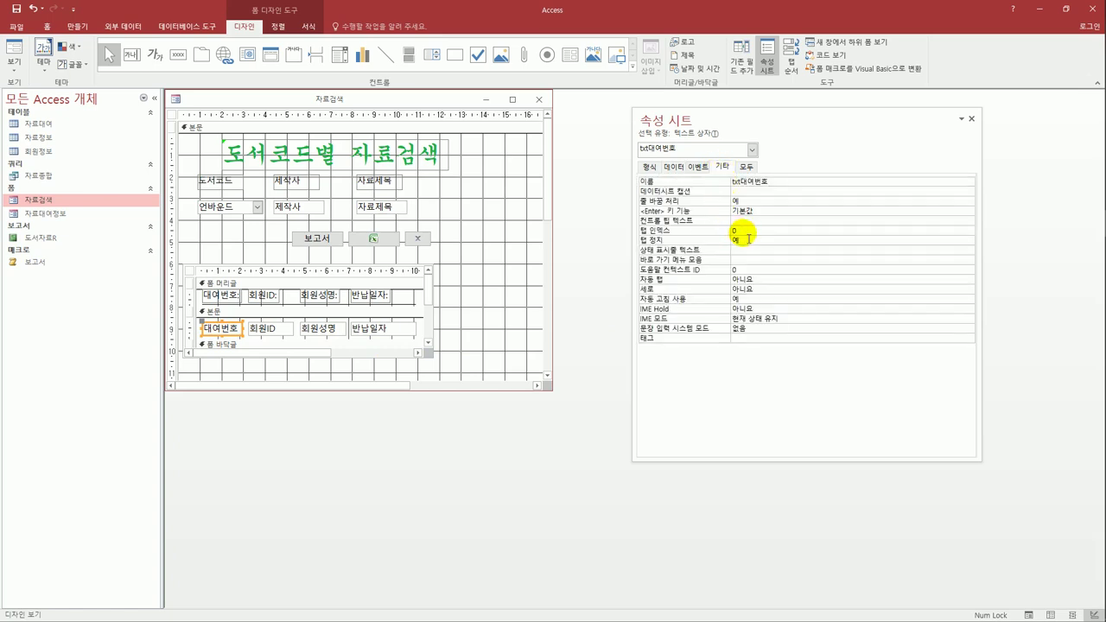
{"action": "left_click", "coordinate": [750, 241]}
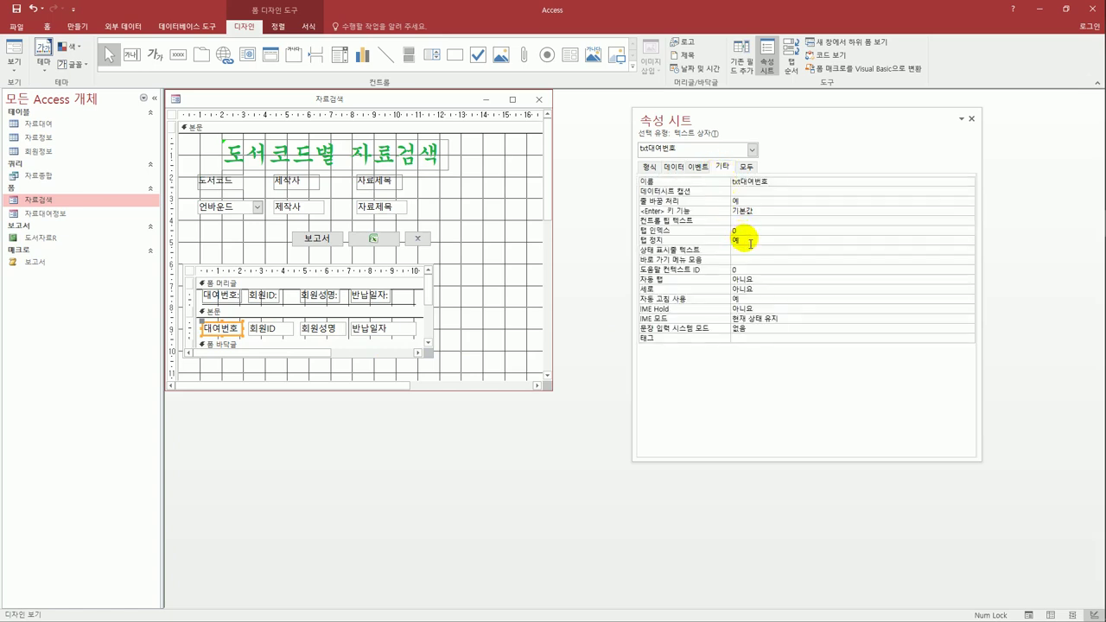
{"action": "double_click", "coordinate": [748, 241]}
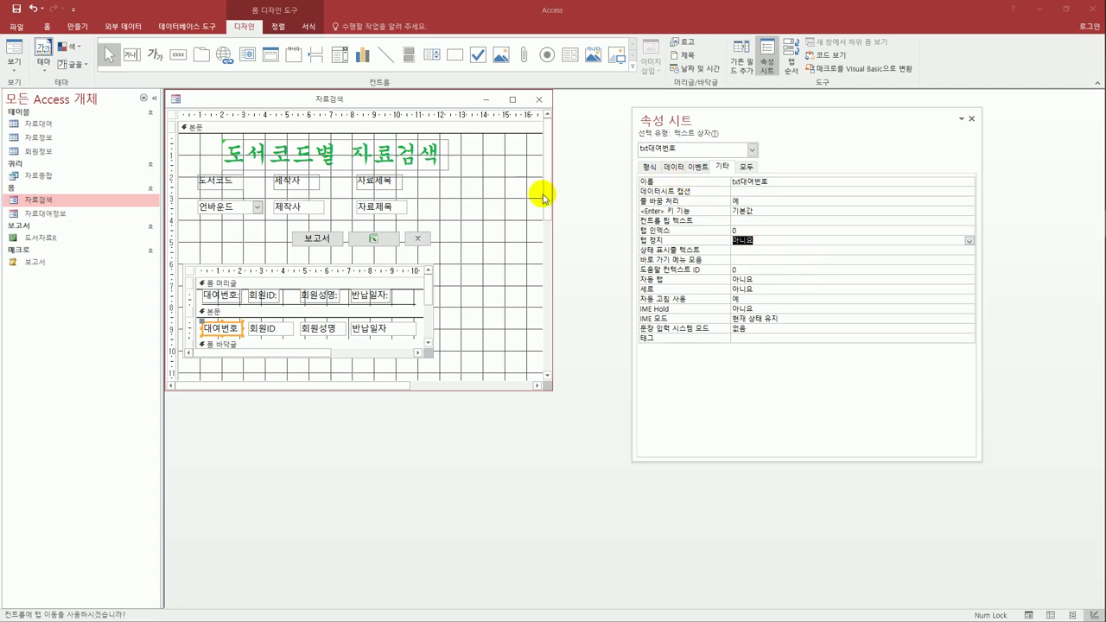
Turn off the subform's navigation buttons and record selector by setting both properties to 아니요.
{"action": "left_click", "coordinate": [189, 271]}
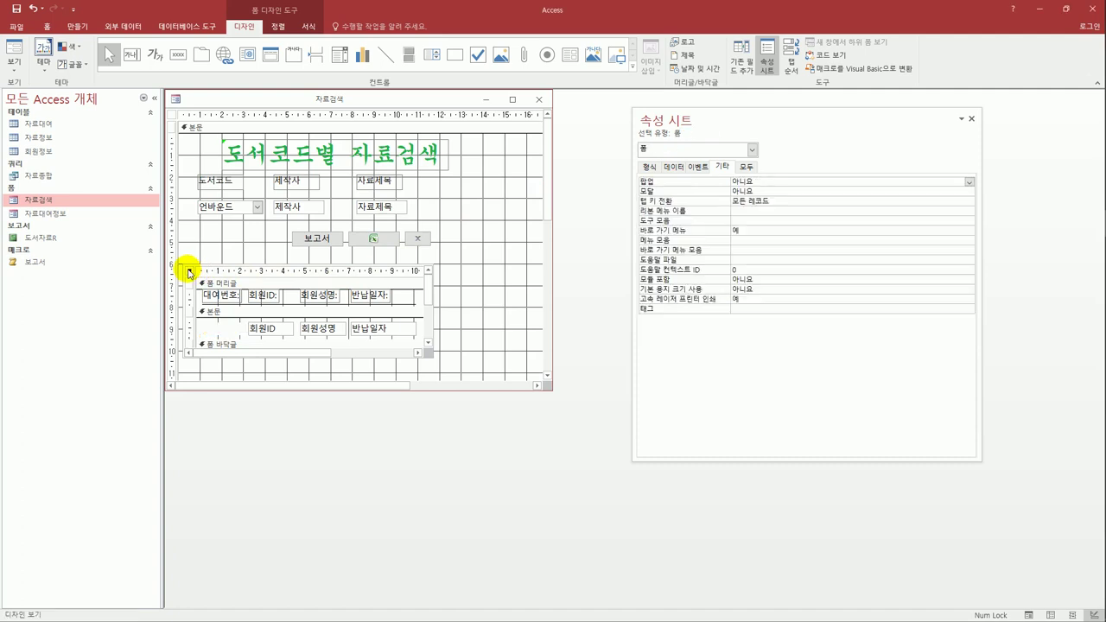
{"action": "left_click", "coordinate": [648, 166]}
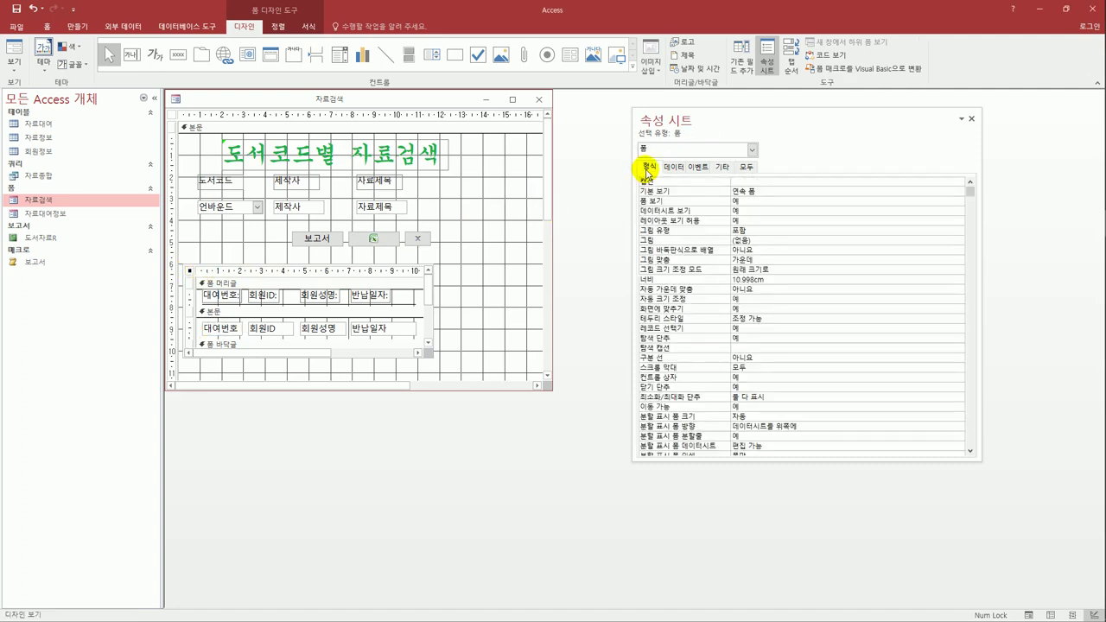
{"action": "left_click", "coordinate": [757, 341]}
{"action": "double_click", "coordinate": [757, 340]}
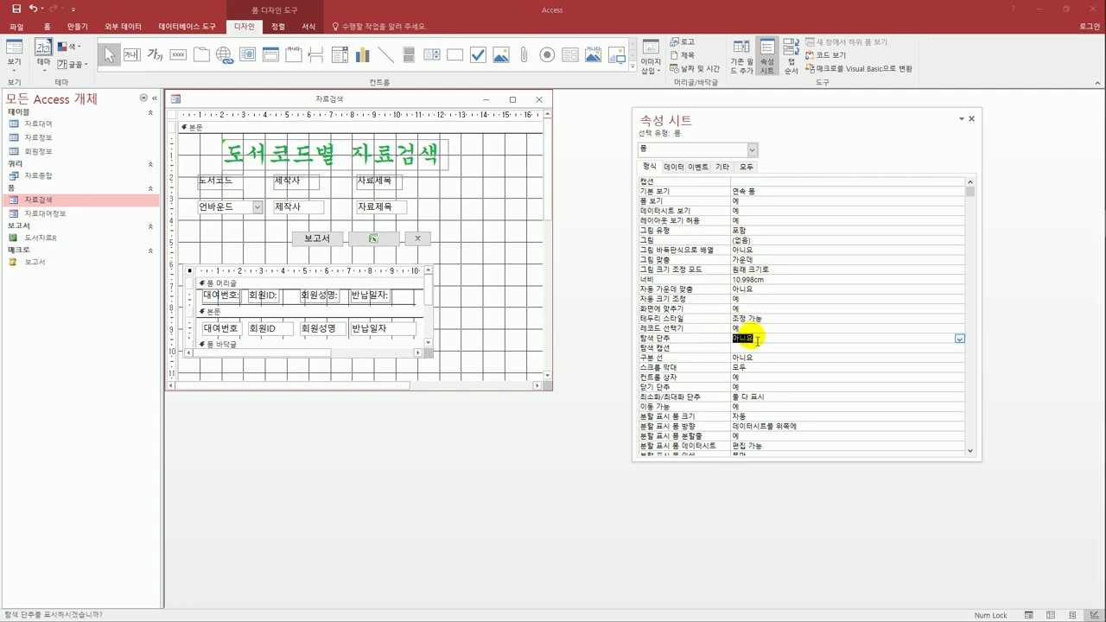
{"action": "left_click", "coordinate": [758, 329]}
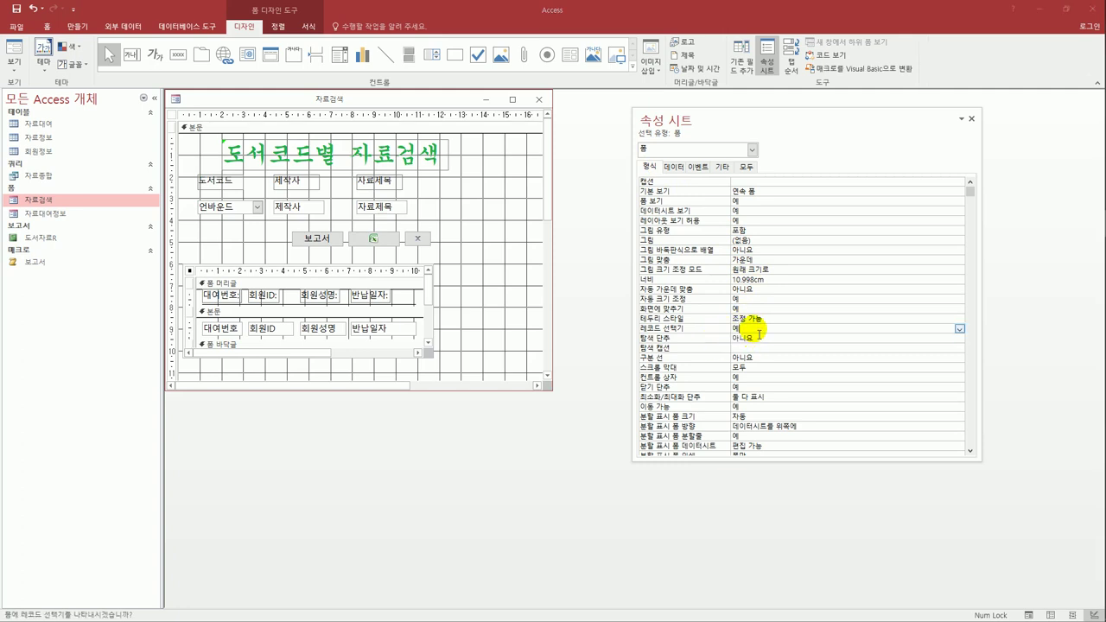
{"action": "double_click", "coordinate": [759, 331]}
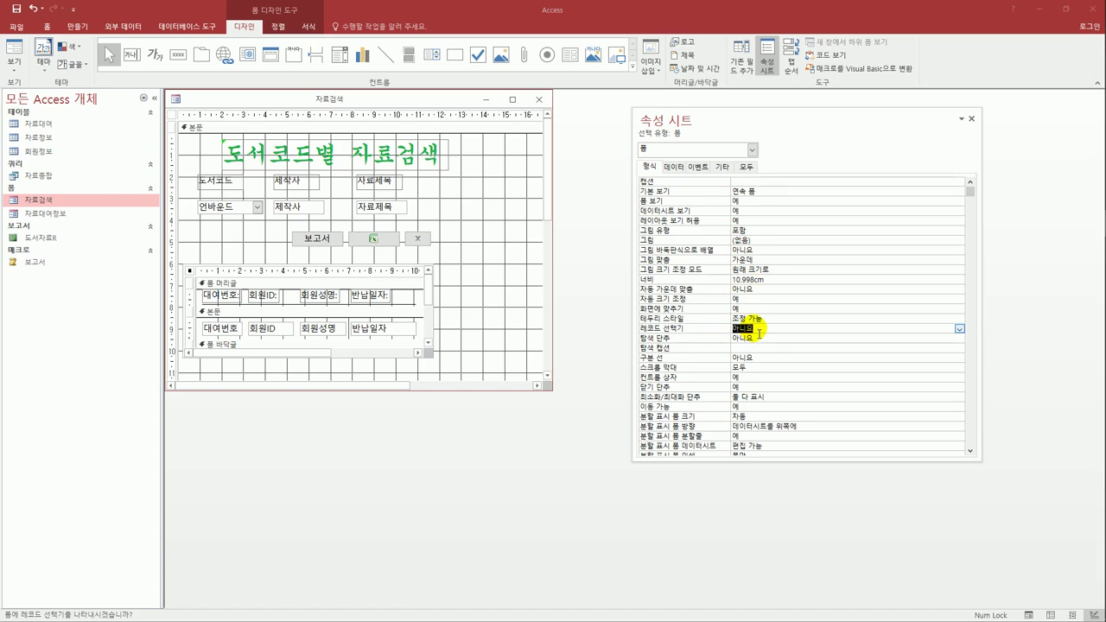
Set the control source of the txt건수 text box in the subform's footer to =Count([반납일자]).
{"action": "left_click", "coordinate": [426, 300]}
{"action": "left_click_drag", "start_coordinate": [426, 300], "coordinate": [426, 322]}
{"action": "left_click", "coordinate": [388, 333]}
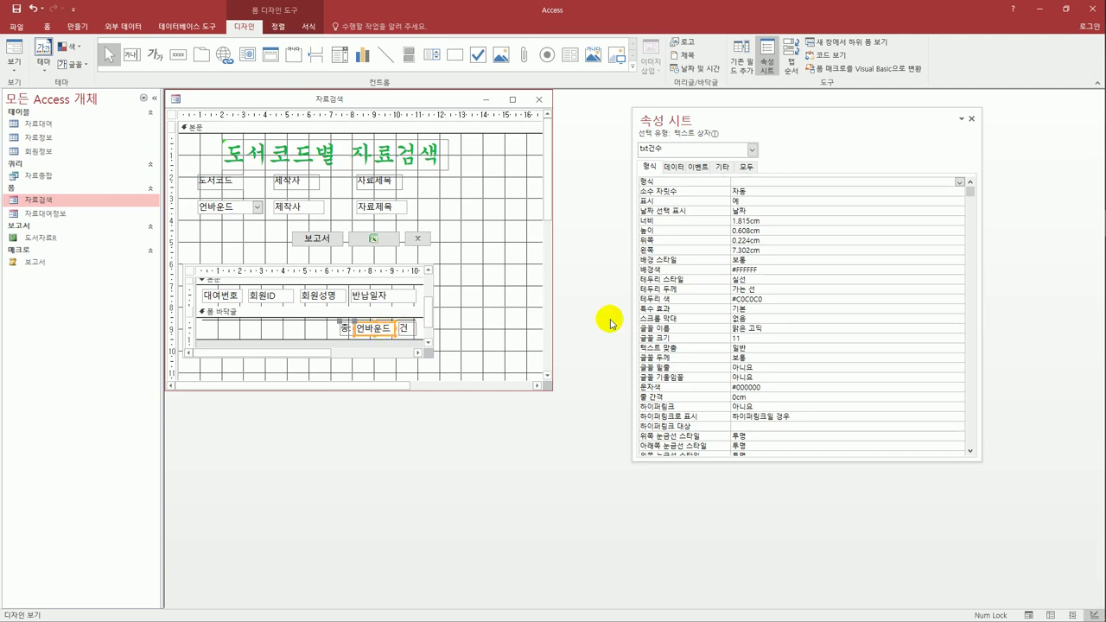
{"action": "left_click", "coordinate": [672, 170]}
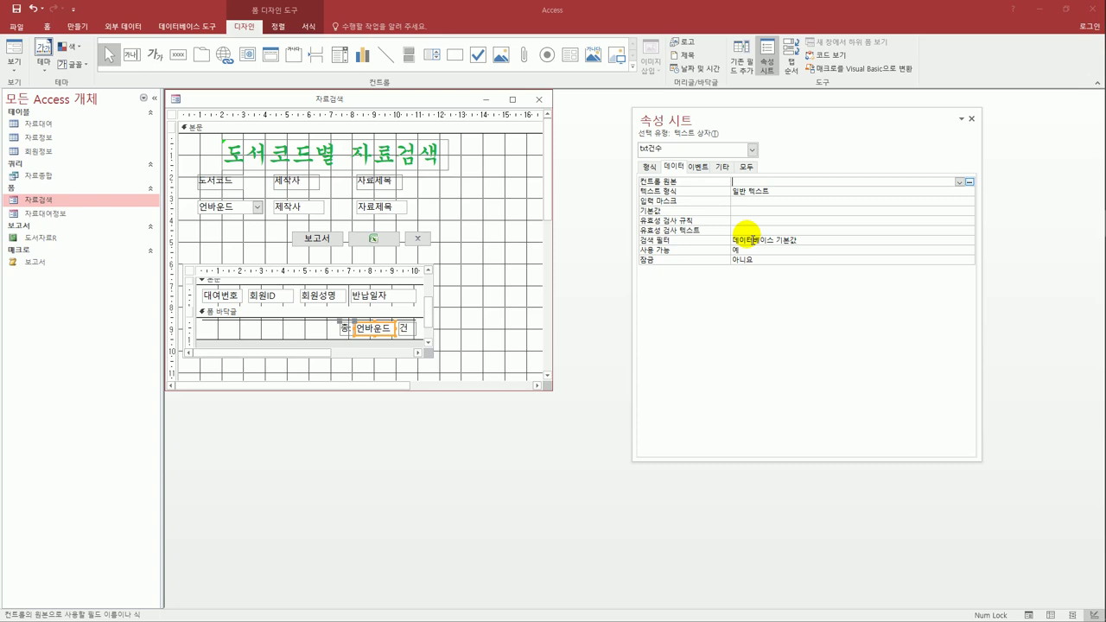
{"action": "type", "text": "=count"}
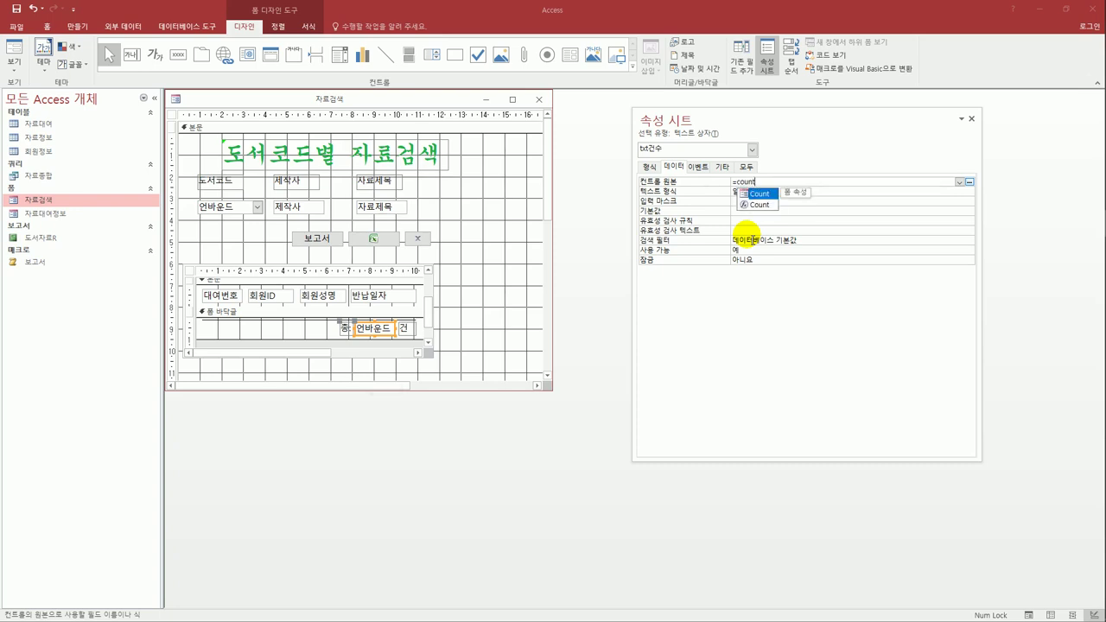
{"action": "key", "text": "Return"}
{"action": "key", "text": "BackSpace"}
{"action": "key", "text": "BackSpace"}
{"action": "key", "text": "BackSpace"}
{"action": "key", "text": "BackSpace"}
{"action": "key", "text": "BackSpace"}
{"action": "key", "text": "BackSpace"}
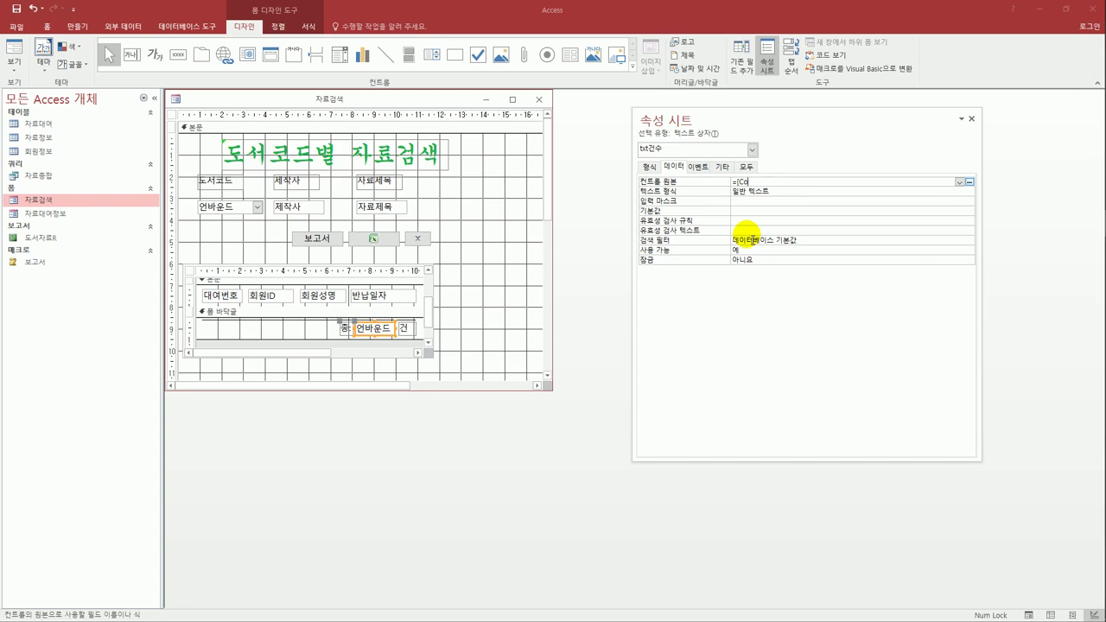
{"action": "type", "text": "count(["}
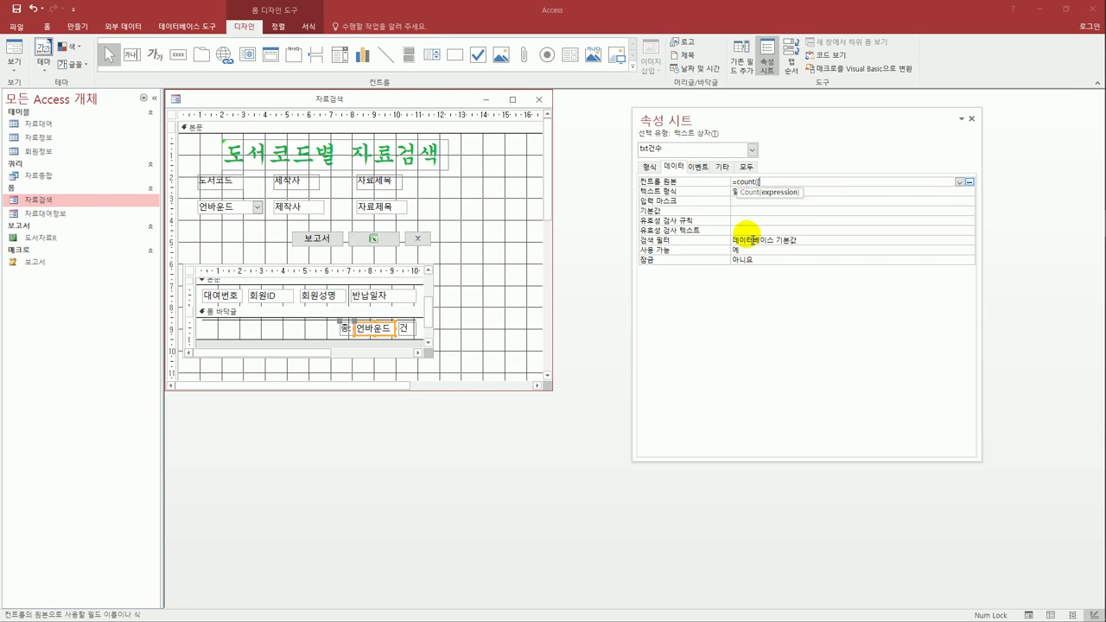
{"action": "type", "text": "반납일자])"}
{"action": "key", "text": "Return"}
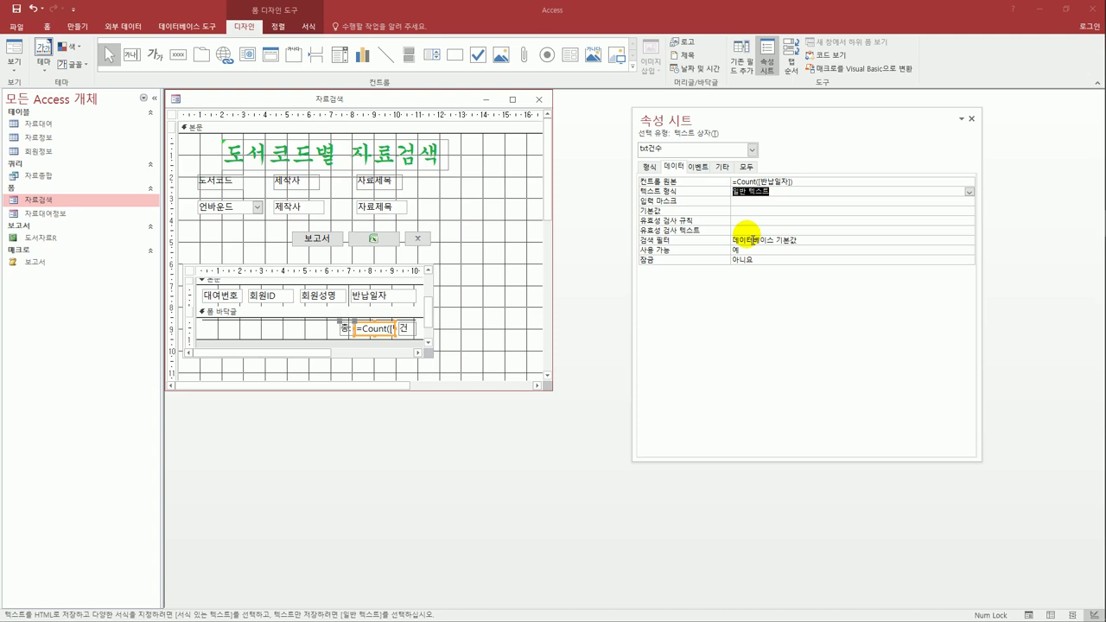
Save the 자료검색 form and display it in form view.
{"action": "left_click", "coordinate": [16, 11]}
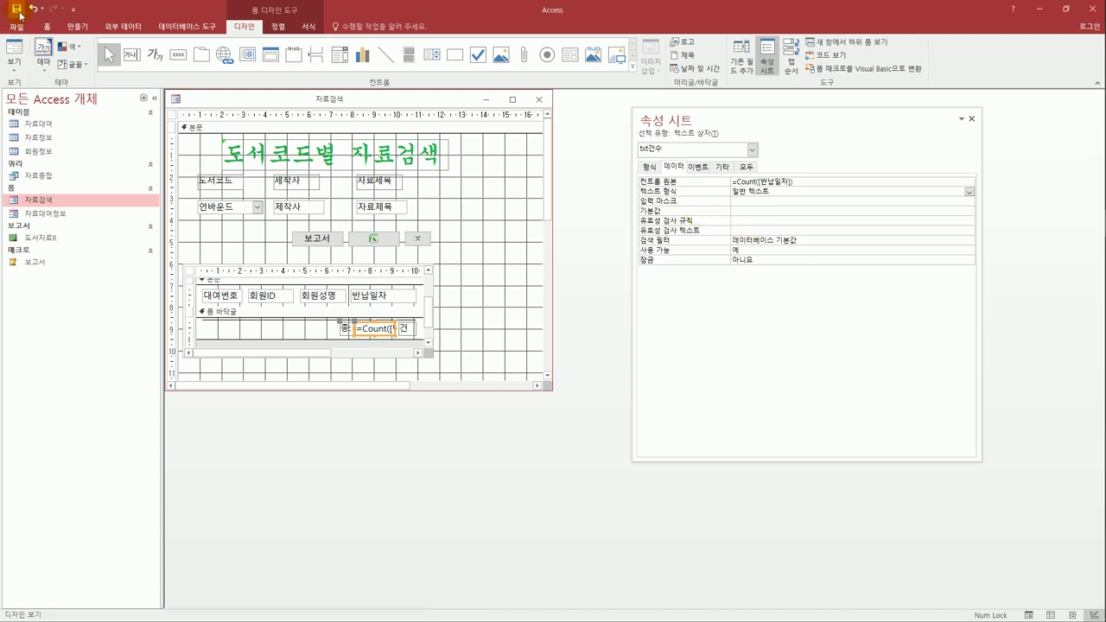
{"action": "left_click", "coordinate": [14, 50]}
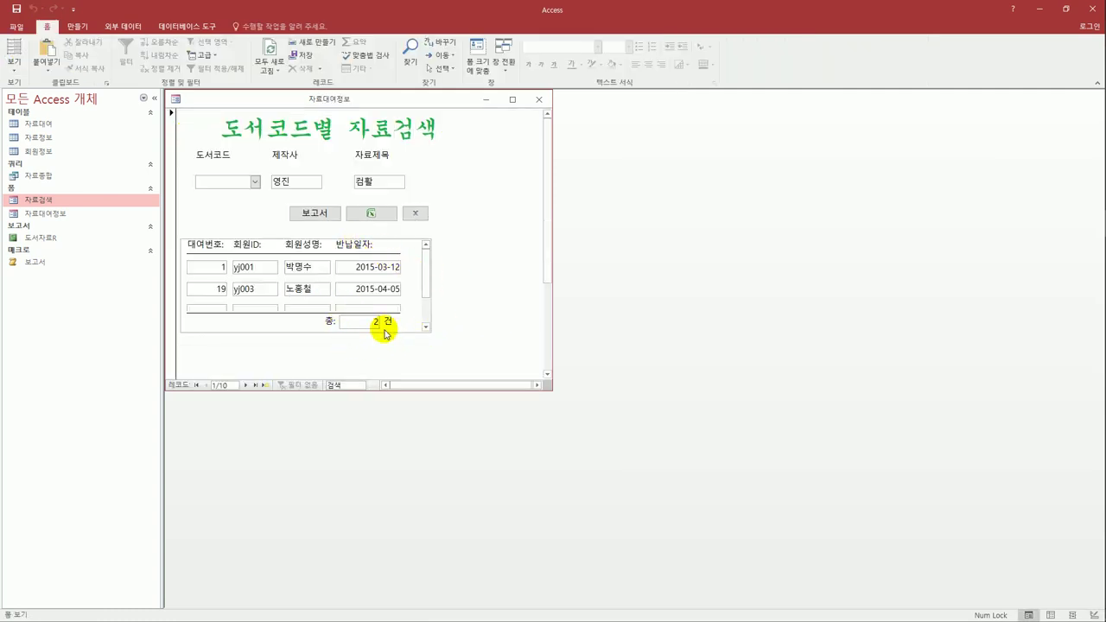
Test the 도서코드 combo box by choosing A43다652, and close the 자료검색 form.
{"action": "left_click", "coordinate": [254, 182]}
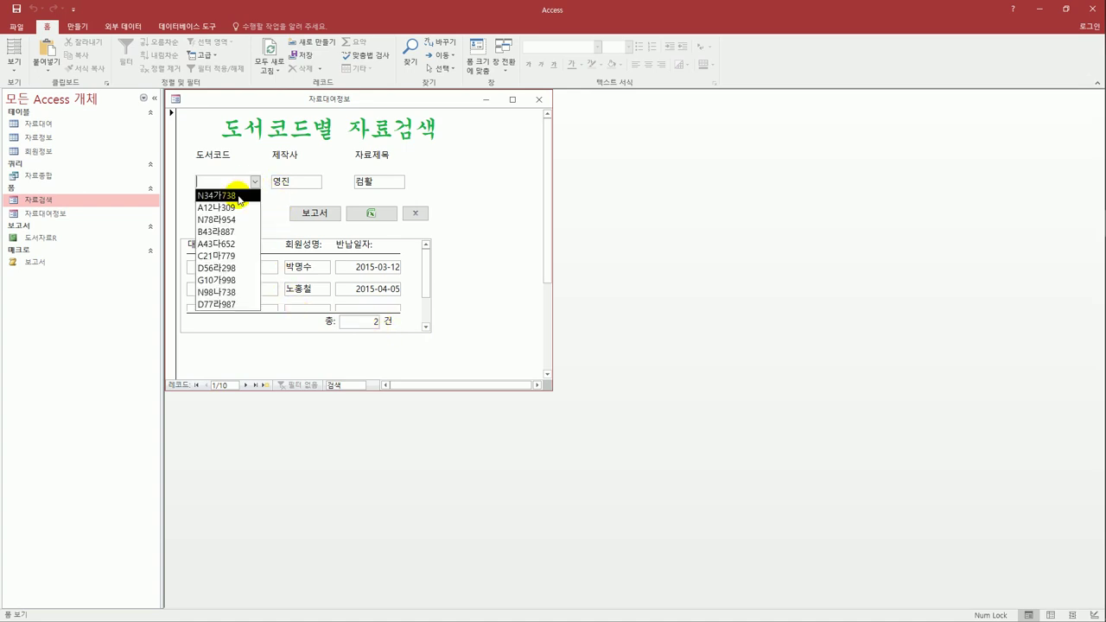
{"action": "left_click", "coordinate": [229, 244]}
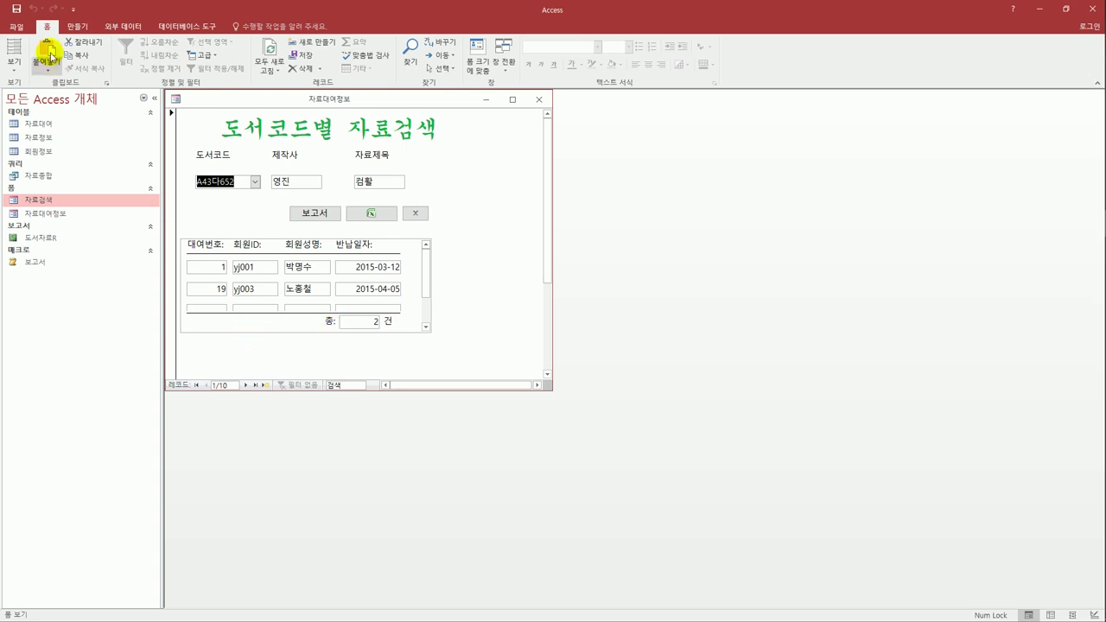
{"action": "left_click", "coordinate": [537, 99]}
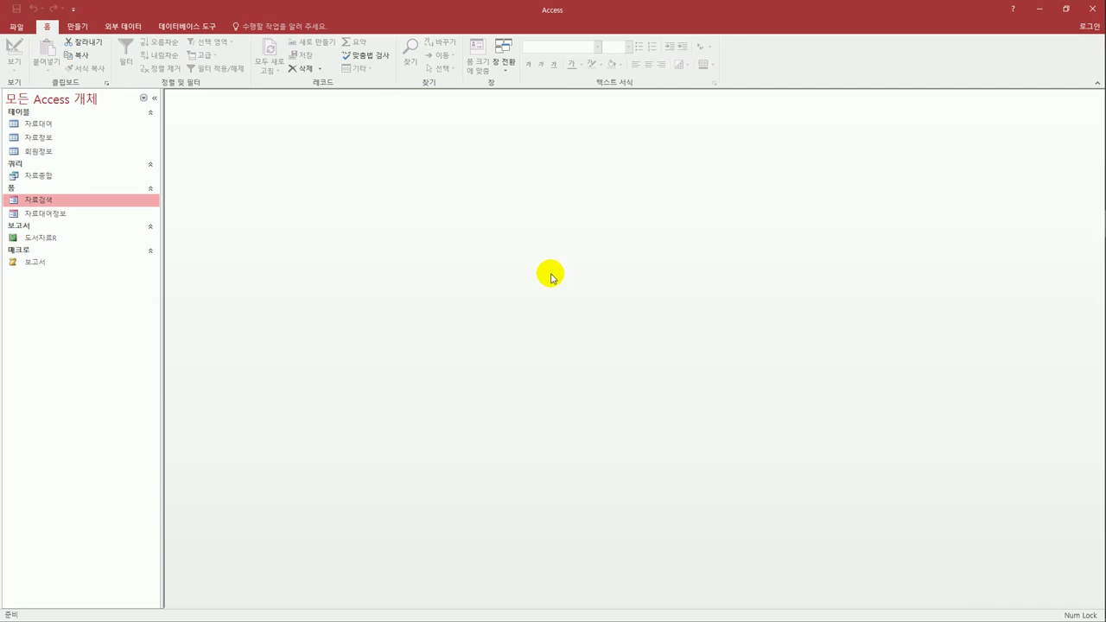
Open the 자료대여정보 form in design view and move its window higher in the workspace.
{"action": "left_click", "coordinate": [40, 216]}
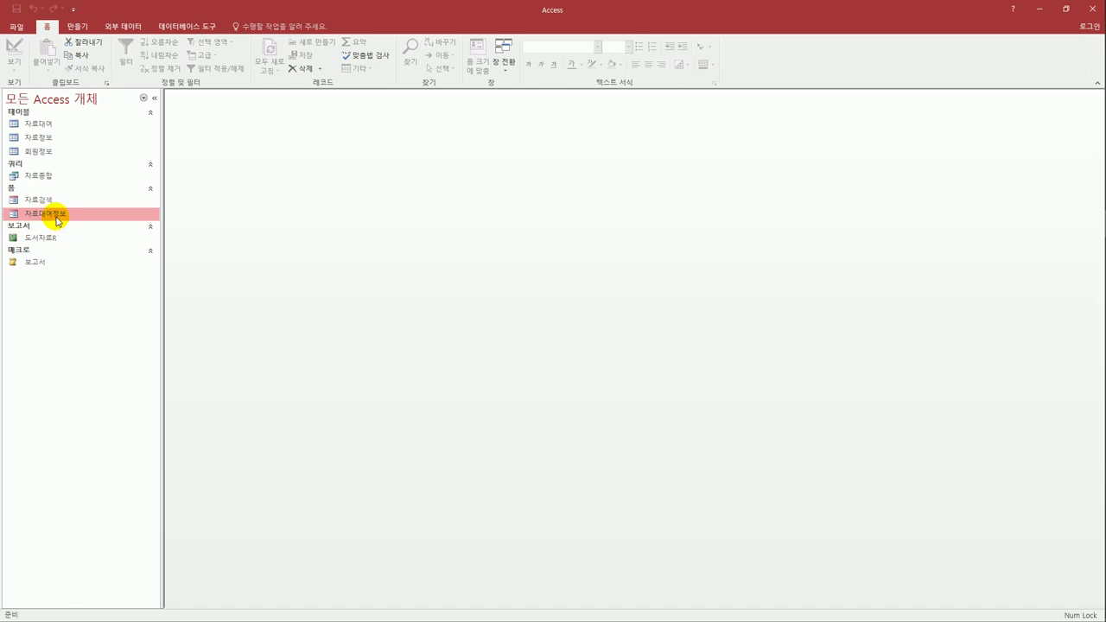
{"action": "right_click", "coordinate": [58, 219]}
{"action": "left_click", "coordinate": [98, 257]}
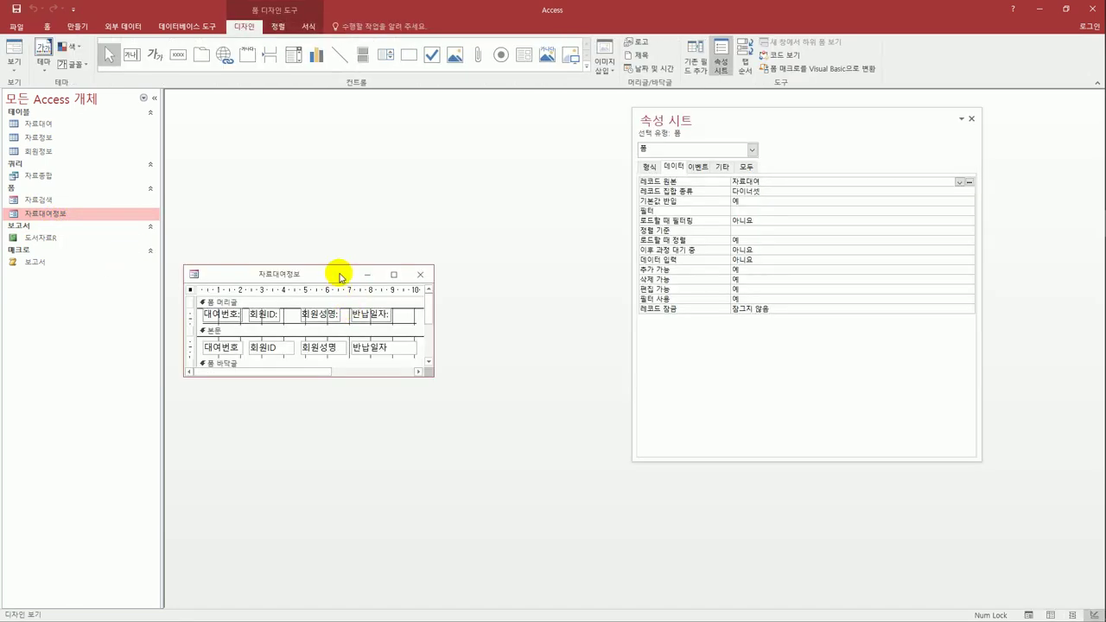
{"action": "left_click_drag", "start_coordinate": [337, 275], "coordinate": [371, 178]}
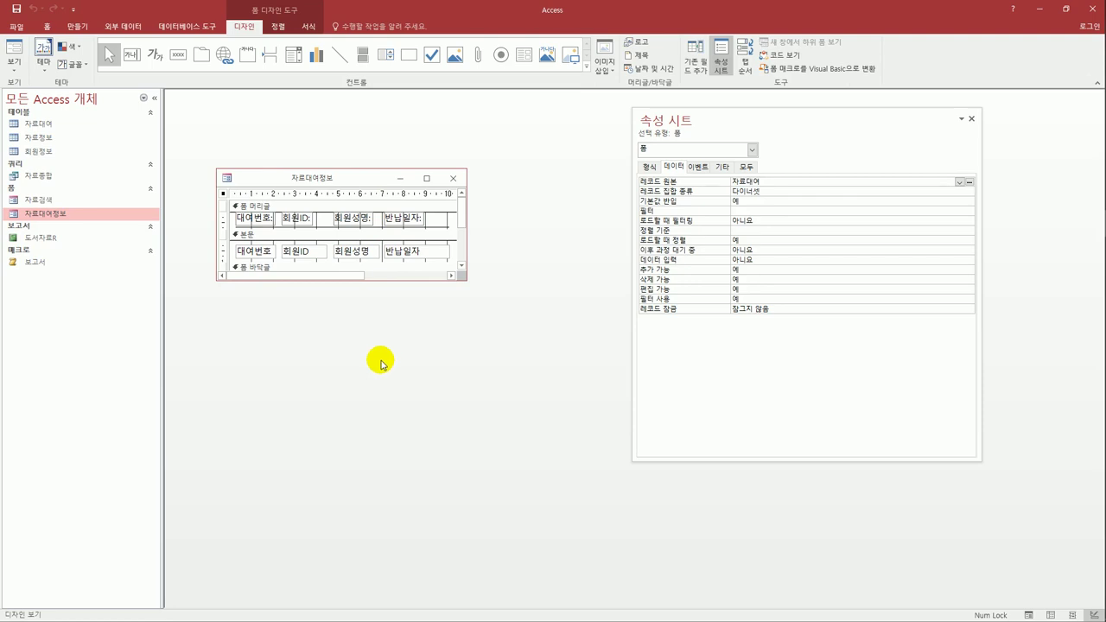
Create a conditional formatting rule for all text boxes in the detail section using the expression [반납일자] is null.
{"action": "left_click", "coordinate": [222, 250]}
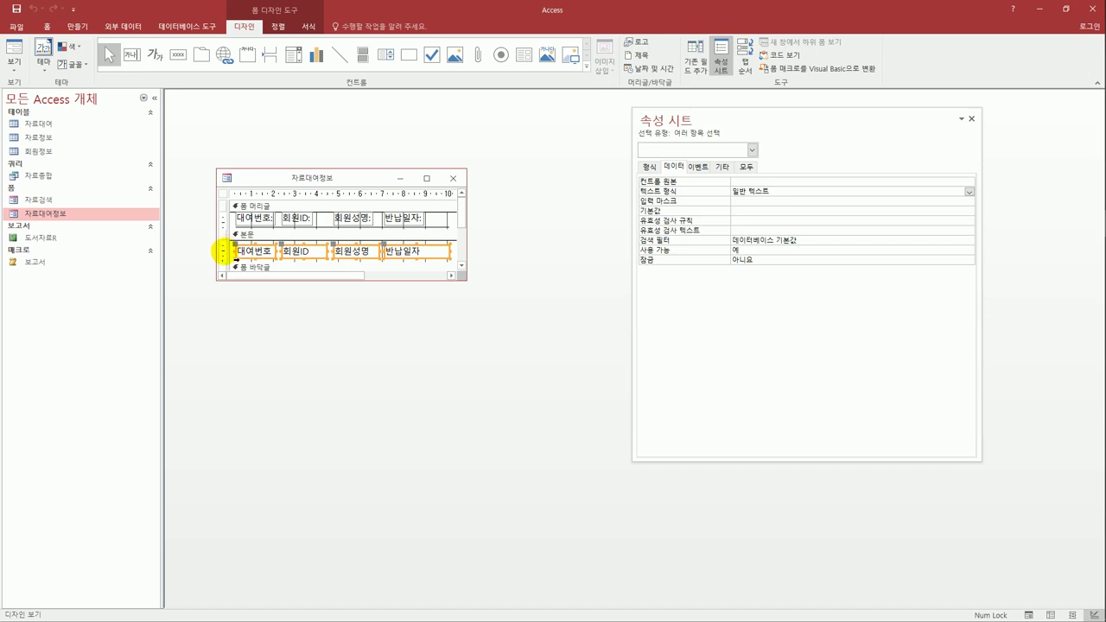
{"action": "left_click", "coordinate": [309, 29]}
{"action": "left_click", "coordinate": [410, 62]}
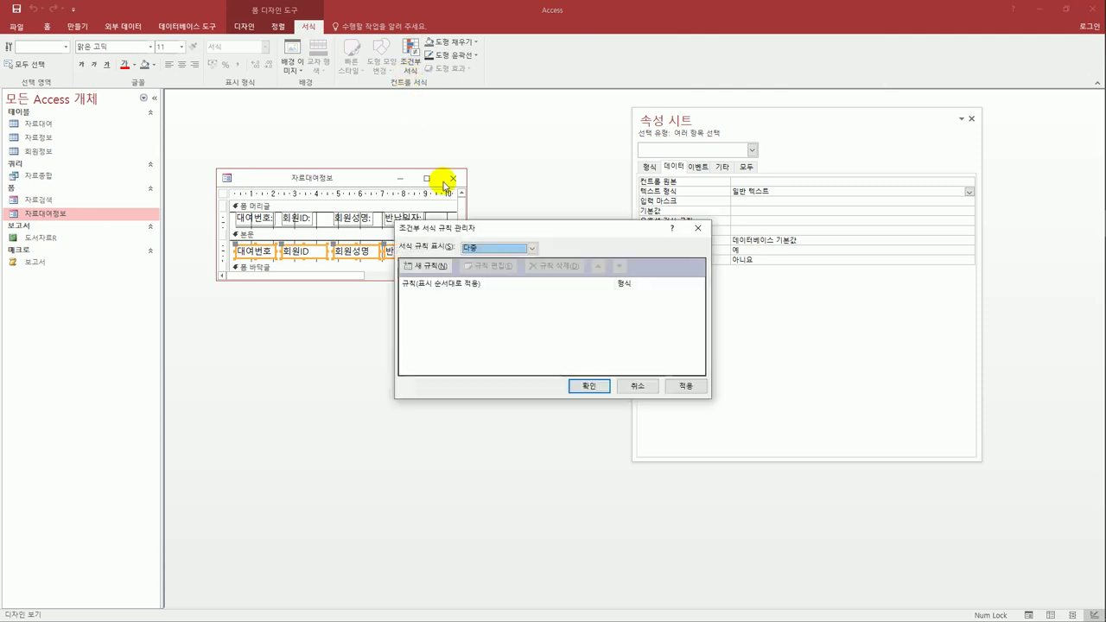
{"action": "left_click_drag", "start_coordinate": [464, 227], "coordinate": [423, 214]}
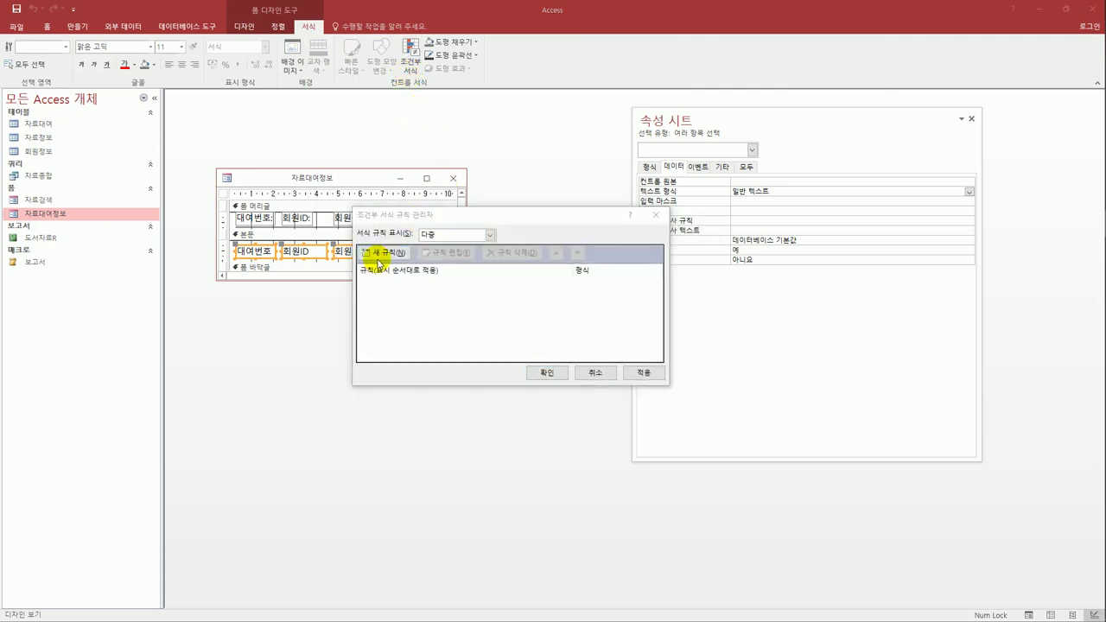
{"action": "left_click", "coordinate": [377, 259]}
{"action": "left_click", "coordinate": [383, 297]}
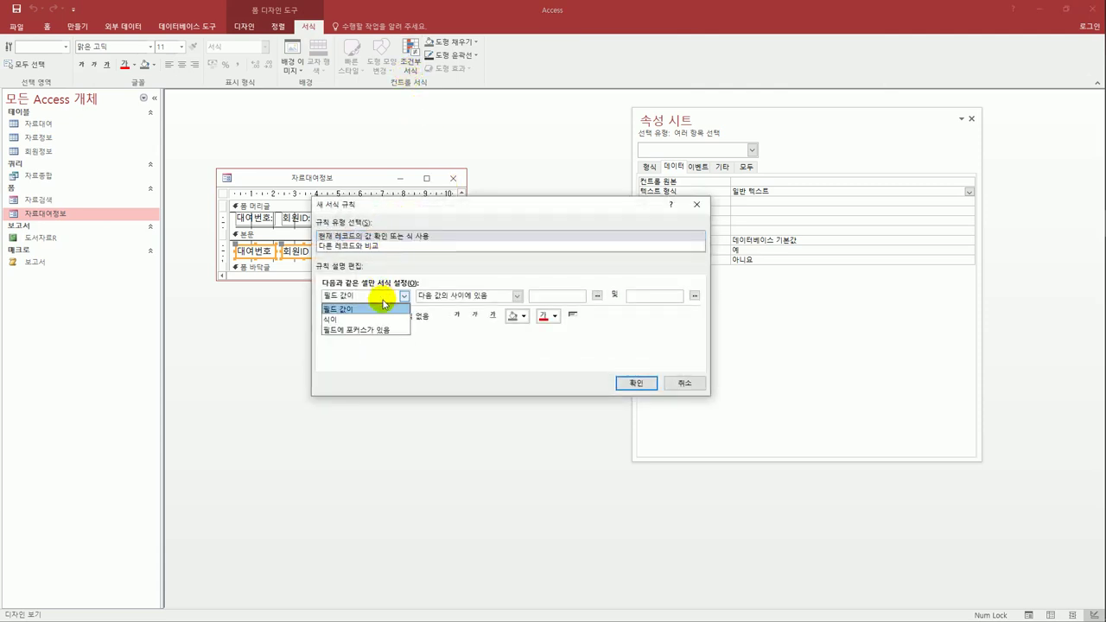
{"action": "left_click", "coordinate": [368, 320]}
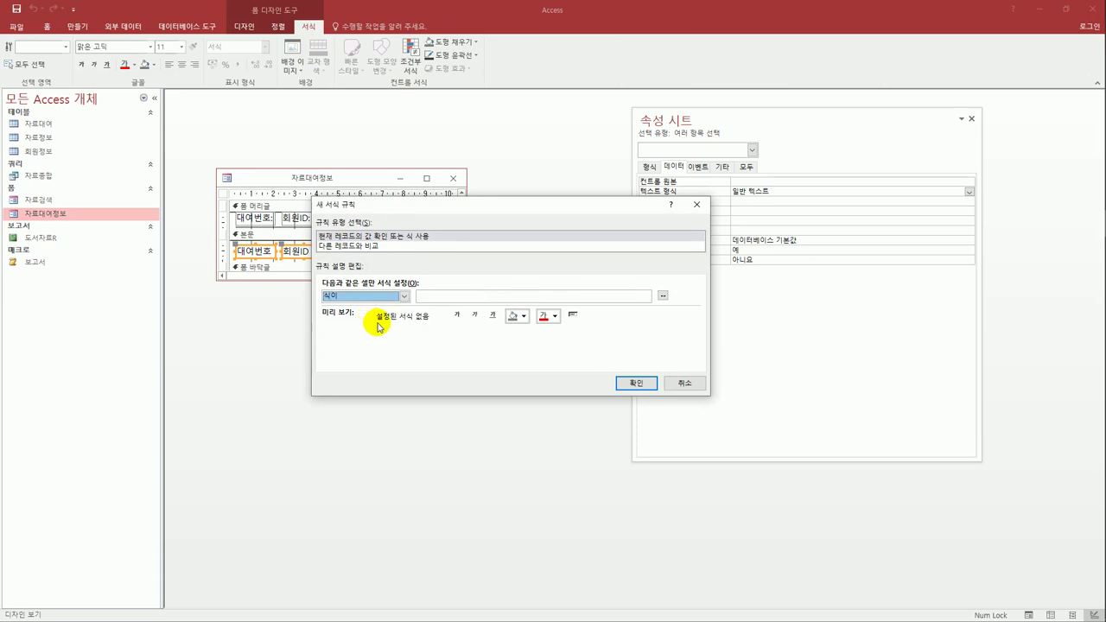
{"action": "left_click", "coordinate": [485, 299]}
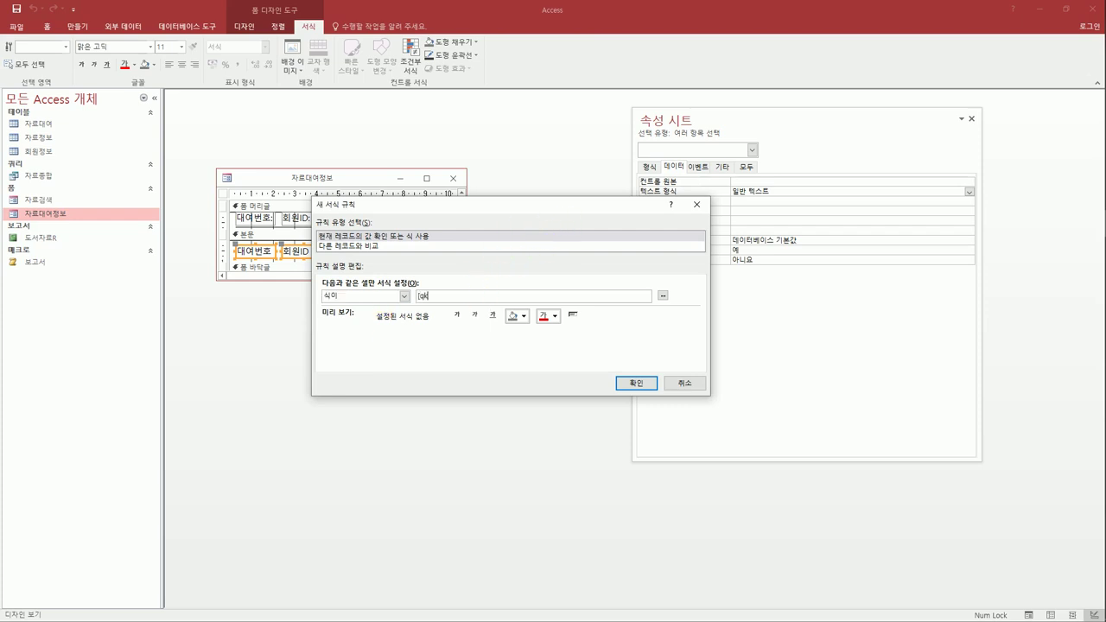
{"action": "type", "text": "일자] is null"}
{"action": "key", "text": "Return"}
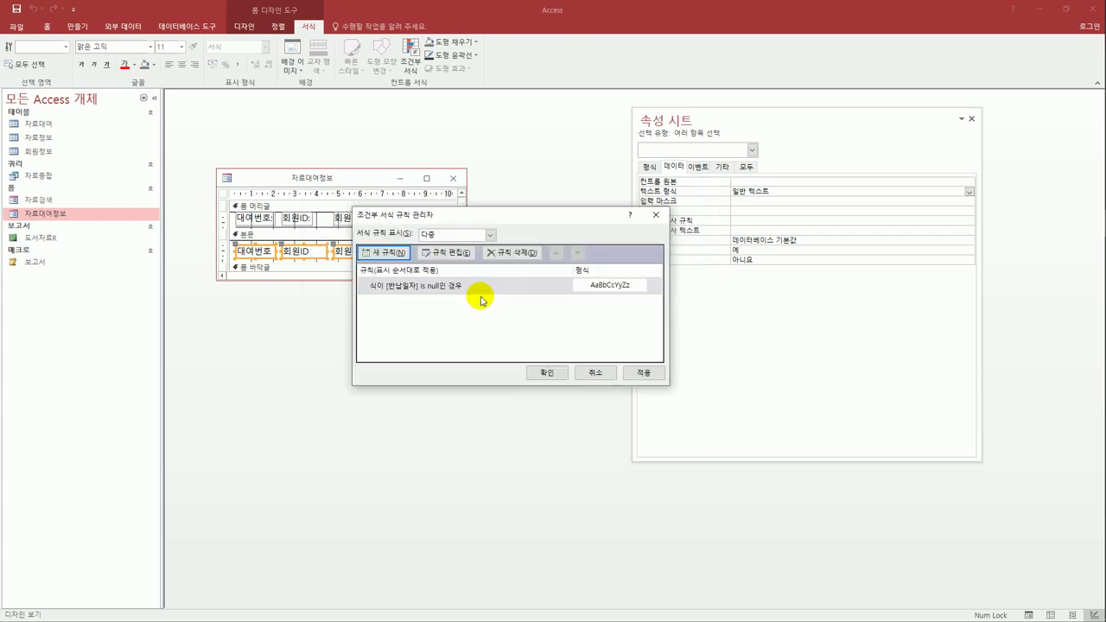
Edit the [반납일자] is null rule to use bold, italic and underlined text, and apply it to the controls.
{"action": "left_click", "coordinate": [481, 298]}
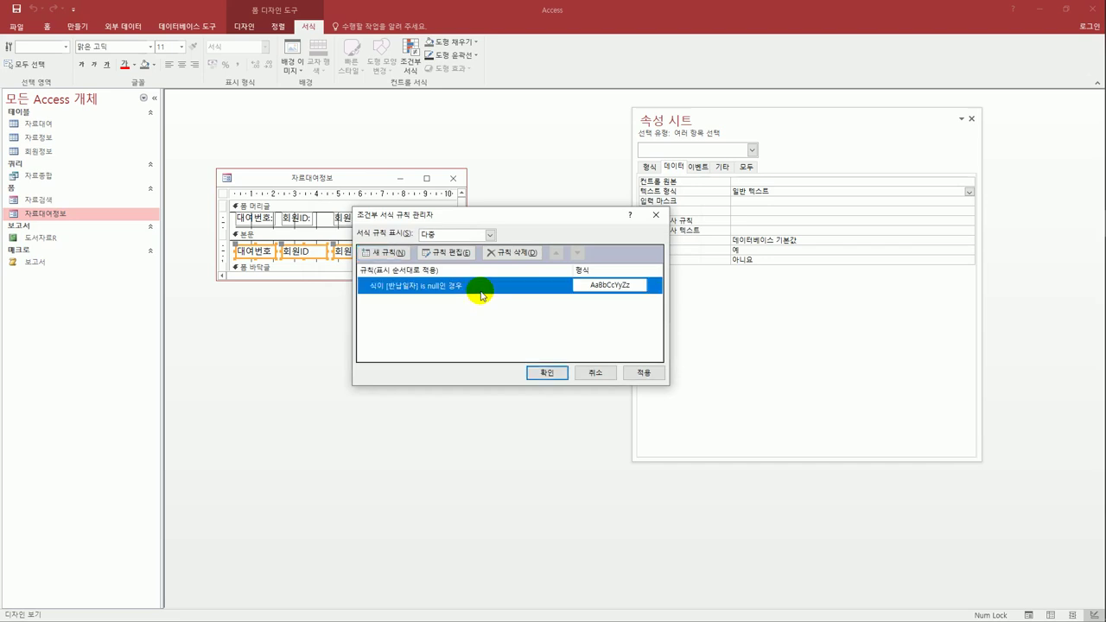
{"action": "left_click", "coordinate": [446, 253]}
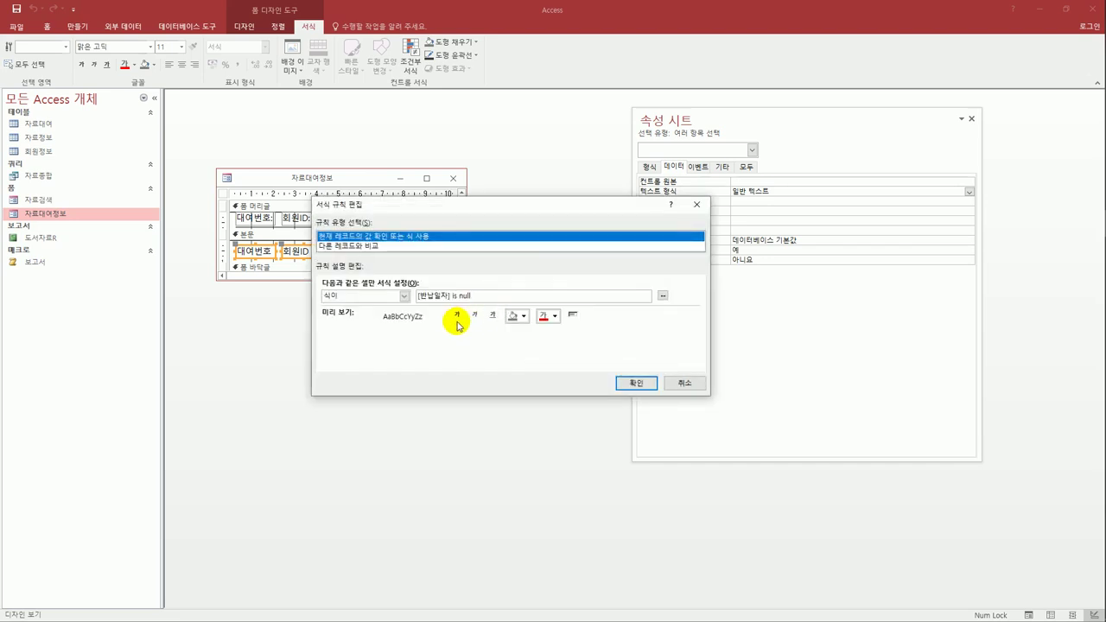
{"action": "left_click", "coordinate": [460, 315]}
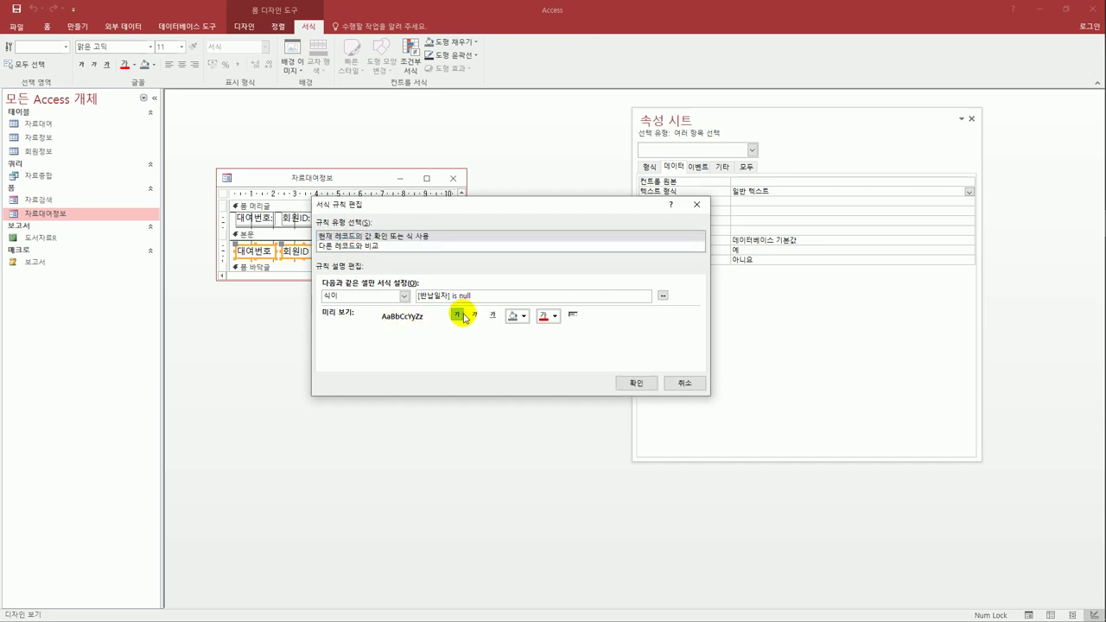
{"action": "left_click", "coordinate": [475, 317]}
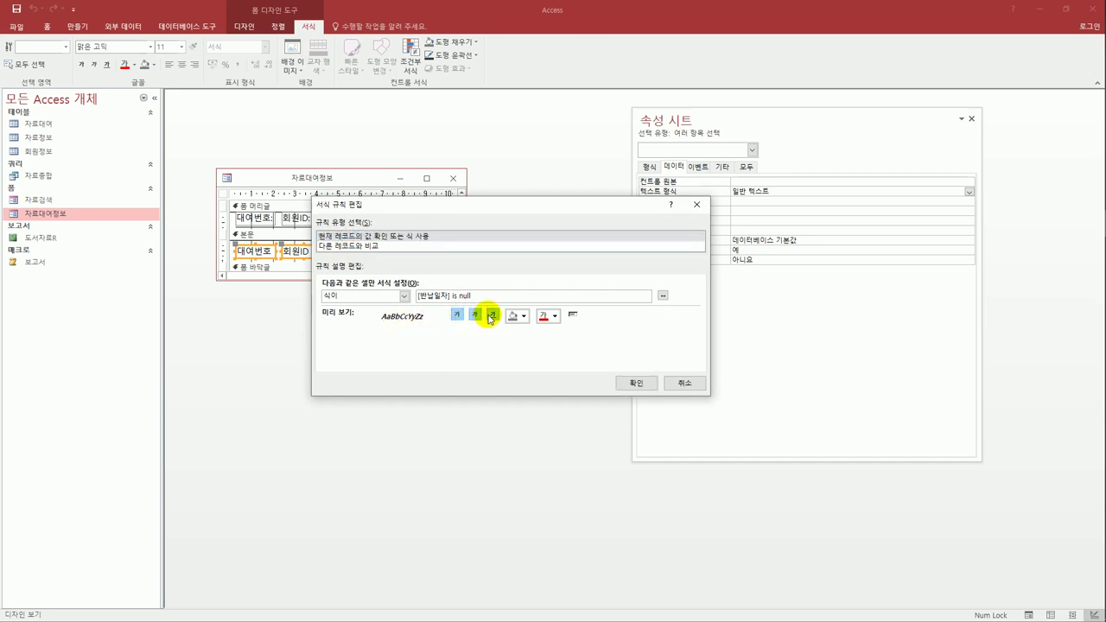
{"action": "left_click", "coordinate": [491, 317]}
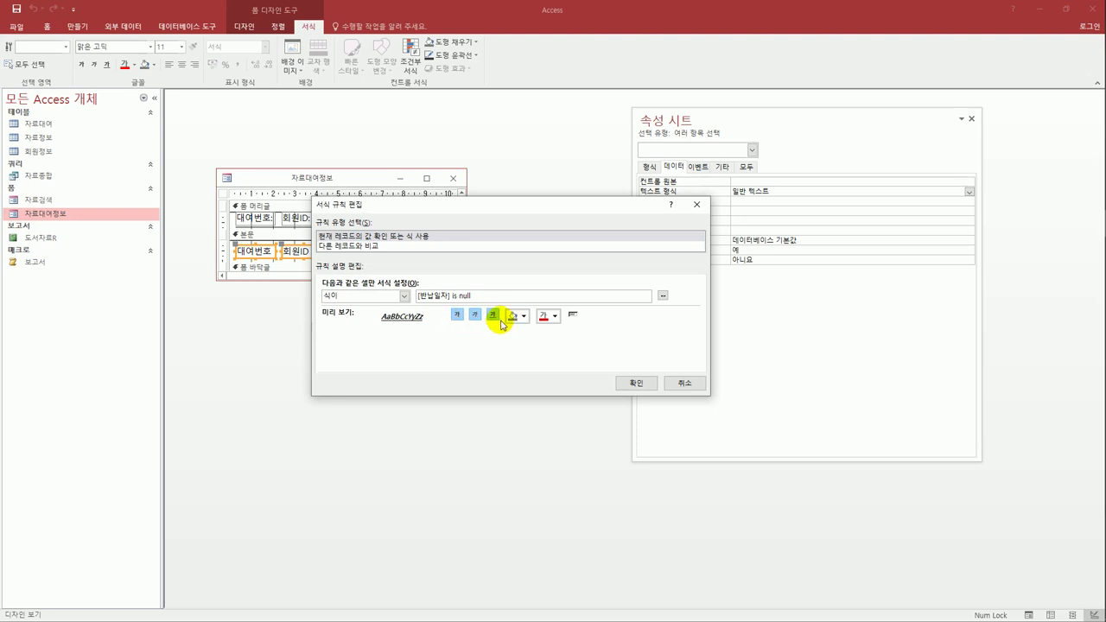
{"action": "left_click", "coordinate": [633, 383]}
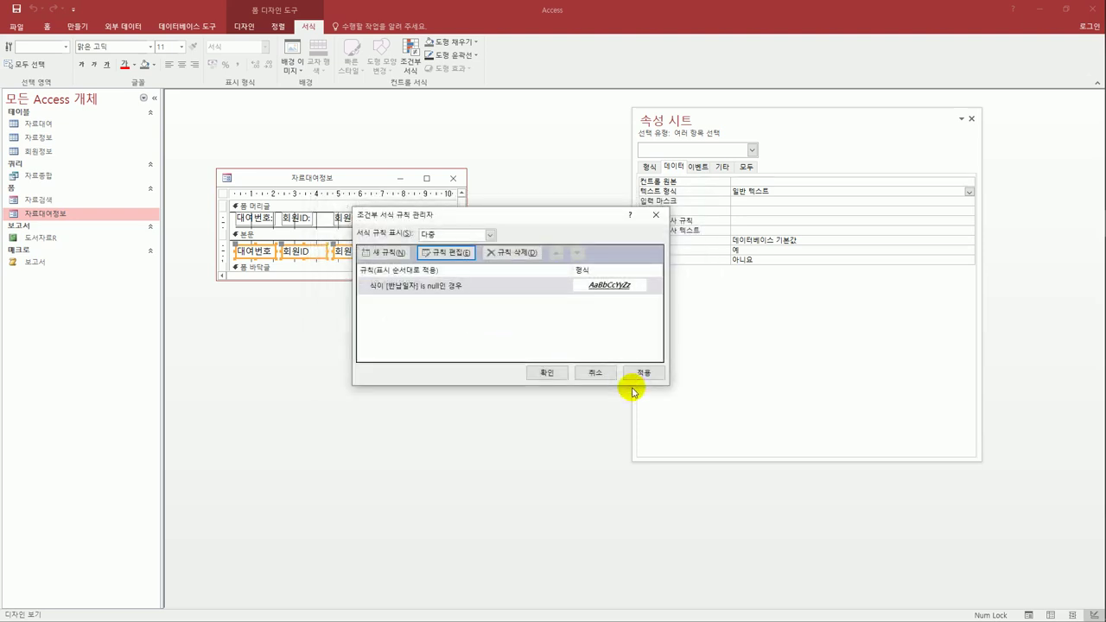
{"action": "left_click", "coordinate": [547, 373]}
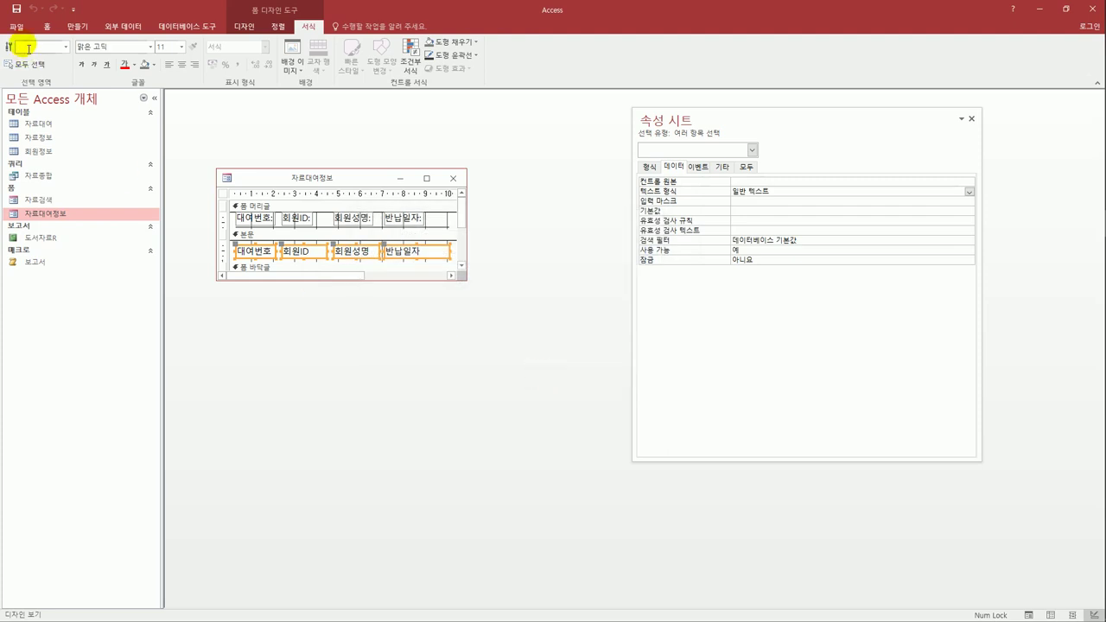
Display the 자료대여정보 form in form view, check the formatting of records without a 반납일자, and close the form.
{"action": "left_click", "coordinate": [243, 31]}
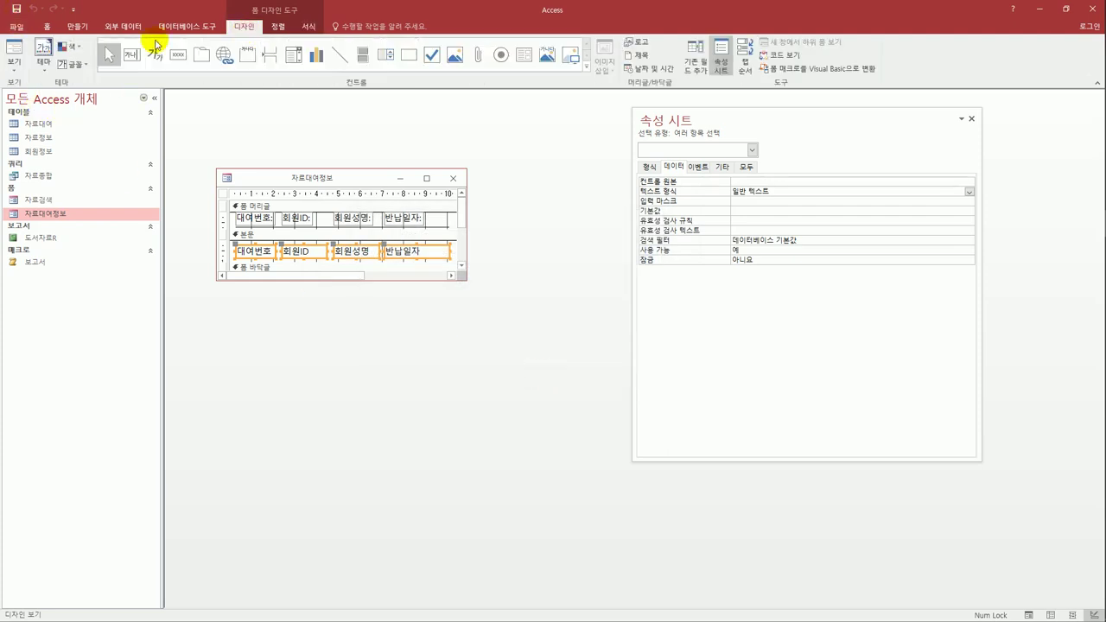
{"action": "left_click", "coordinate": [15, 50]}
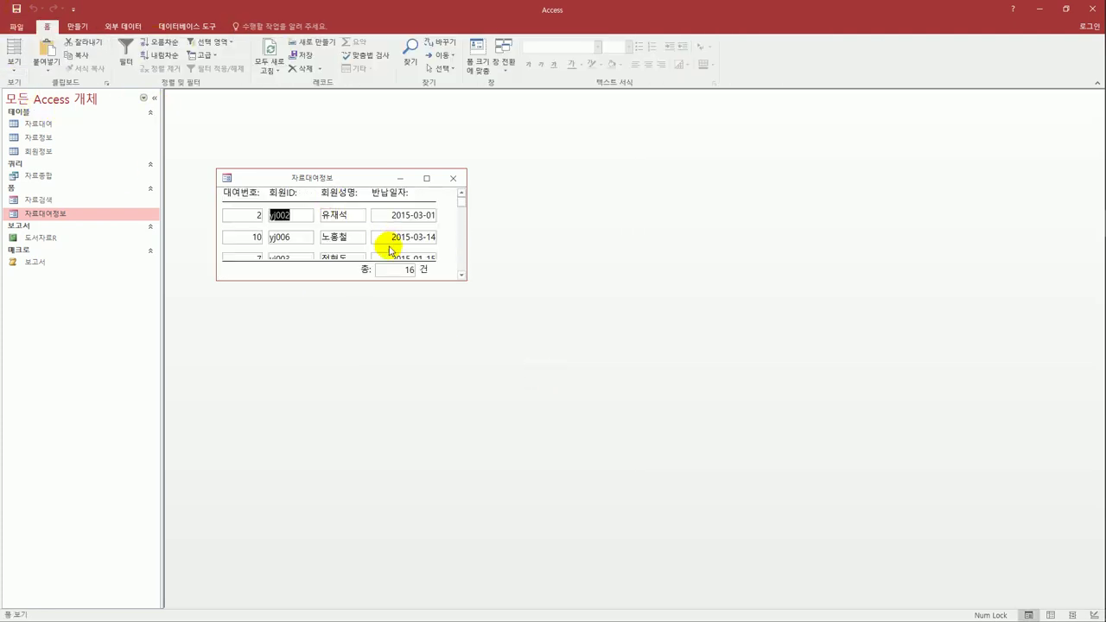
{"action": "left_click", "coordinate": [461, 277]}
{"action": "left_click", "coordinate": [460, 276]}
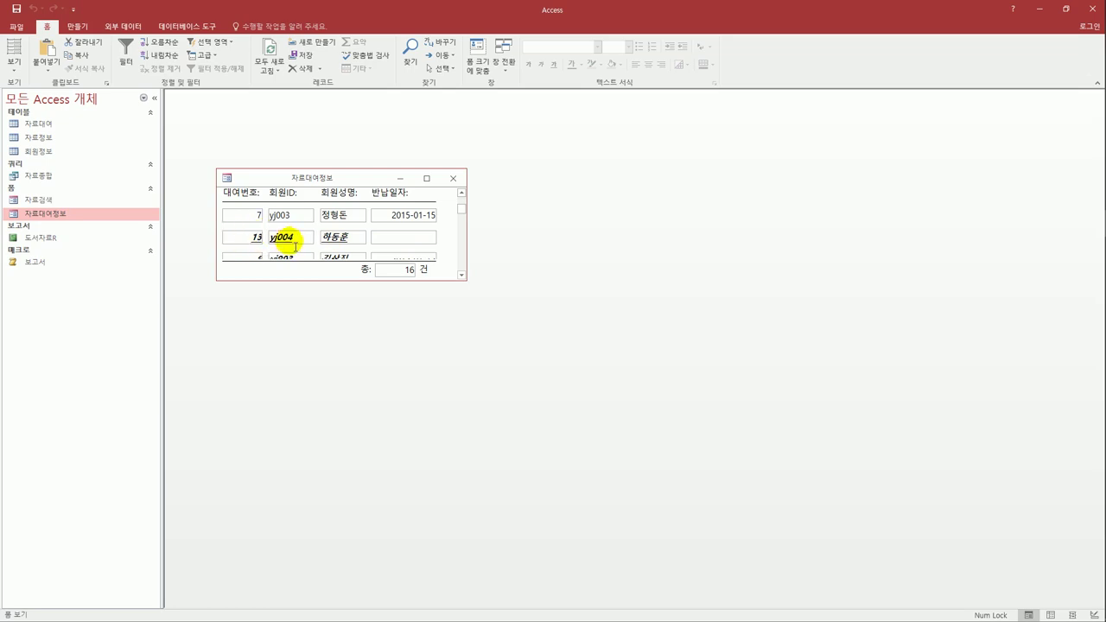
{"action": "left_click", "coordinate": [453, 178]}
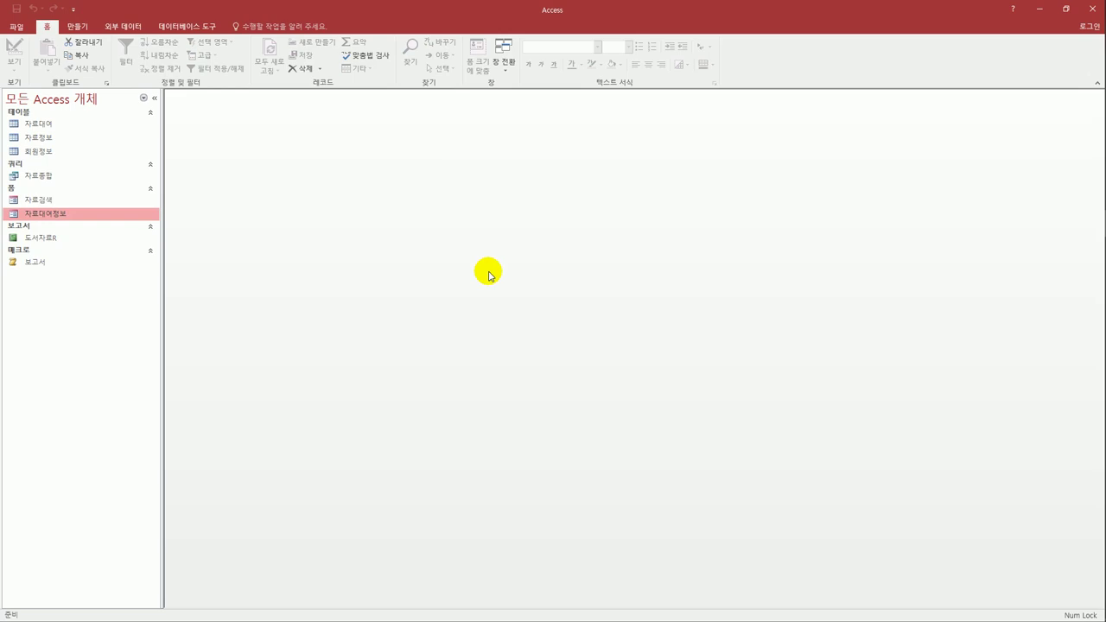
Open the 자료검색 form in design view and shift its window slightly within the workspace.
{"action": "left_click", "coordinate": [64, 201]}
{"action": "right_click", "coordinate": [64, 202]}
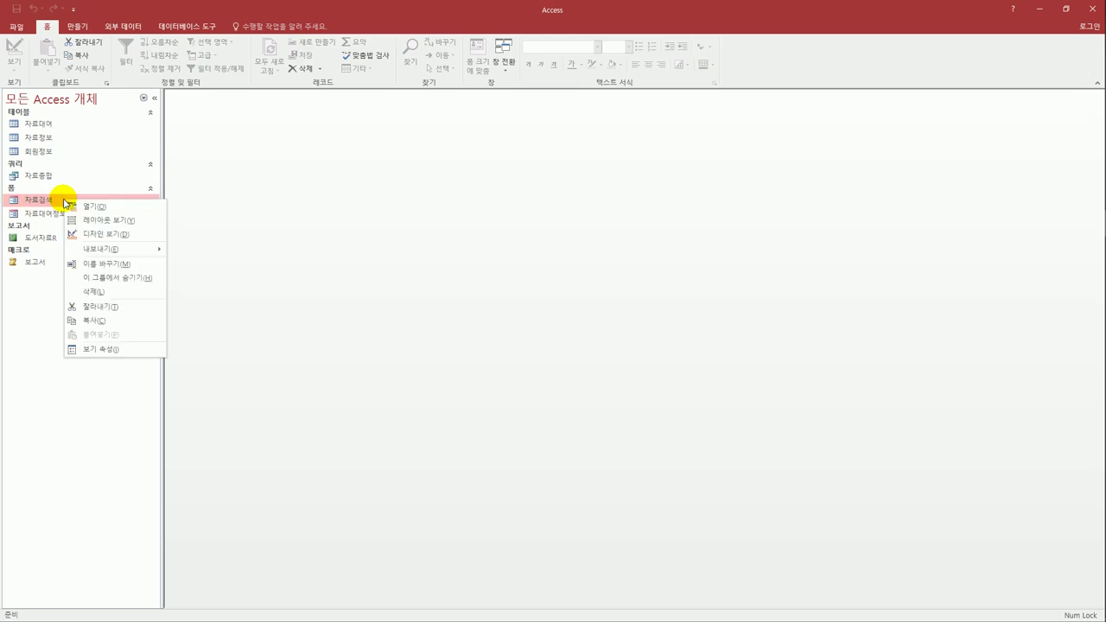
{"action": "left_click", "coordinate": [93, 232]}
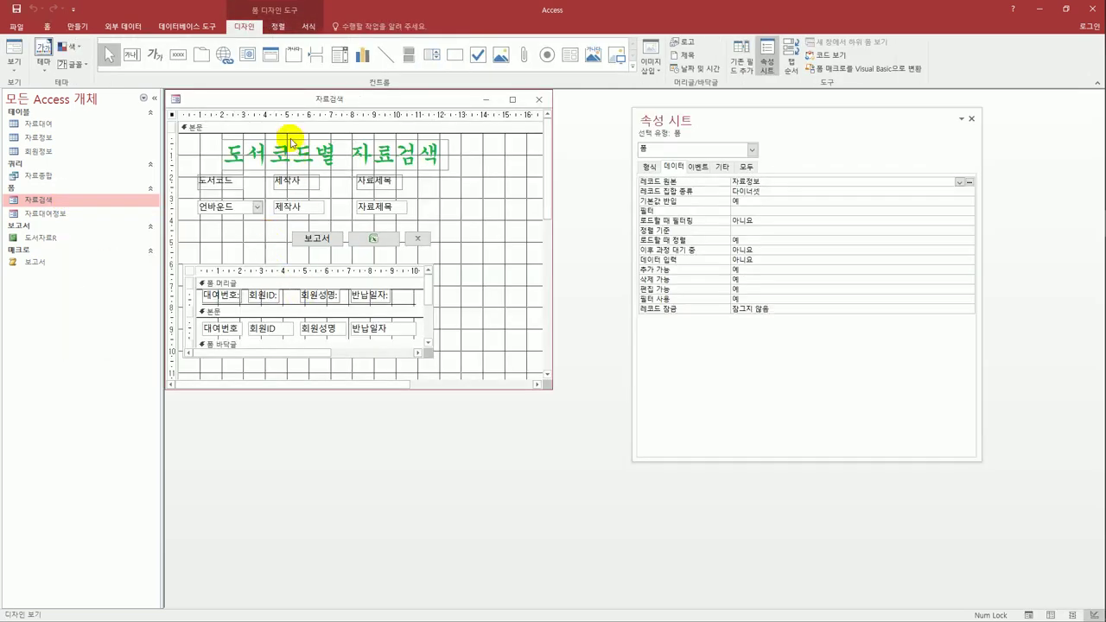
{"action": "left_click_drag", "start_coordinate": [291, 99], "coordinate": [310, 115]}
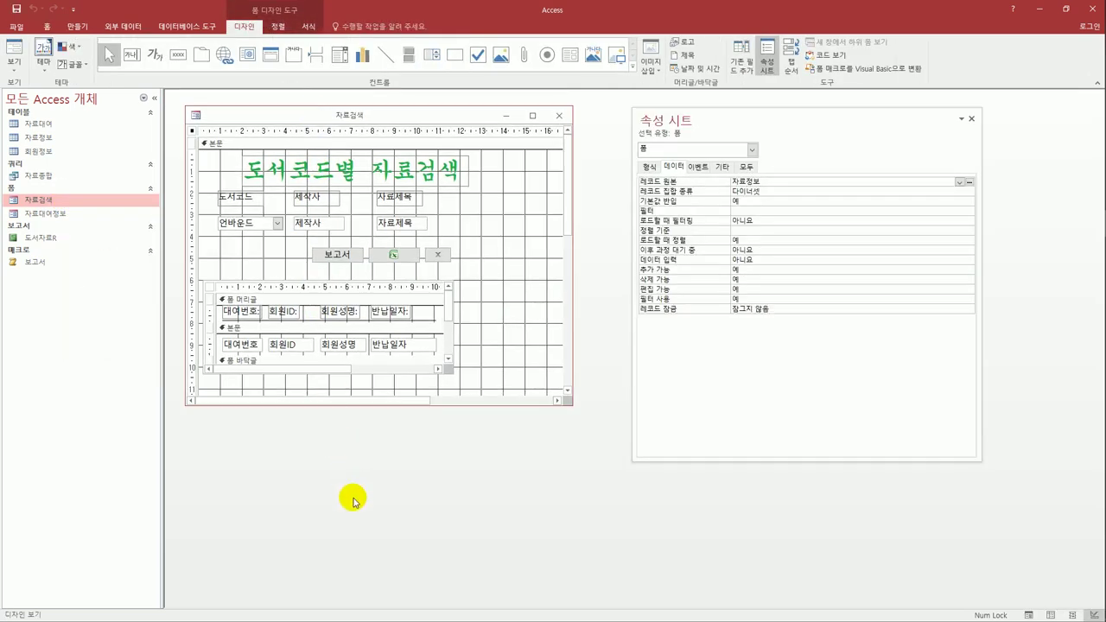
Assign an event procedure to the On Change event of the cmb도서코드 combo box and open its code.
{"action": "left_click", "coordinate": [256, 223]}
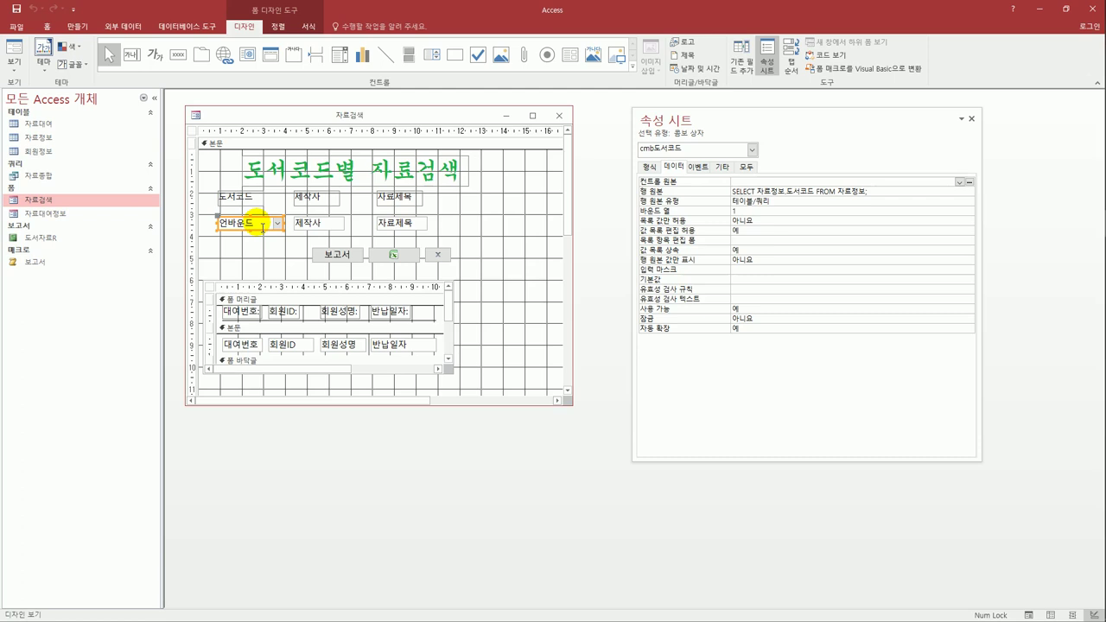
{"action": "left_click", "coordinate": [698, 167]}
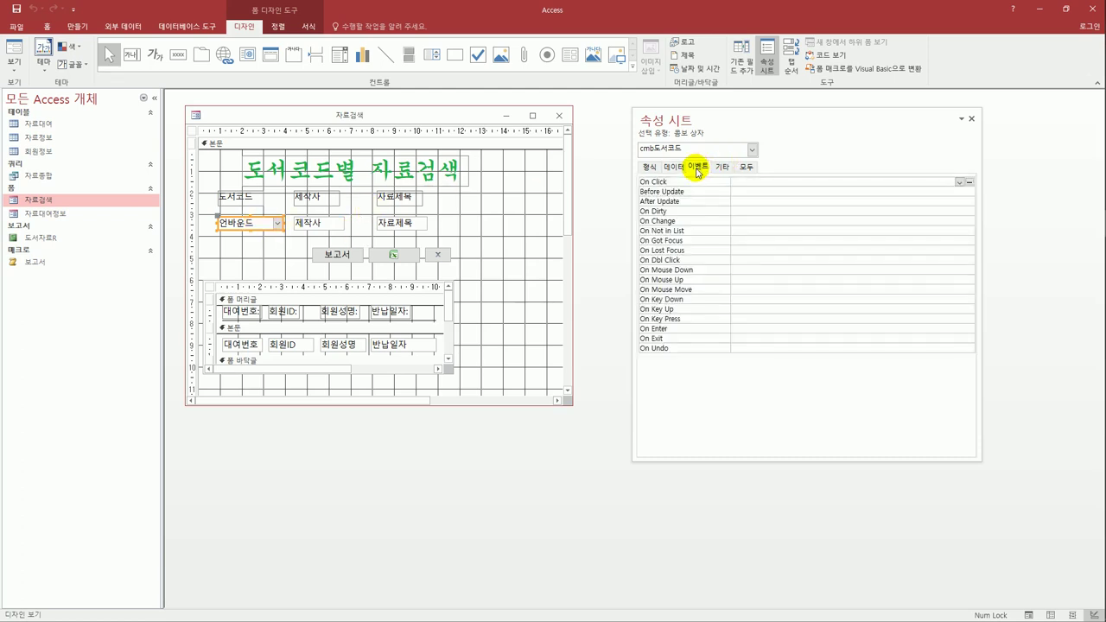
{"action": "left_click", "coordinate": [733, 221]}
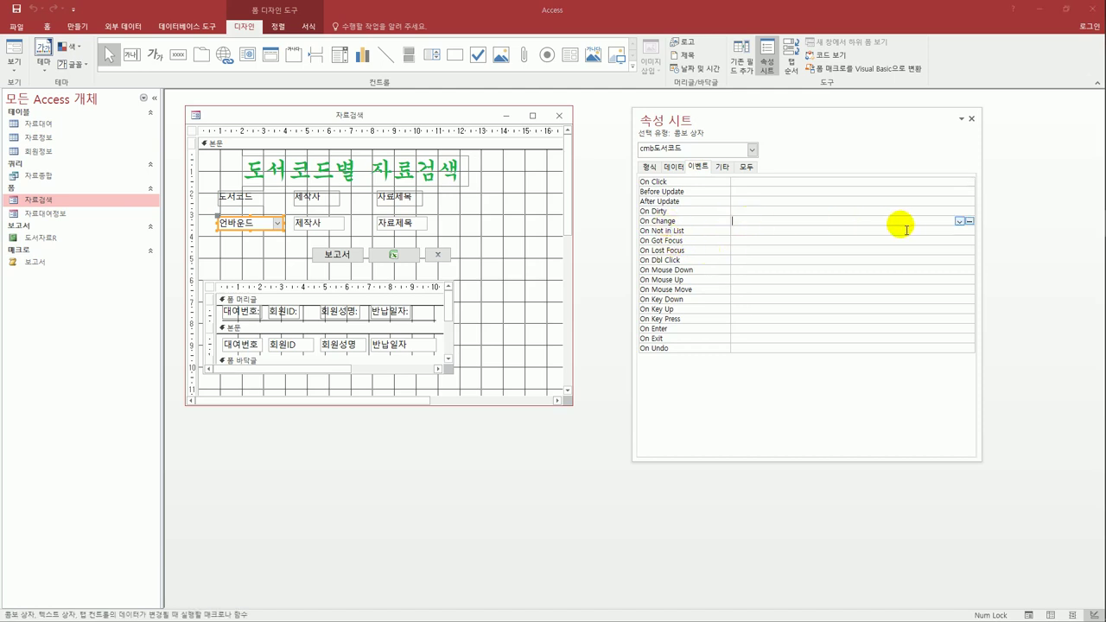
{"action": "left_click", "coordinate": [960, 221]}
{"action": "left_click", "coordinate": [942, 239]}
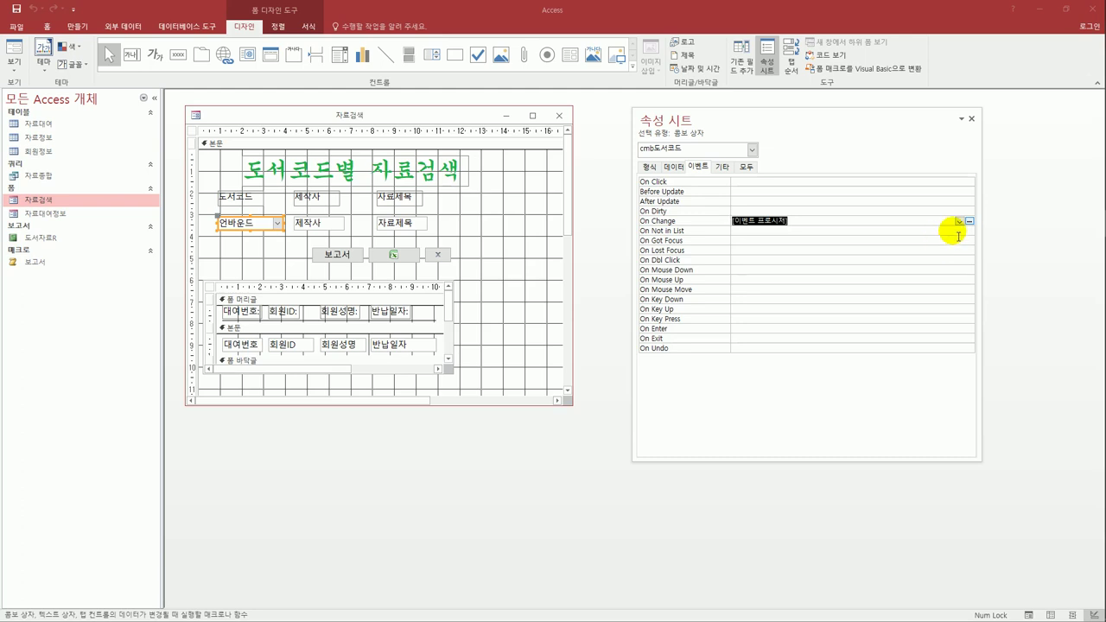
{"action": "left_click", "coordinate": [970, 221]}
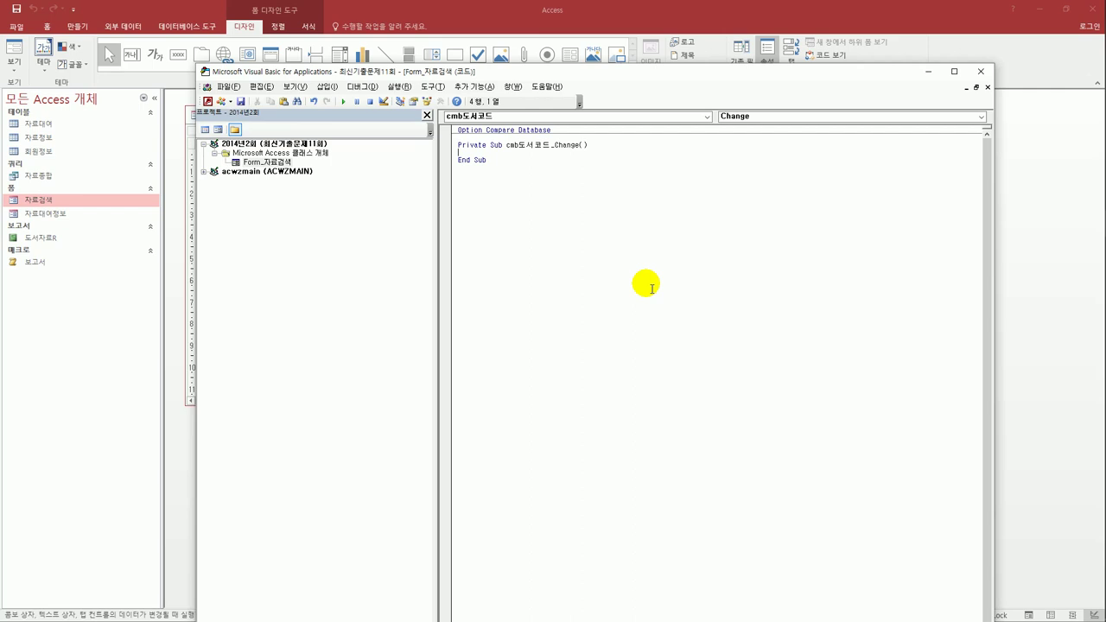
In the cmb도서코드_Change procedure, write a filter assignment with 도서코드 = cmb도서코드 inside one quoted string.
{"action": "key", "text": "Tab"}
{"action": "type", "text": "me.fil"}
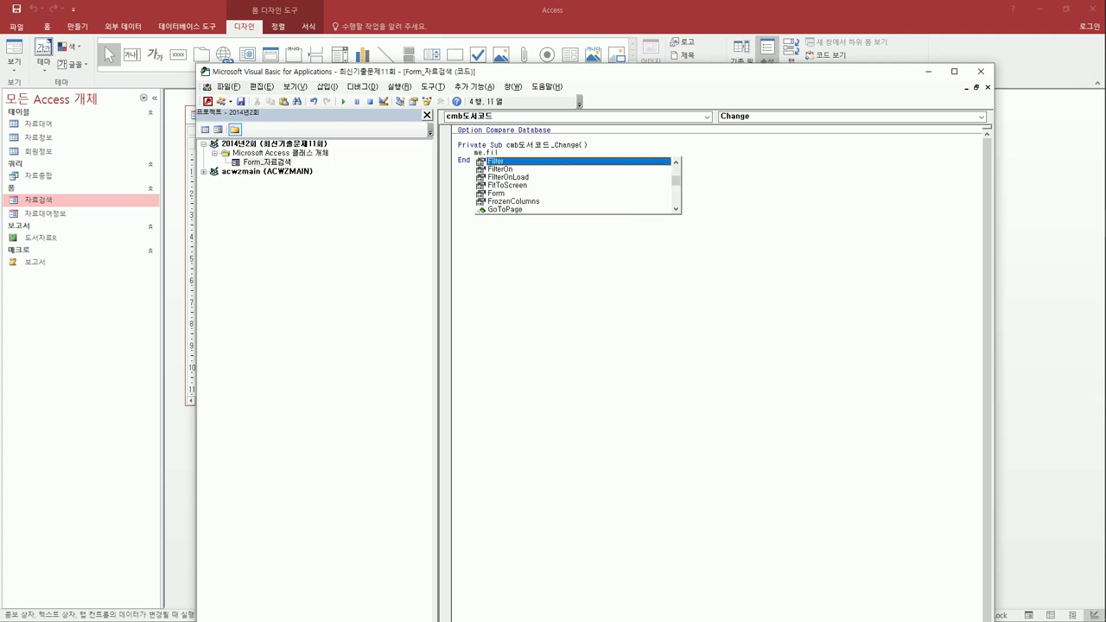
{"action": "key", "text": "Tab"}
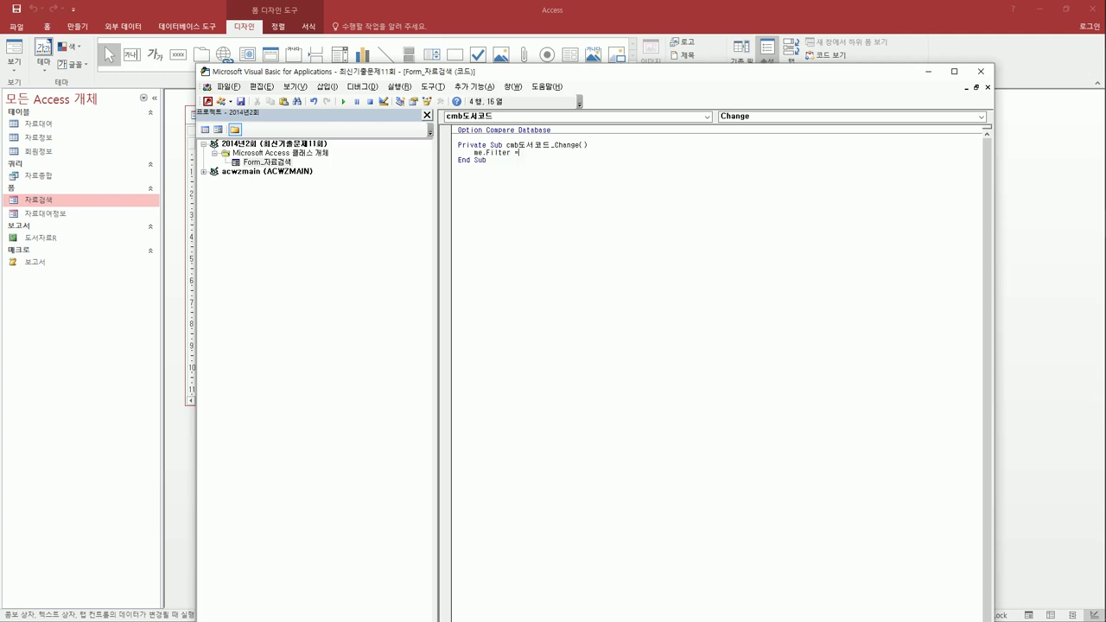
{"action": "type", "text": "\"eh"}
{"action": "type", "text": "도서코드 "}
{"action": "type", "text": "="}
{"action": "key", "text": "BackSpace"}
{"action": "key", "text": "BackSpace"}
{"action": "type", "text": "cmb도서코드"}
{"action": "type", "text": "\""}
Add the single quotes and concatenation to the filter string so the line reads Me.Filter = "도서코드 = '" & cmb도서코드 & "'".
{"action": "left_click", "coordinate": [570, 152]}
{"action": "type", "text": "'"}
{"action": "left_click", "coordinate": [620, 153]}
{"action": "type", "text": "'"}
{"action": "left_click", "coordinate": [607, 153]}
{"action": "type", "text": "\" &"}
{"action": "key", "text": "Right"}
{"action": "key", "text": "Right"}
{"action": "key", "text": "Right"}
{"action": "type", "text": "&"}
Add the line Me.FilterOn = True below the filter assignment, and close the code editor and the 자료검색 form.
{"action": "key", "text": "Return"}
{"action": "type", "text": "me."}
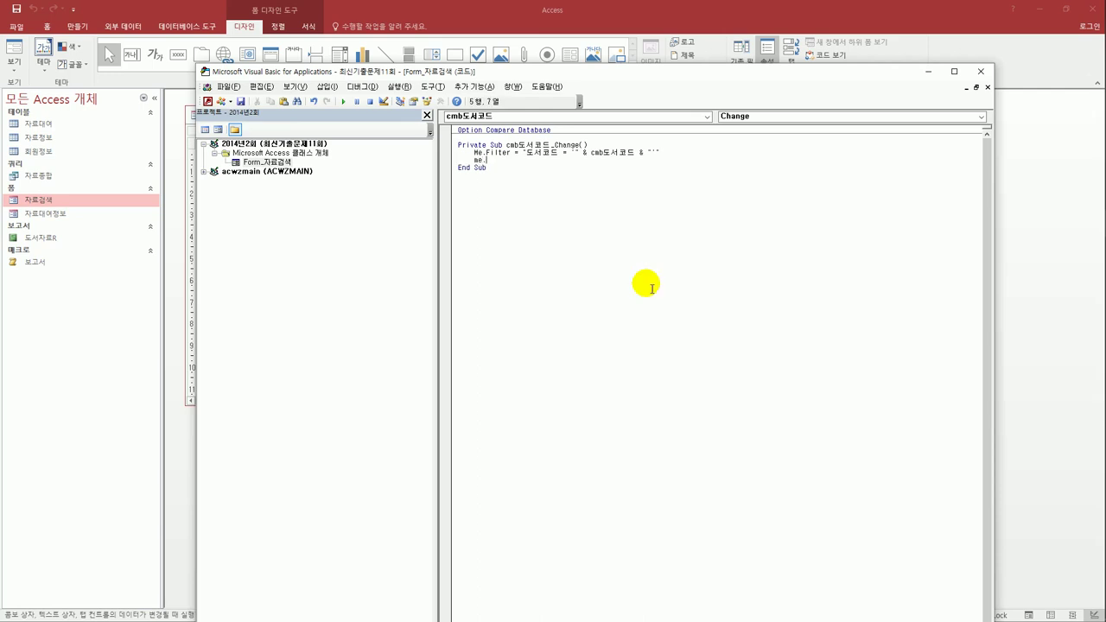
{"action": "type", "text": "filterOn = tr"}
{"action": "key", "text": "Tab"}
{"action": "left_click", "coordinate": [646, 288]}
{"action": "left_click", "coordinate": [981, 71]}
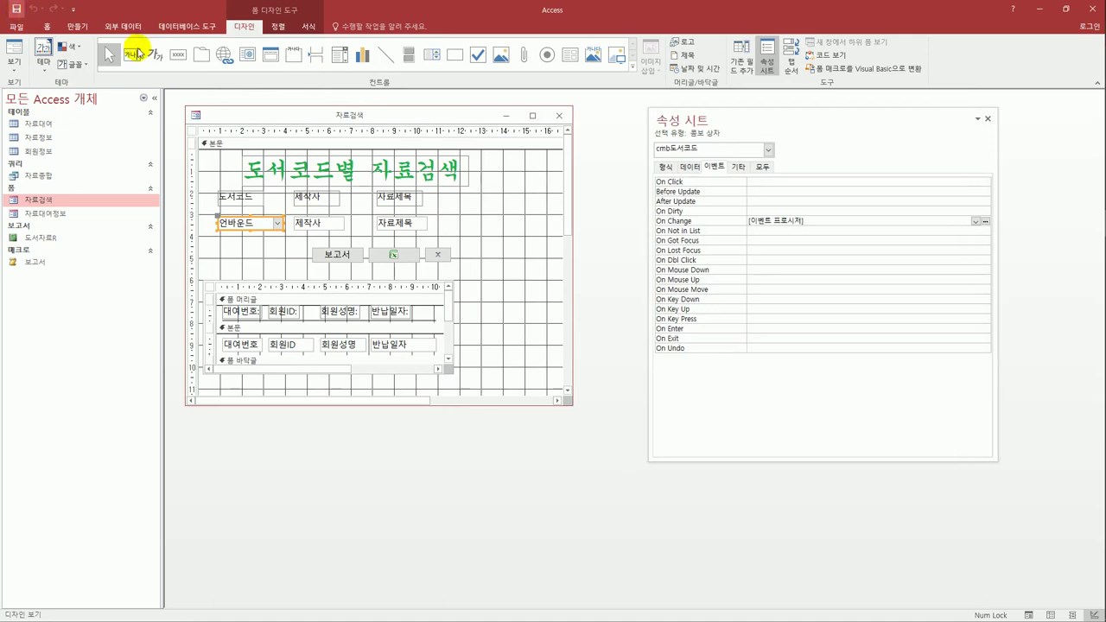
{"action": "left_click", "coordinate": [559, 115]}
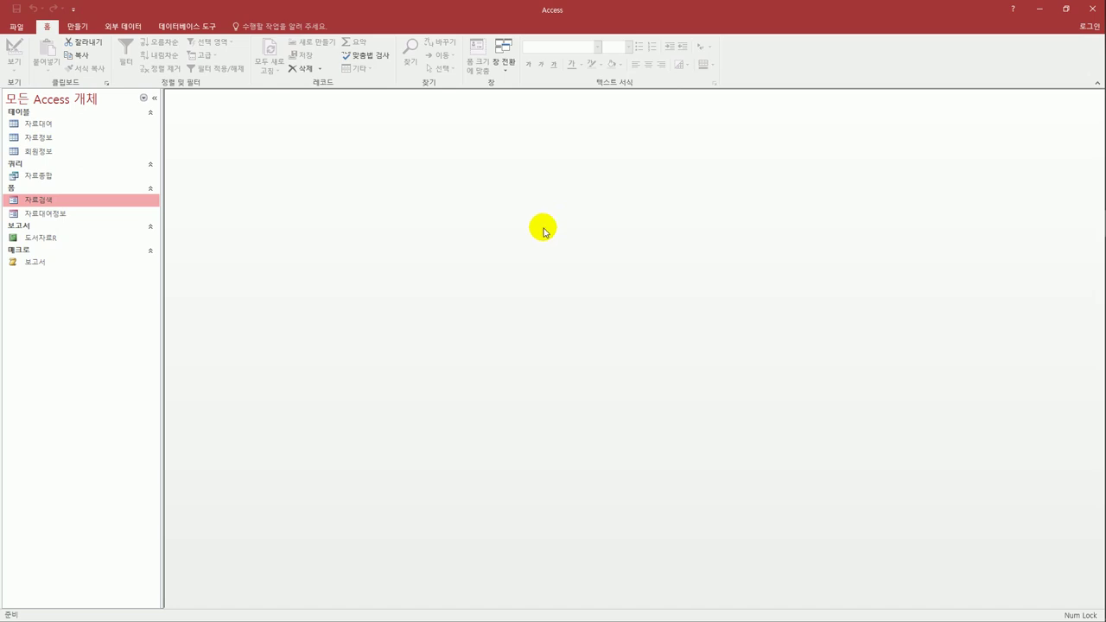
Open the 도서자료R report in design view.
{"action": "left_click", "coordinate": [56, 240]}
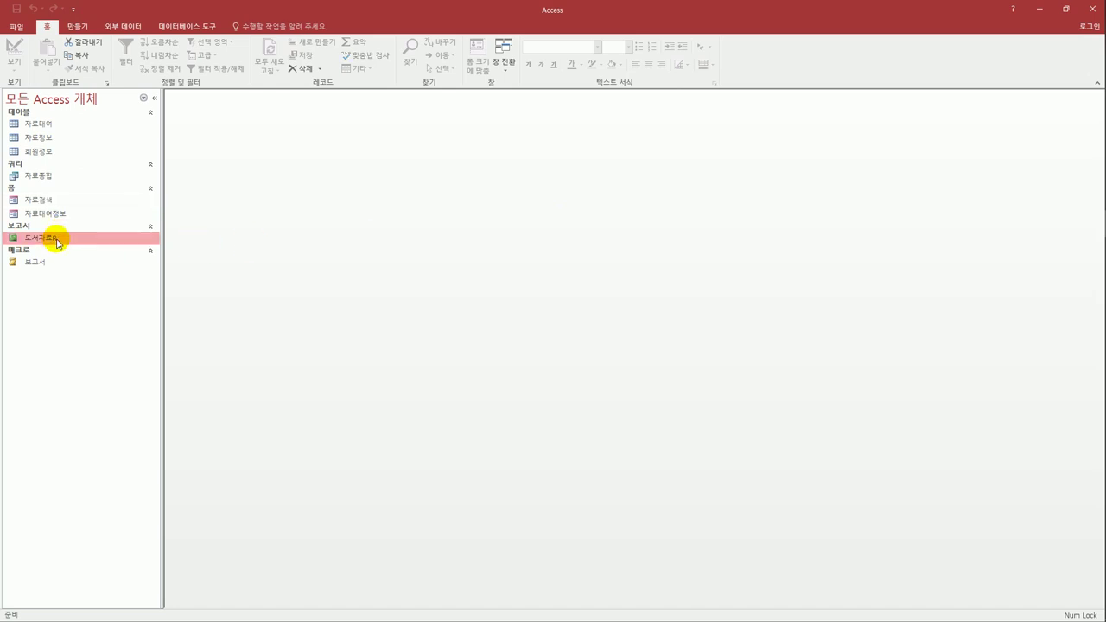
{"action": "right_click", "coordinate": [58, 243]}
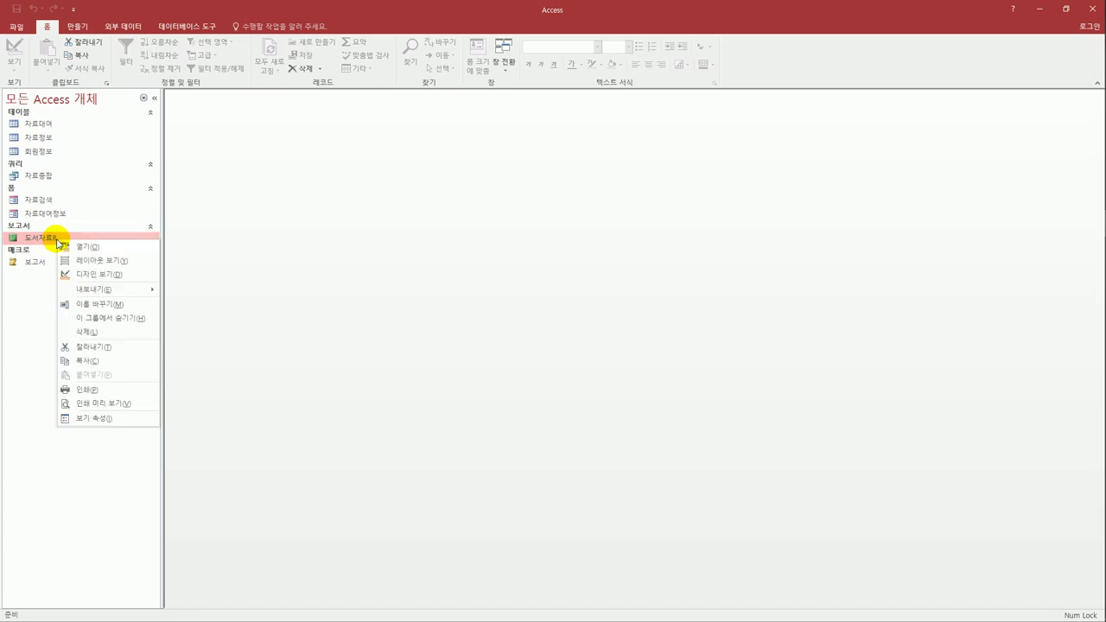
{"action": "left_click", "coordinate": [103, 275]}
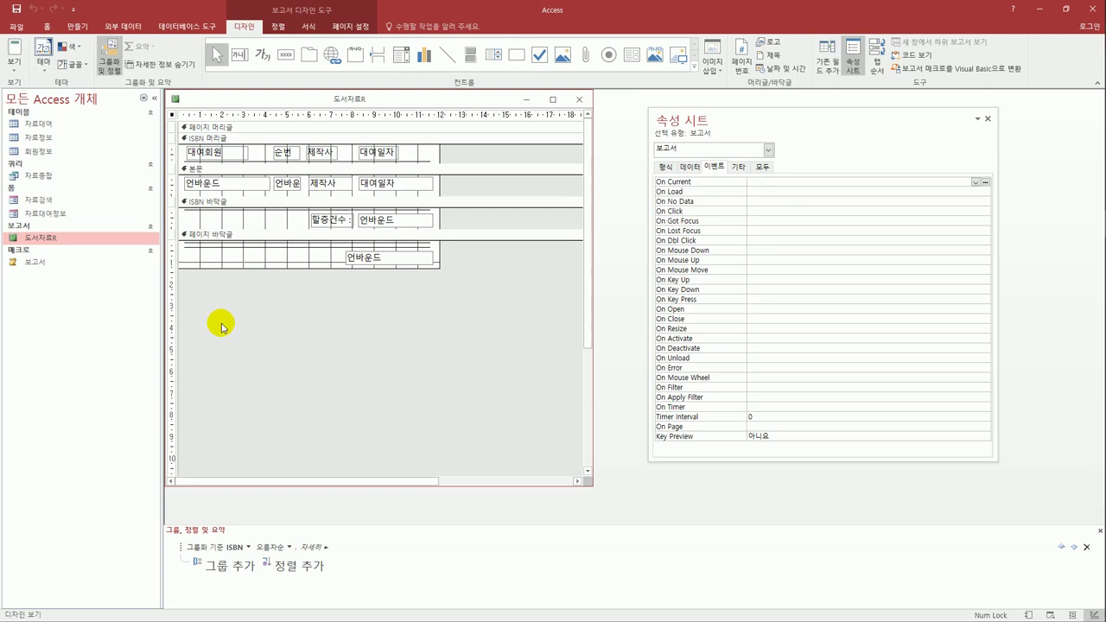
Set the control source of the txt대여회원 text box in the detail section to =[ISBN] & "/" & [회원ID].
{"action": "left_click", "coordinate": [255, 198]}
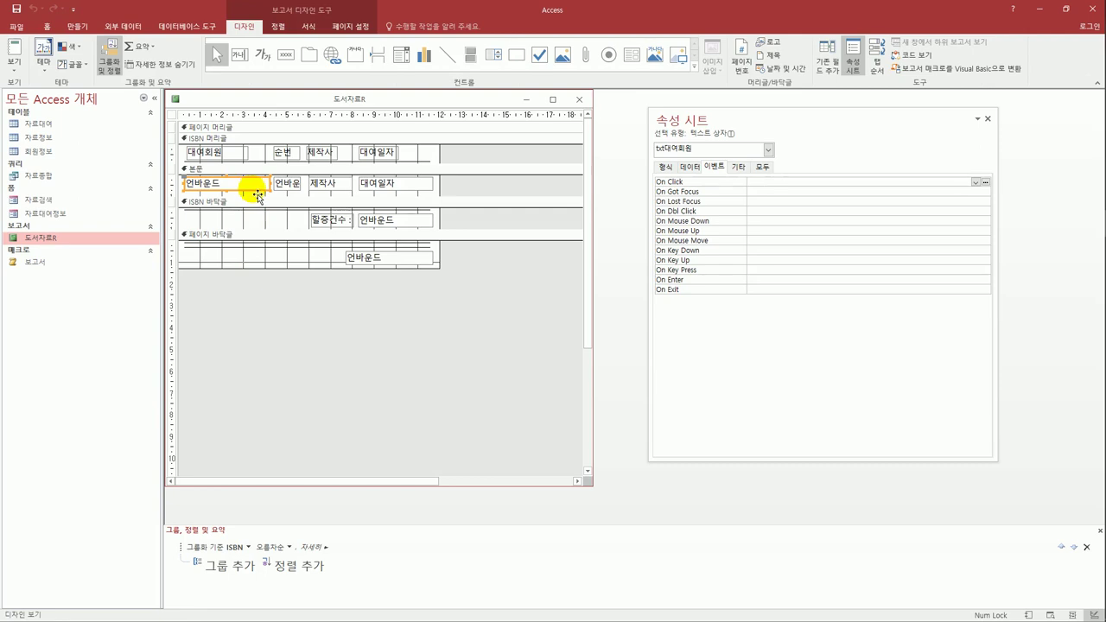
{"action": "left_click_drag", "start_coordinate": [671, 121], "coordinate": [575, 121]}
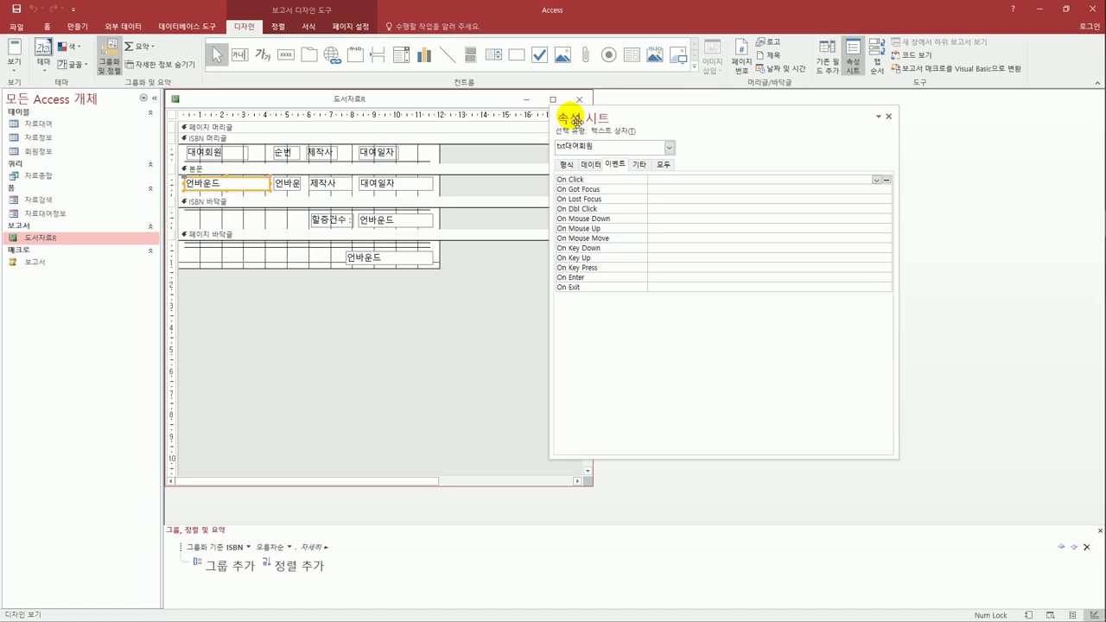
{"action": "left_click", "coordinate": [591, 164]}
{"action": "left_click", "coordinate": [646, 180]}
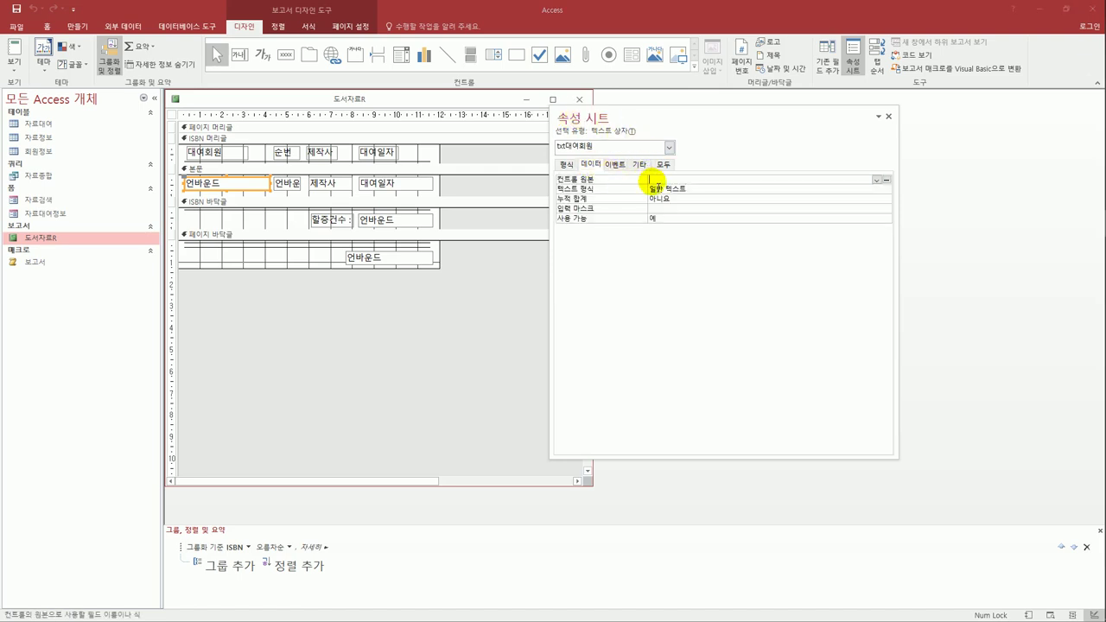
{"action": "type", "text": "="}
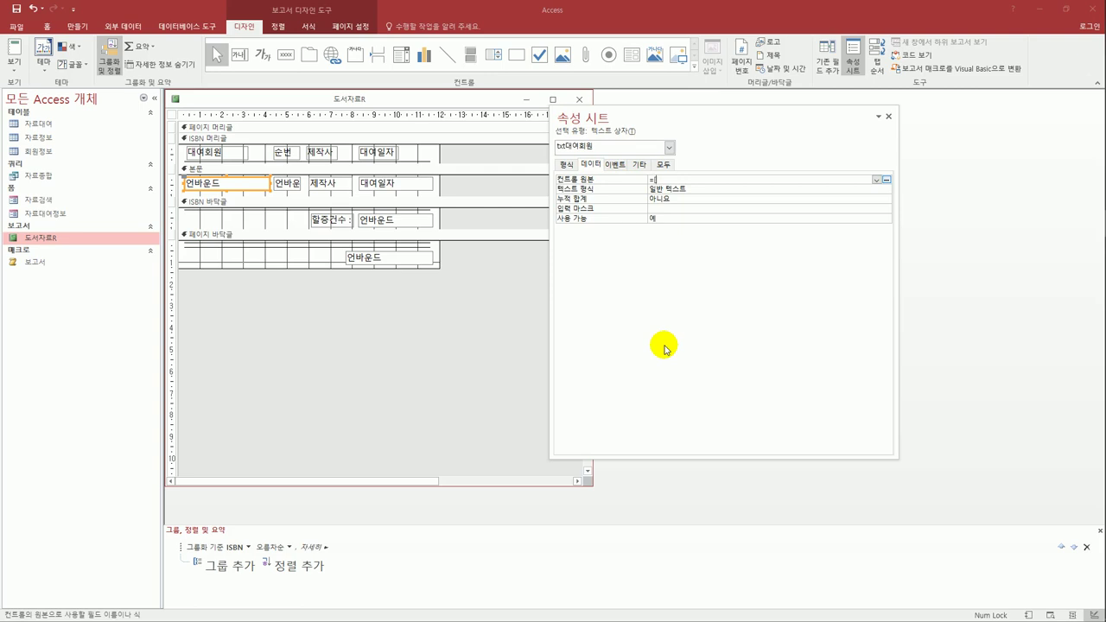
{"action": "type", "text": "[대sbn]"}
{"action": "key", "text": "BackSpace"}
{"action": "key", "text": "BackSpace"}
{"action": "key", "text": "BackSpace"}
{"action": "key", "text": "BackSpace"}
{"action": "key", "text": "BackSpace"}
{"action": "key", "text": "BackSpace"}
{"action": "key", "text": "Caps_Lock"}
{"action": "type", "text": "ISBN] &"}
{"action": "type", "text": "& [회원id"}
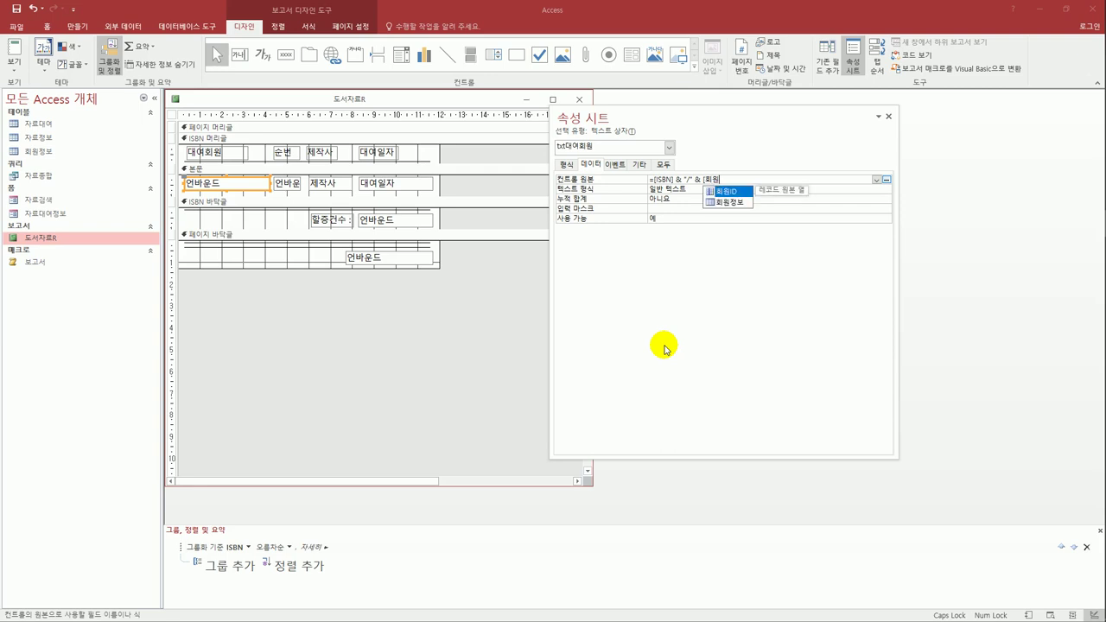
{"action": "key", "text": "BackSpace"}
{"action": "key", "text": "BackSpace"}
{"action": "type", "text": "ID]"}
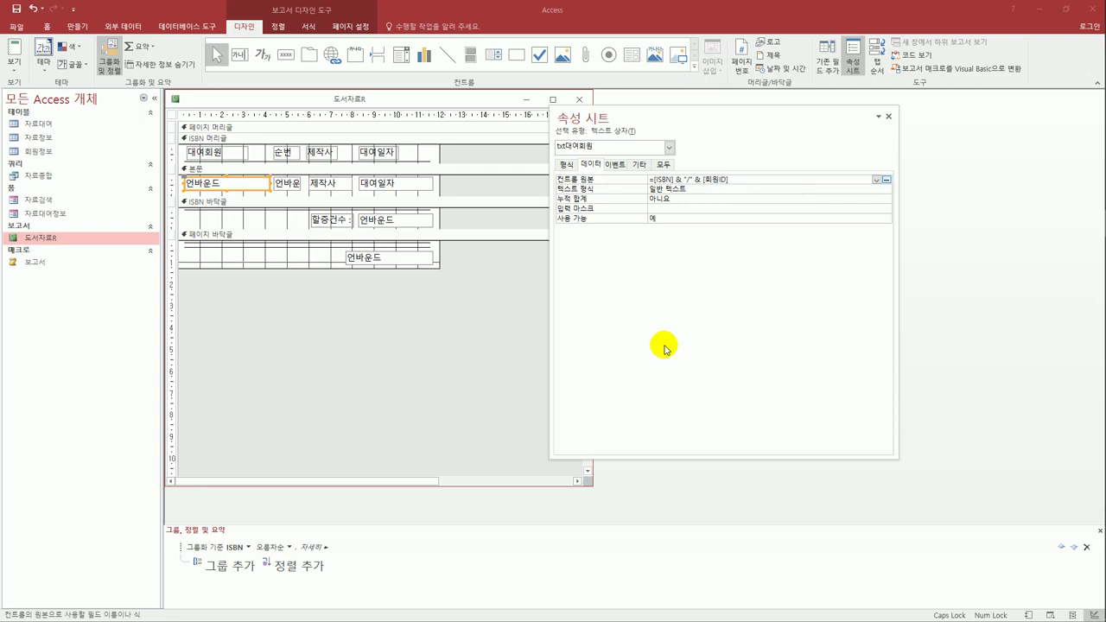
{"action": "key", "text": "Return"}
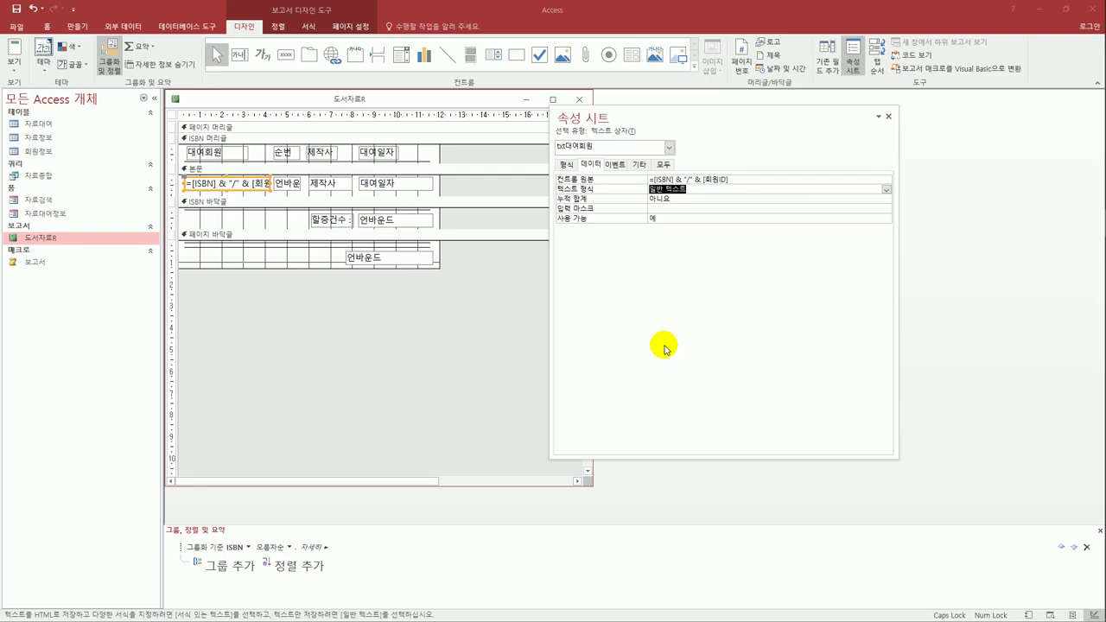
Set the txt순번 text box's control source to =1 and its running sum (누적 합계) to 그룹.
{"action": "left_click", "coordinate": [288, 184]}
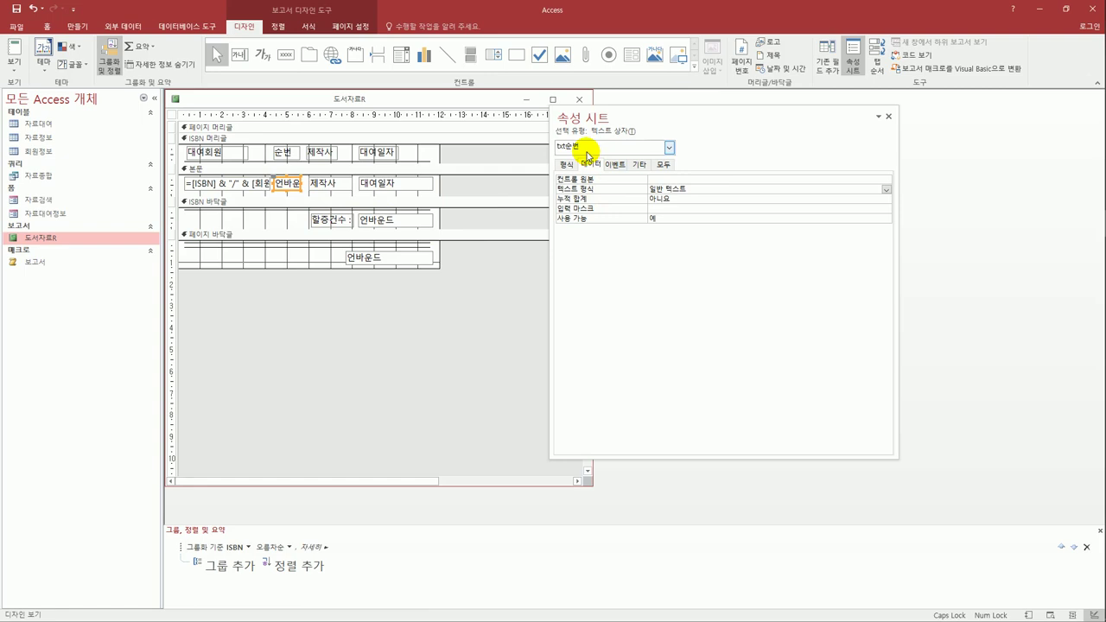
{"action": "left_click", "coordinate": [669, 180]}
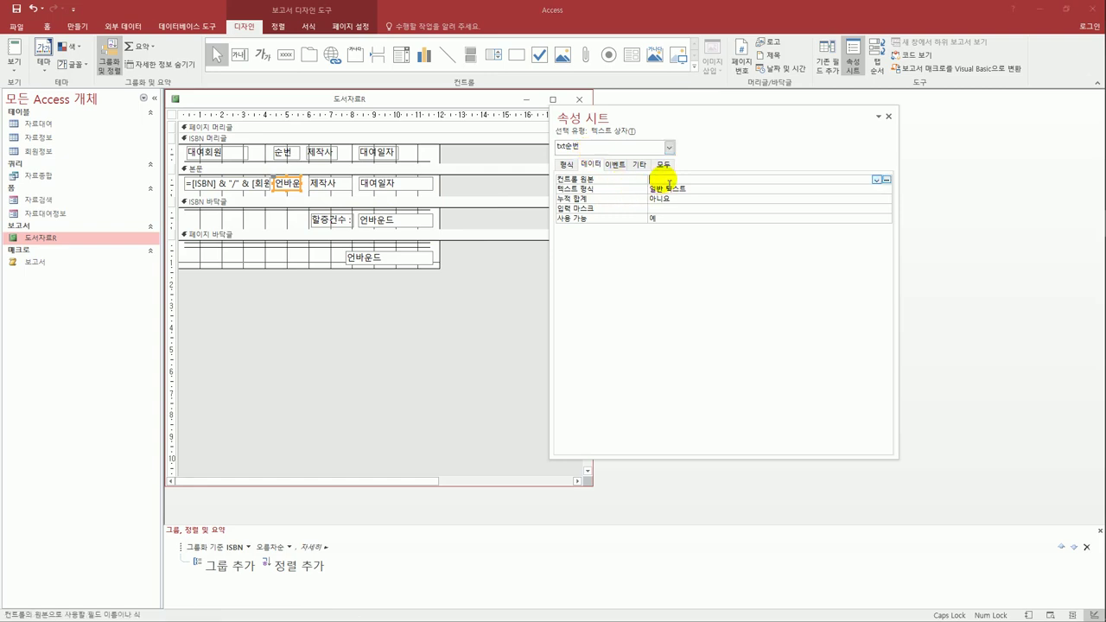
{"action": "type", "text": "=ㄱ"}
{"action": "key", "text": "BackSpace"}
{"action": "type", "text": "1"}
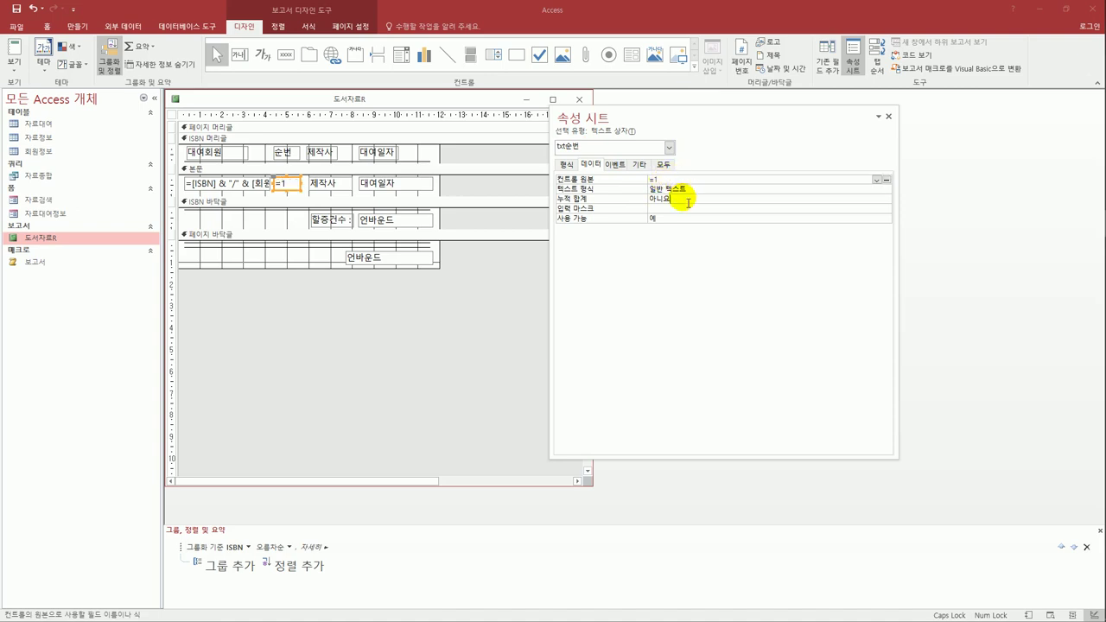
{"action": "left_click", "coordinate": [671, 198]}
{"action": "left_click", "coordinate": [886, 200]}
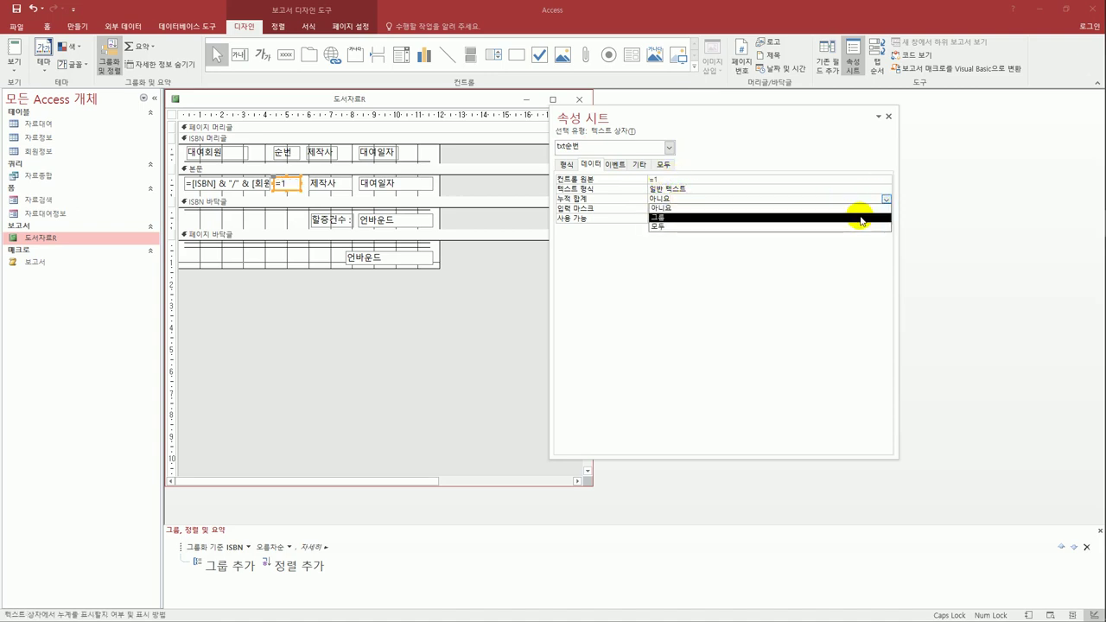
{"action": "left_click", "coordinate": [856, 217]}
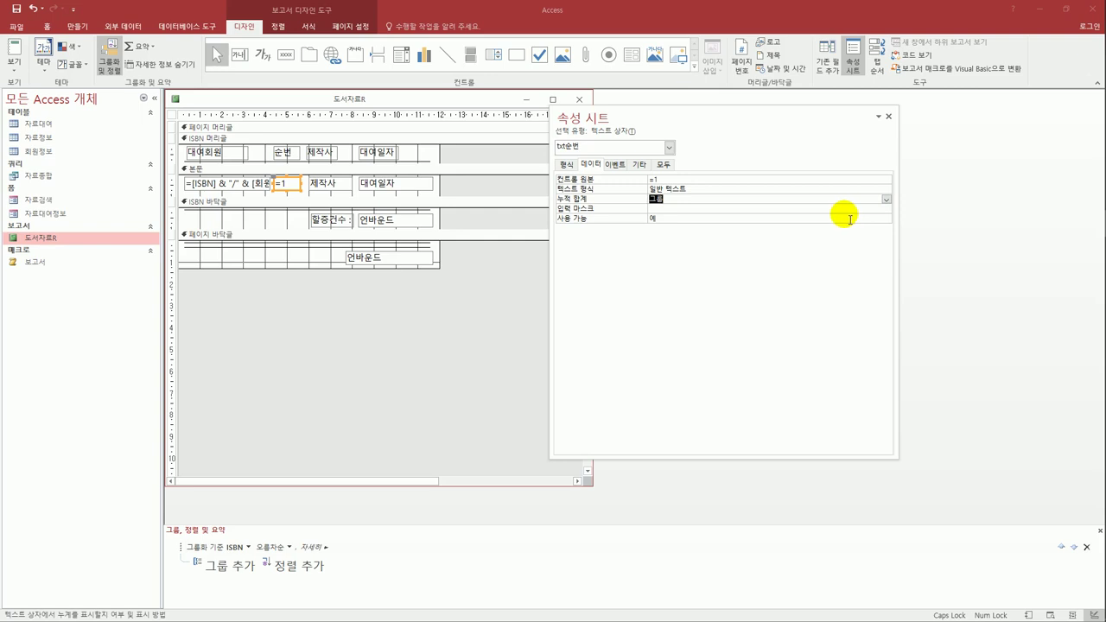
Set the hide duplicates property (중복 내용 숨기기) of the txt제작사 text box to 예.
{"action": "left_click", "coordinate": [342, 192]}
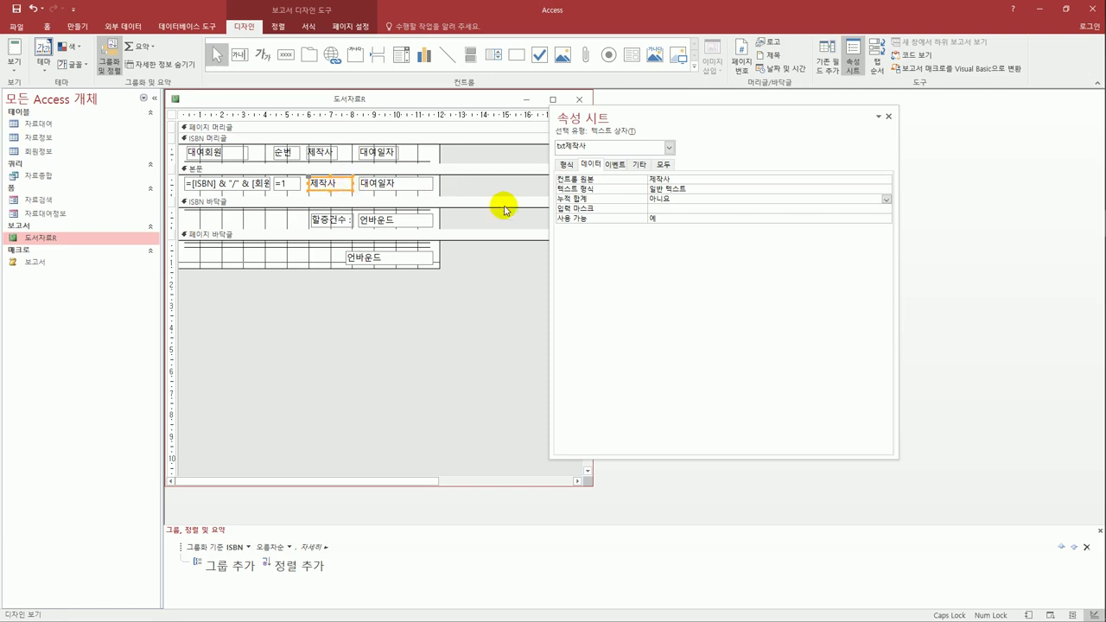
{"action": "left_click", "coordinate": [565, 164]}
{"action": "scroll", "coordinate": [704, 352], "scroll_direction": "down", "scroll_amount": 10}
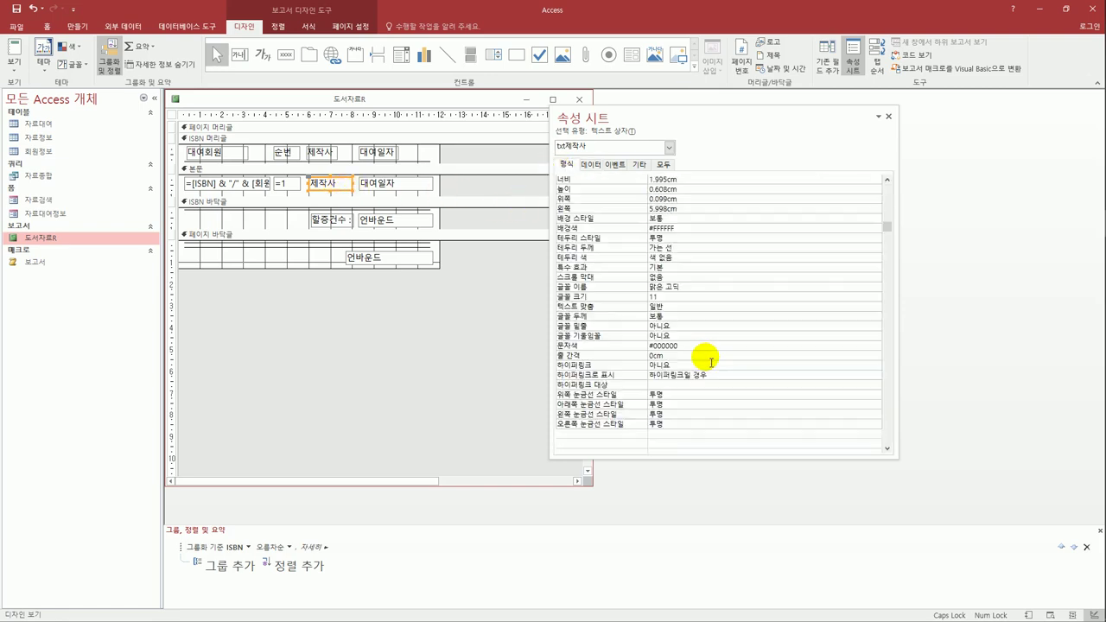
{"action": "scroll", "coordinate": [706, 361], "scroll_direction": "down", "scroll_amount": 10}
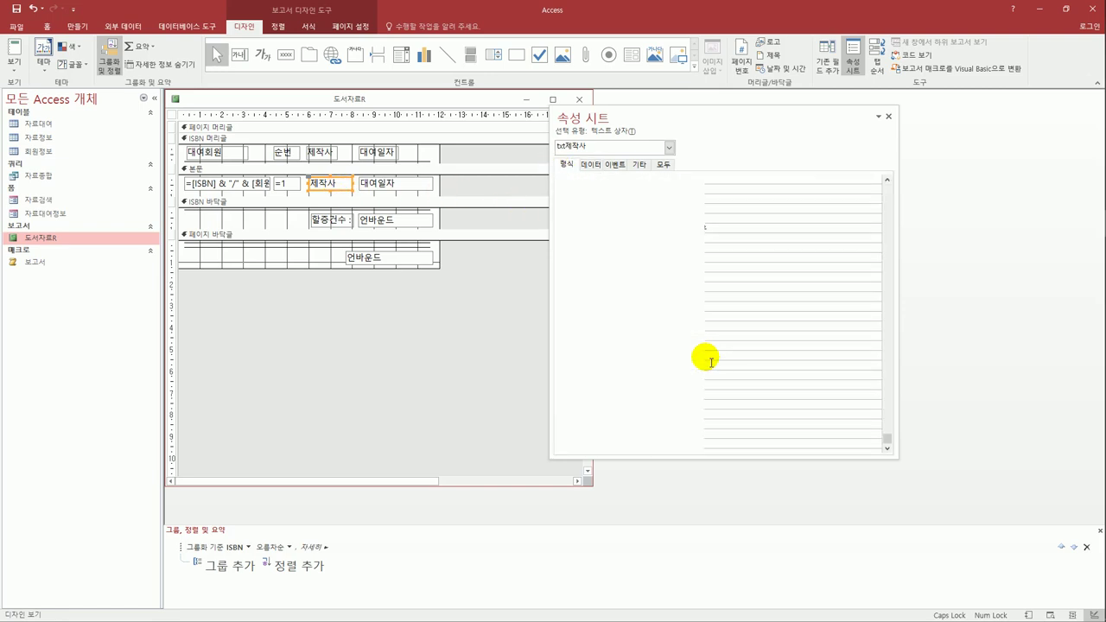
{"action": "double_click", "coordinate": [685, 387]}
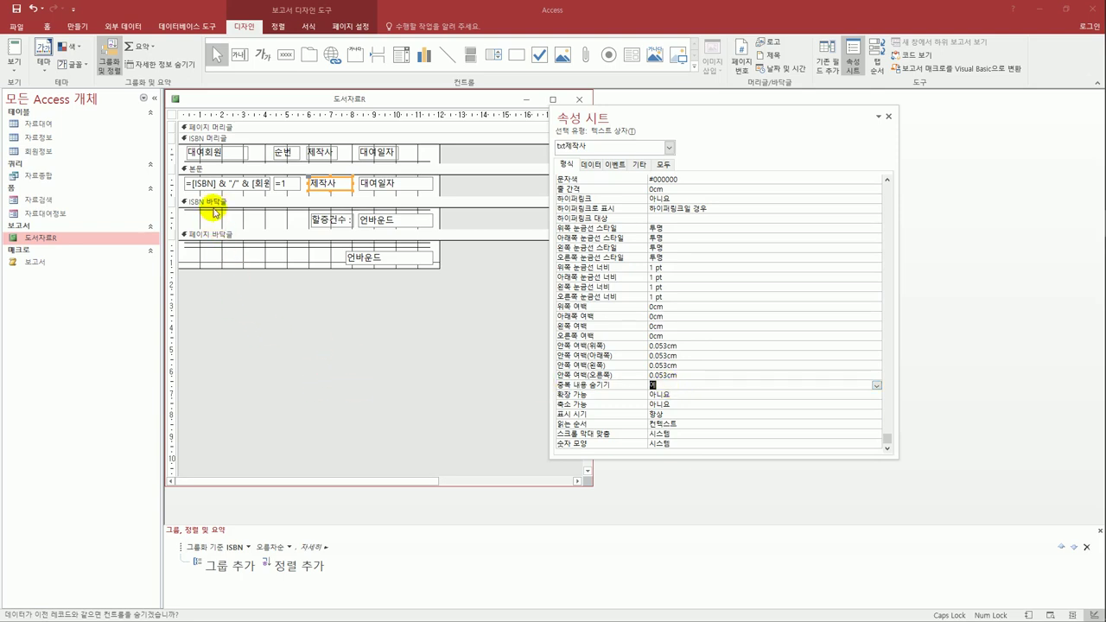
Set the control source of txt할증건수 in the ISBN footer to =SUM(IIF([대여일자]<=#2015-3-1#,1,0)).
{"action": "left_click", "coordinate": [368, 228]}
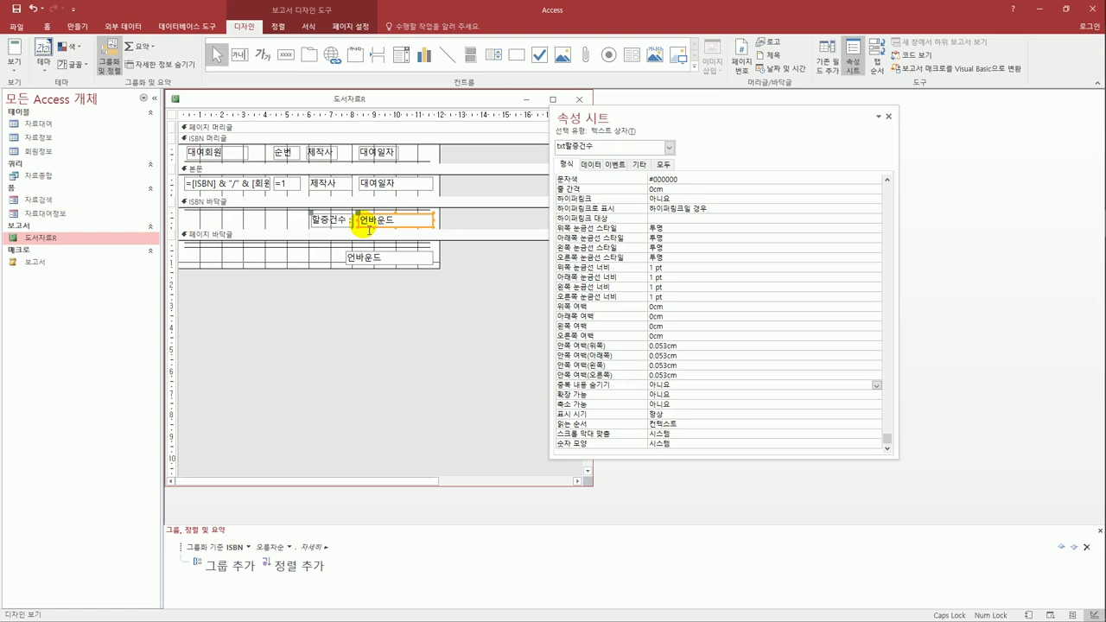
{"action": "left_click", "coordinate": [590, 165]}
{"action": "left_click", "coordinate": [703, 178]}
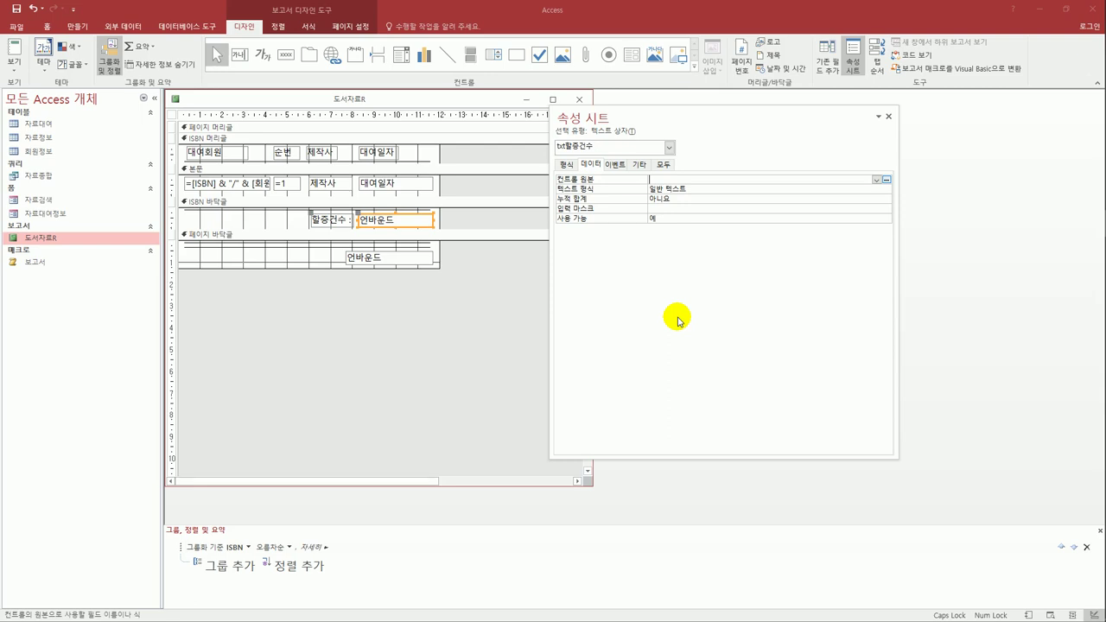
{"action": "type", "text": "=SUM(IIF("}
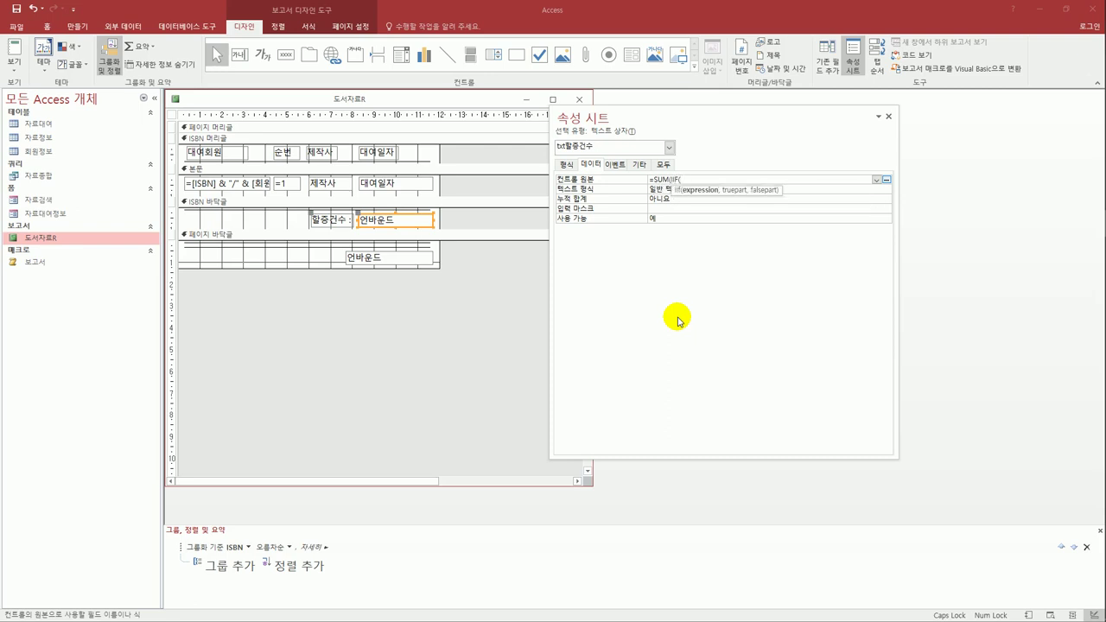
{"action": "type", "text": "[대여일자]<"}
{"action": "type", "text": "=#2015-3-1#,"}
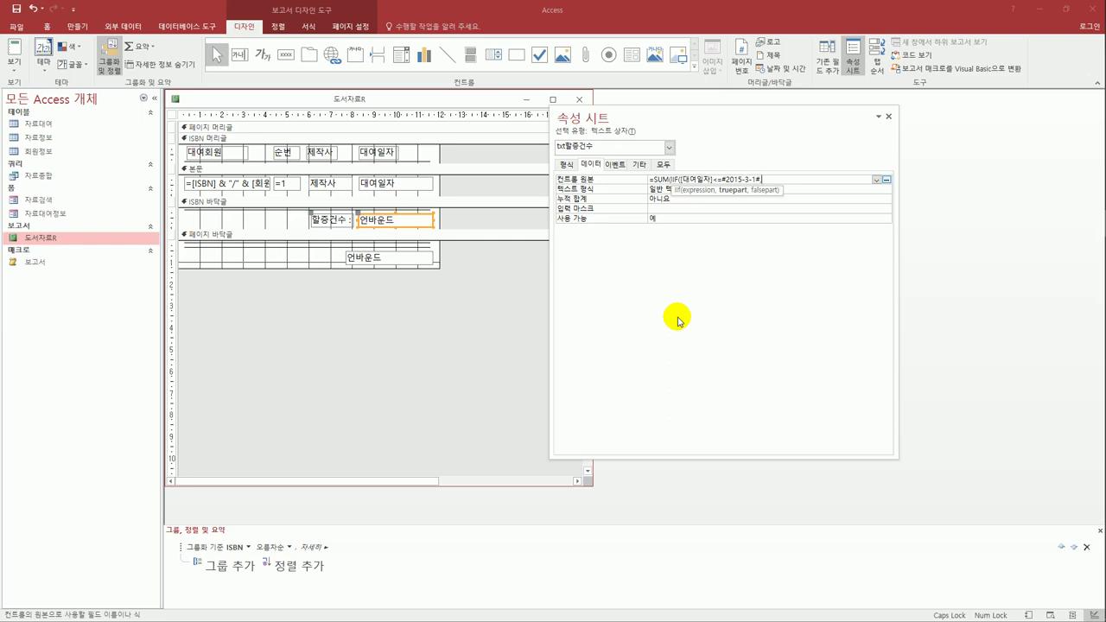
{"action": "type", "text": "1,0"}
{"action": "type", "text": ")"}
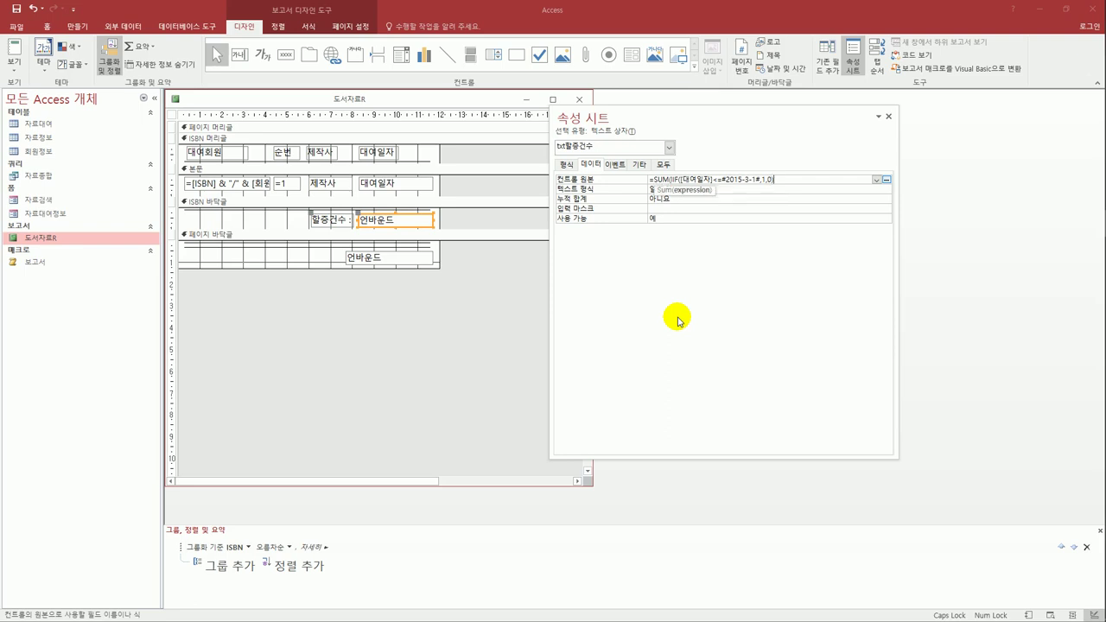
{"action": "type", "text": ")"}
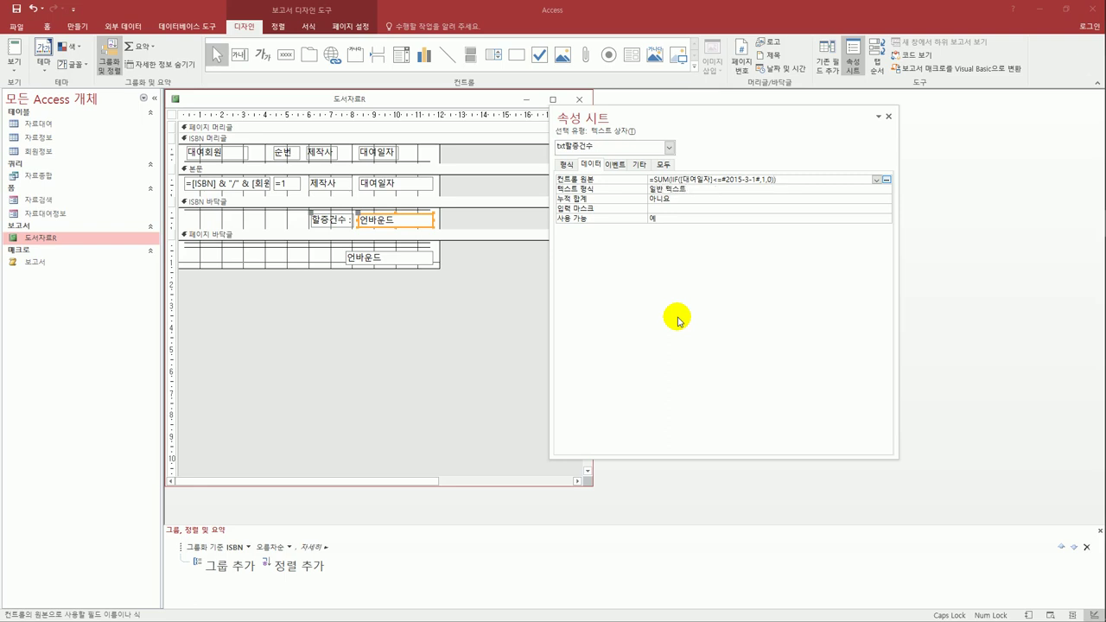
{"action": "left_click", "coordinate": [750, 192]}
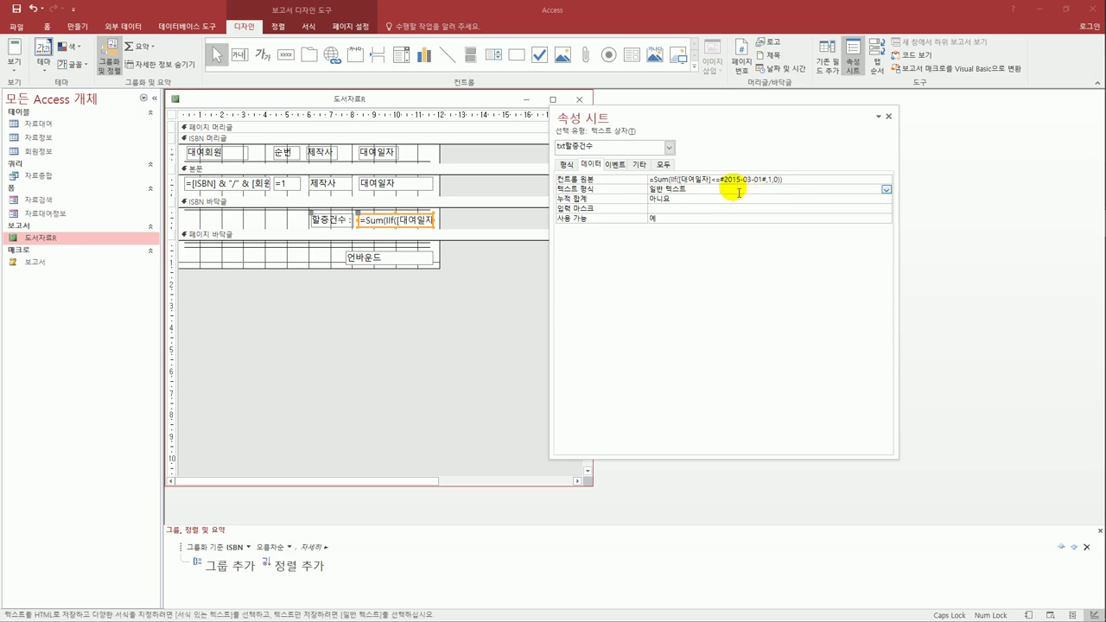
Rewrite the txt할증건수 expression with Count, using "*" as the true part and no false part: =Count(IIf([대여일자]<=#2015-03-01#,"*")).
{"action": "left_click", "coordinate": [655, 179]}
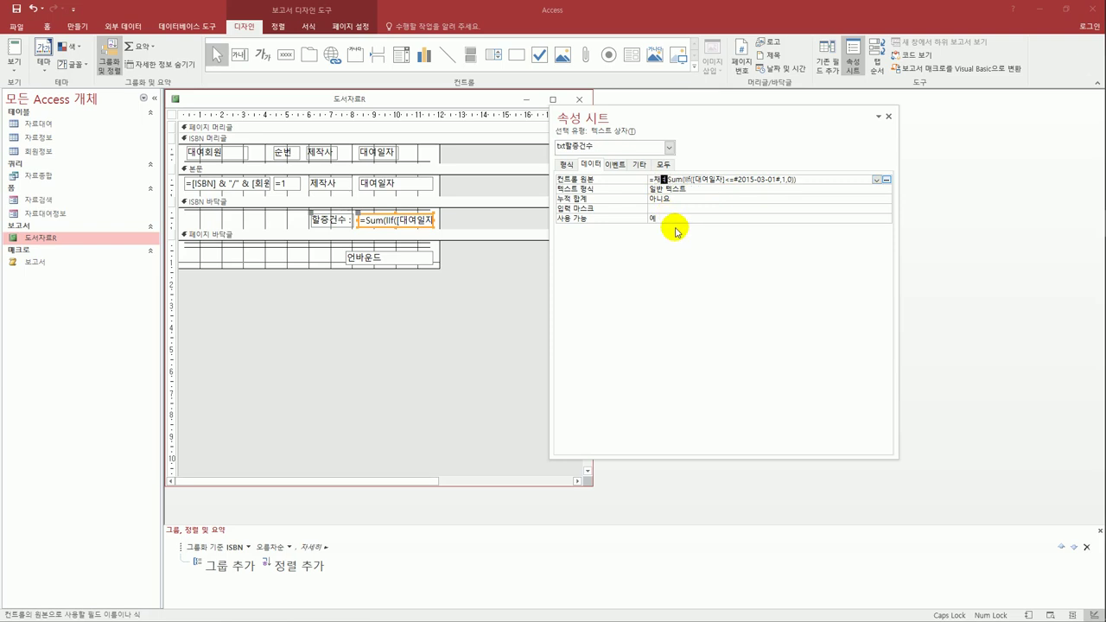
{"action": "type", "text": "COUNT"}
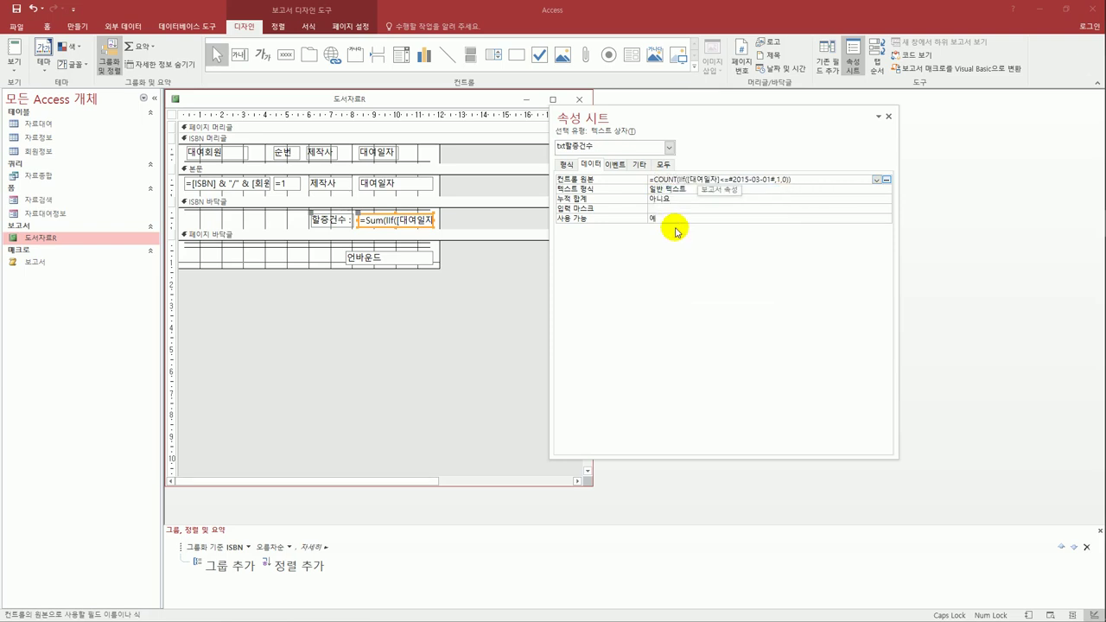
{"action": "type", "text": "("}
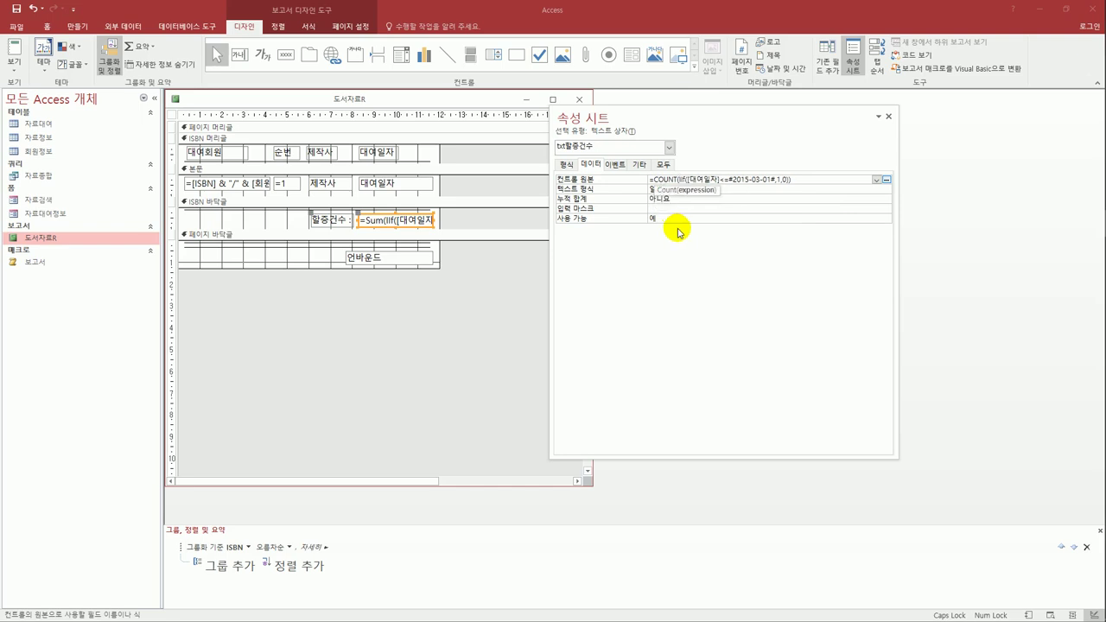
{"action": "left_click", "coordinate": [780, 182]}
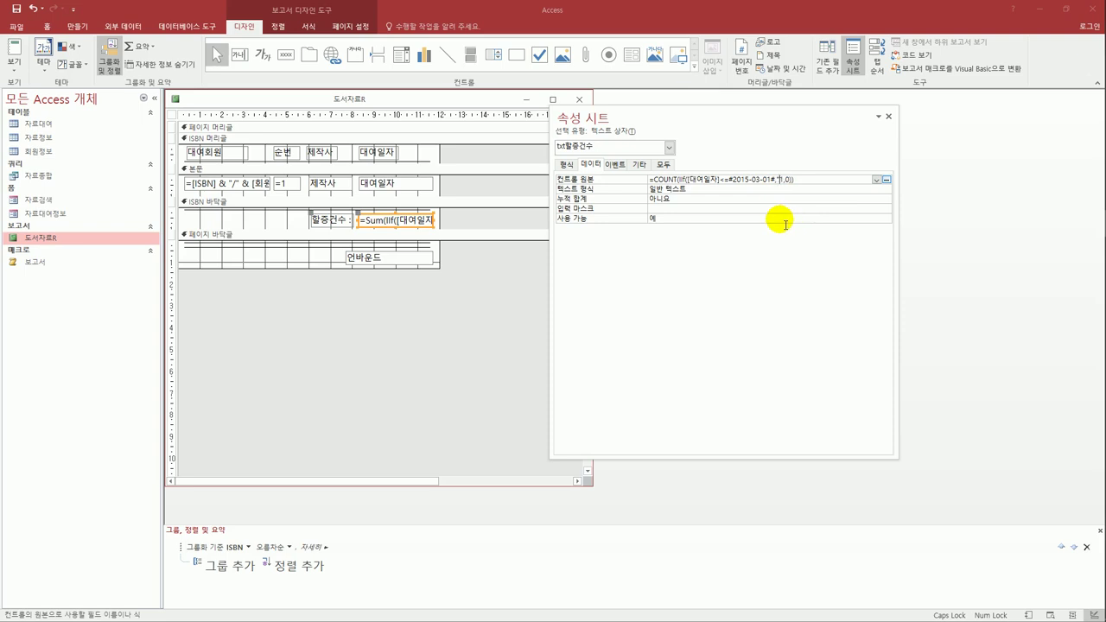
{"action": "key", "text": "Right"}
{"action": "type", "text": "\"#"}
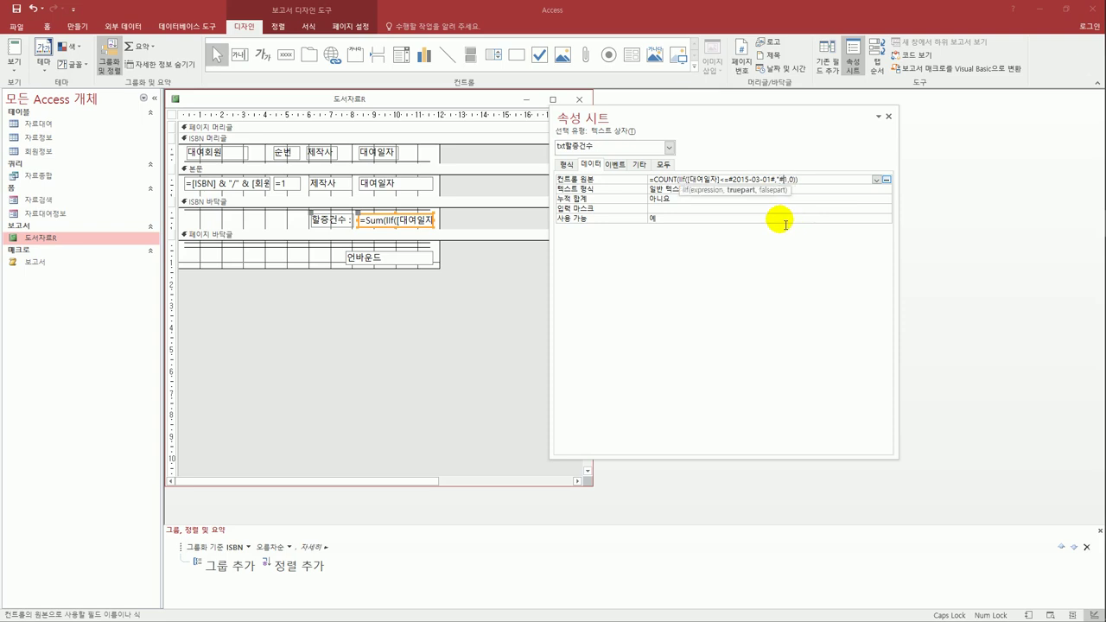
{"action": "key", "text": "BackSpace"}
{"action": "type", "text": "#,\""}
{"action": "key", "text": "Delete"}
{"action": "key", "text": "Delete"}
{"action": "key", "text": "Delete"}
{"action": "key", "text": "Return"}
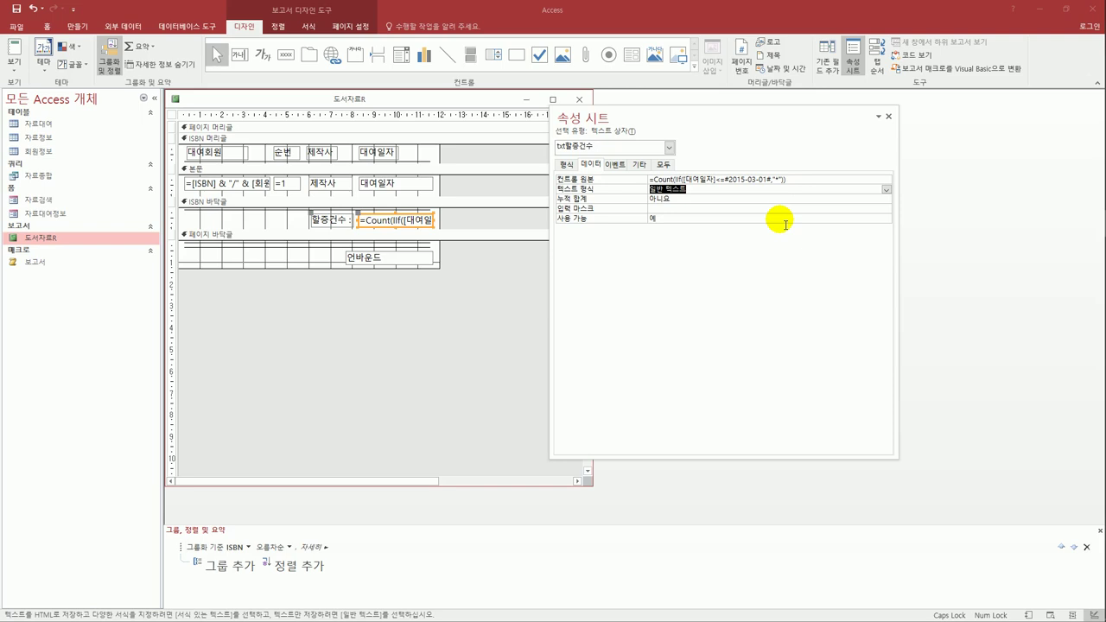
Set the control source of the txt페이지 text box in the page footer to =[Page] & " / " & [Pages].
{"action": "left_click", "coordinate": [780, 218]}
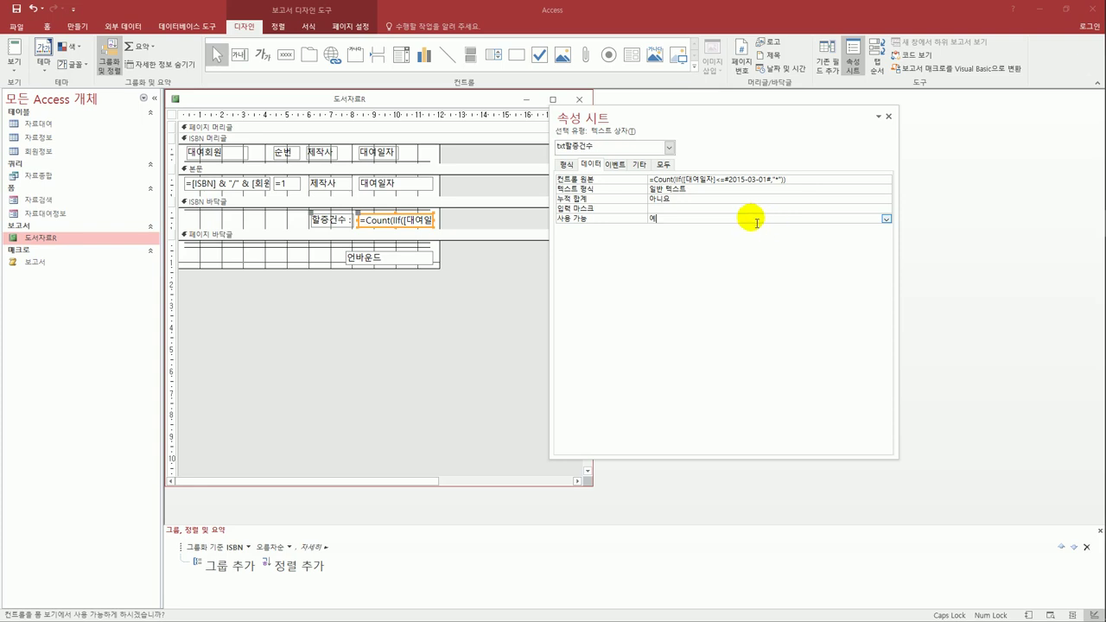
{"action": "left_click", "coordinate": [378, 265]}
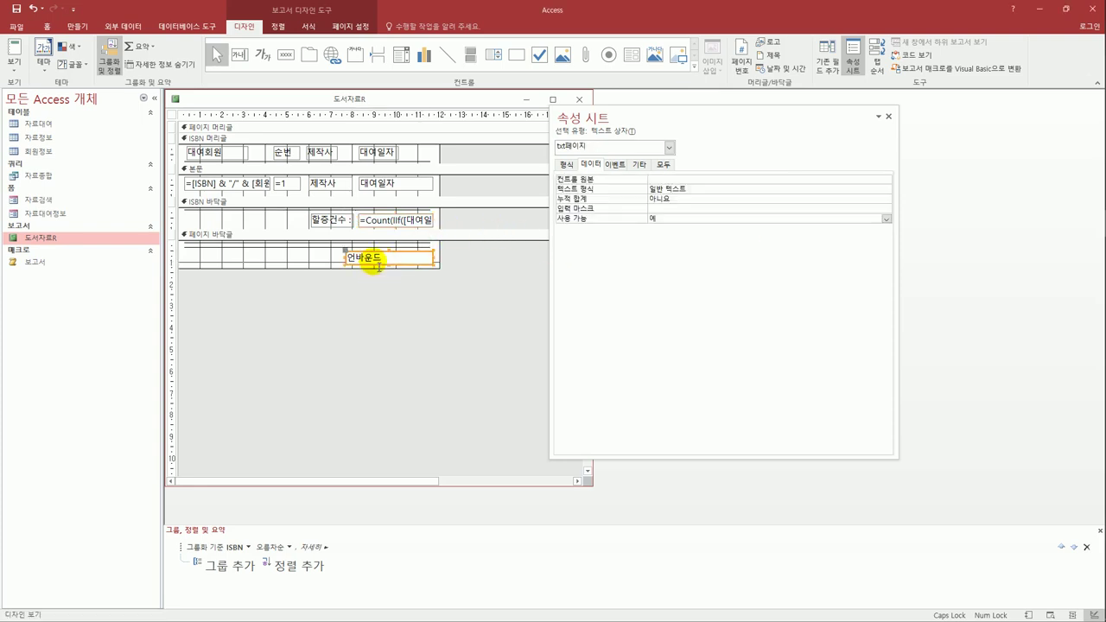
{"action": "left_click", "coordinate": [655, 178]}
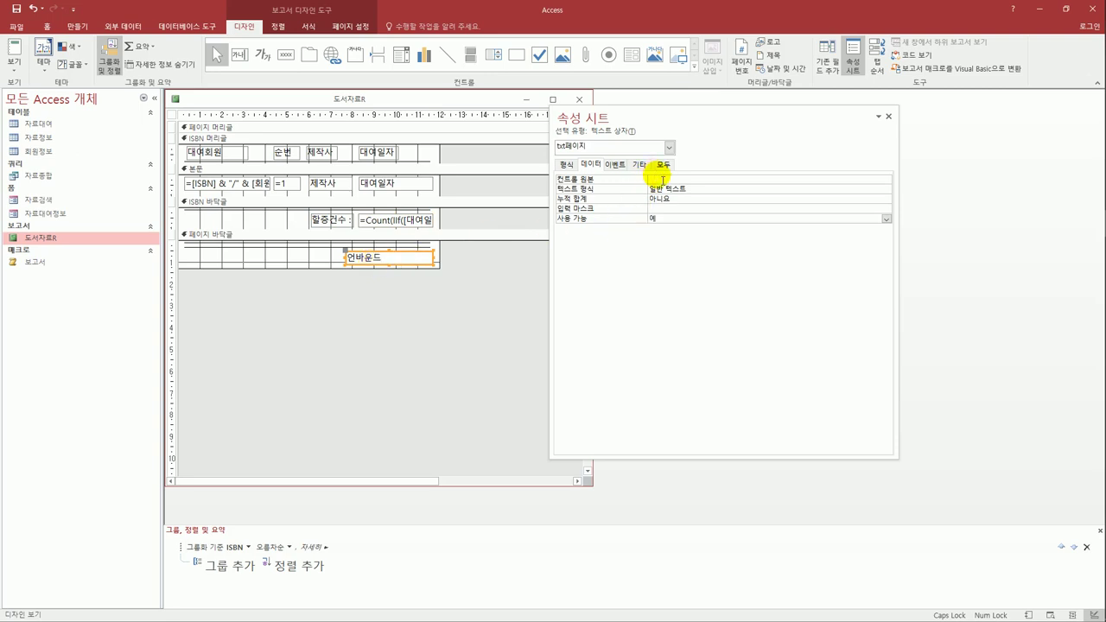
{"action": "type", "text": "="}
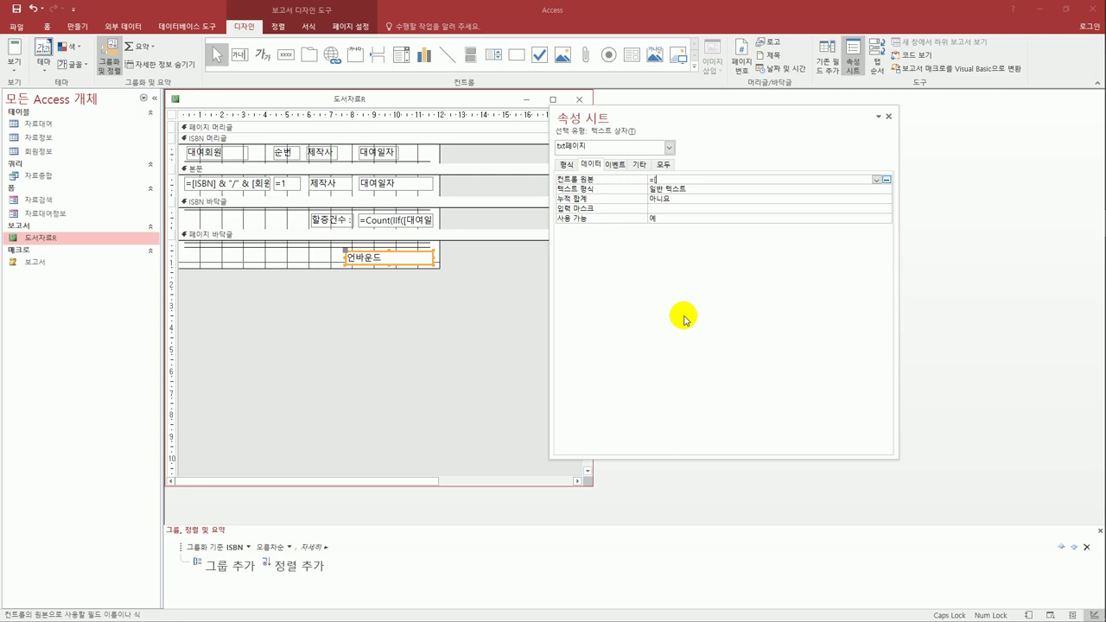
{"action": "type", "text": "[PAGE] & \" / \" & [Pages]"}
{"action": "key", "text": "Return"}
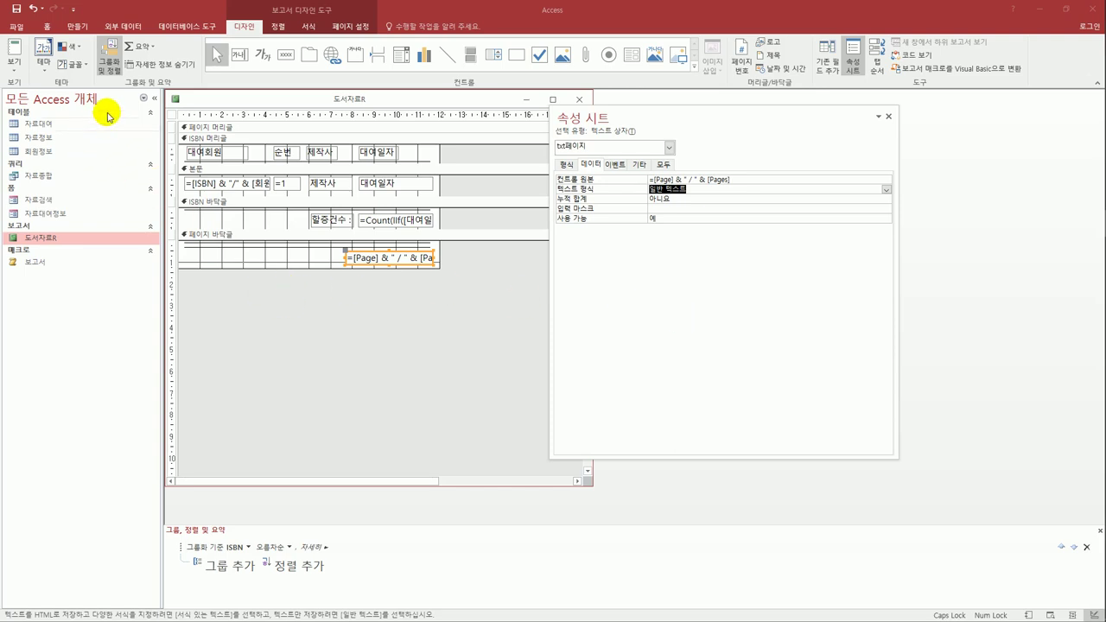
Check the 도서자료R report in print preview: group numbering, hidden duplicate makers, 할증건수 and page number, and close the preview.
{"action": "left_click", "coordinate": [15, 78]}
{"action": "left_click", "coordinate": [26, 109]}
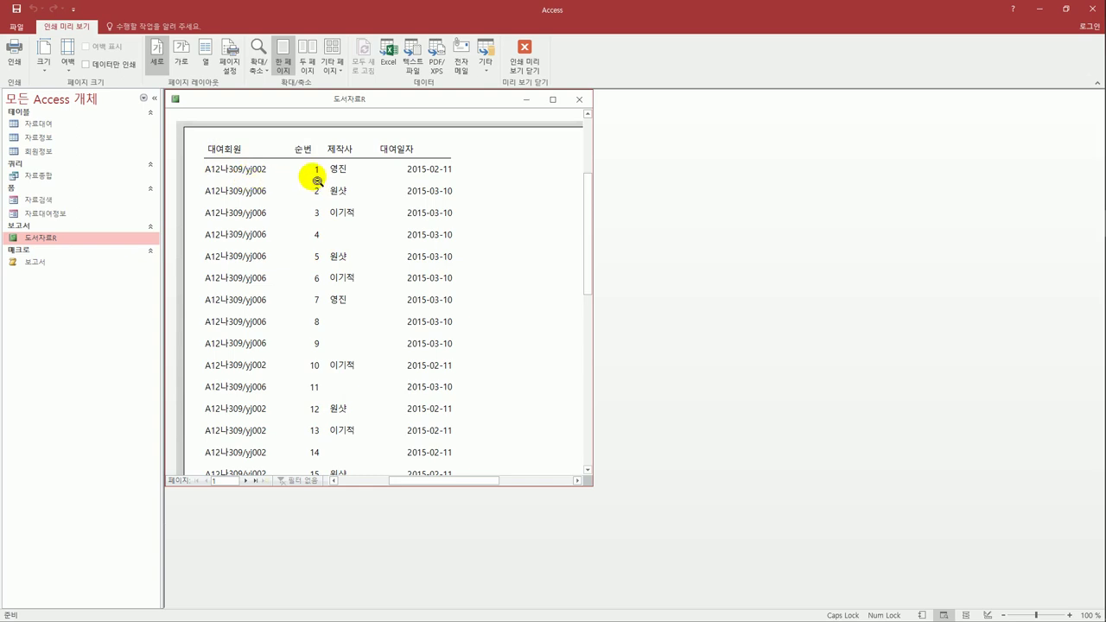
{"action": "scroll", "coordinate": [333, 344], "scroll_direction": "down", "scroll_amount": 1}
{"action": "scroll", "coordinate": [333, 344], "scroll_direction": "down", "scroll_amount": 4}
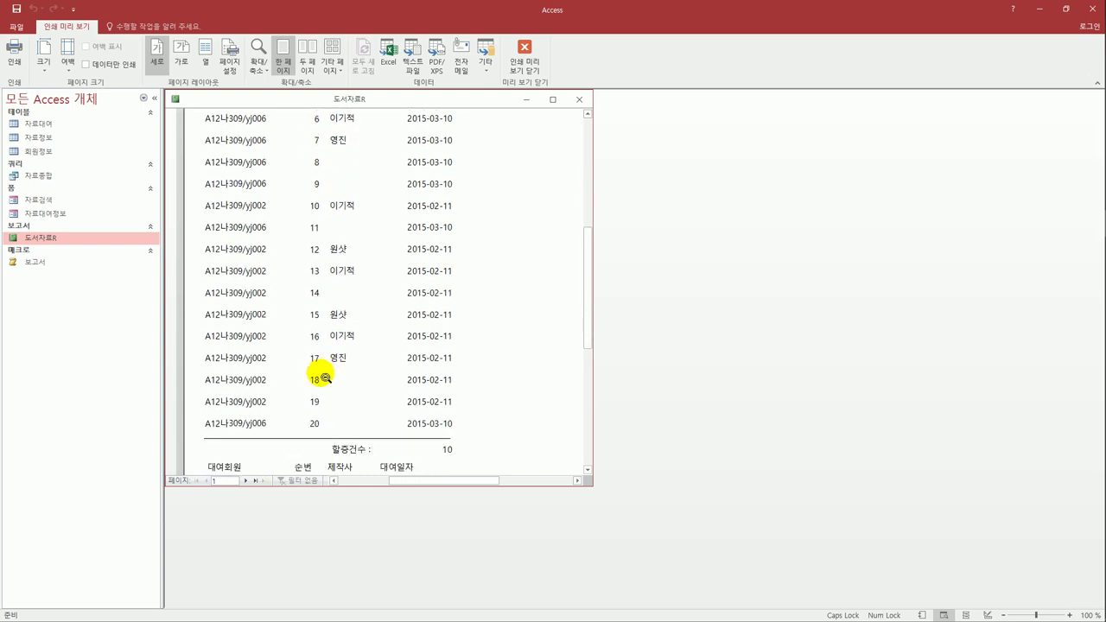
{"action": "scroll", "coordinate": [320, 389], "scroll_direction": "down", "scroll_amount": 2}
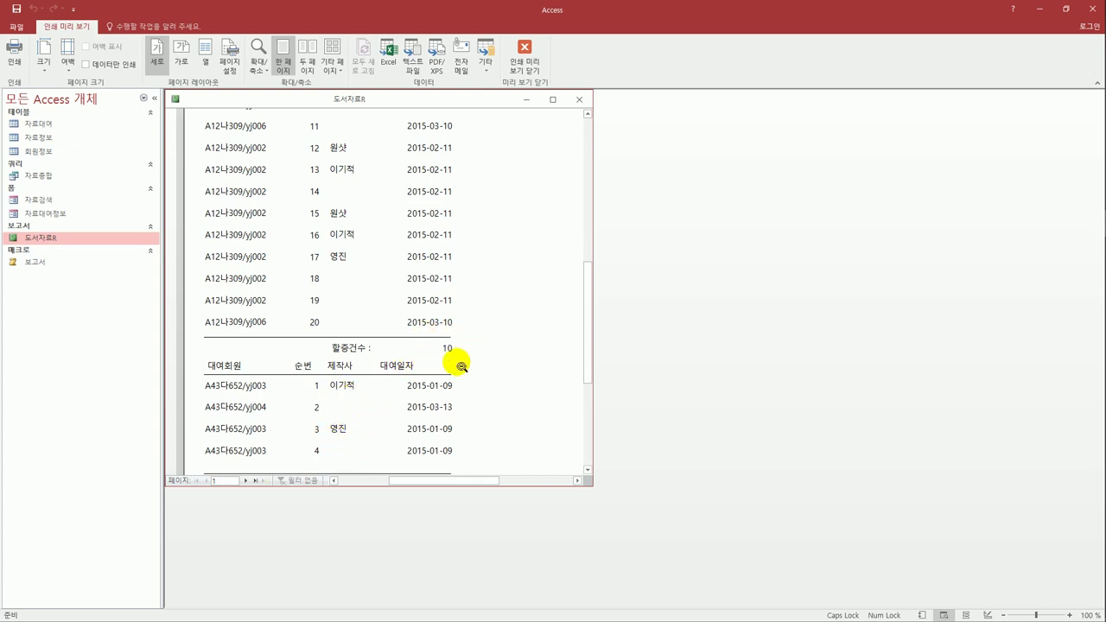
{"action": "scroll", "coordinate": [461, 366], "scroll_direction": "down", "scroll_amount": 1}
{"action": "scroll", "coordinate": [462, 367], "scroll_direction": "down", "scroll_amount": 3}
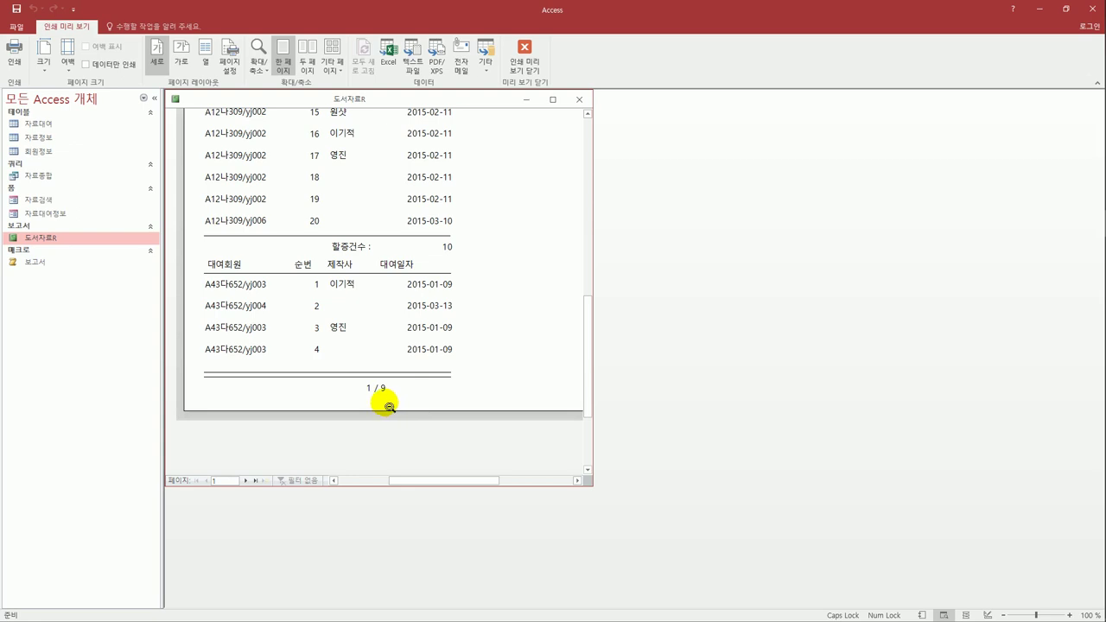
{"action": "left_click", "coordinate": [518, 71]}
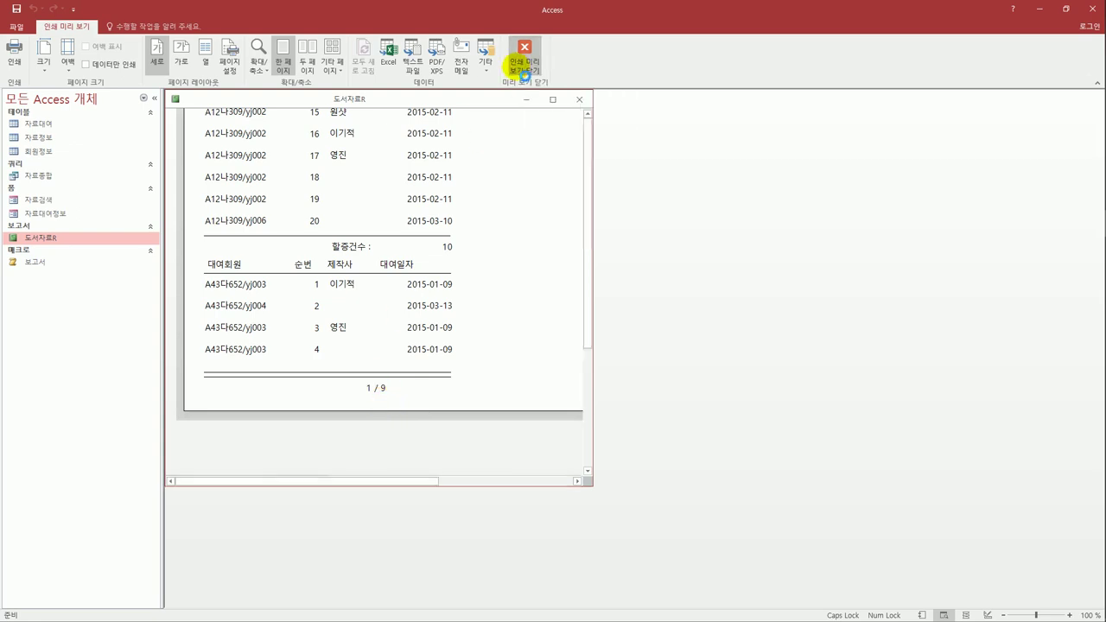
Close the 도서자료R report and open the 자료검색 form in Design view.
{"action": "left_click", "coordinate": [579, 100]}
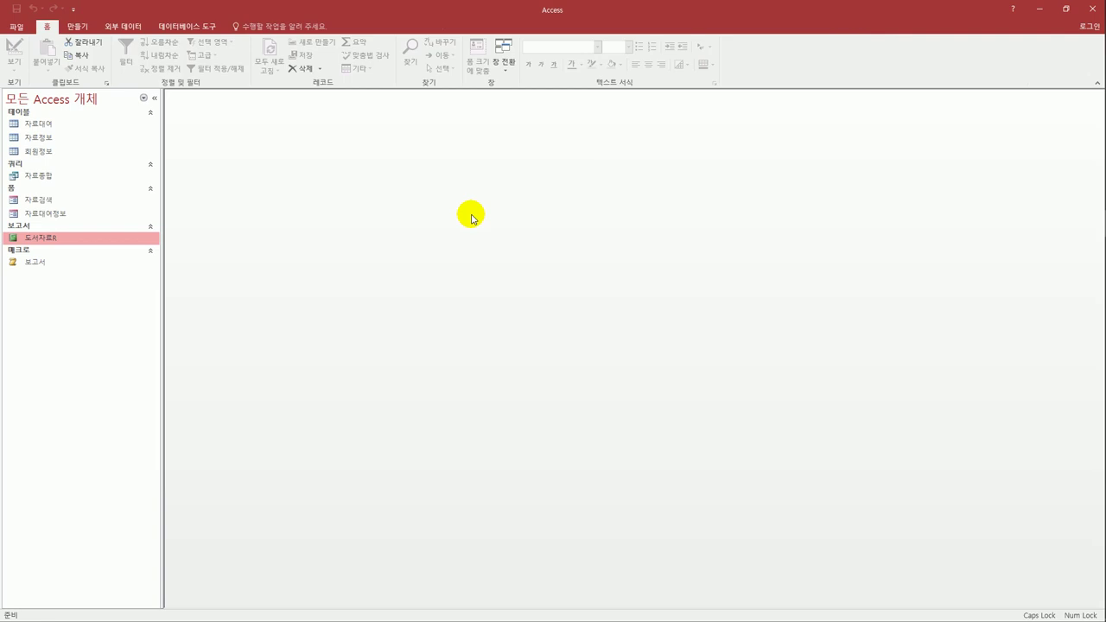
{"action": "left_click", "coordinate": [104, 200]}
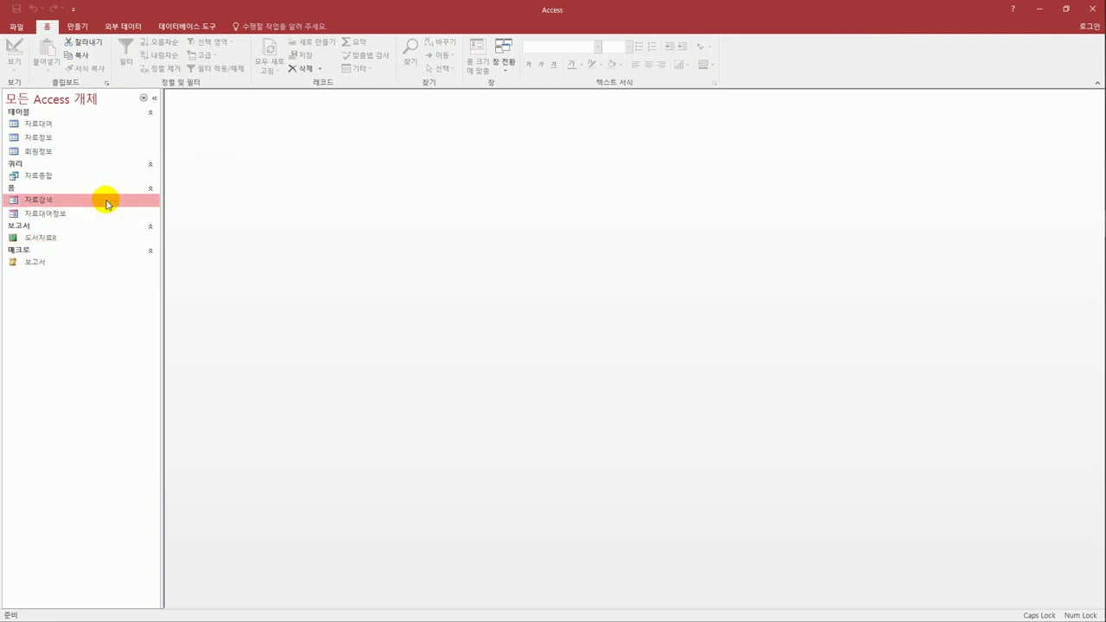
{"action": "right_click", "coordinate": [52, 200]}
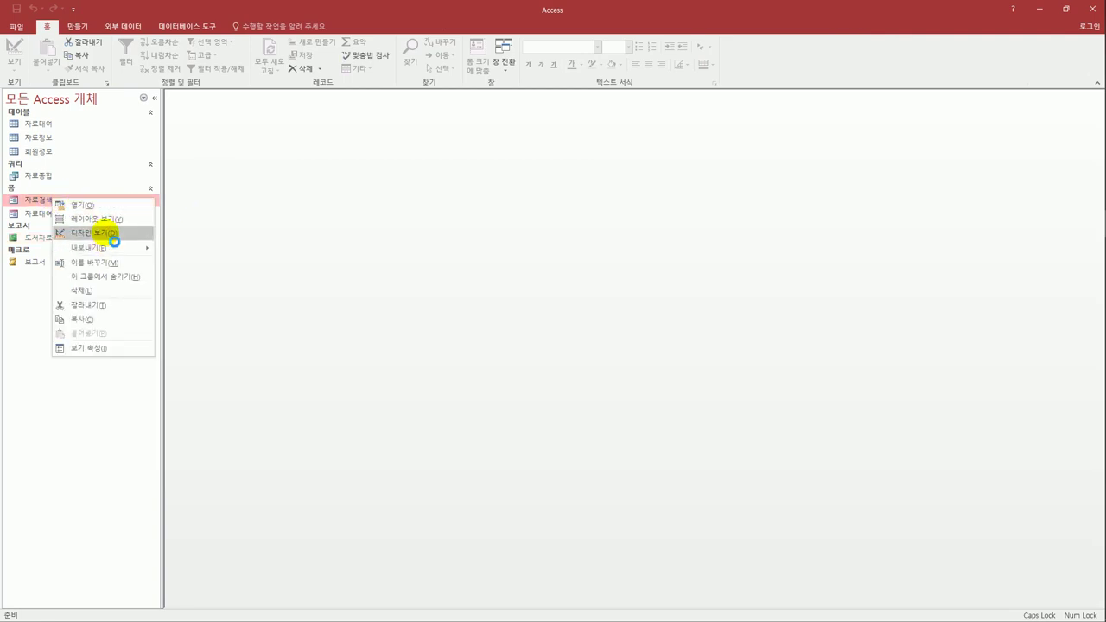
{"action": "left_click", "coordinate": [108, 235]}
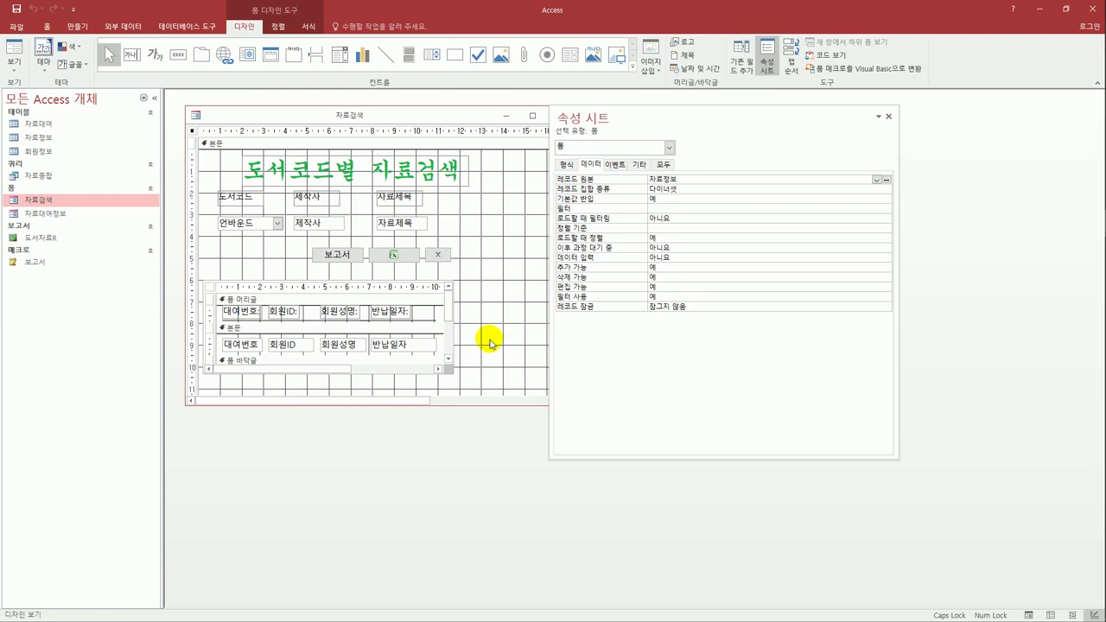
Set the On Click event of the cmd닫기 button on the 자료검색 form to an event procedure ([이벤트 프로시저]).
{"action": "left_click", "coordinate": [437, 260]}
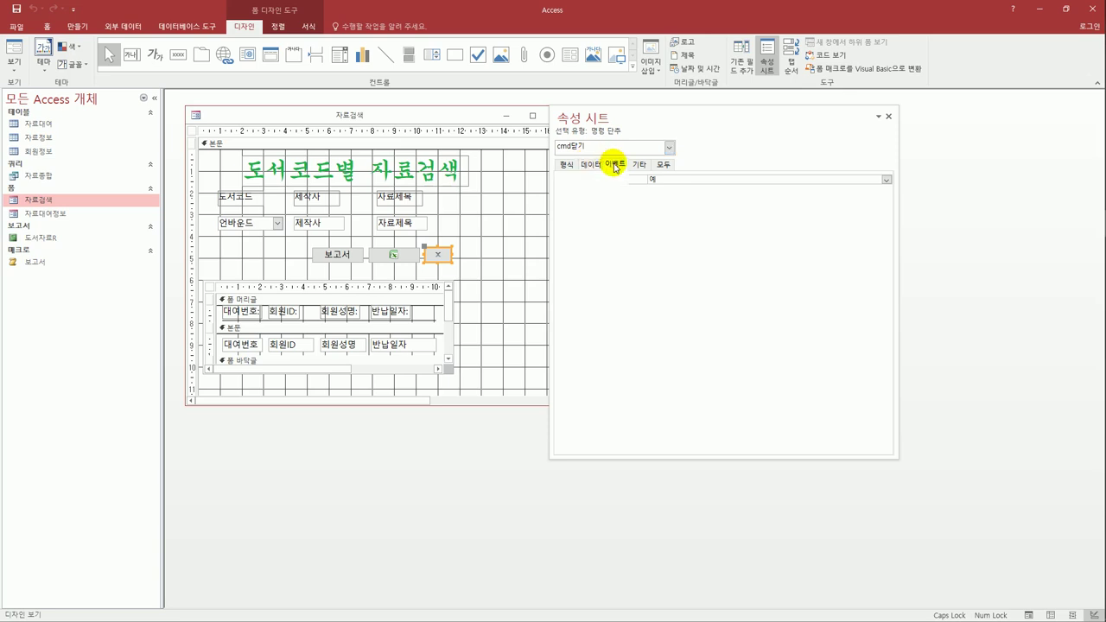
{"action": "left_click", "coordinate": [615, 166]}
{"action": "left_click", "coordinate": [692, 179]}
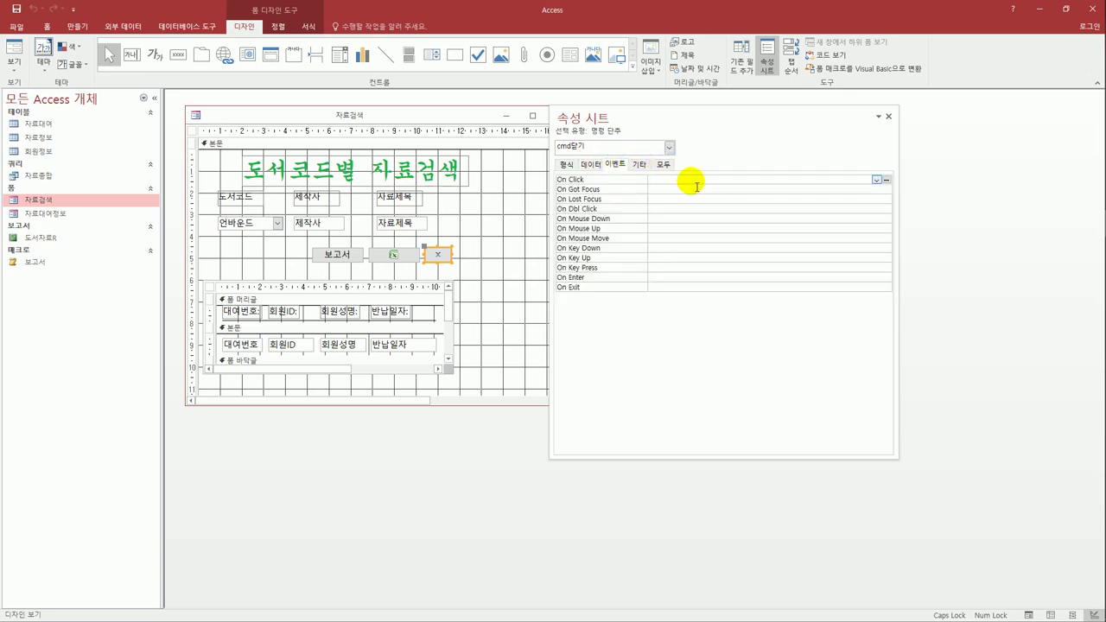
{"action": "left_click", "coordinate": [875, 180]}
{"action": "left_click", "coordinate": [863, 198]}
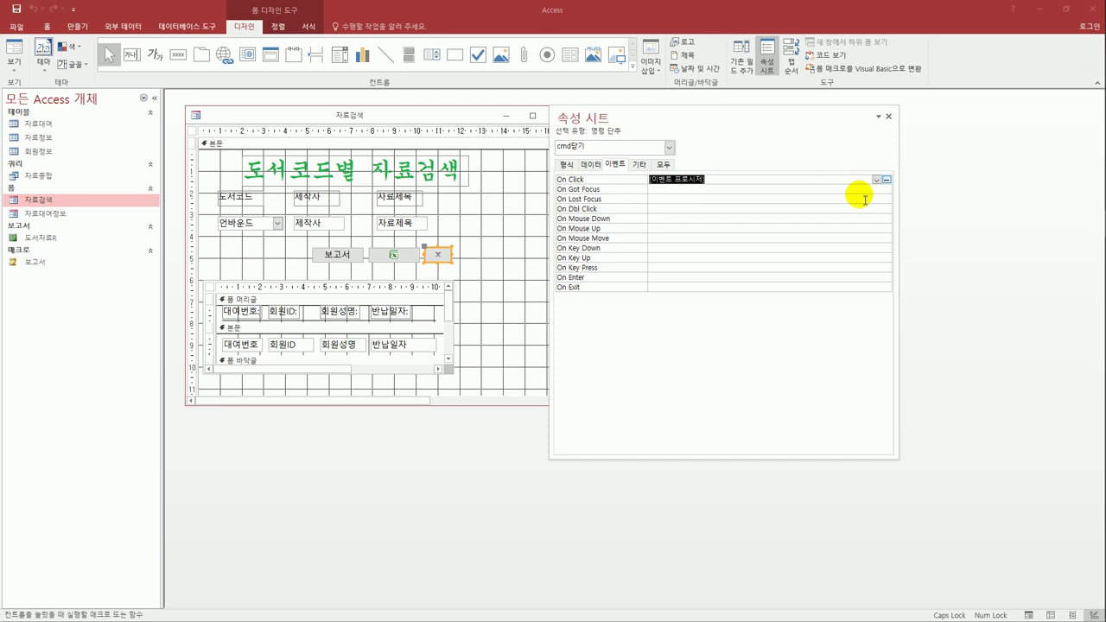
Open the On Click event procedure of cmd닫기 and begin the line a = MsgBox with the prompt "폼을 닫겠습니까?".
{"action": "left_click", "coordinate": [886, 180]}
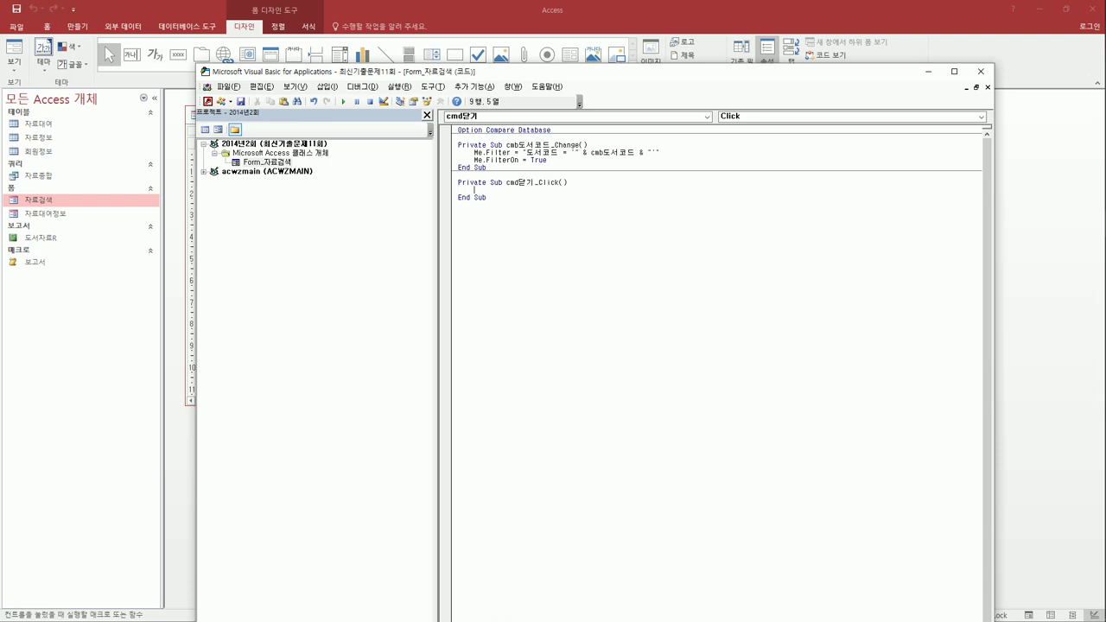
{"action": "type", "text": "A"}
{"action": "type", "text": "a = ㅂ"}
{"action": "key", "text": "BackSpace"}
{"action": "type", "text": "msgbox(\""}
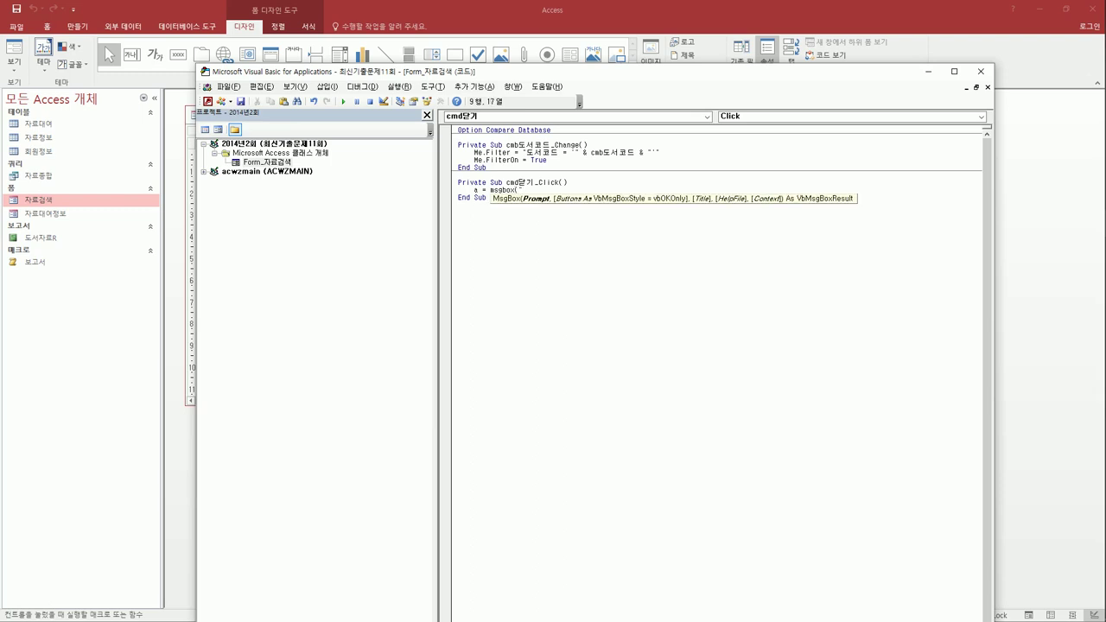
{"action": "type", "text": "폼을 ㄷ닫ㄱ겠습니다"}
{"action": "key", "text": "BackSpace"}
{"action": "type", "text": "ㄷ"}
{"action": "type", "text": "?"}
{"action": "type", "text": "\""}
{"action": "type", "text": ","}
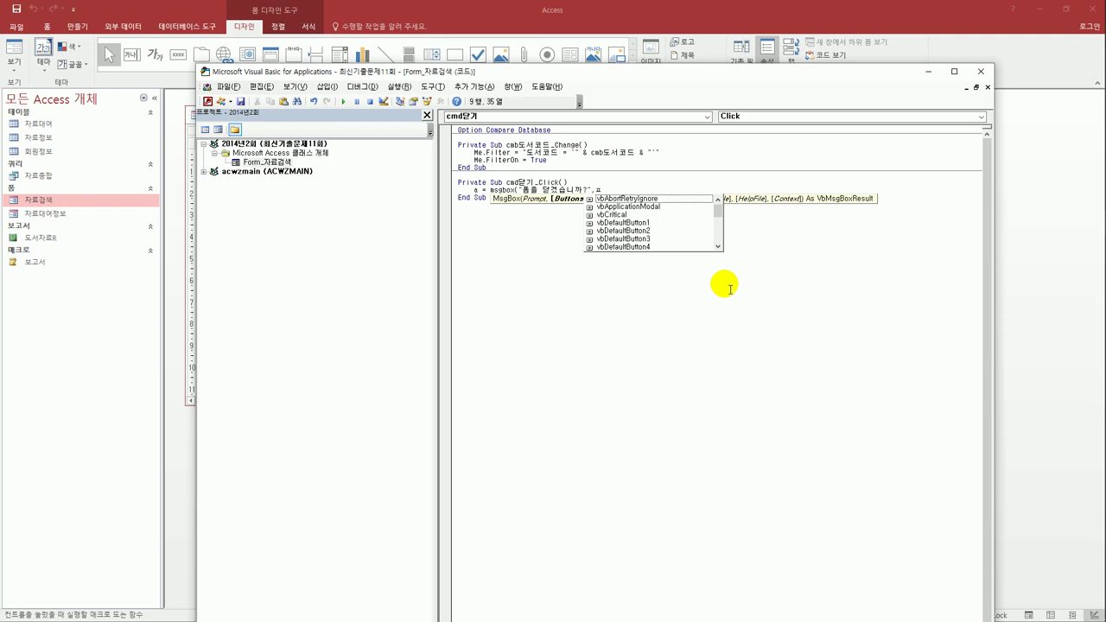
Complete the MsgBox call with the vbYesNo buttons and the title "폼닫기".
{"action": "type", "text": "vby"}
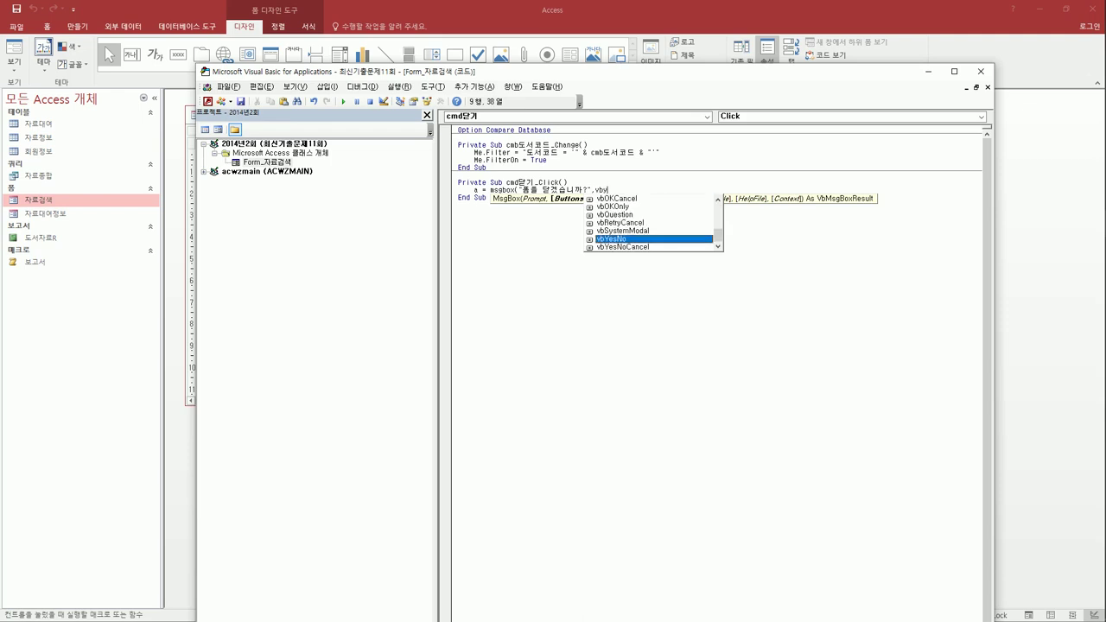
{"action": "key", "text": "Tab"}
{"action": "type", "text": ","}
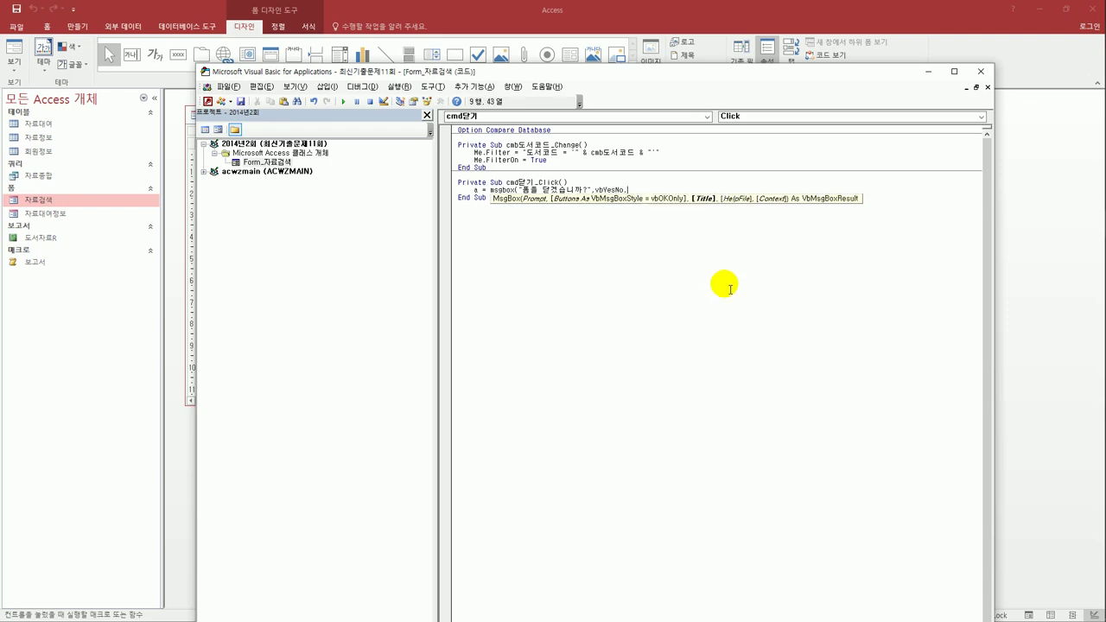
{"action": "type", "text": "\"폼ㄷ"}
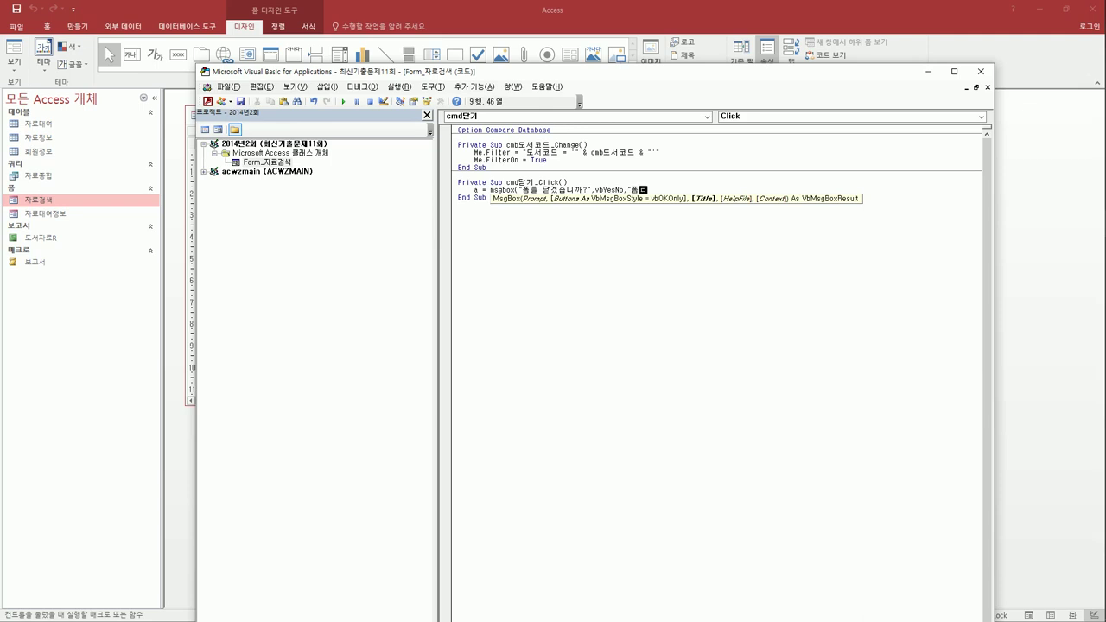
{"action": "type", "text": "닫기\")"}
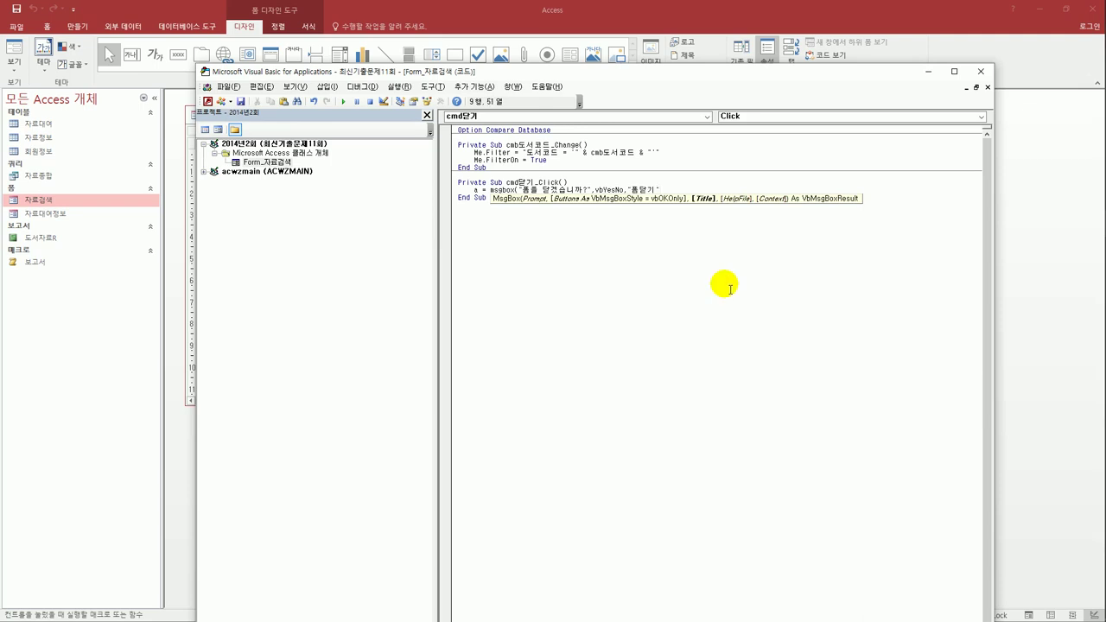
{"action": "key", "text": "Return"}
{"action": "key", "text": "Return"}
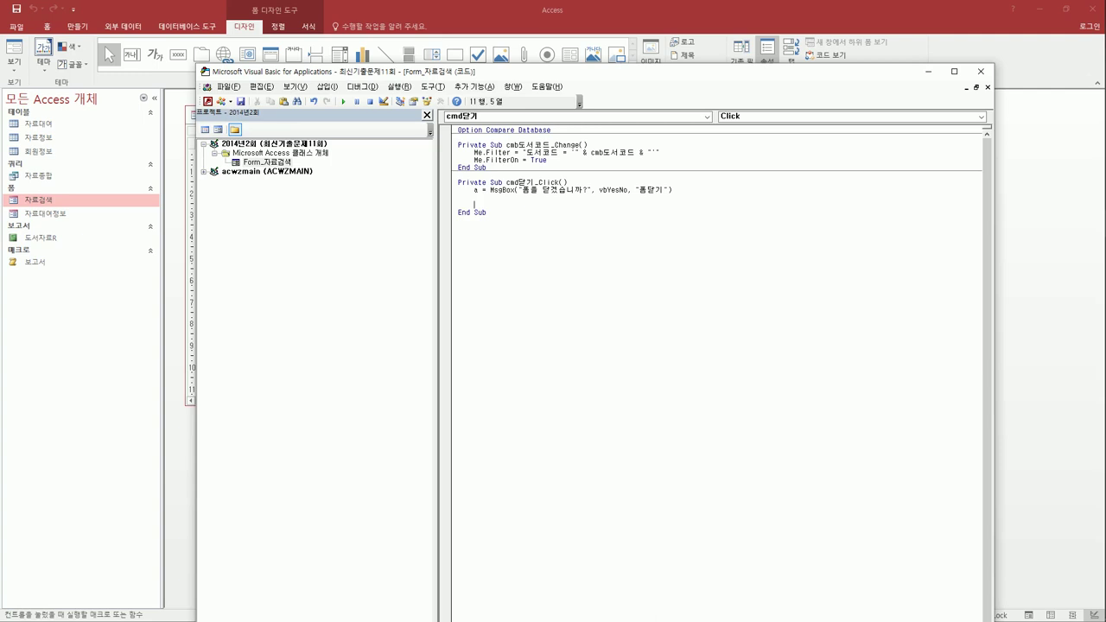
Add an If a = vbYes Then block that runs DoCmd.Close, and close the code editor and the 자료검색 form.
{"action": "type", "text": "ㅑ"}
{"action": "type", "text": "if a = vby"}
{"action": "type", "text": "es the"}
{"action": "type", "text": "n"}
{"action": "key", "text": "Return"}
{"action": "type", "text": "docmd"}
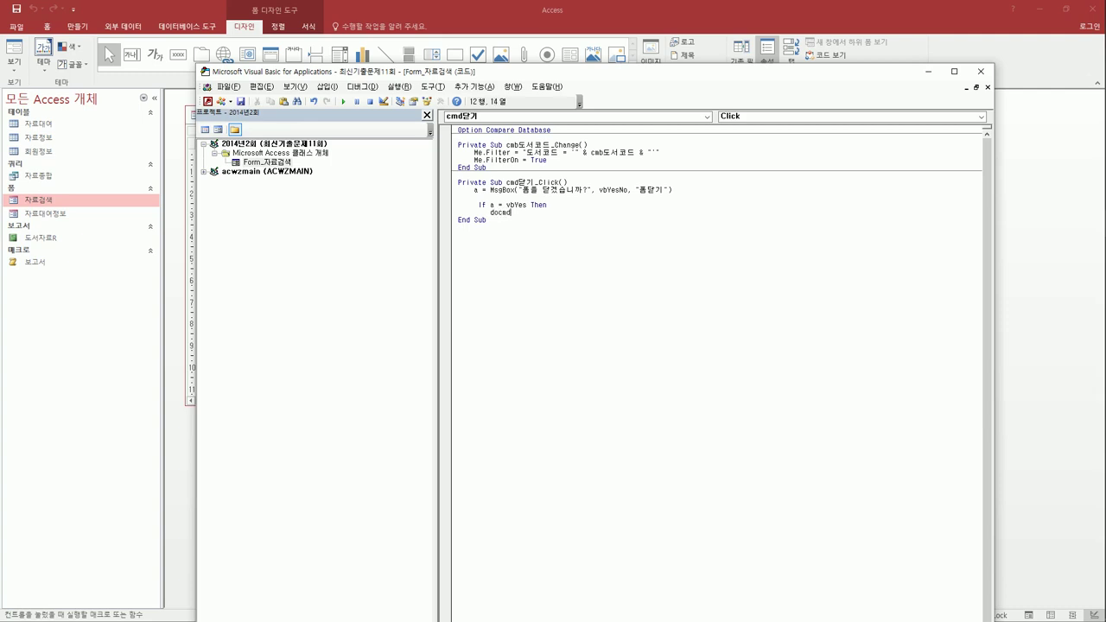
{"action": "type", "text": ".clo"}
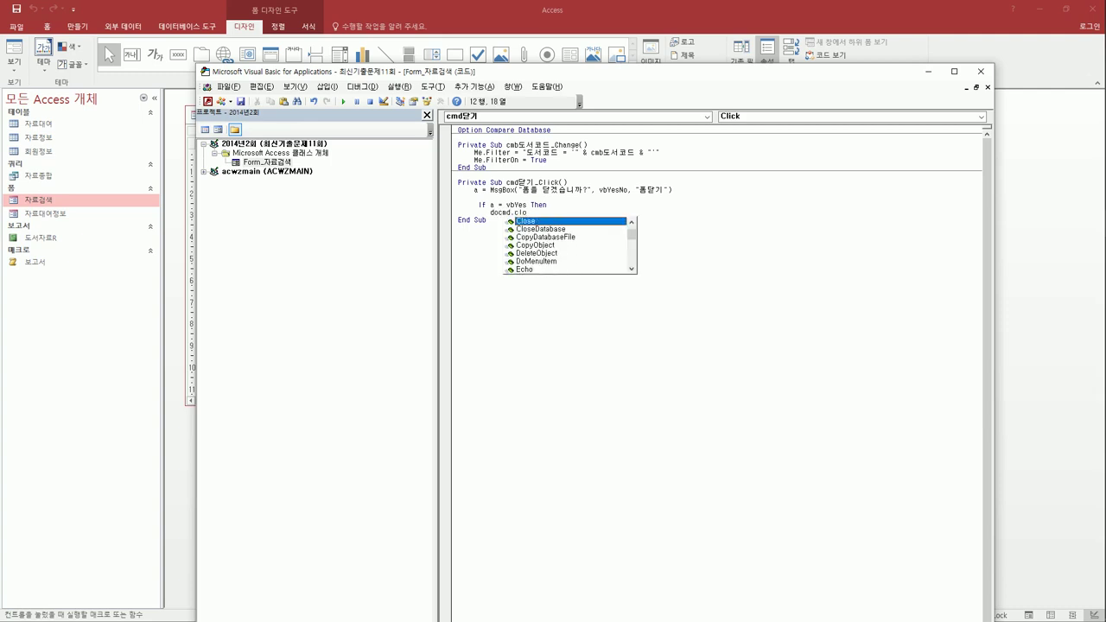
{"action": "key", "text": "Return"}
{"action": "type", "text": "end if"}
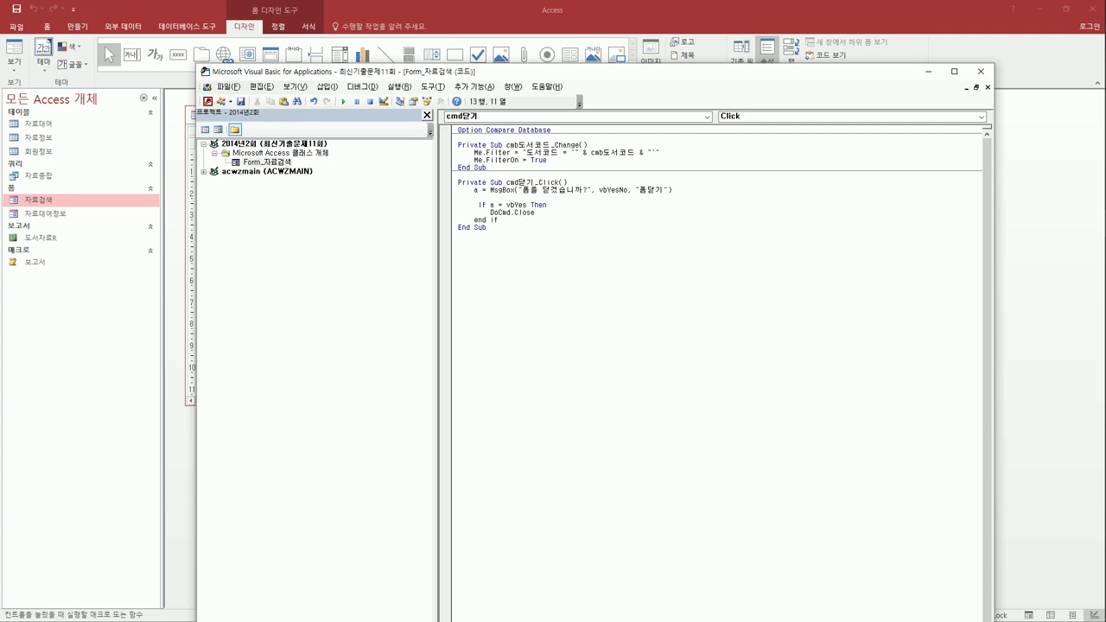
{"action": "key", "text": "Down"}
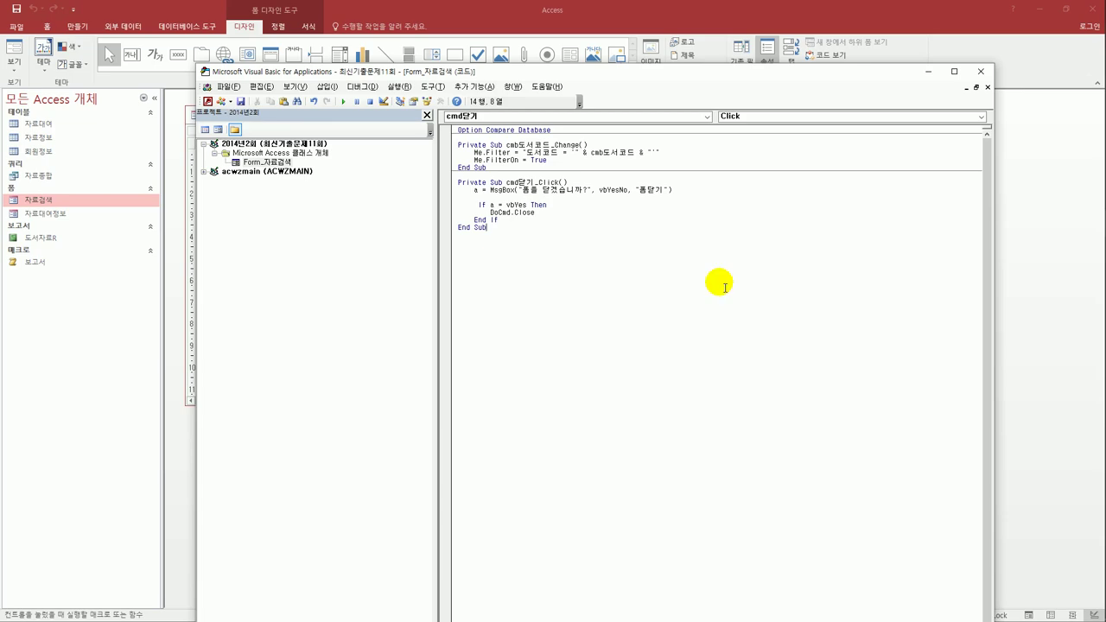
{"action": "left_click", "coordinate": [981, 71]}
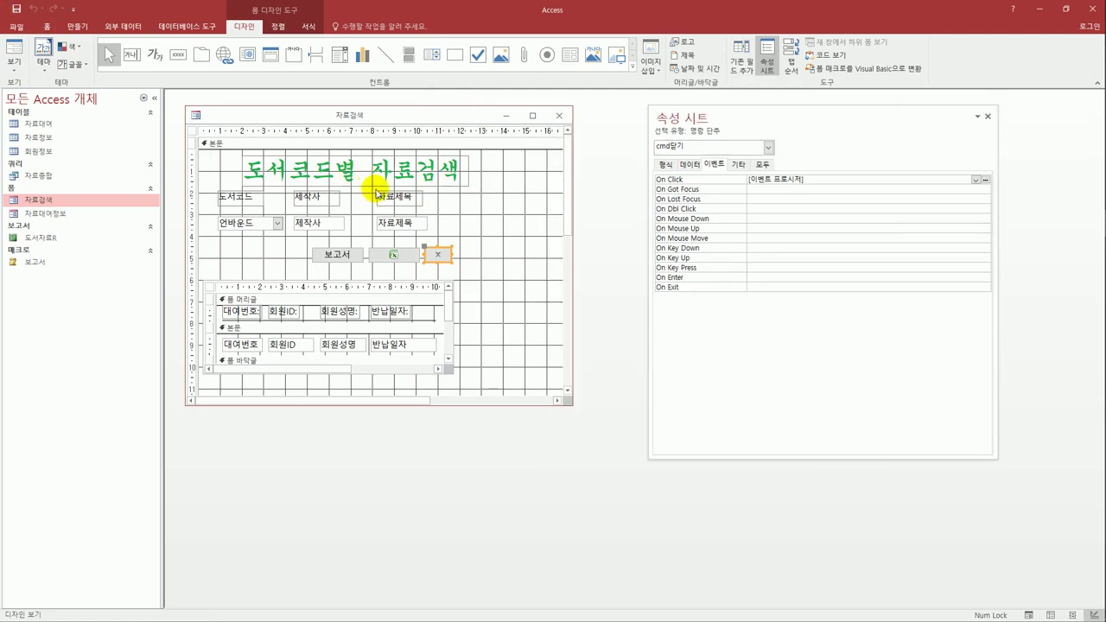
{"action": "left_click", "coordinate": [559, 115]}
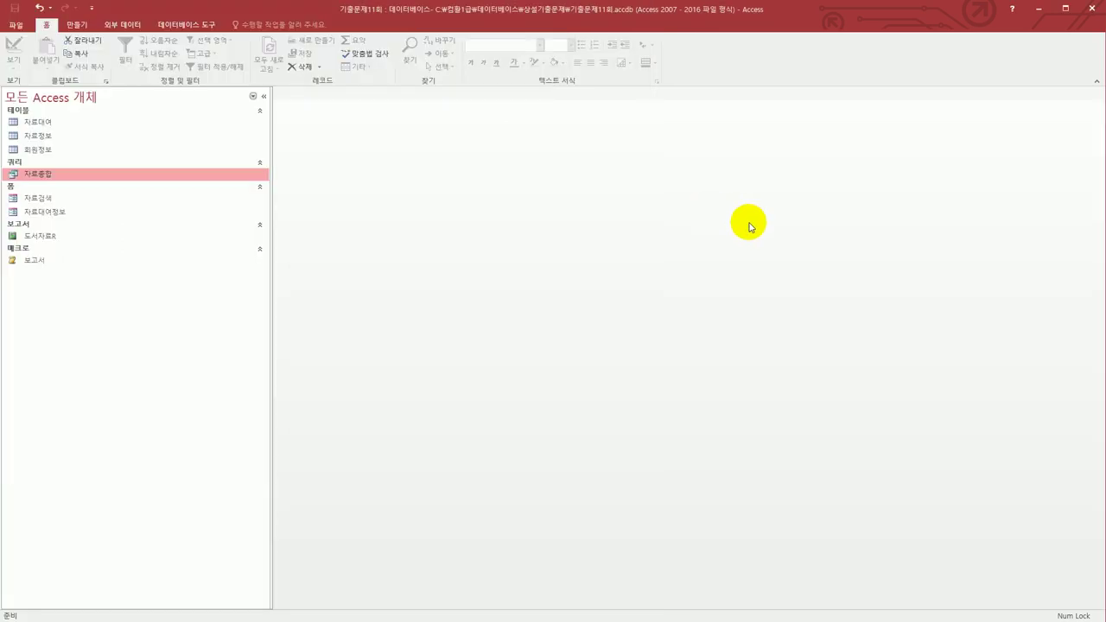
Create a new query in design view containing the 자료대여 and 회원정보 tables.
{"action": "left_click", "coordinate": [87, 30]}
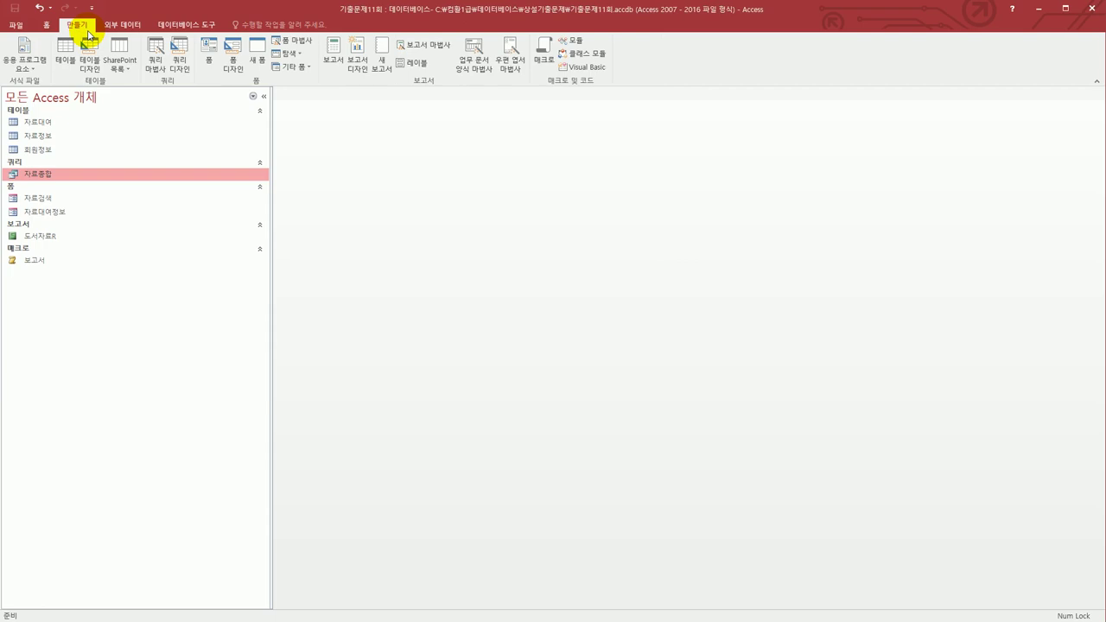
{"action": "left_click", "coordinate": [178, 67]}
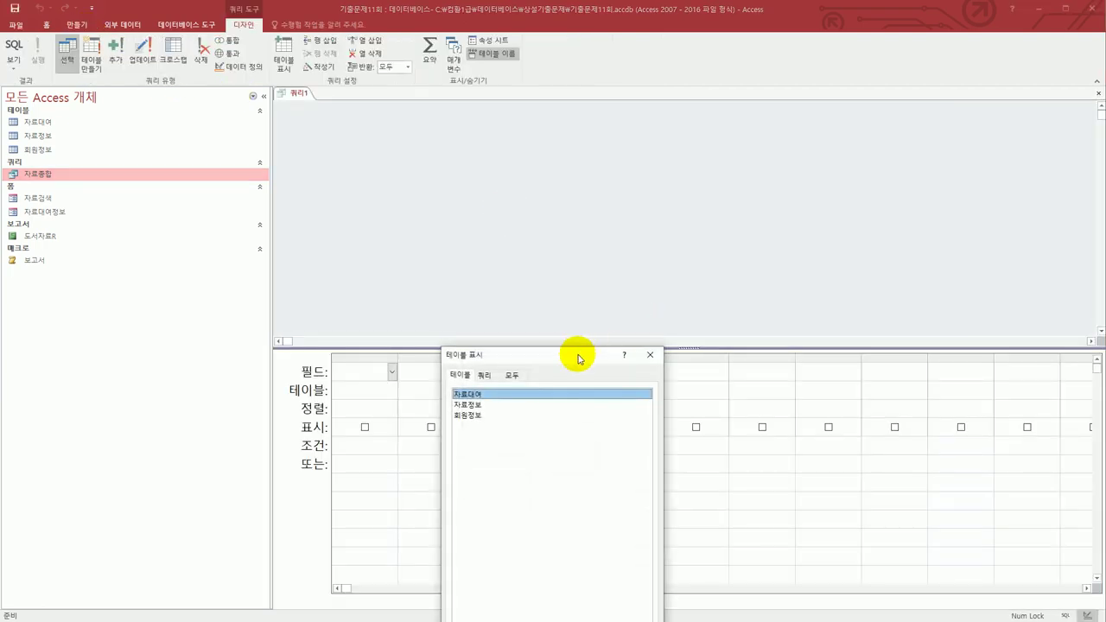
{"action": "left_click_drag", "start_coordinate": [578, 357], "coordinate": [800, 177]}
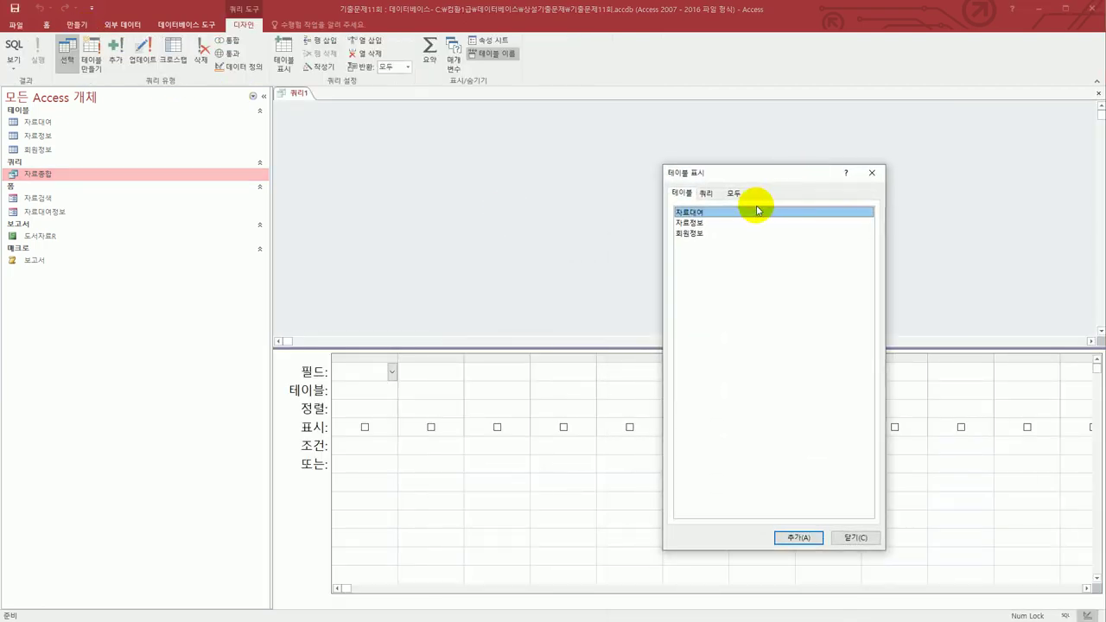
{"action": "double_click", "coordinate": [725, 212]}
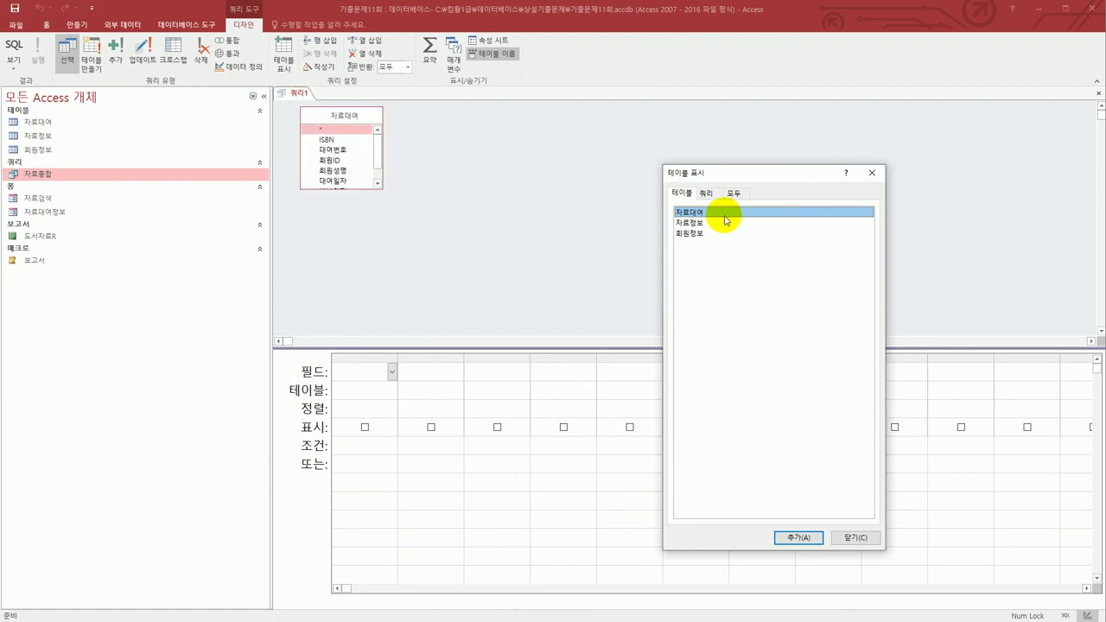
{"action": "double_click", "coordinate": [707, 234]}
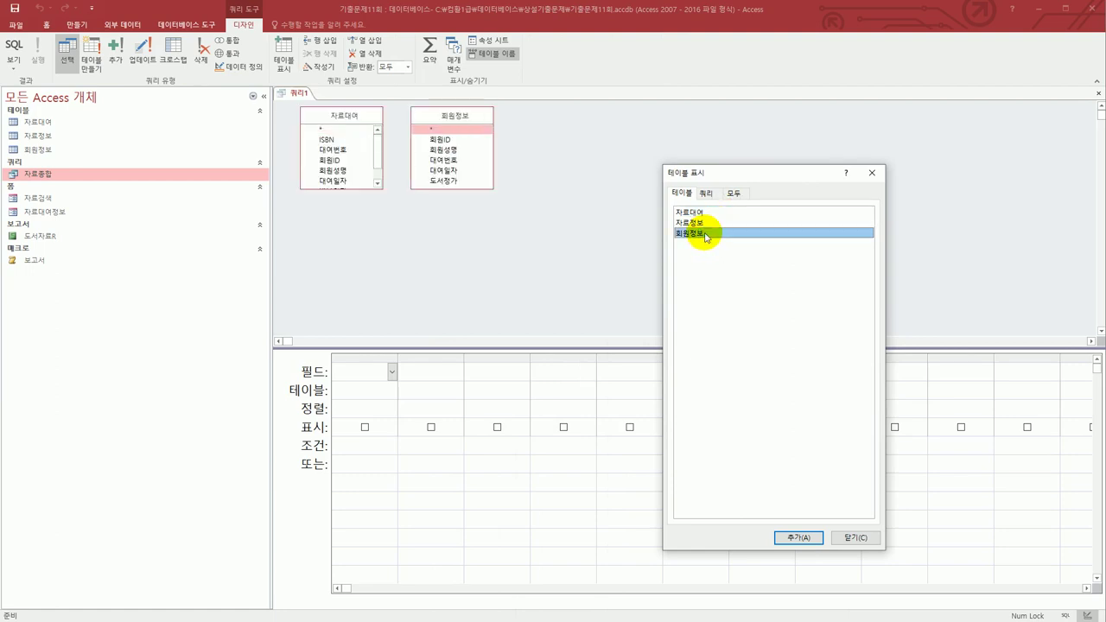
{"action": "left_click", "coordinate": [845, 537]}
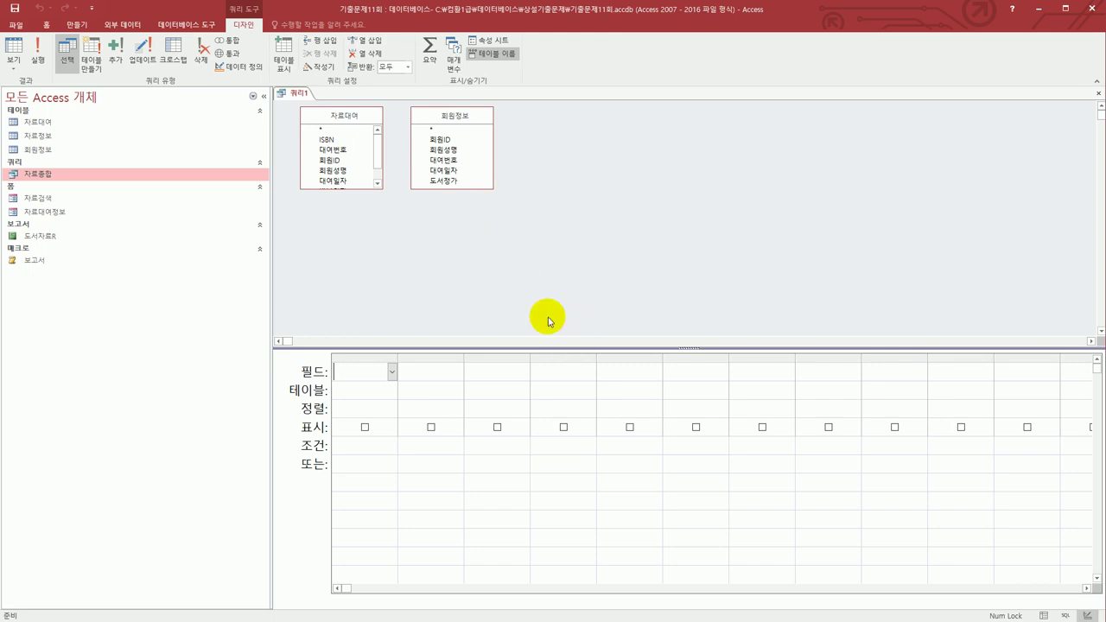
Join the two tables on 대여번호, including only rows where the joined fields match.
{"action": "left_click", "coordinate": [344, 151]}
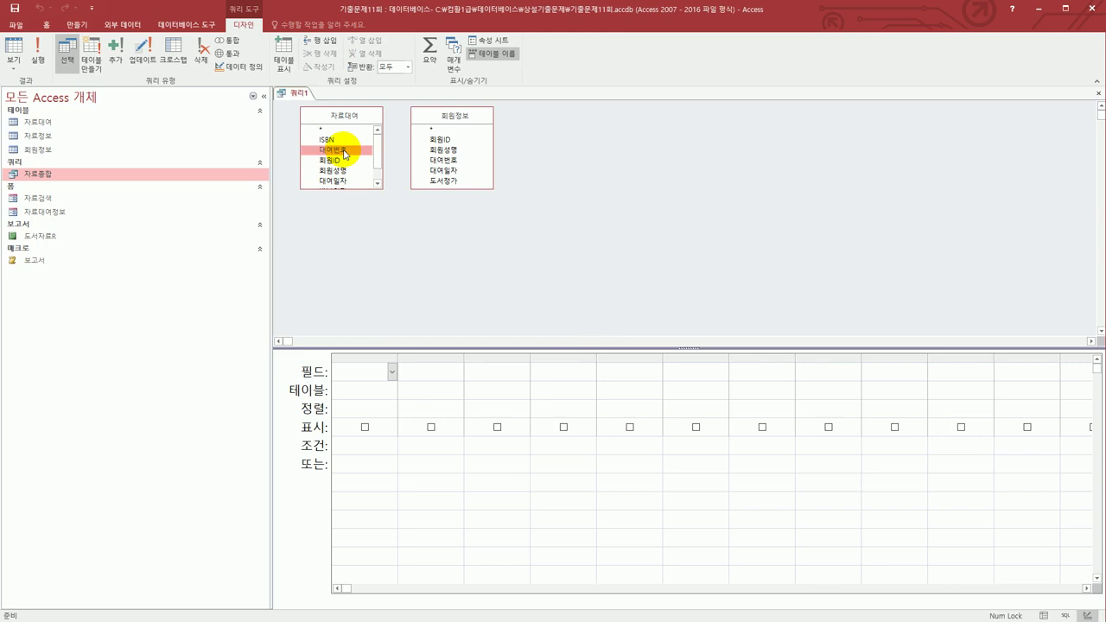
{"action": "left_click_drag", "start_coordinate": [344, 152], "coordinate": [438, 167]}
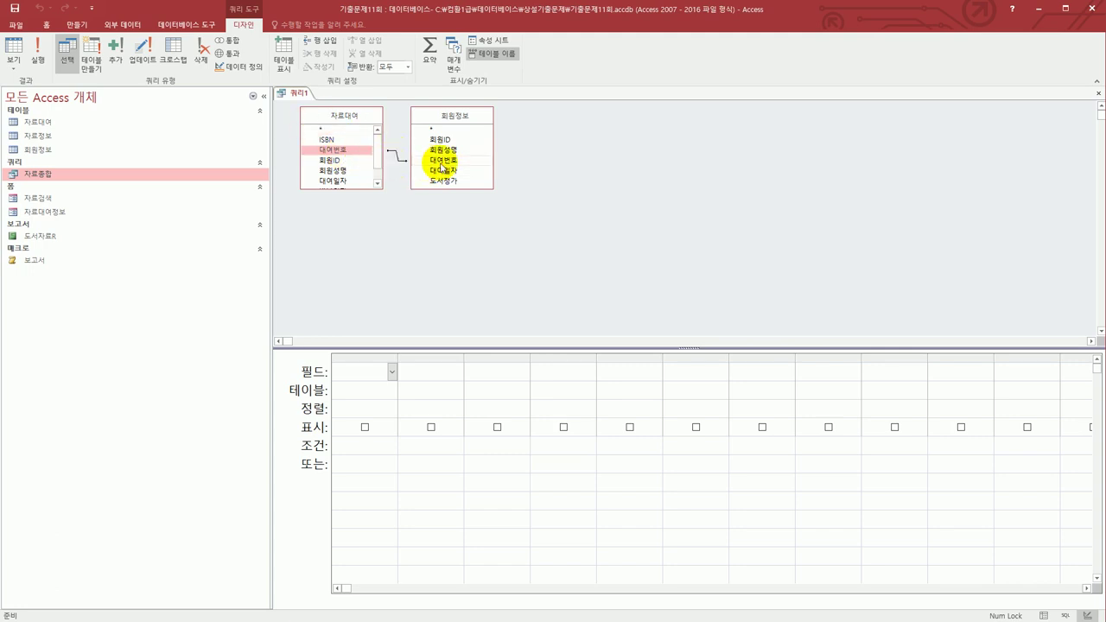
{"action": "double_click", "coordinate": [398, 159]}
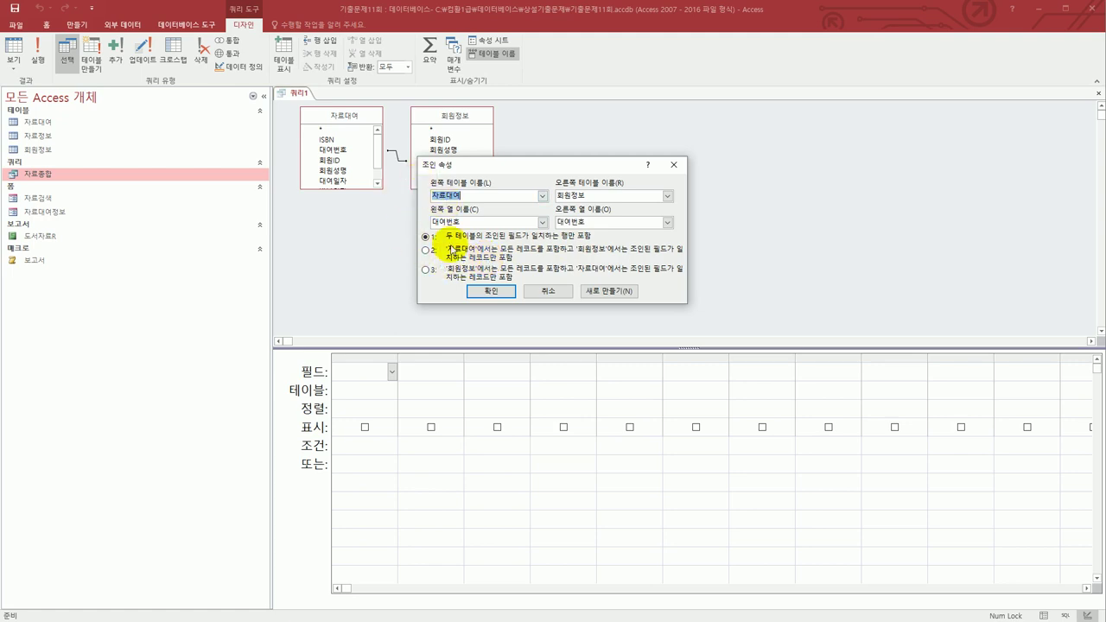
{"action": "left_click", "coordinate": [493, 297]}
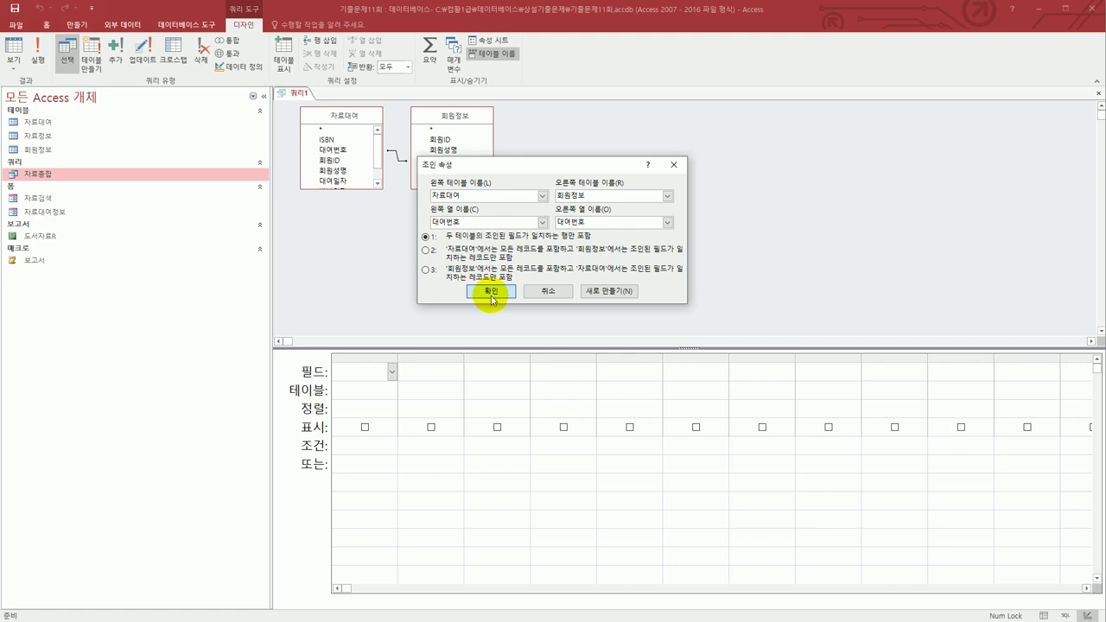
{"action": "left_click", "coordinate": [493, 296]}
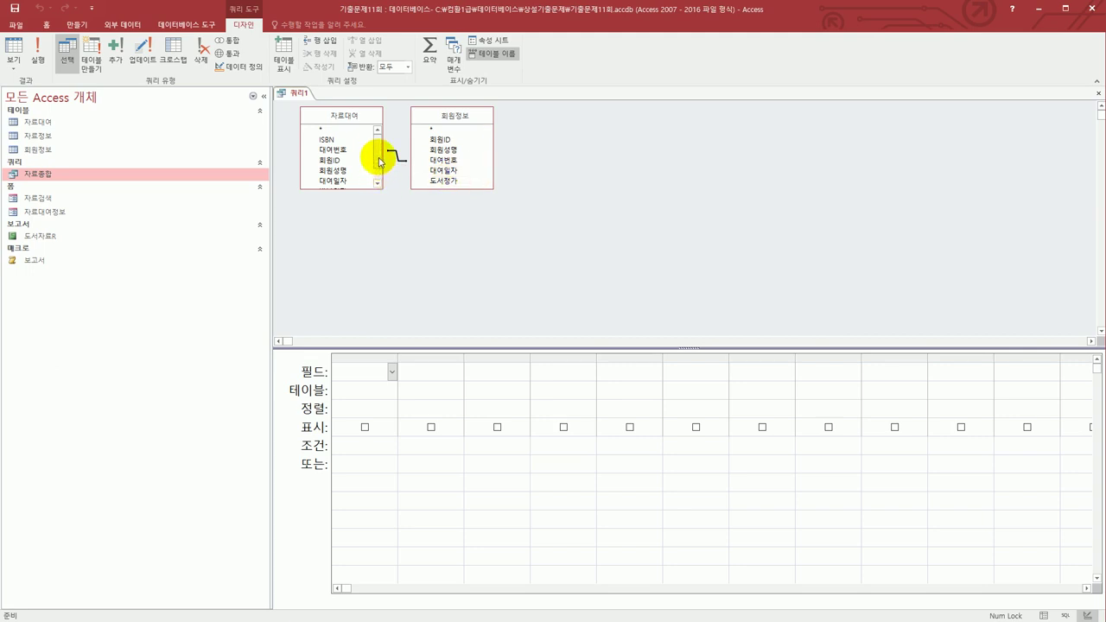
Add 회원성명 from the 회원정보 table to the query as the first field with the alias 성명.
{"action": "scroll", "coordinate": [379, 175], "scroll_direction": "down", "scroll_amount": 1}
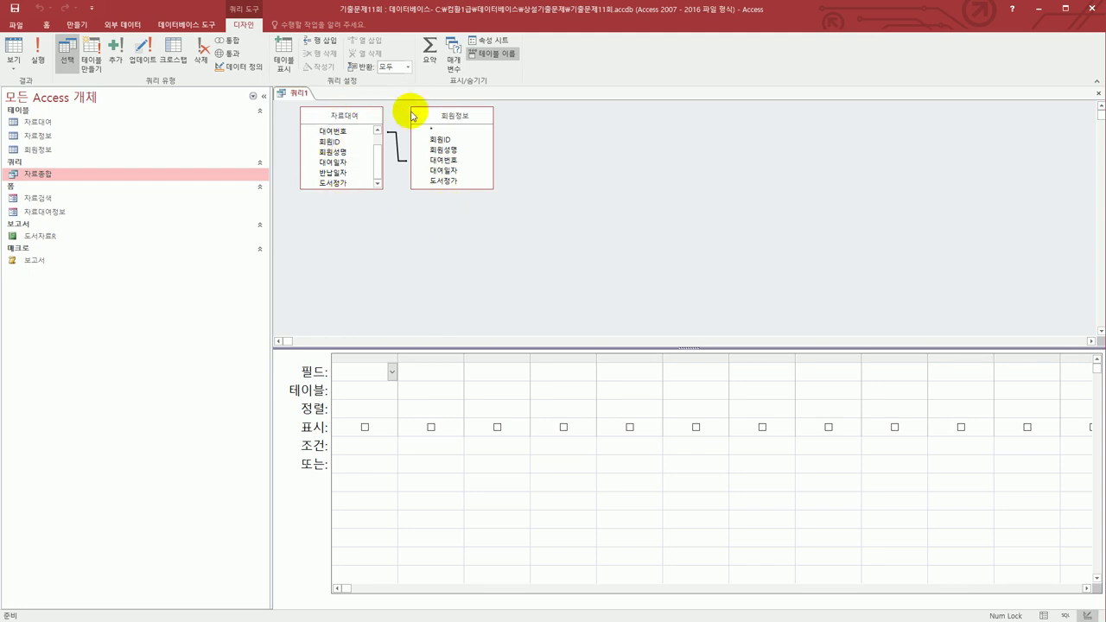
{"action": "double_click", "coordinate": [449, 151]}
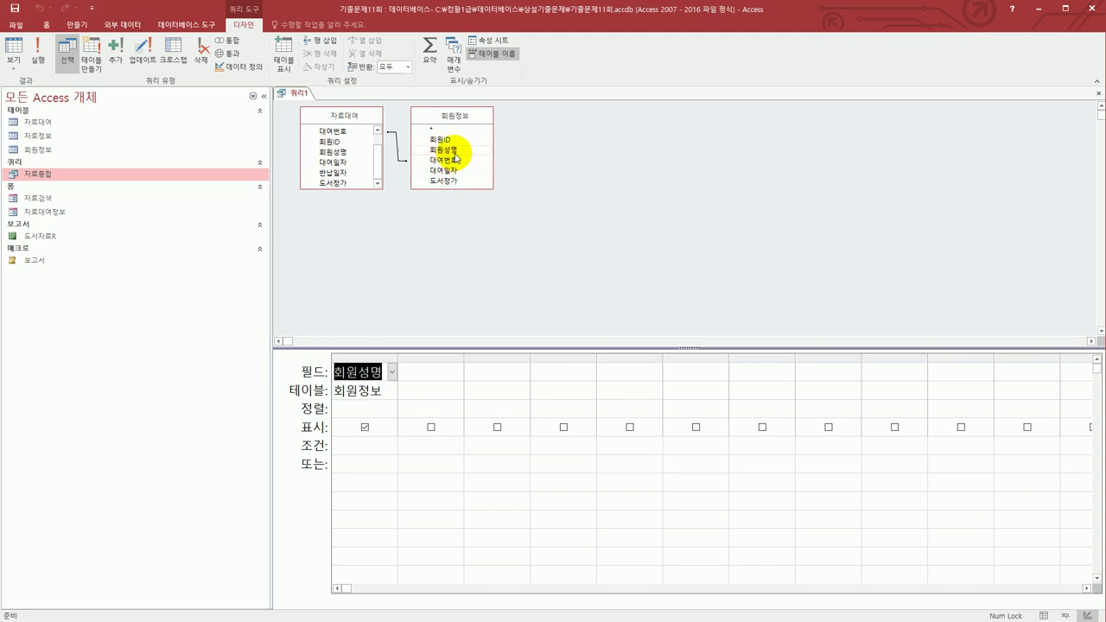
{"action": "left_click", "coordinate": [337, 372]}
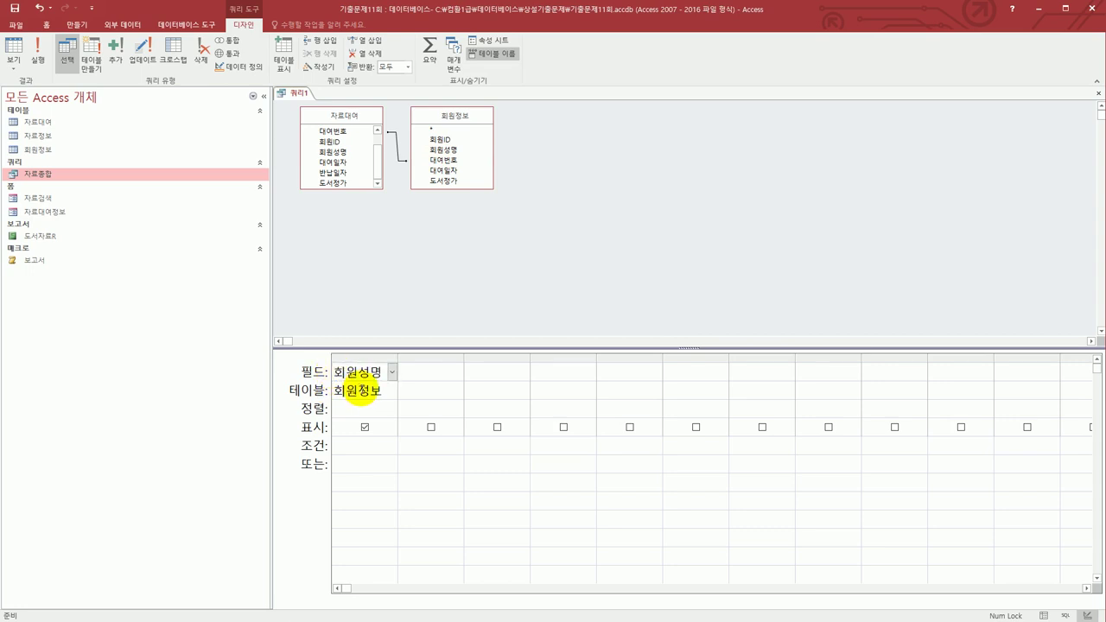
{"action": "type", "text": "tjd"}
{"action": "key", "text": "BackSpace"}
{"action": "key", "text": "BackSpace"}
{"action": "key", "text": "BackSpace"}
{"action": "key", "text": "Hangul"}
{"action": "type", "text": "성명:"}
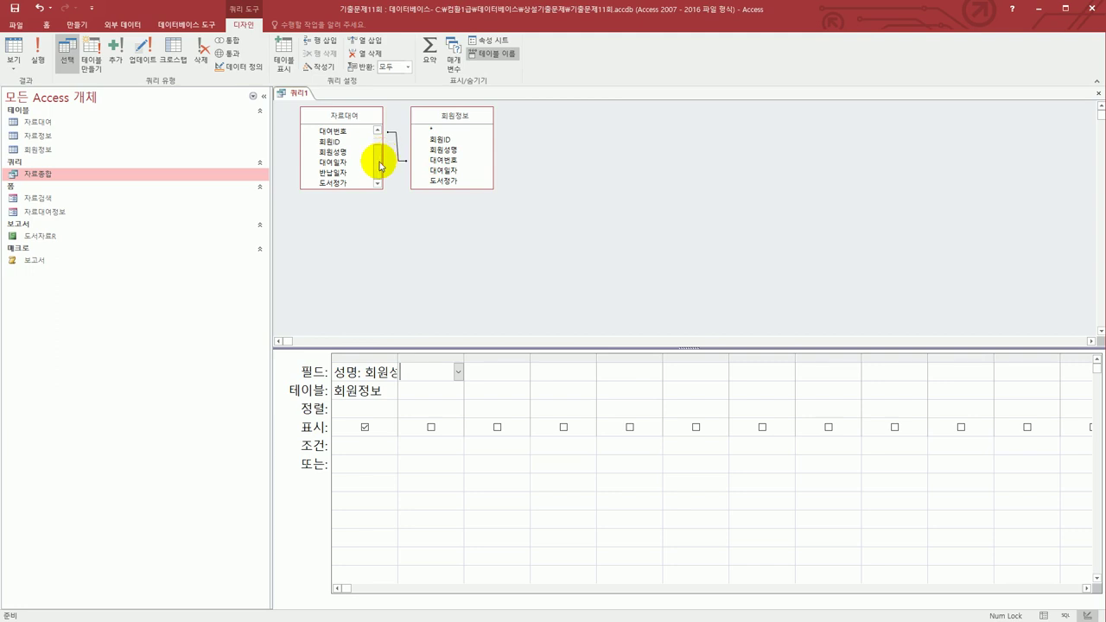
Add 회원ID from the 회원정보 table as the second query field with the alias 아이디.
{"action": "left_click_drag", "start_coordinate": [383, 160], "coordinate": [383, 143]}
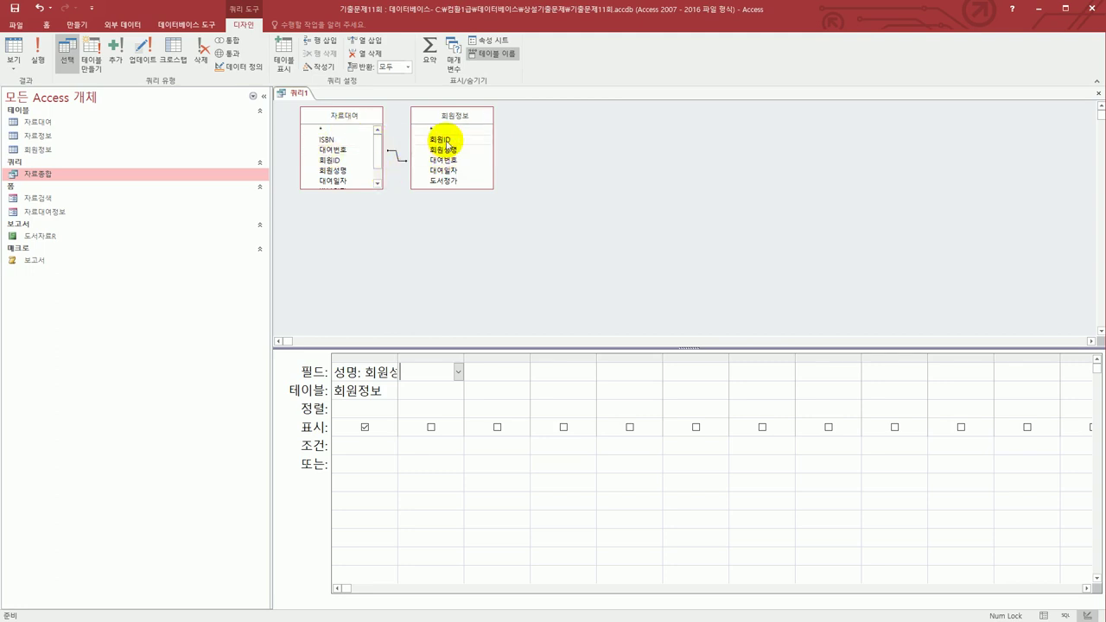
{"action": "left_click_drag", "start_coordinate": [441, 140], "coordinate": [410, 371]}
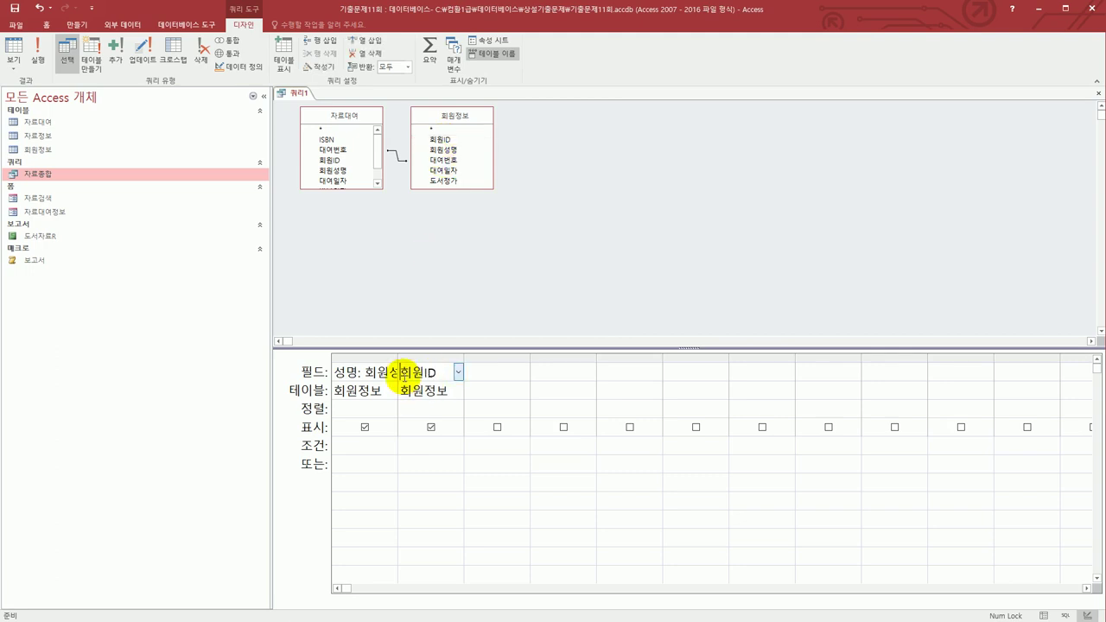
{"action": "type", "text": "아이"}
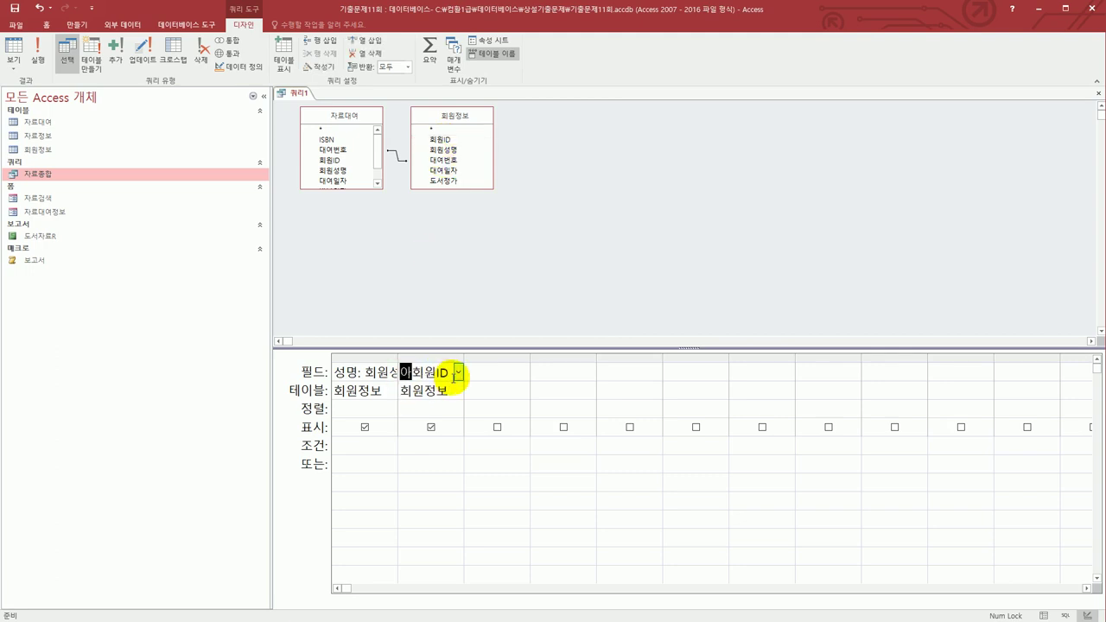
{"action": "type", "text": "디:"}
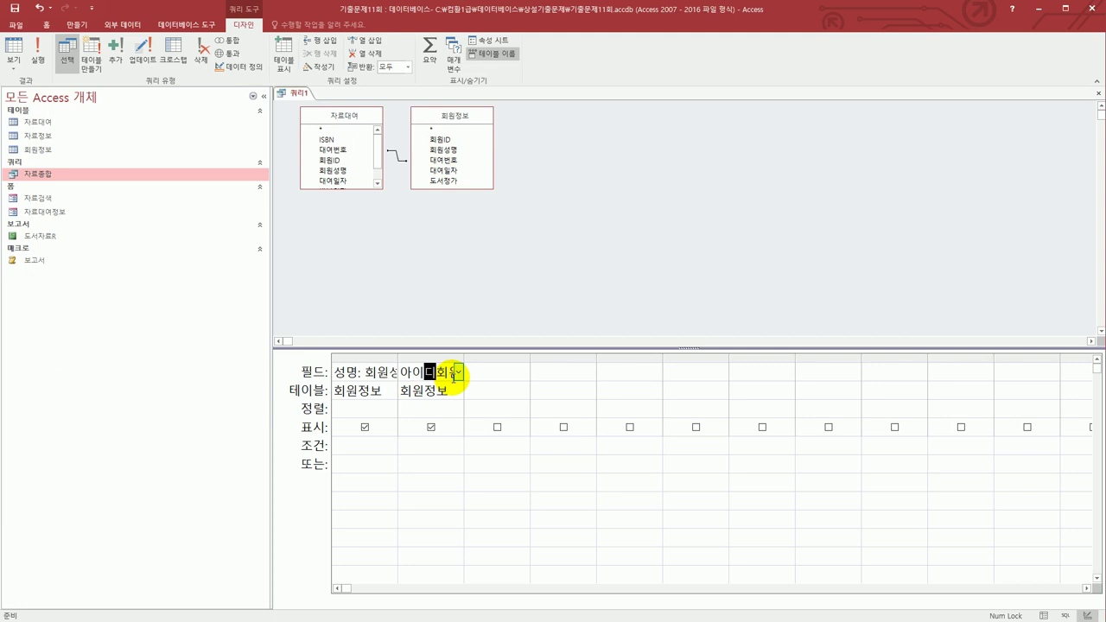
{"action": "key", "text": "Tab"}
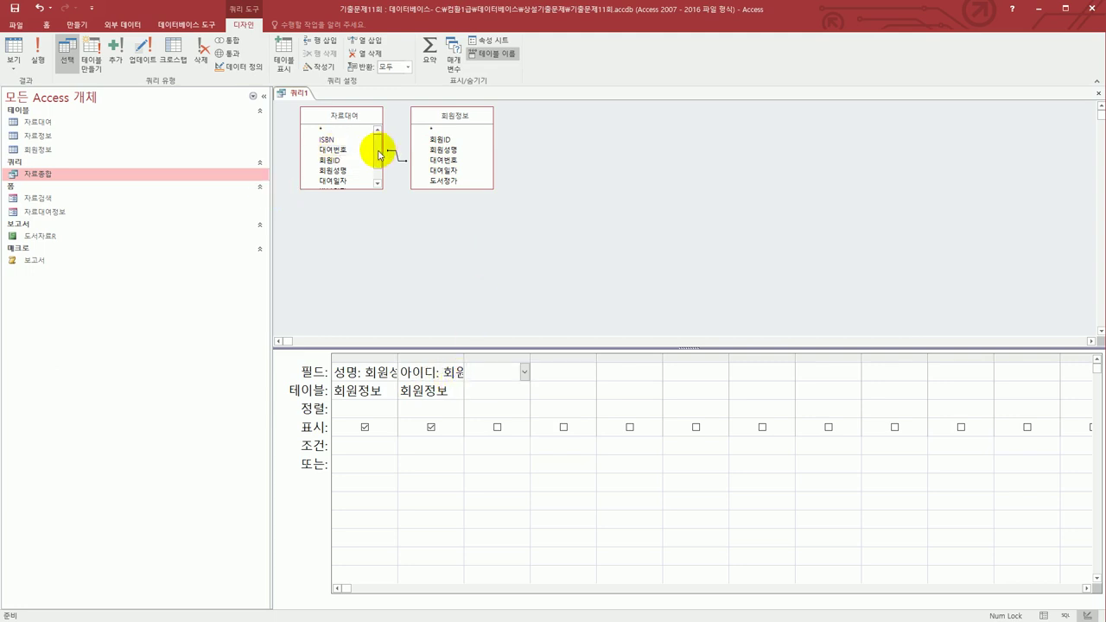
Add 도서정가 from the 회원정보 table as the third query field with the alias 정가.
{"action": "left_click", "coordinate": [452, 182]}
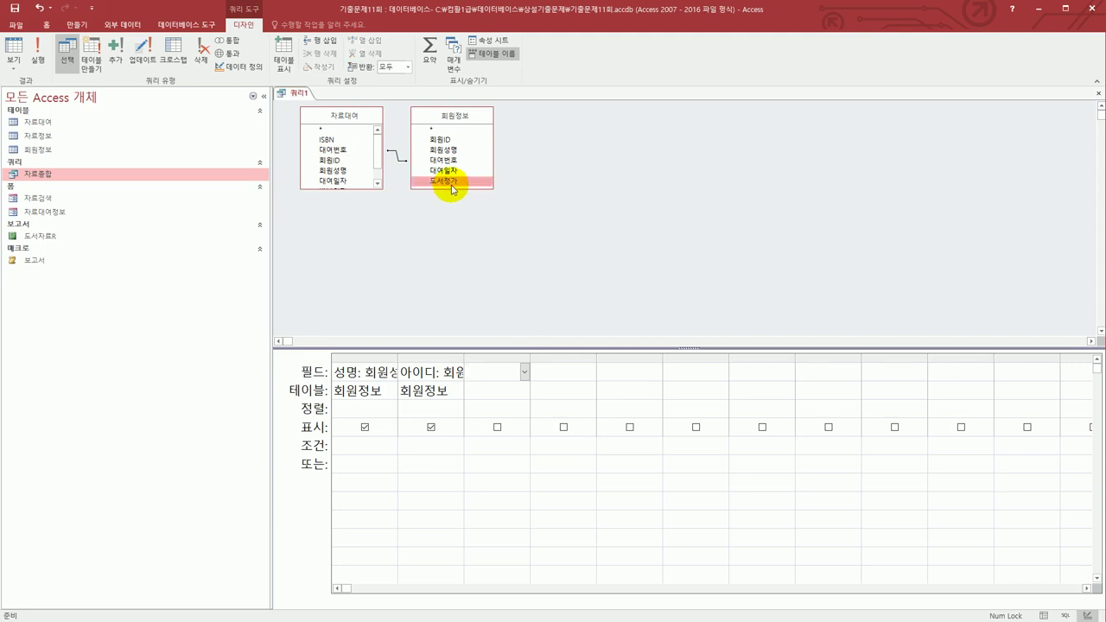
{"action": "double_click", "coordinate": [453, 189]}
{"action": "left_click", "coordinate": [504, 371]}
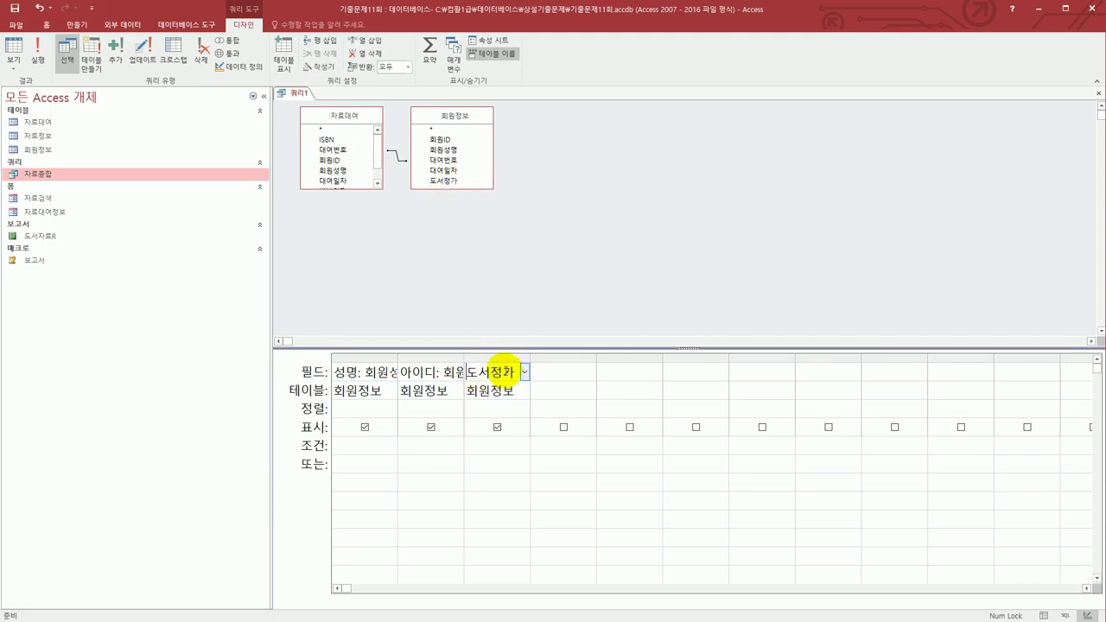
{"action": "type", "text": "정가:"}
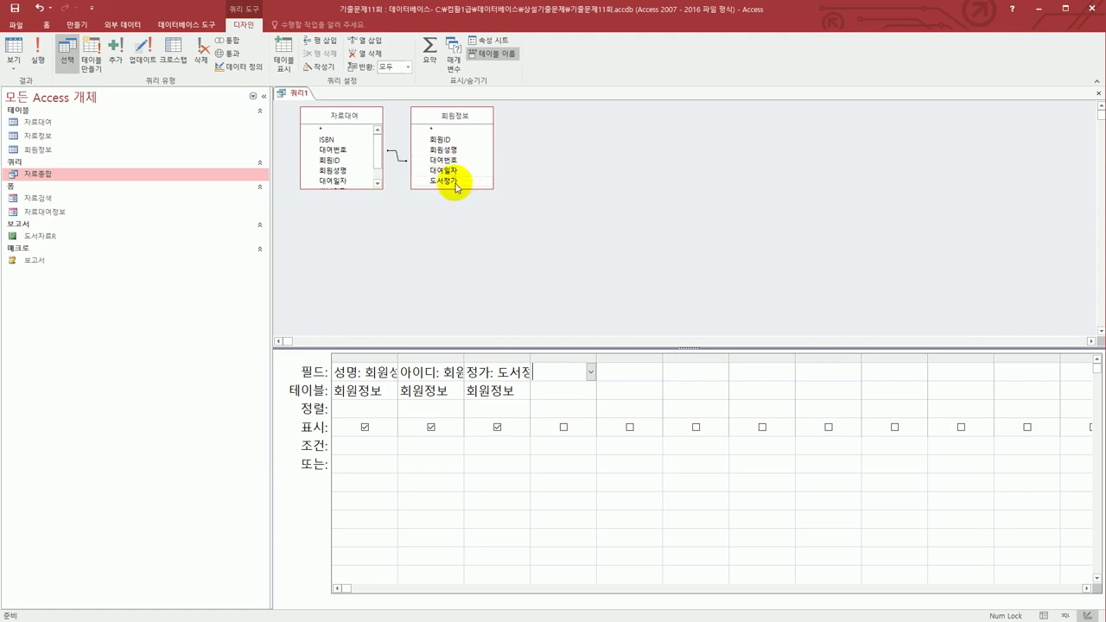
Add 대여번호 from the 회원정보 table as the fourth query field with the alias 번호.
{"action": "left_click_drag", "start_coordinate": [446, 161], "coordinate": [531, 373]}
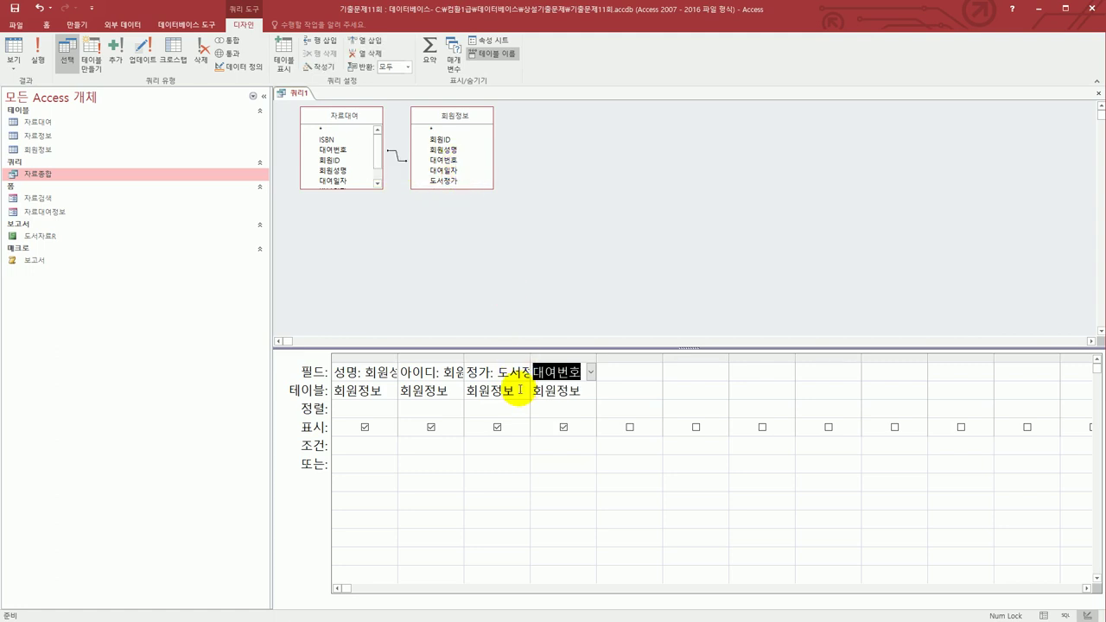
{"action": "left_click", "coordinate": [532, 374]}
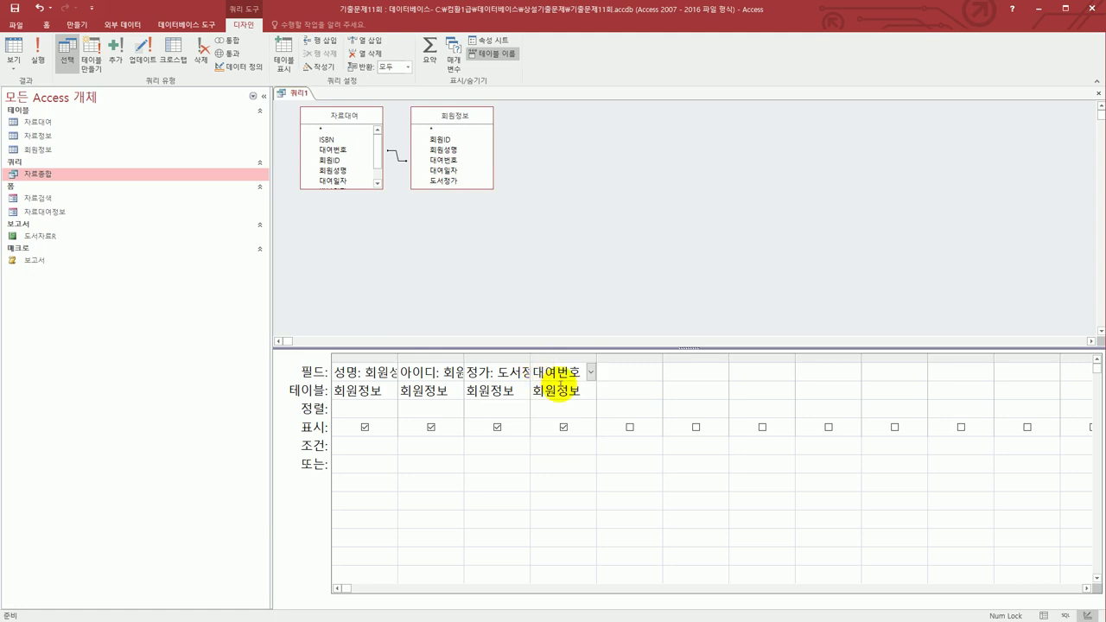
{"action": "type", "text": "번호:"}
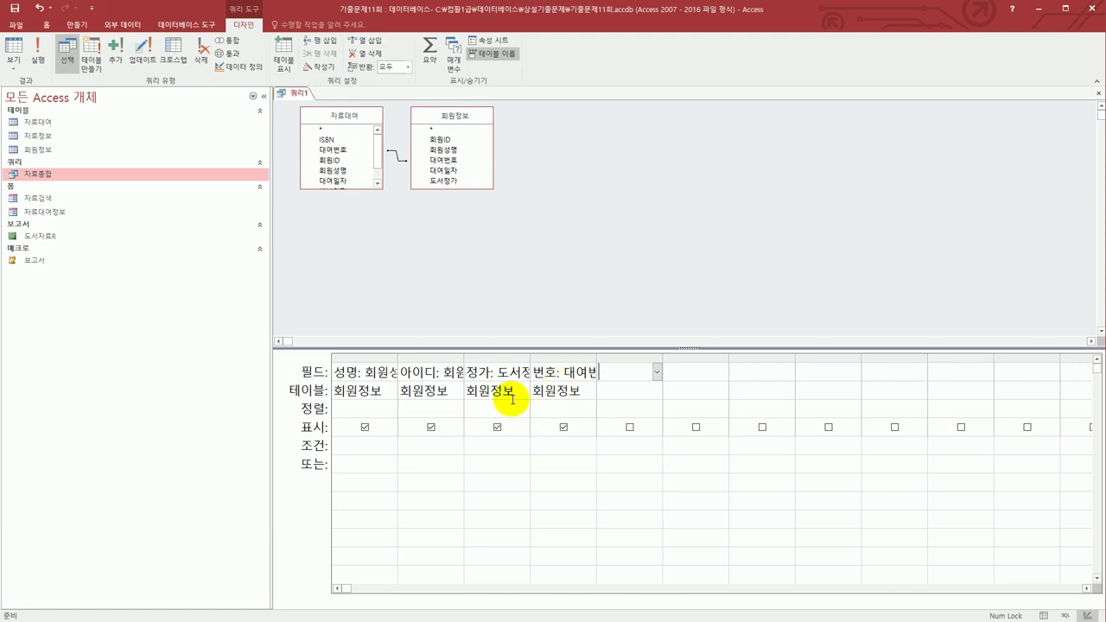
Sort the query by 회원ID in ascending order and by 대여번호 in descending order, fitting both column widths.
{"action": "double_click", "coordinate": [464, 355]}
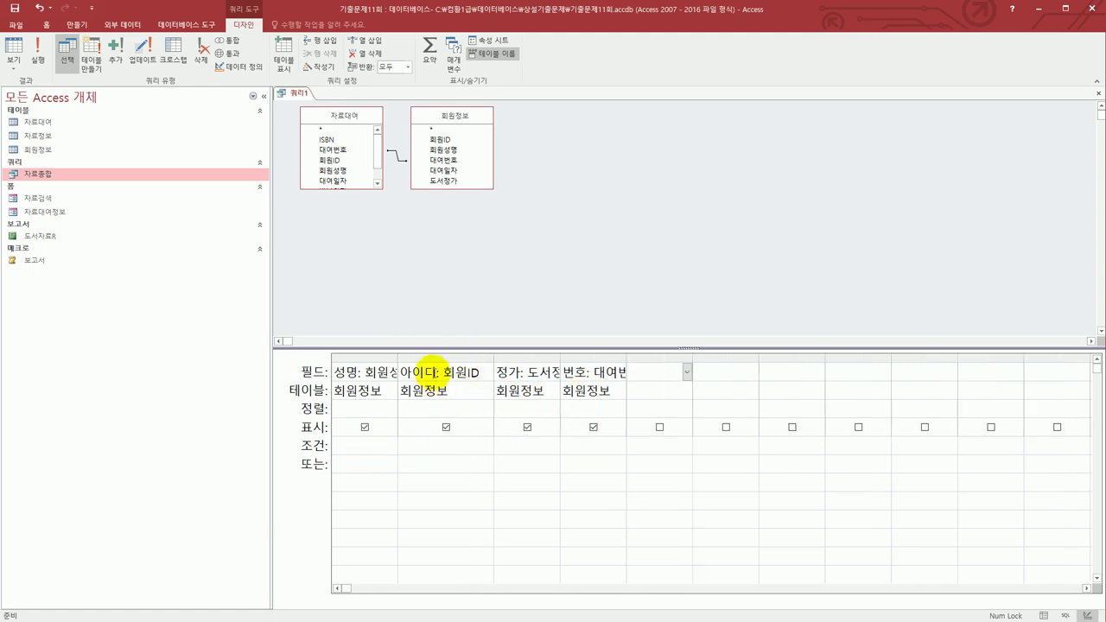
{"action": "left_click", "coordinate": [434, 411]}
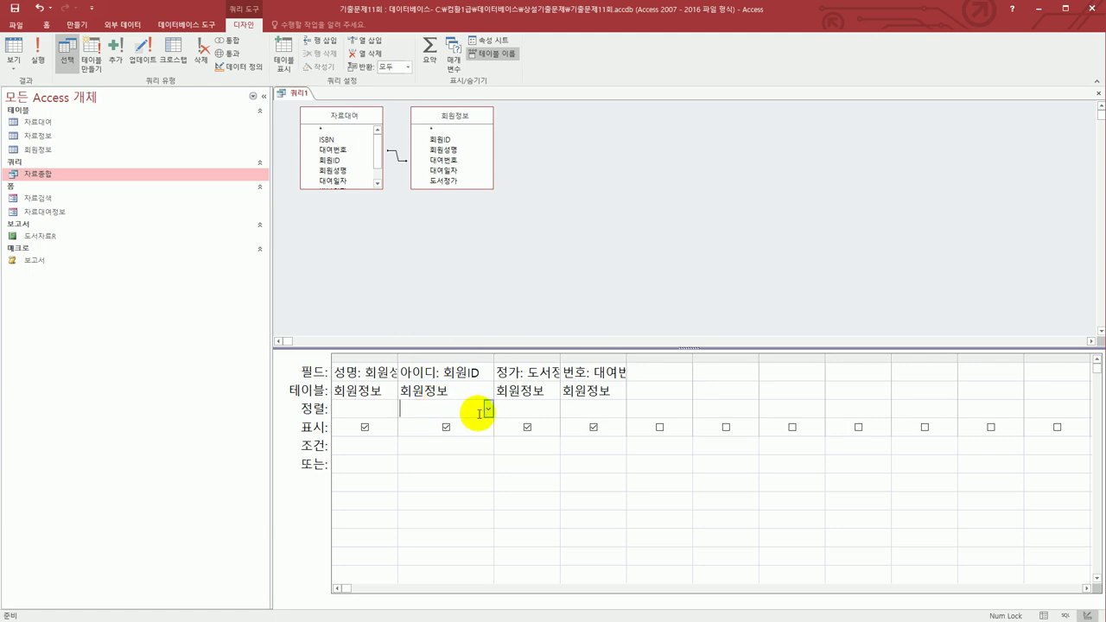
{"action": "left_click", "coordinate": [488, 409]}
{"action": "left_click", "coordinate": [476, 429]}
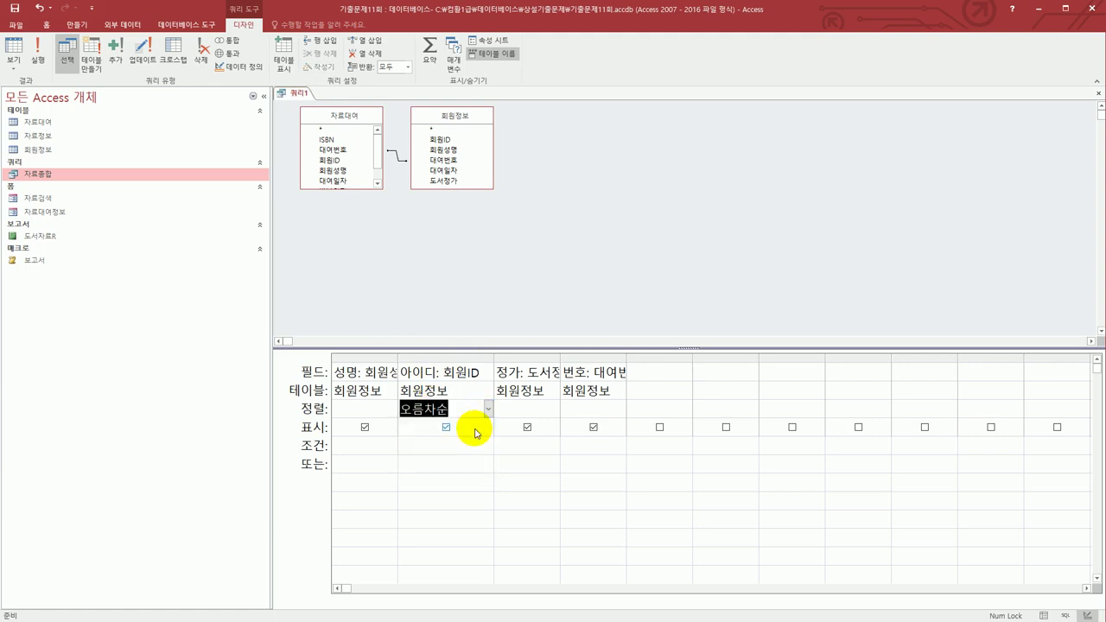
{"action": "left_click", "coordinate": [628, 357]}
{"action": "double_click", "coordinate": [627, 357]}
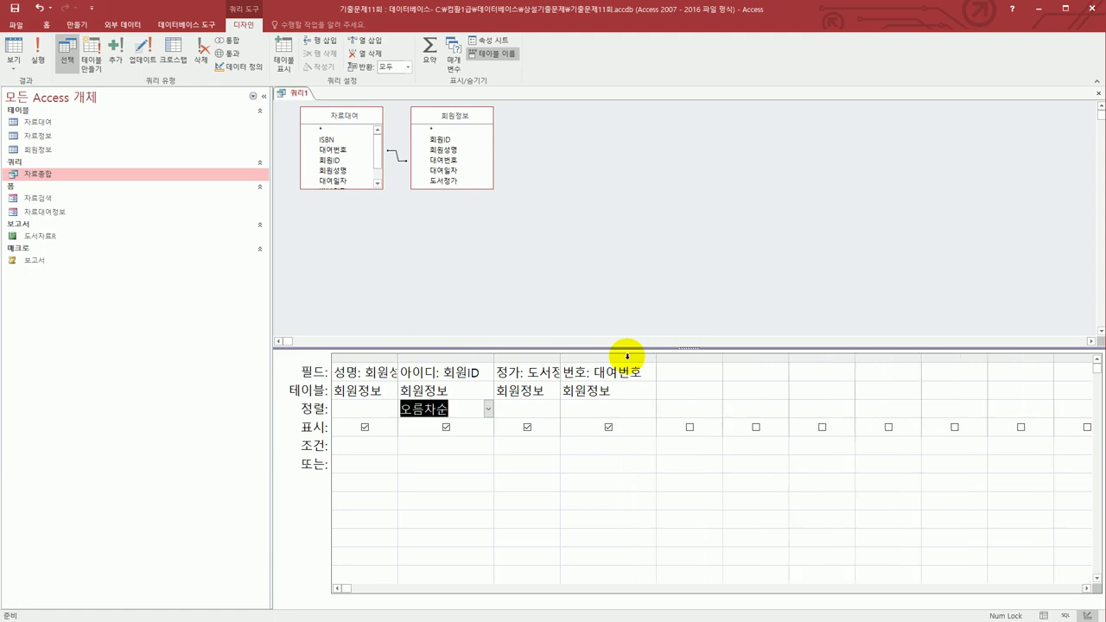
{"action": "left_click", "coordinate": [643, 410]}
{"action": "left_click", "coordinate": [651, 410]}
{"action": "left_click", "coordinate": [639, 443]}
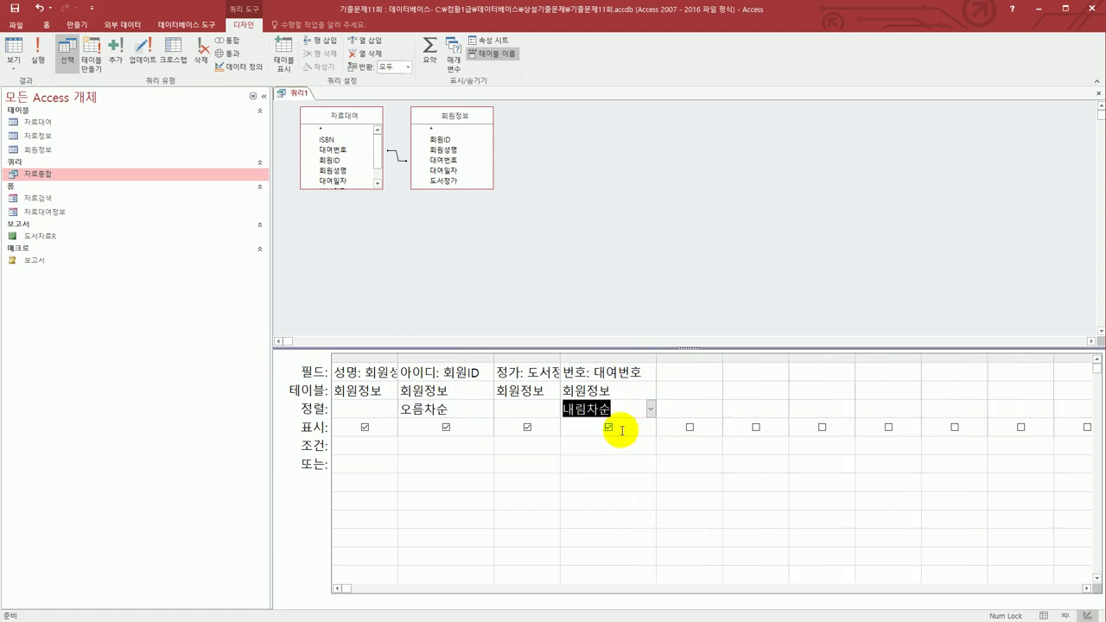
Fit the widths of the 정가 and 성명 columns in the design grid to their field expressions.
{"action": "double_click", "coordinate": [561, 355]}
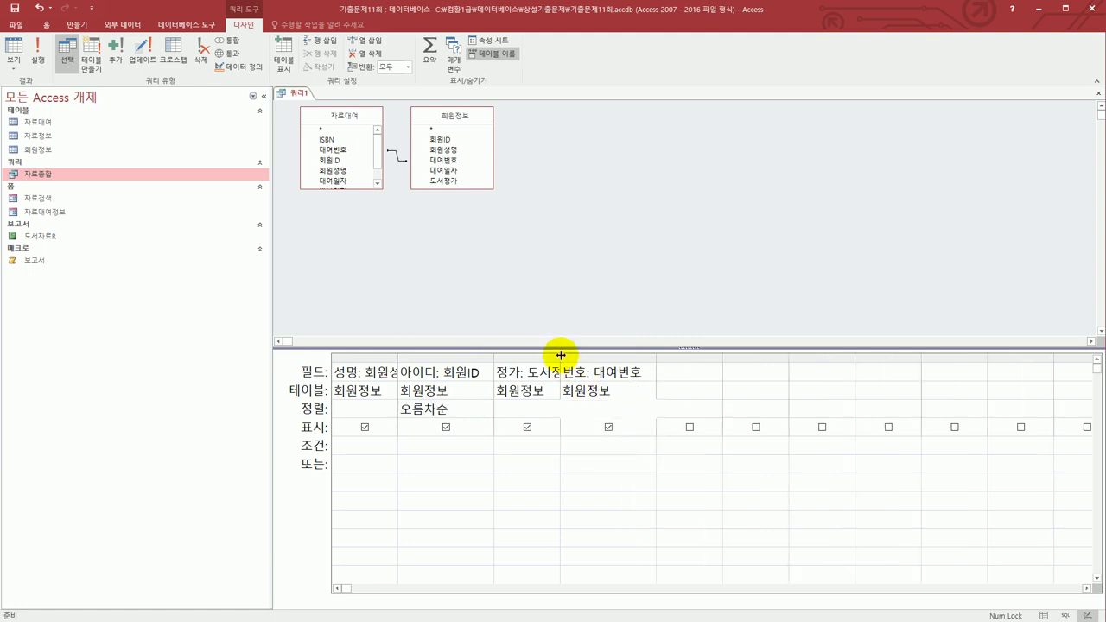
{"action": "left_click", "coordinate": [492, 357]}
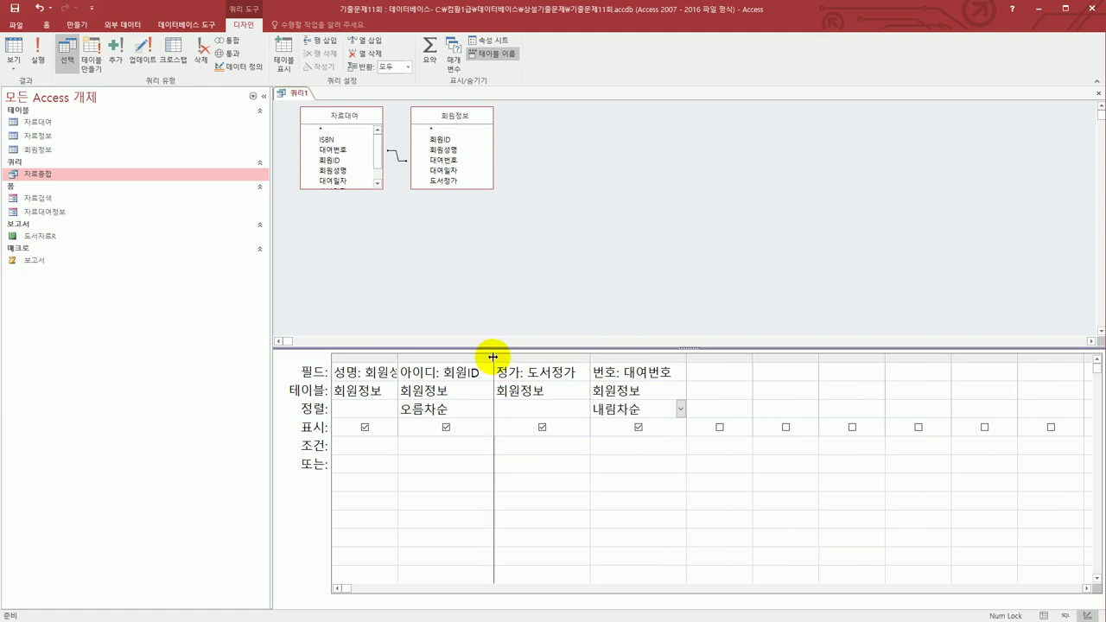
{"action": "double_click", "coordinate": [398, 357]}
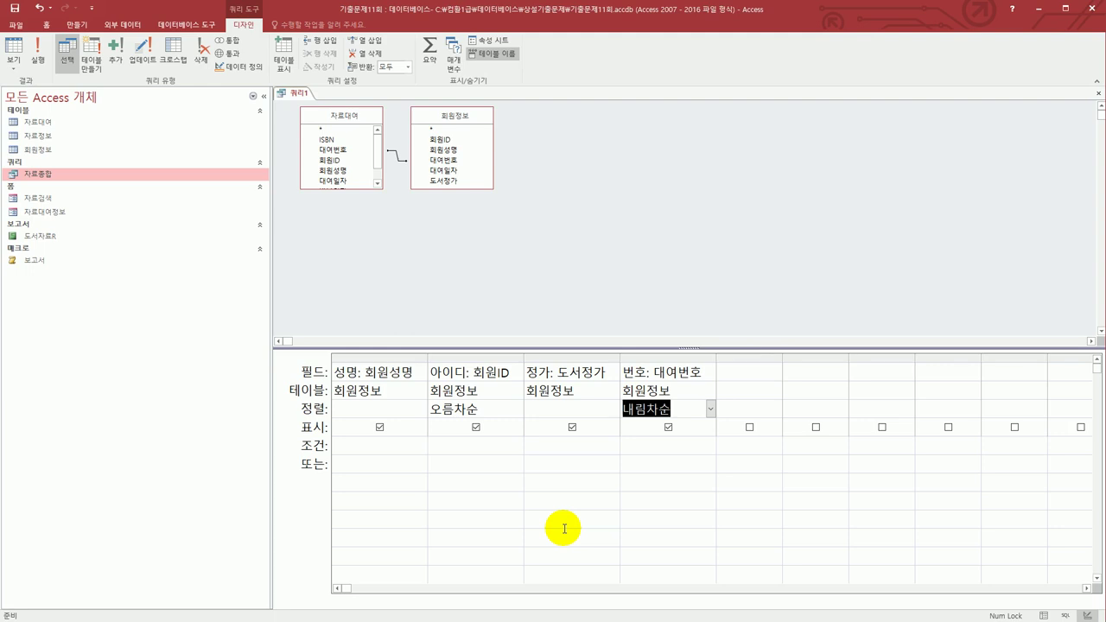
Enter the criterion like "*" & [ ] & "*" for the 성명 field and widen its column to show it.
{"action": "left_click", "coordinate": [371, 445]}
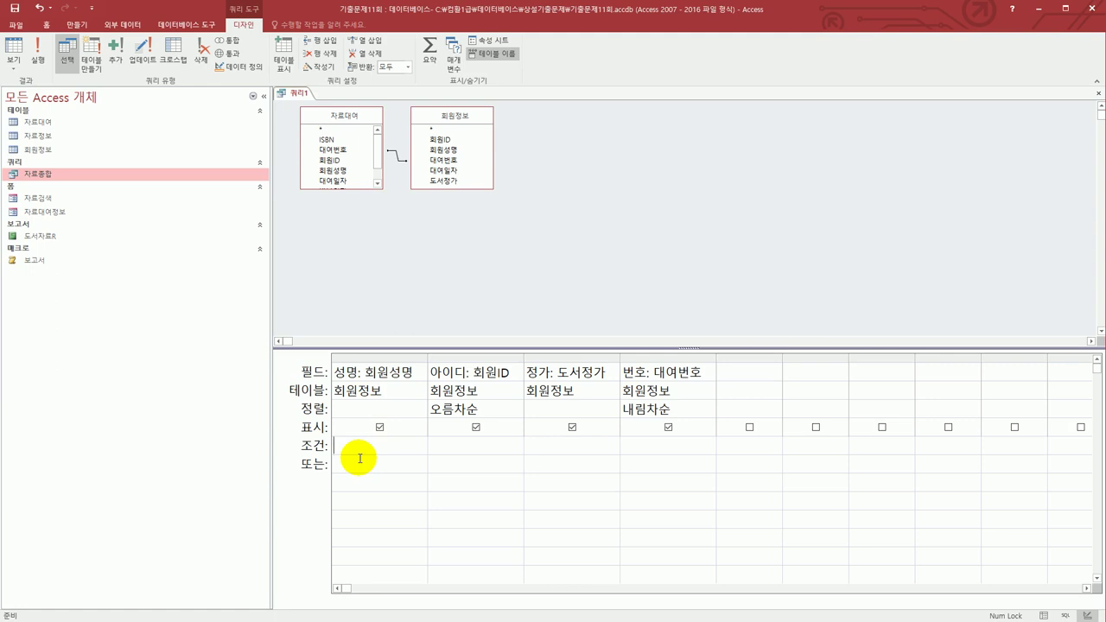
{"action": "type", "text": "like \"*\" & []&"}
{"action": "key", "text": "BackSpace"}
{"action": "type", "text": "& \"*\""}
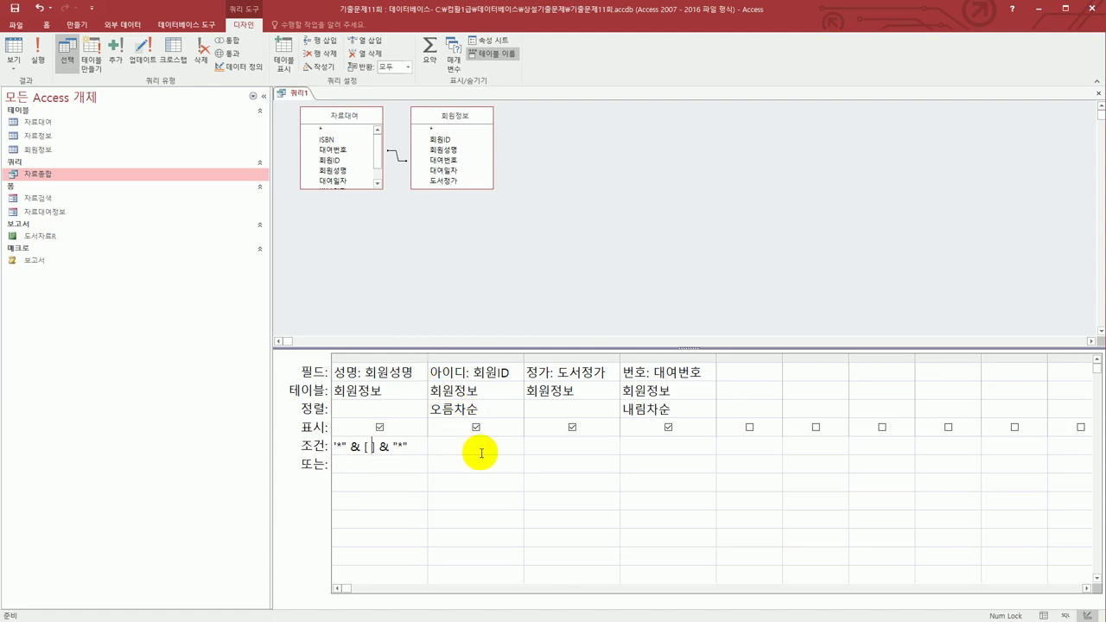
{"action": "left_click_drag", "start_coordinate": [427, 357], "coordinate": [583, 367]}
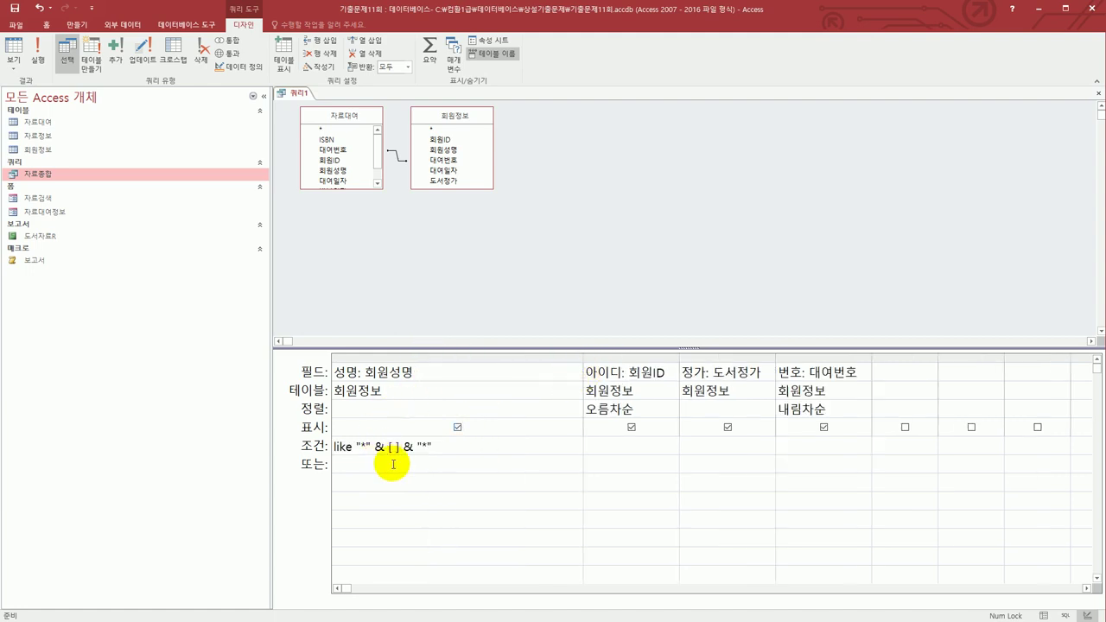
Fill the brackets of the 성명 criterion with the parameter prompt 회원성명의 일부를 입력할 것.
{"action": "key", "text": "BackSpace"}
{"action": "type", "text": "ghldn"}
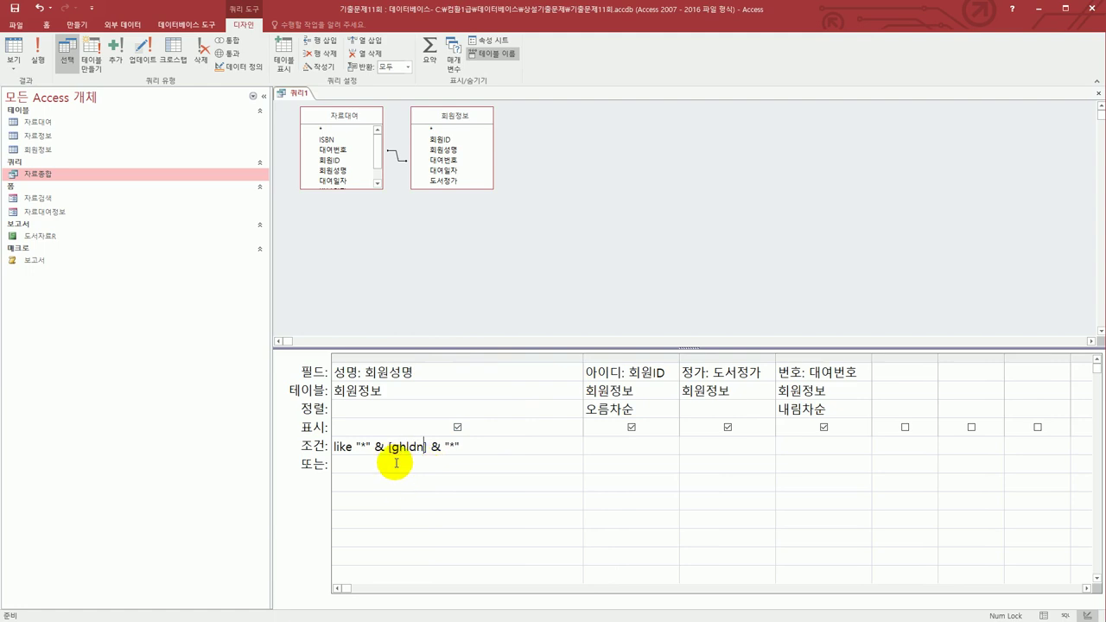
{"action": "key", "text": "BackSpace"}
{"action": "key", "text": "BackSpace"}
{"action": "key", "text": "BackSpace"}
{"action": "key", "text": "Hangul"}
{"action": "type", "text": "회원서염ㅇ"}
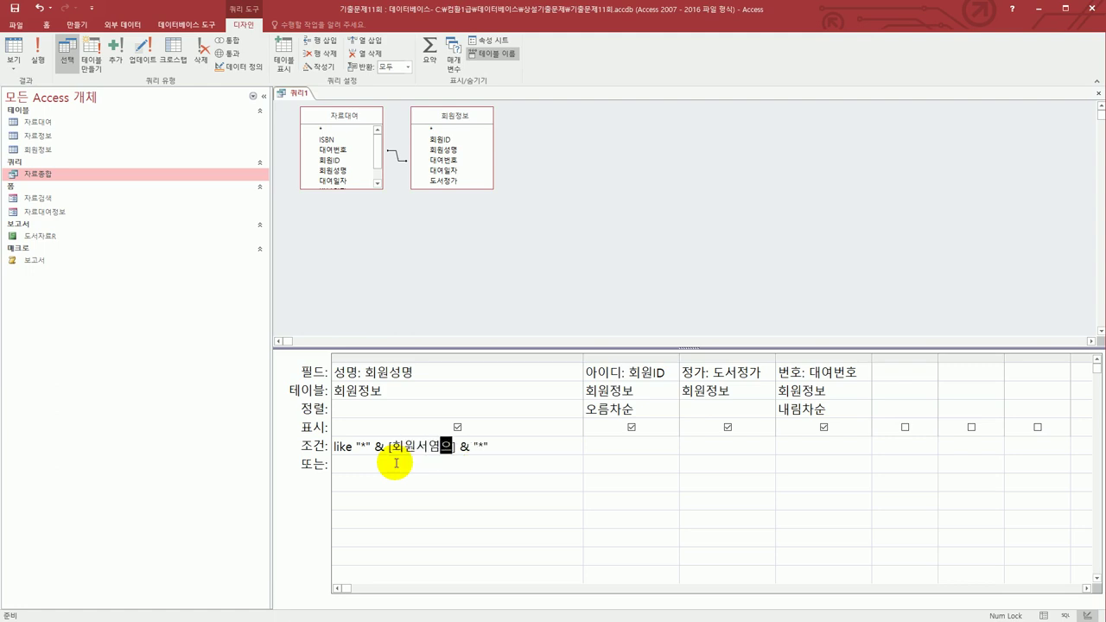
{"action": "key", "text": "BackSpace"}
{"action": "key", "text": "BackSpace"}
{"action": "type", "text": "성명의"}
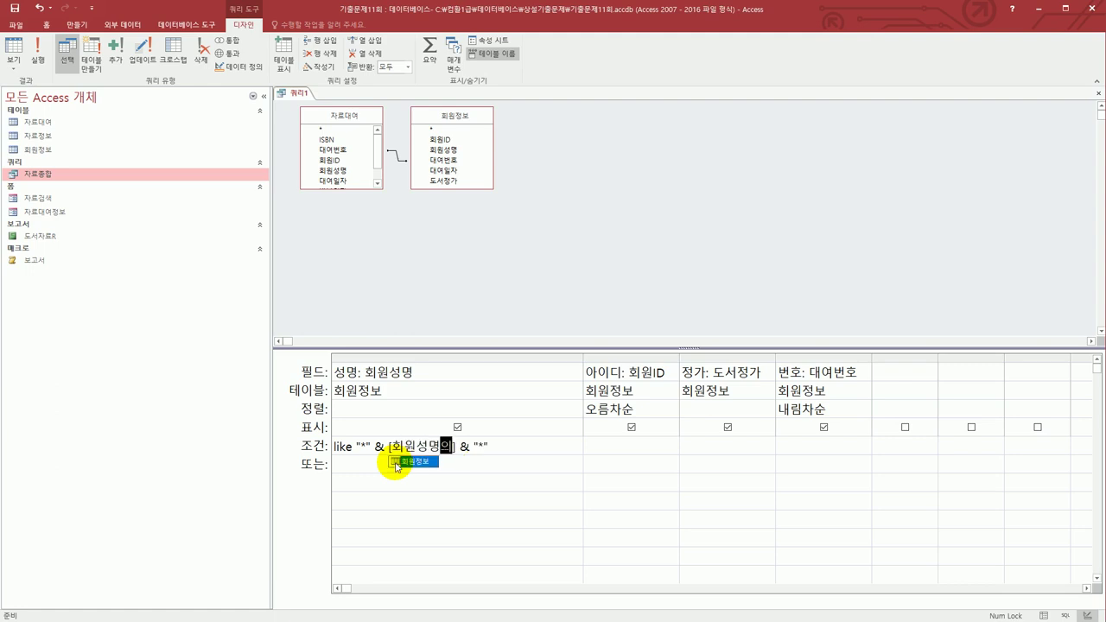
{"action": "type", "text": " 일부를 입력할 ㄱ"}
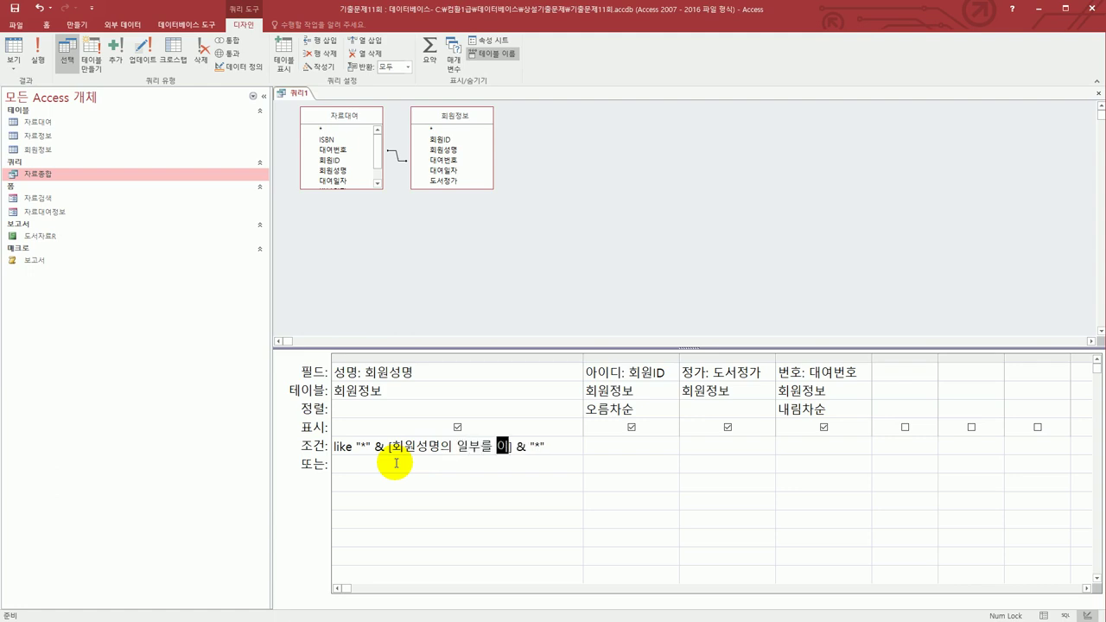
{"action": "type", "text": "ㅓㅅ"}
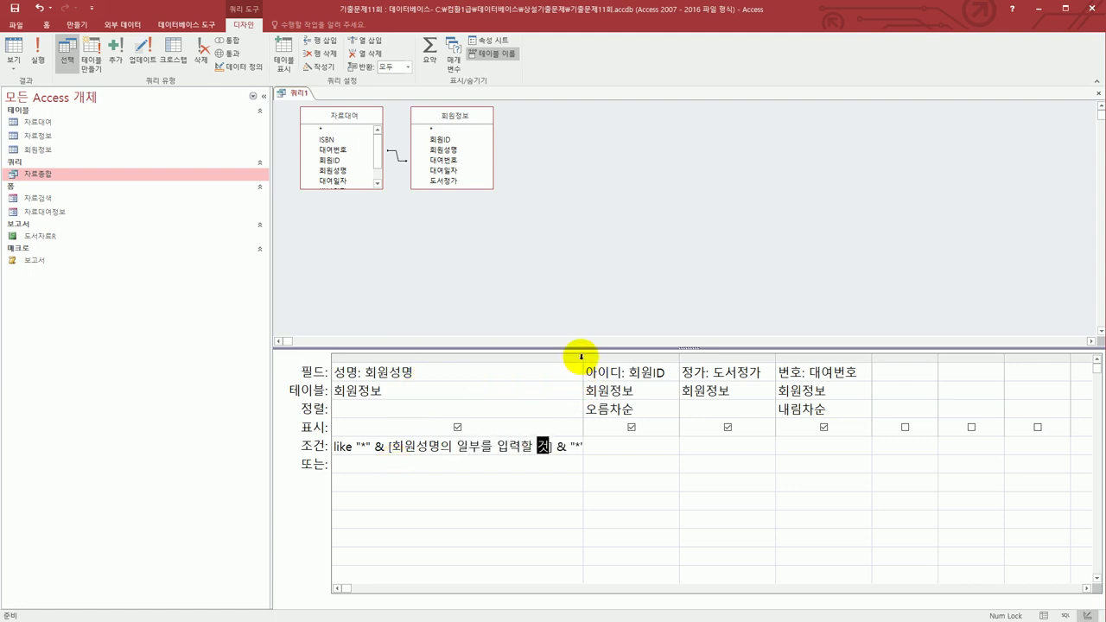
{"action": "left_click_drag", "start_coordinate": [582, 359], "coordinate": [608, 359]}
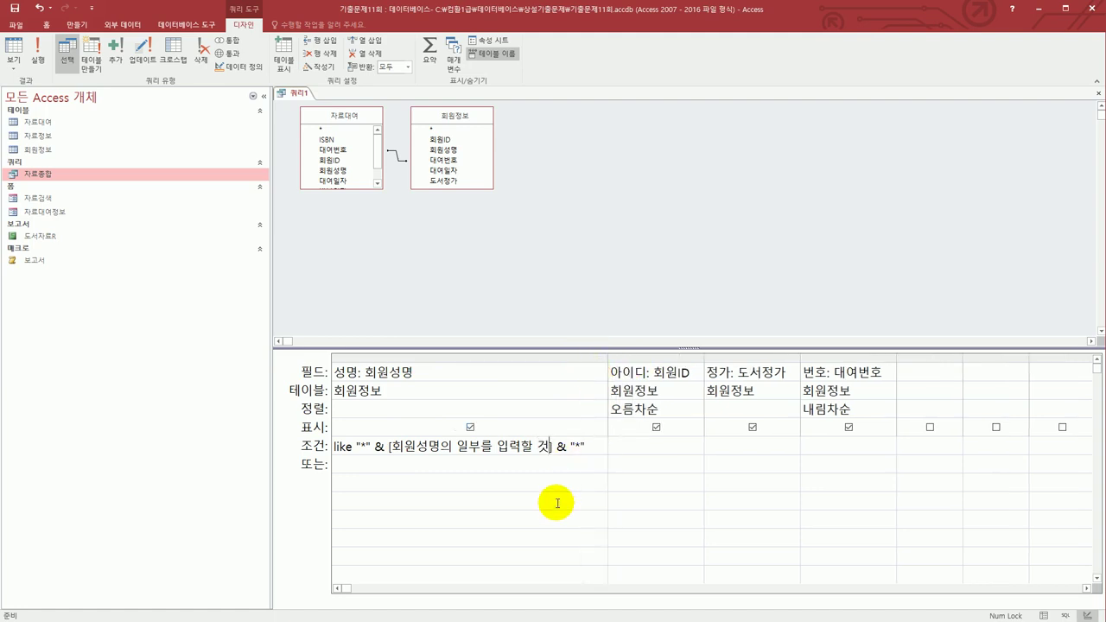
{"action": "left_click", "coordinate": [556, 501]}
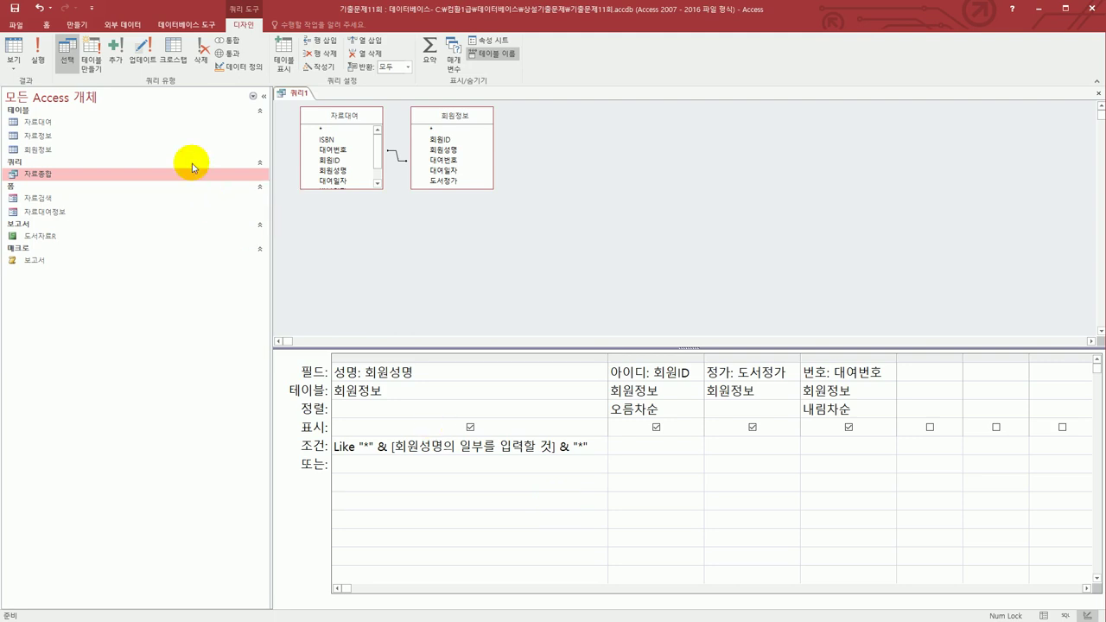
View the query results using 정 as the parameter value.
{"action": "left_click", "coordinate": [10, 46]}
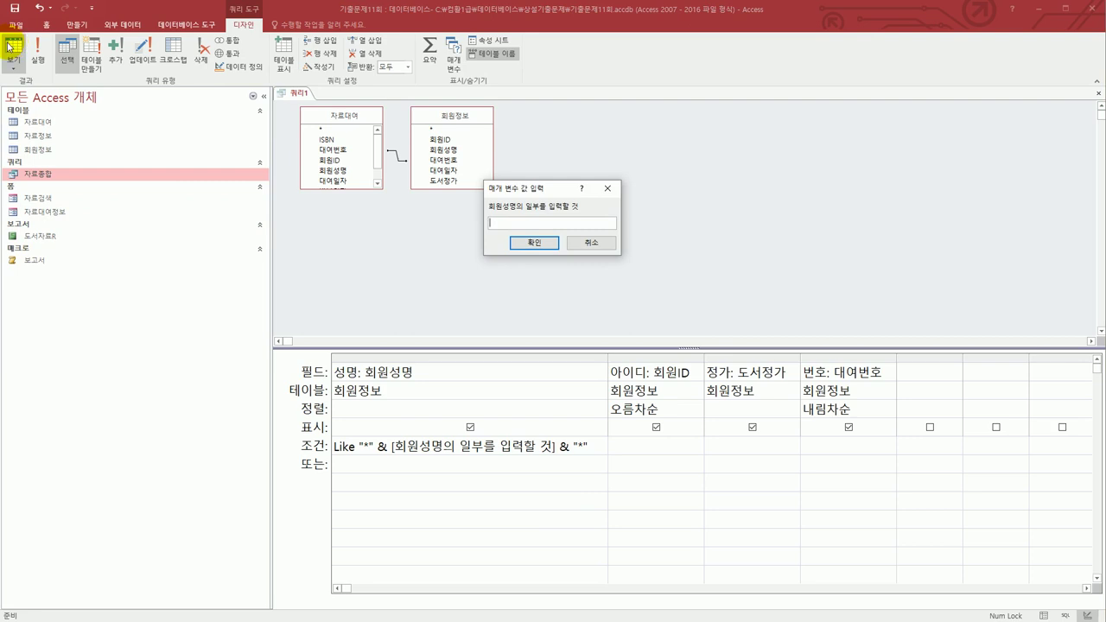
{"action": "type", "text": "정"}
{"action": "left_click", "coordinate": [534, 243]}
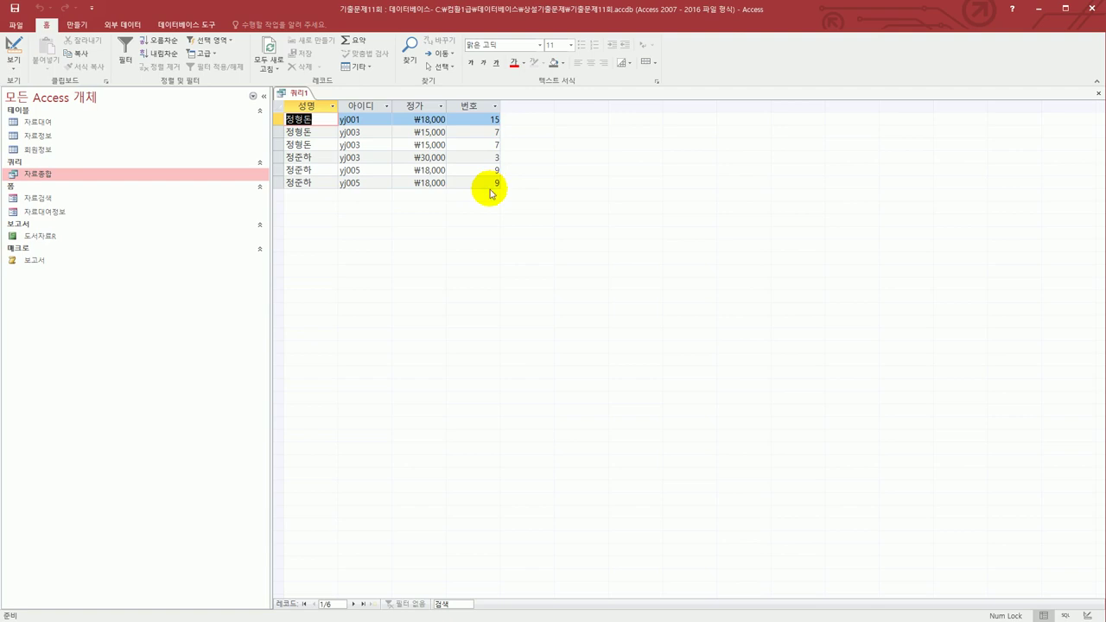
Save the query as 회원별대여 and close it.
{"action": "left_click", "coordinate": [15, 9]}
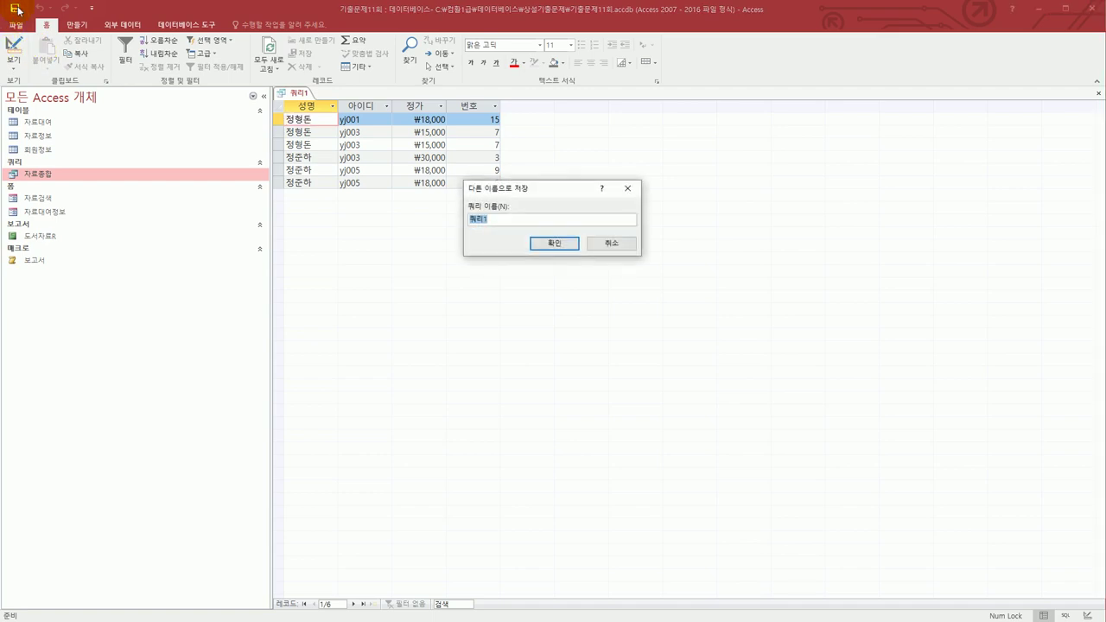
{"action": "type", "text": "조"}
{"action": "type", "text": "원별대여"}
{"action": "left_click", "coordinate": [554, 244]}
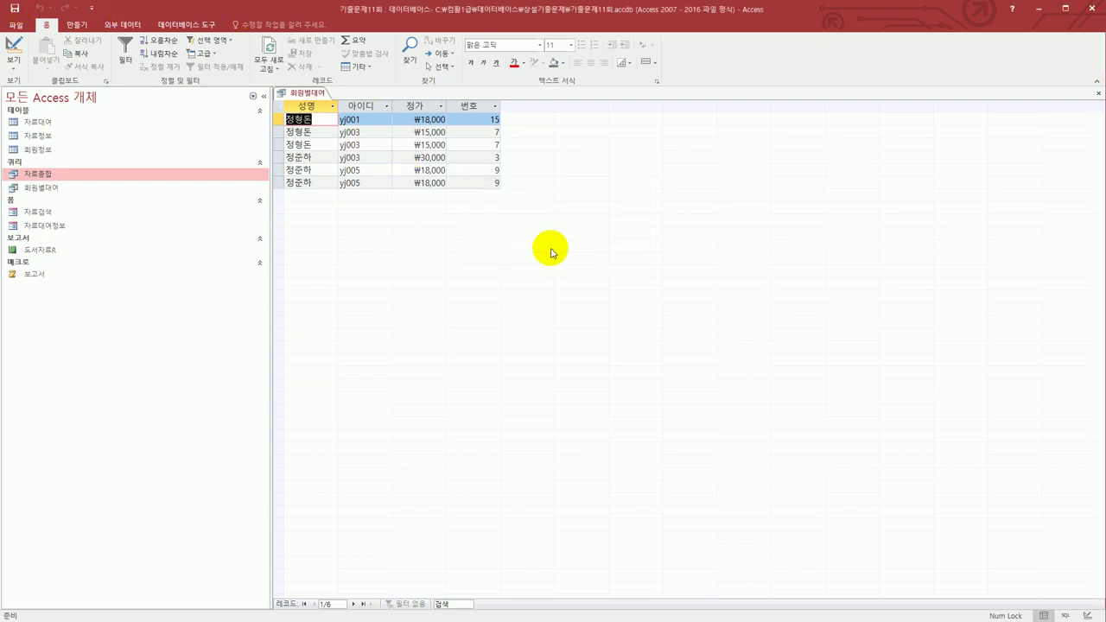
{"action": "left_click", "coordinate": [1097, 94]}
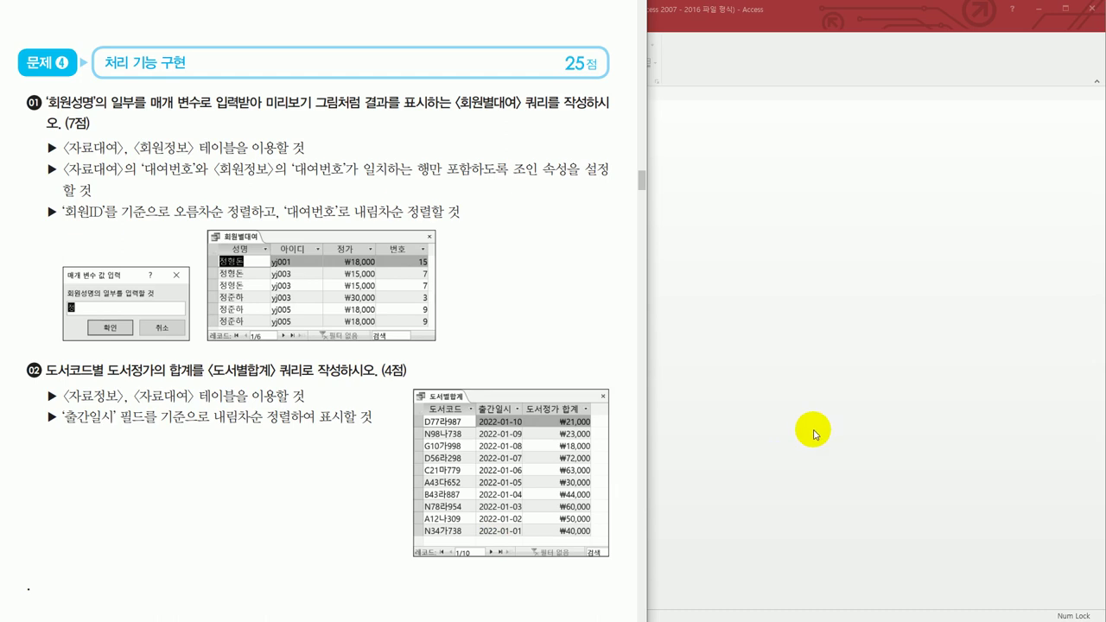
Create a new query in design view containing the 자료정보 and 자료대여 tables.
{"action": "left_click", "coordinate": [812, 432]}
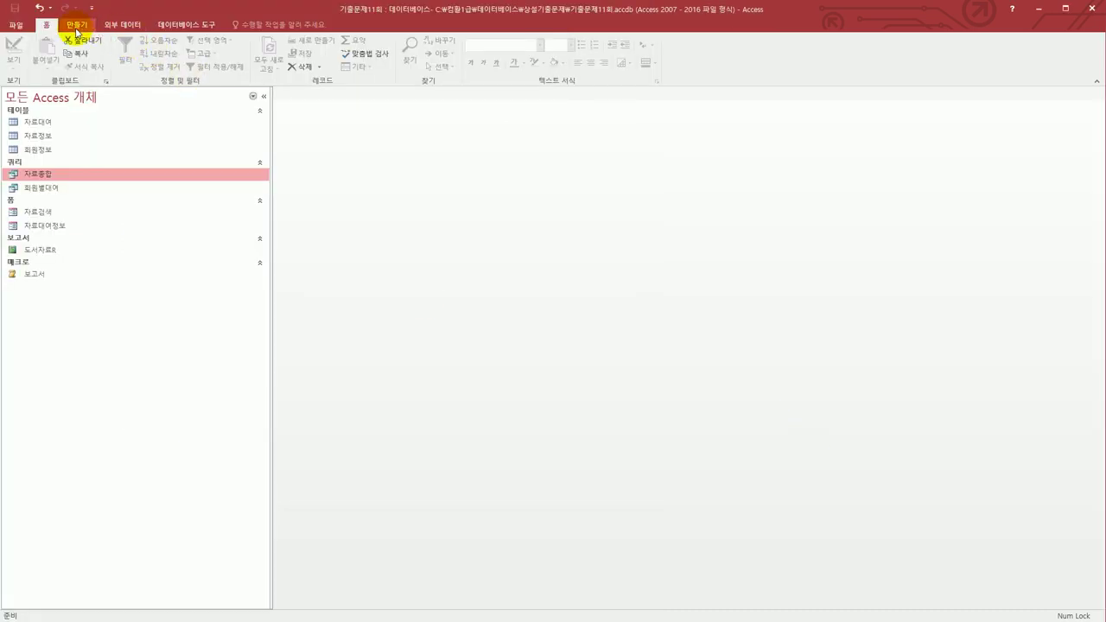
{"action": "left_click", "coordinate": [76, 27]}
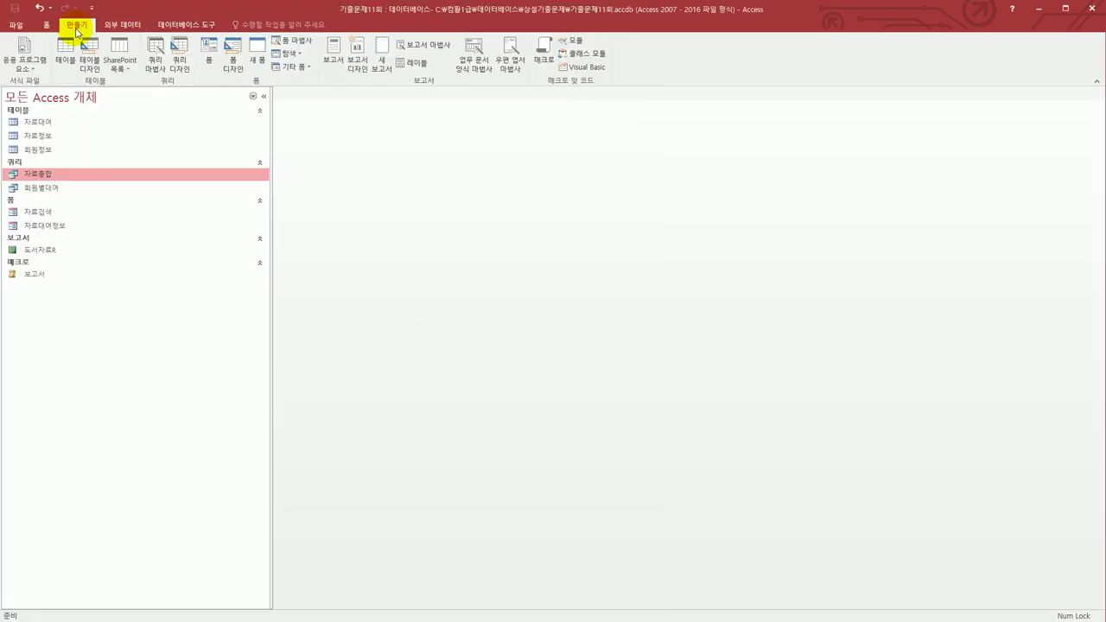
{"action": "left_click", "coordinate": [181, 57]}
{"action": "left_click_drag", "start_coordinate": [588, 367], "coordinate": [797, 221]}
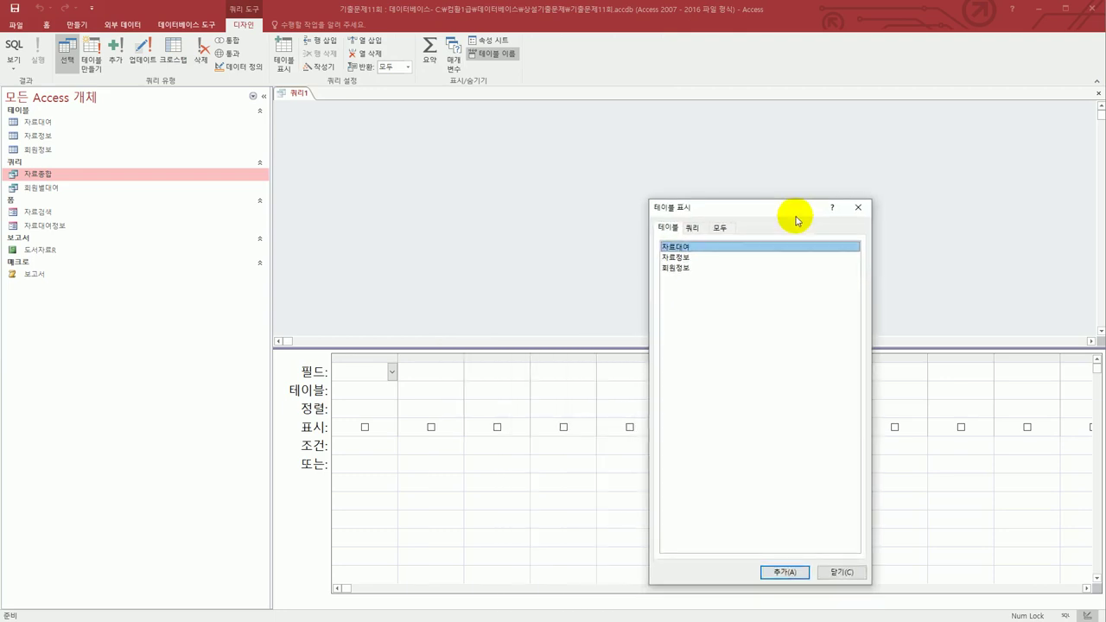
{"action": "double_click", "coordinate": [700, 256]}
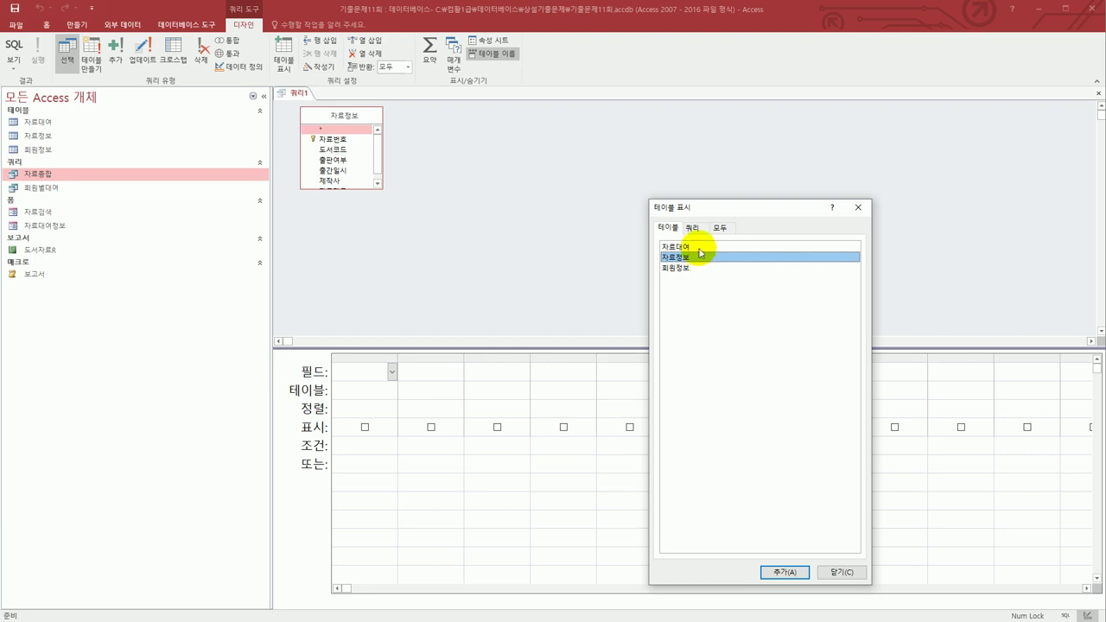
{"action": "double_click", "coordinate": [700, 249]}
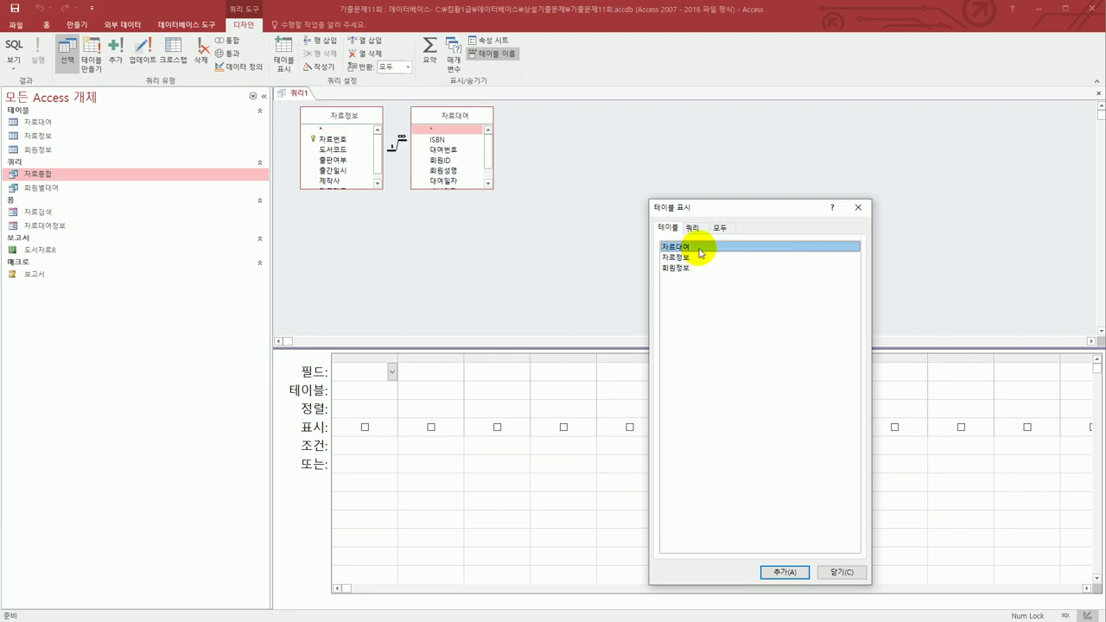
{"action": "left_click", "coordinate": [836, 573]}
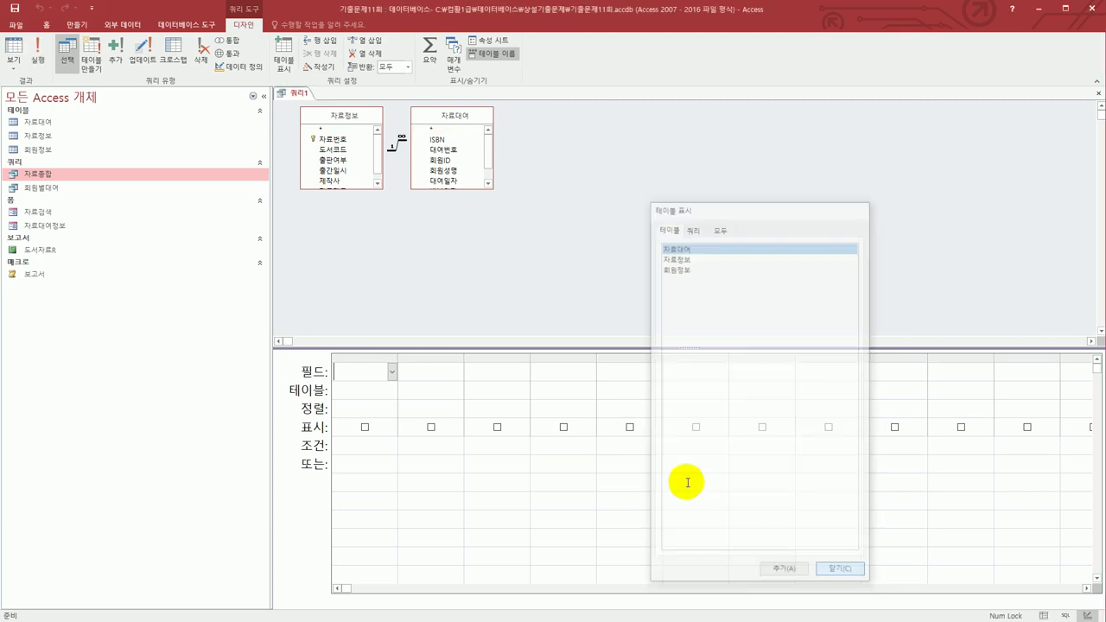
Add 도서코드 and 출간일시 from 자료정보 and 도서정가 from 자료대여 to the query grid.
{"action": "left_click_drag", "start_coordinate": [453, 112], "coordinate": [481, 113]}
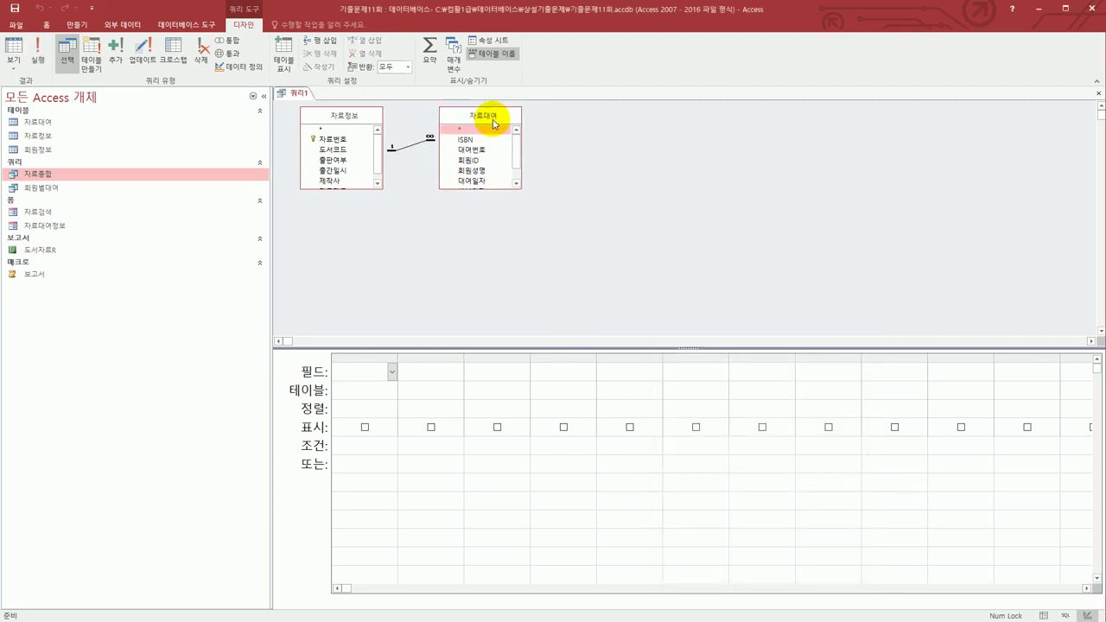
{"action": "left_click", "coordinate": [346, 152]}
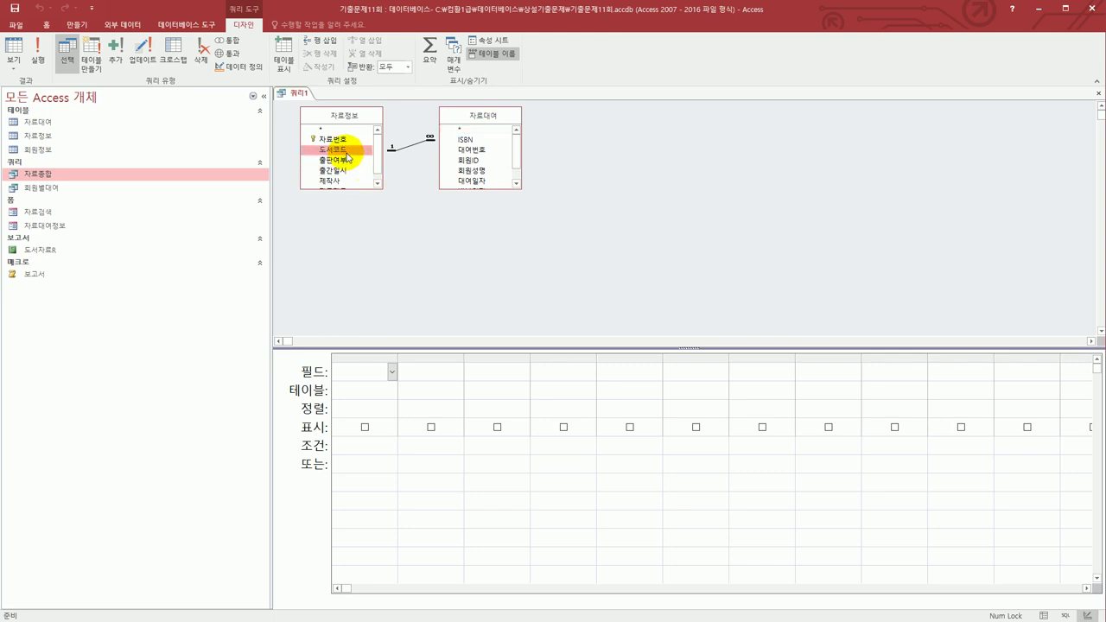
{"action": "double_click", "coordinate": [346, 152]}
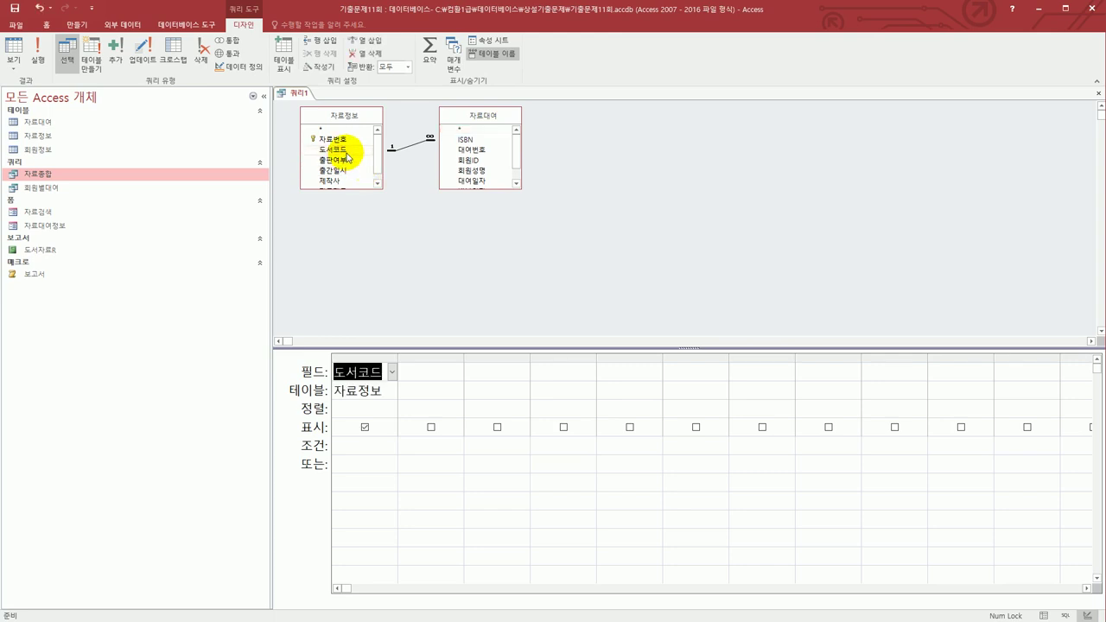
{"action": "left_click", "coordinate": [349, 170]}
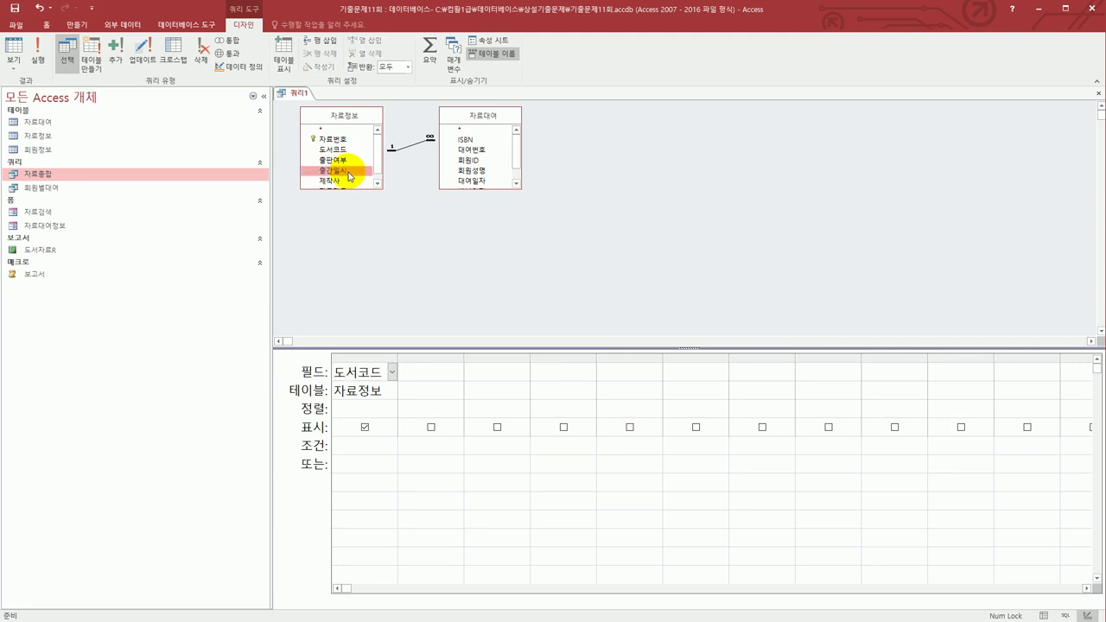
{"action": "double_click", "coordinate": [349, 170]}
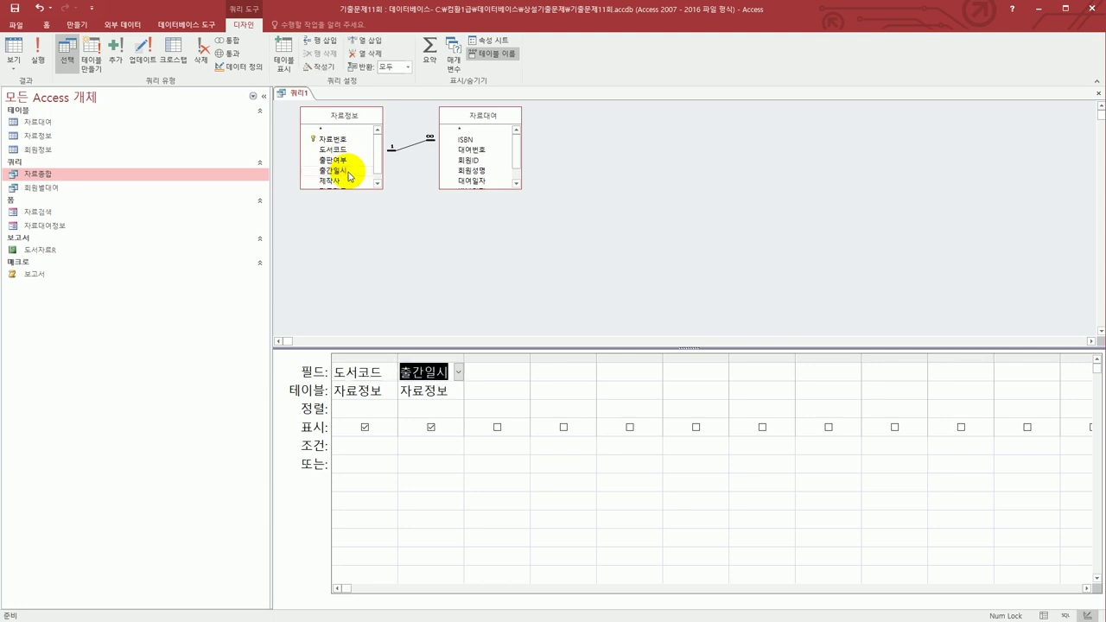
{"action": "scroll", "coordinate": [374, 160], "scroll_direction": "down", "scroll_amount": 1}
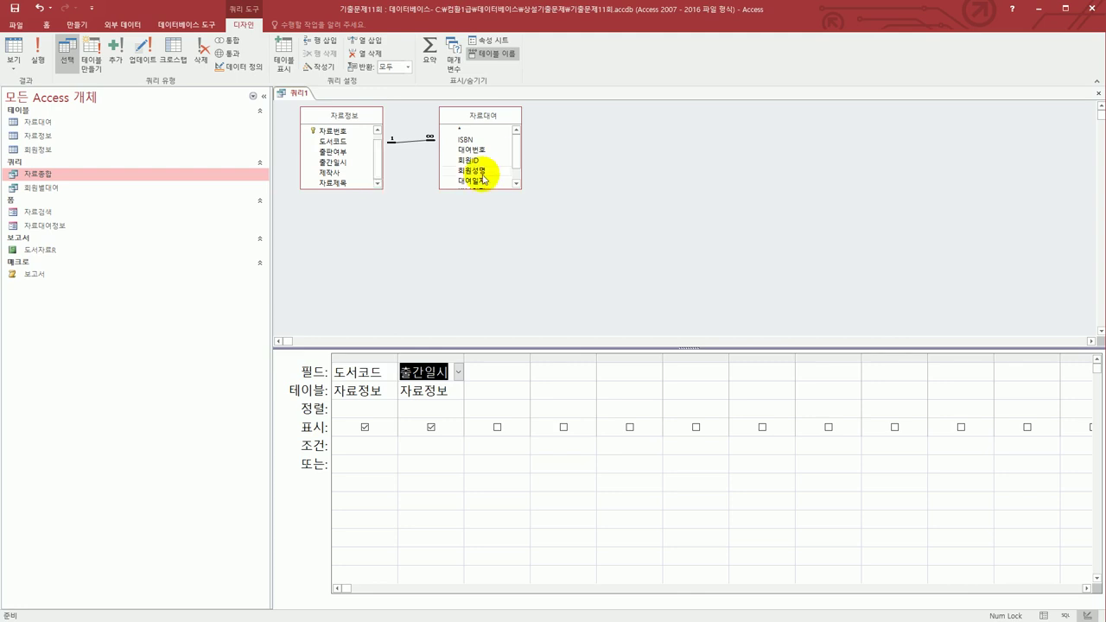
{"action": "scroll", "coordinate": [510, 165], "scroll_direction": "down", "scroll_amount": 2}
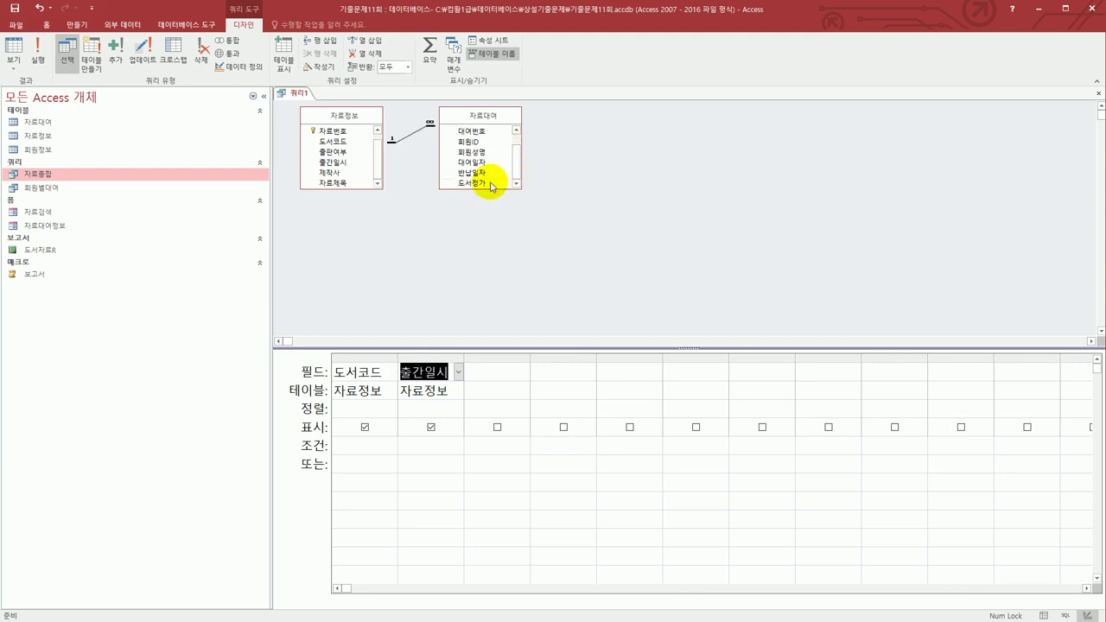
{"action": "left_click", "coordinate": [492, 184]}
{"action": "double_click", "coordinate": [492, 184]}
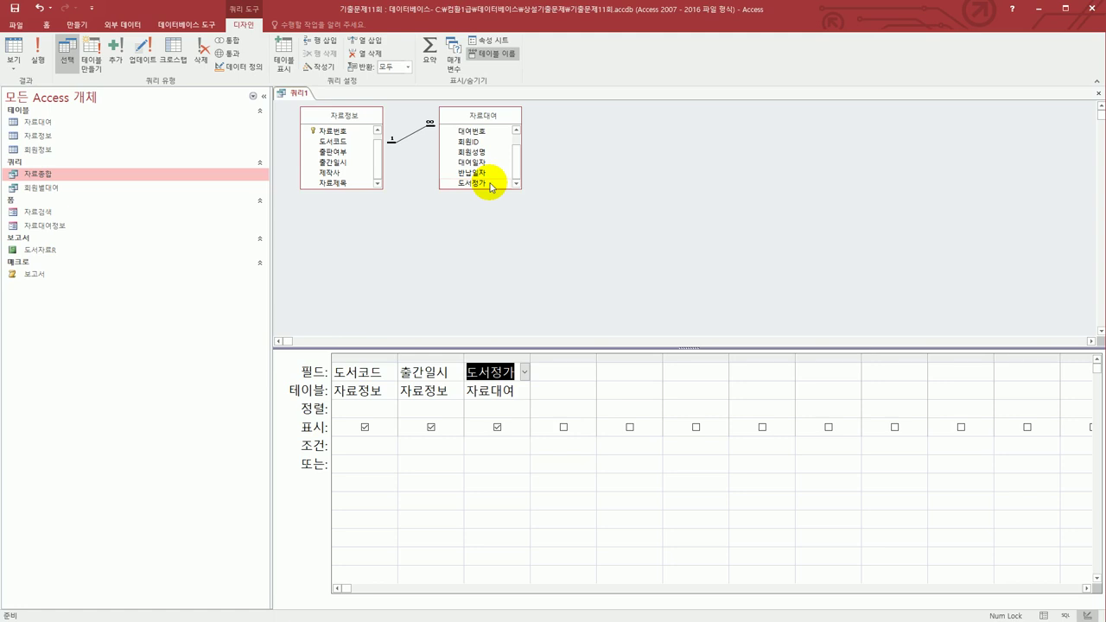
Sort the 출간일시 column of the query in descending order (내림차순).
{"action": "left_click", "coordinate": [435, 411]}
{"action": "left_click", "coordinate": [458, 410]}
{"action": "left_click", "coordinate": [454, 445]}
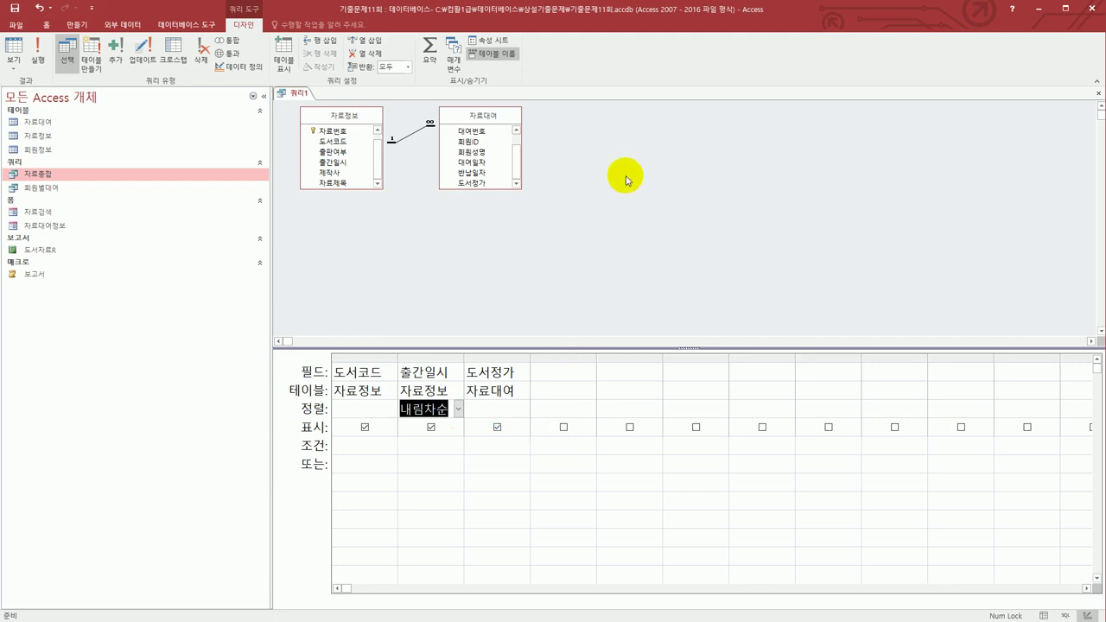
Turn on the 요약 row, set 도서정가 to 합계 and widen its grid column.
{"action": "left_click", "coordinate": [429, 50]}
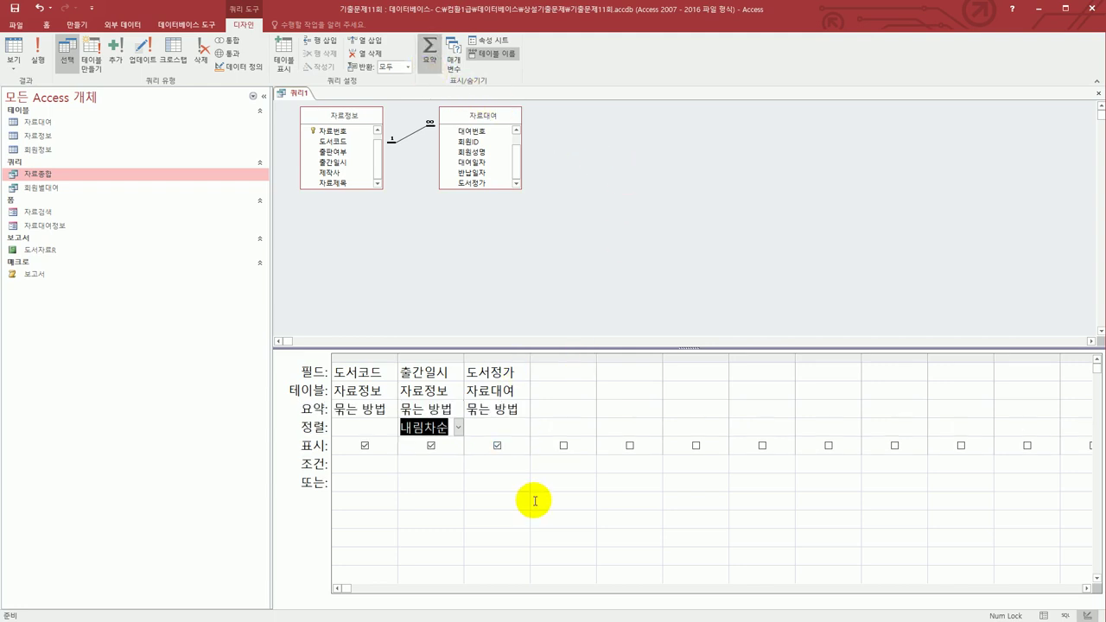
{"action": "left_click", "coordinate": [517, 410]}
{"action": "left_click", "coordinate": [525, 410]}
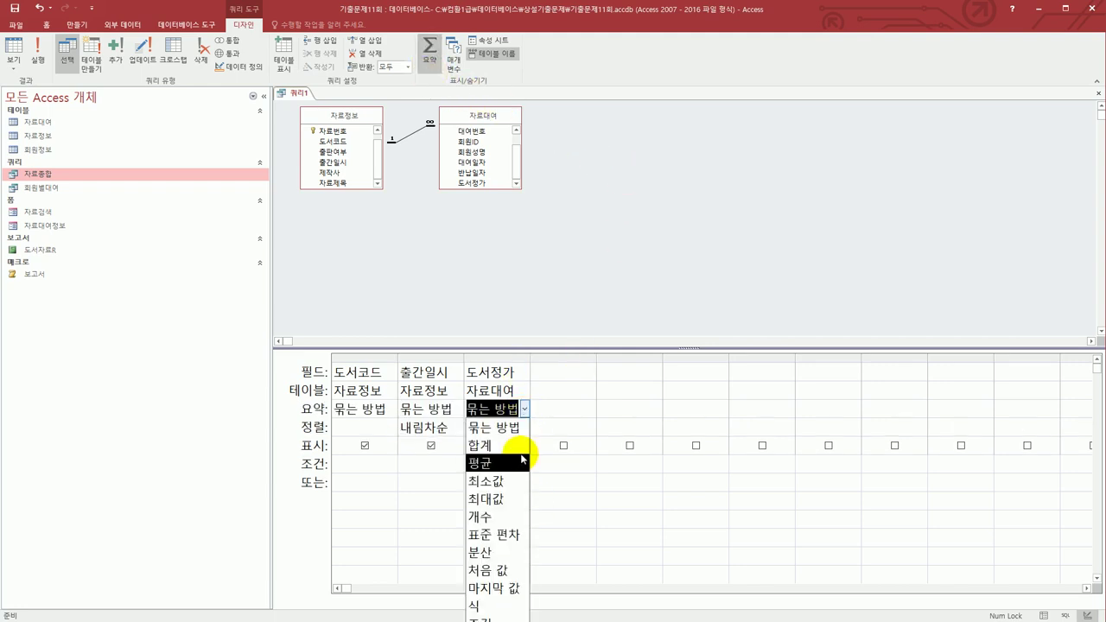
{"action": "left_click", "coordinate": [484, 446]}
{"action": "left_click_drag", "start_coordinate": [529, 356], "coordinate": [545, 358]}
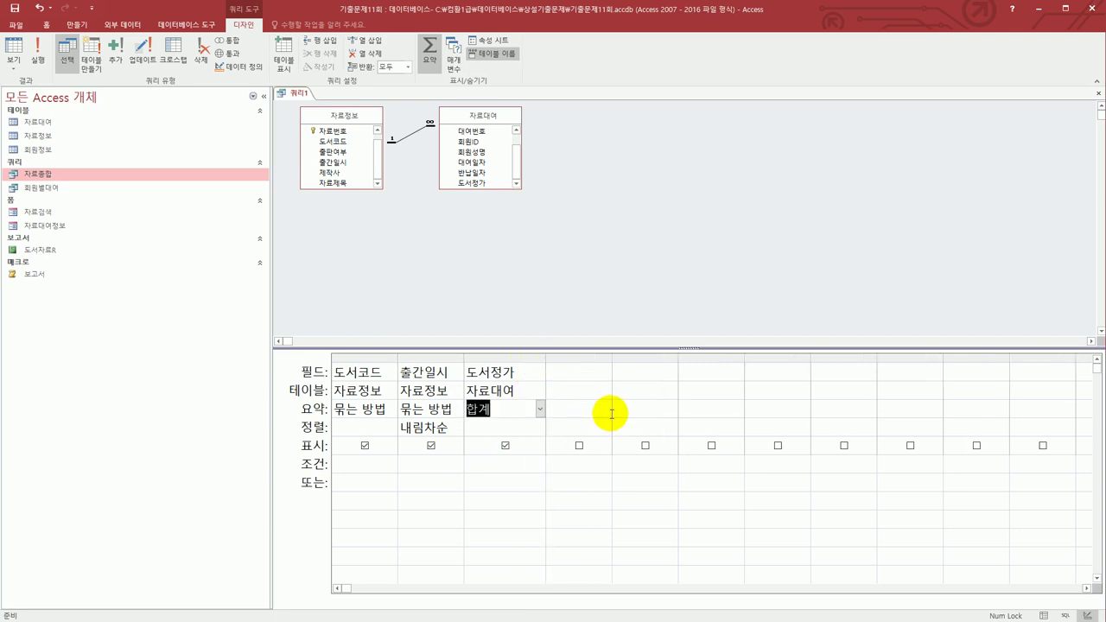
Check the query results with the summed price column widened to show its full heading, and return to design view.
{"action": "left_click", "coordinate": [14, 49]}
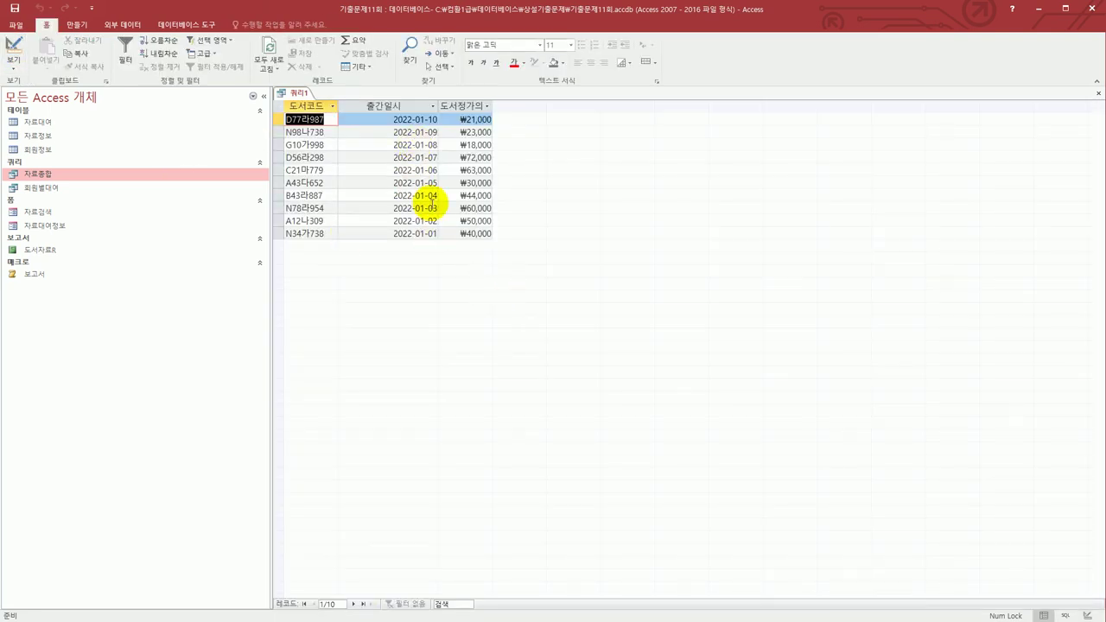
{"action": "left_click_drag", "start_coordinate": [492, 105], "coordinate": [535, 105]}
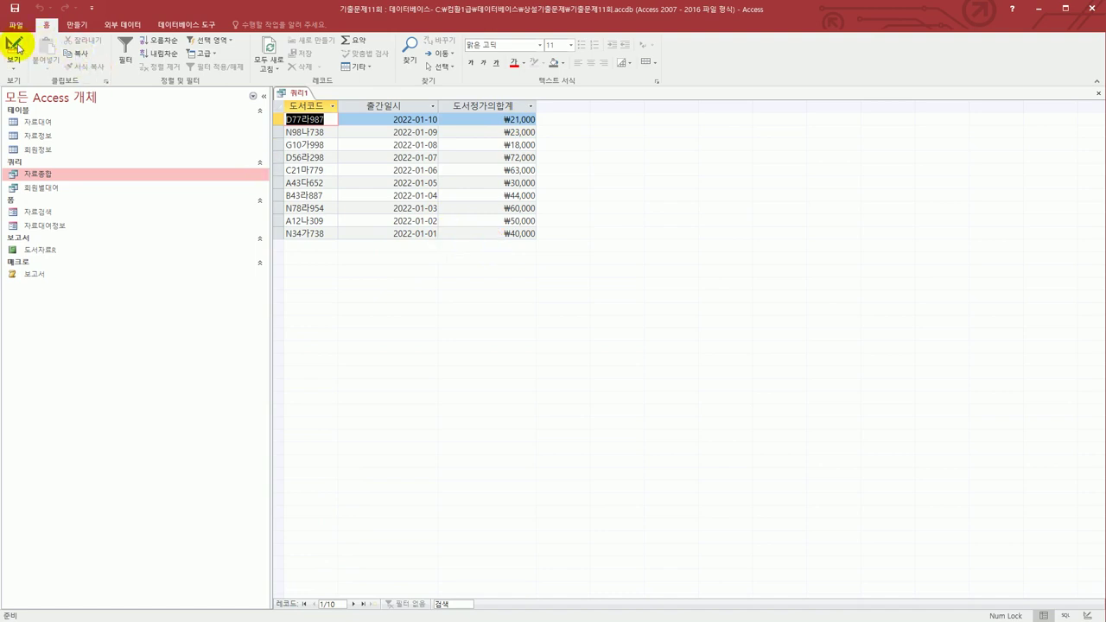
{"action": "left_click", "coordinate": [13, 48]}
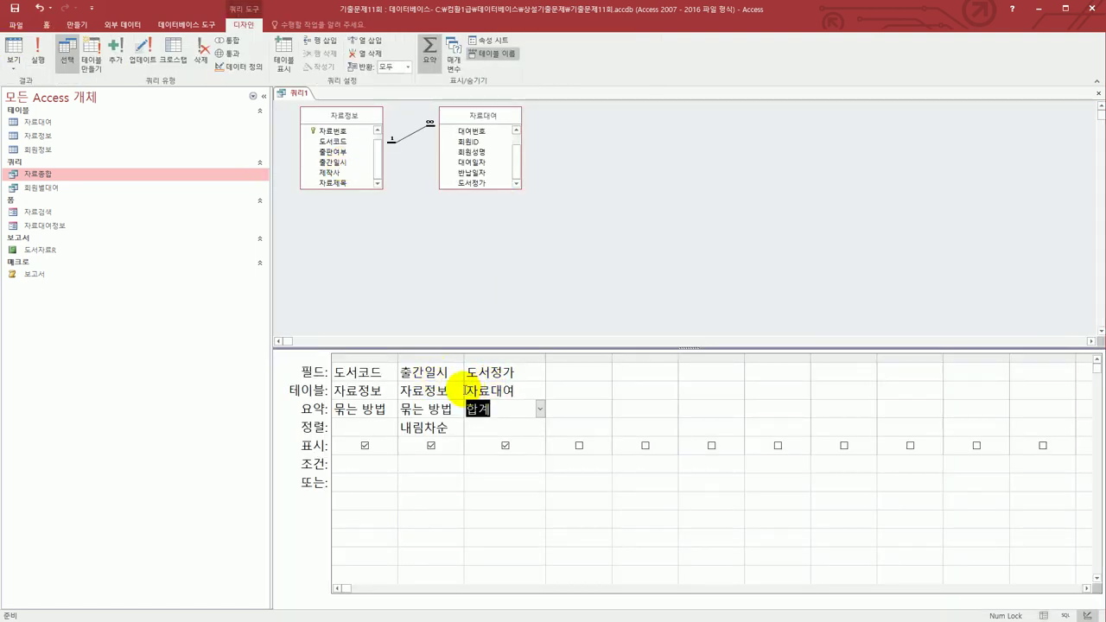
Give the summed 도서정가 field the heading 도서정가 합계 and view the results.
{"action": "left_click", "coordinate": [467, 371]}
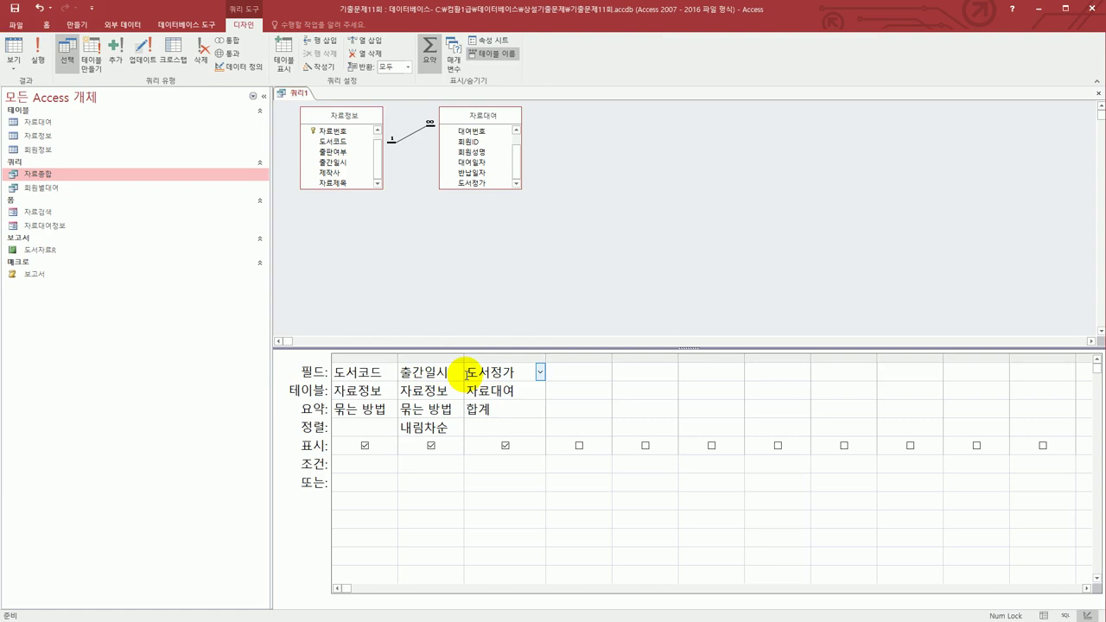
{"action": "type", "text": "도서정가 합계:"}
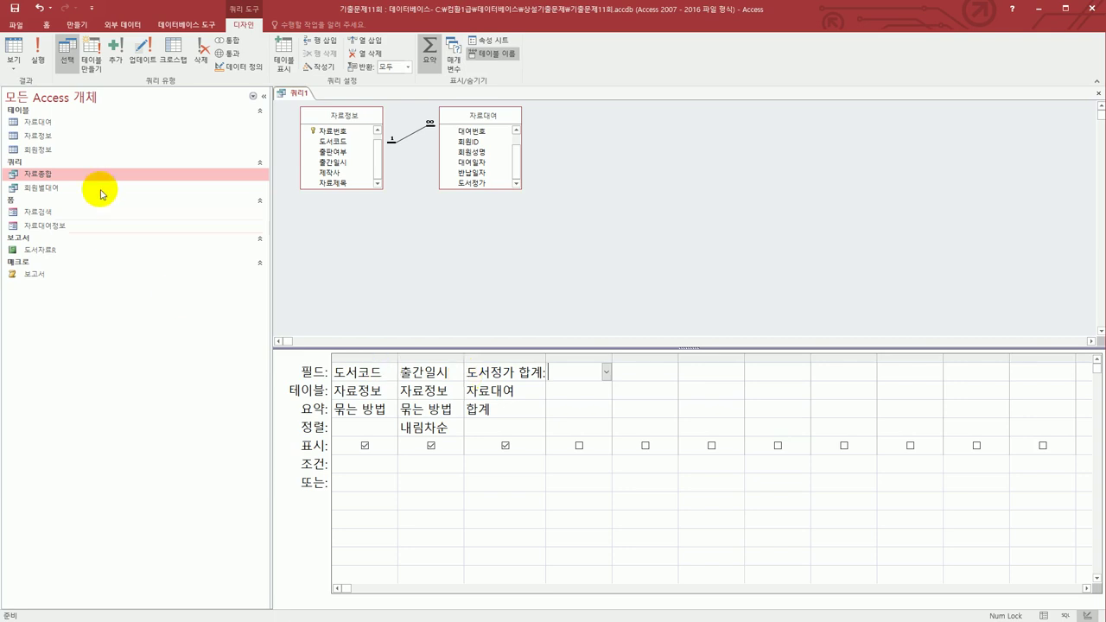
{"action": "left_click", "coordinate": [13, 48]}
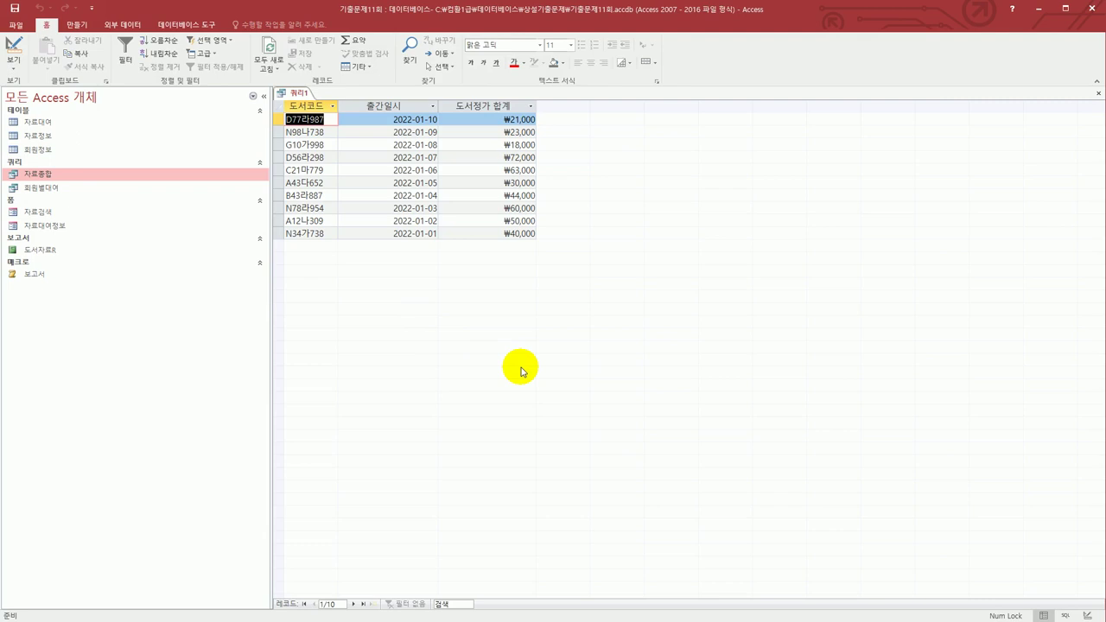
Save the query as 도서별합계 and close it.
{"action": "left_click", "coordinate": [14, 8]}
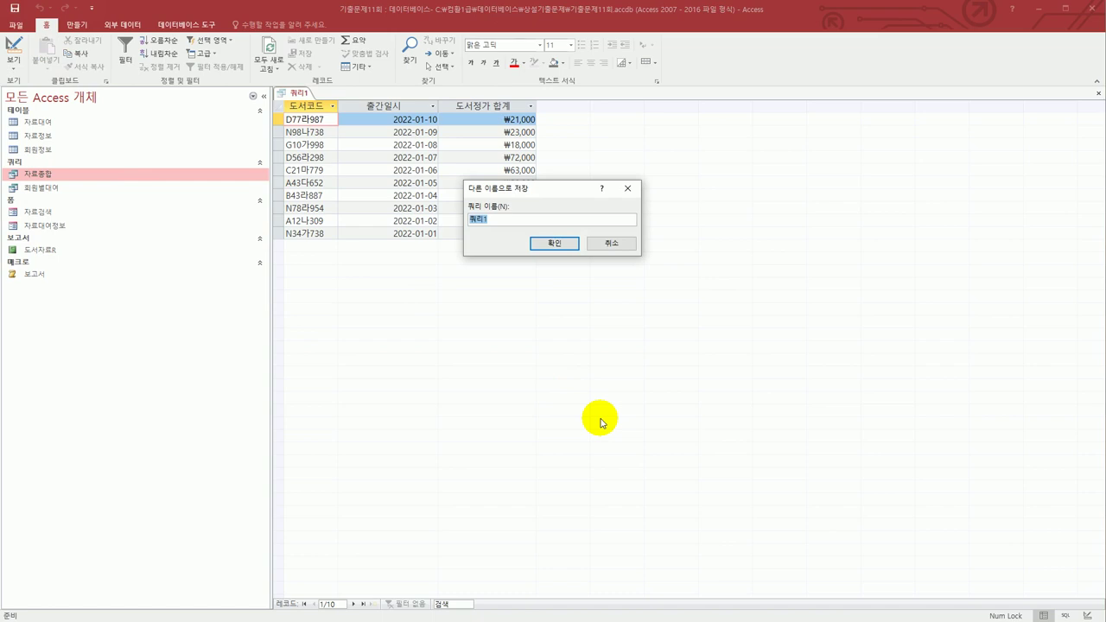
{"action": "type", "text": "되"}
{"action": "key", "text": "BackSpace"}
{"action": "type", "text": "서별합계"}
{"action": "left_click", "coordinate": [554, 243]}
{"action": "left_click", "coordinate": [1098, 95]}
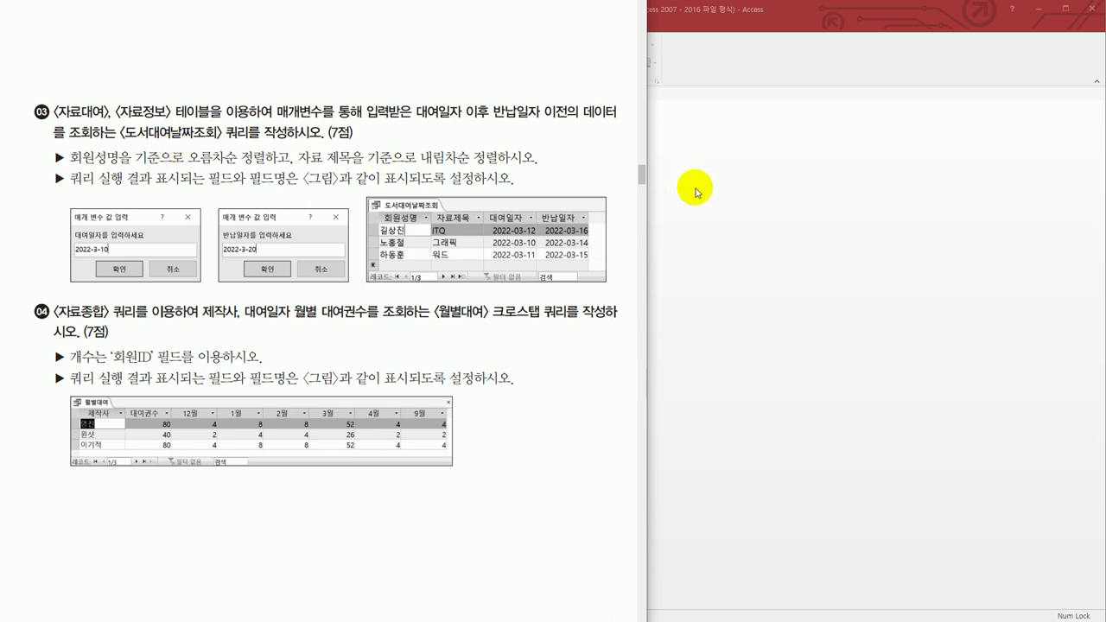
Return to Access and create a new query in design view containing the 자료대여 and 자료정보 tables.
{"action": "left_click", "coordinate": [744, 225]}
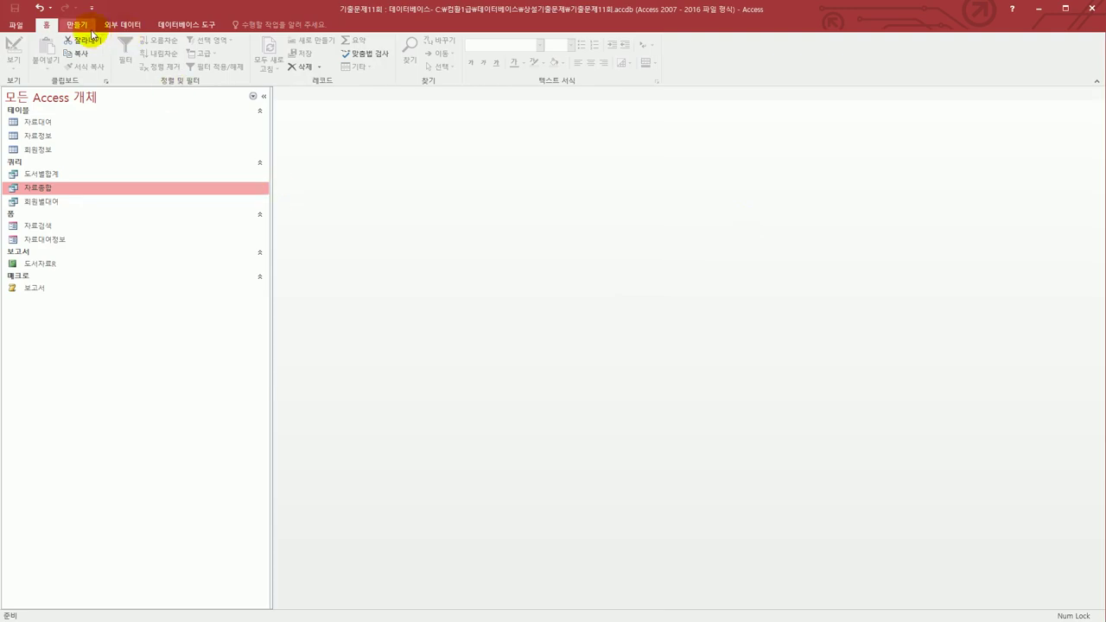
{"action": "left_click", "coordinate": [87, 28]}
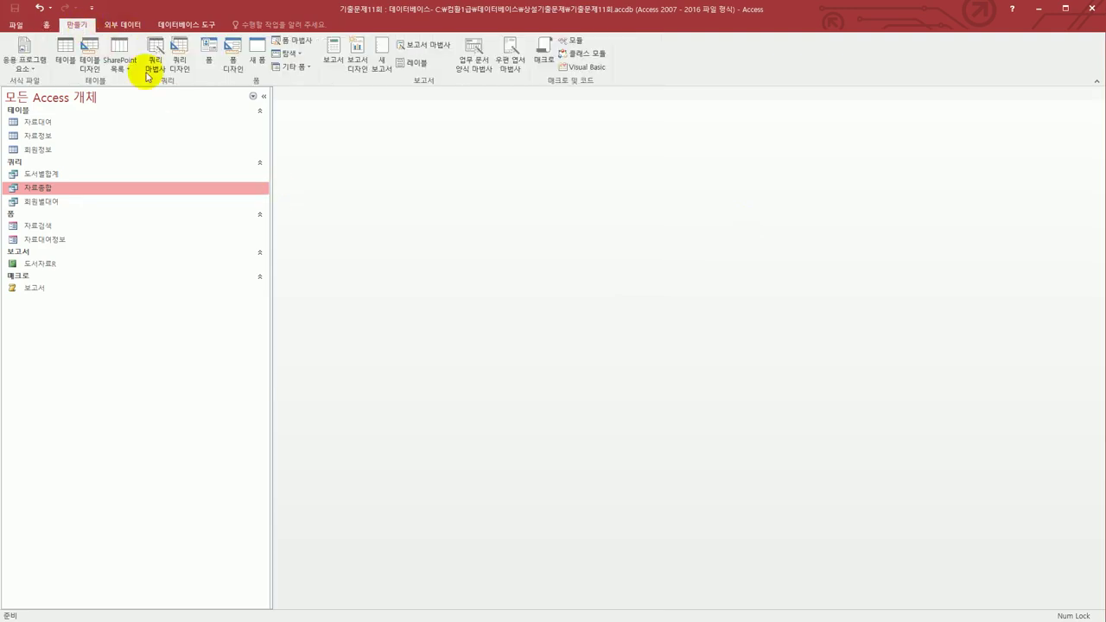
{"action": "left_click", "coordinate": [176, 70]}
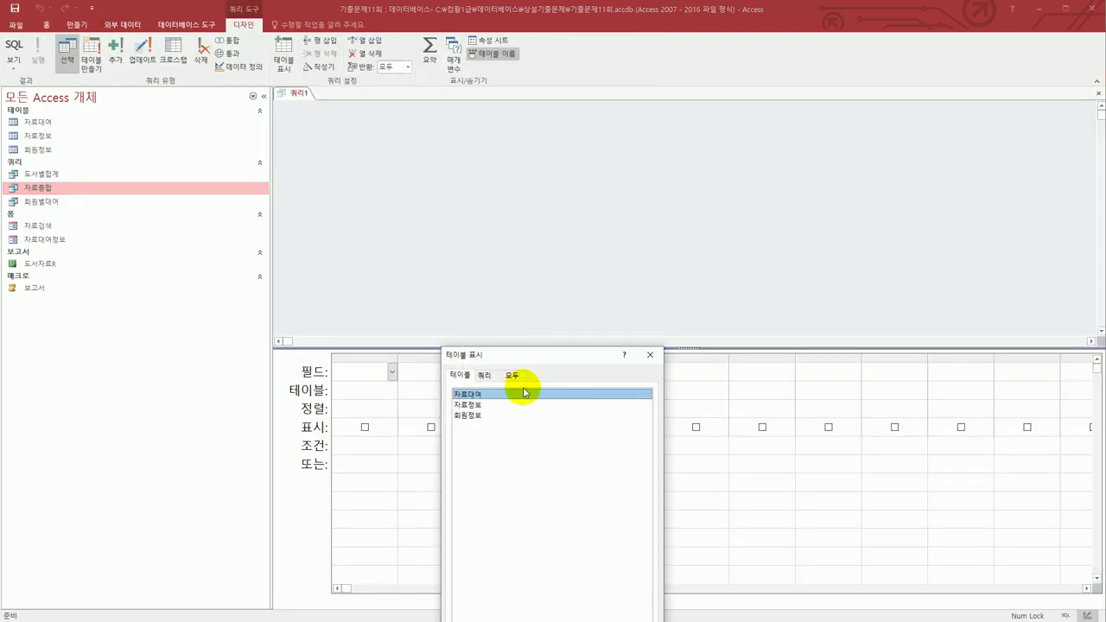
{"action": "left_click_drag", "start_coordinate": [526, 356], "coordinate": [773, 191]}
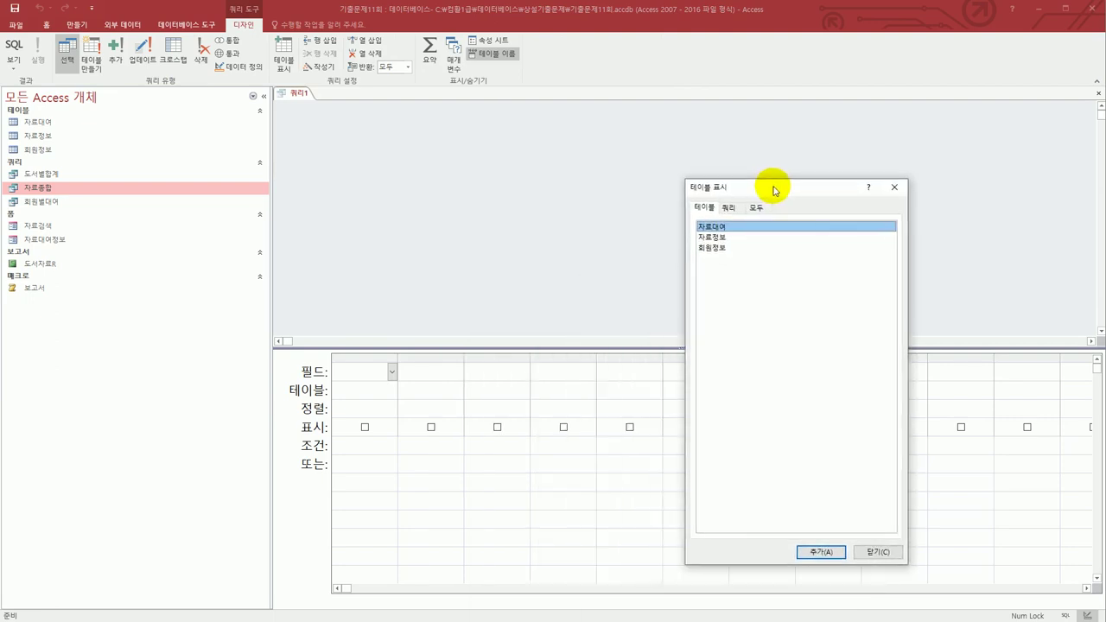
{"action": "double_click", "coordinate": [729, 228]}
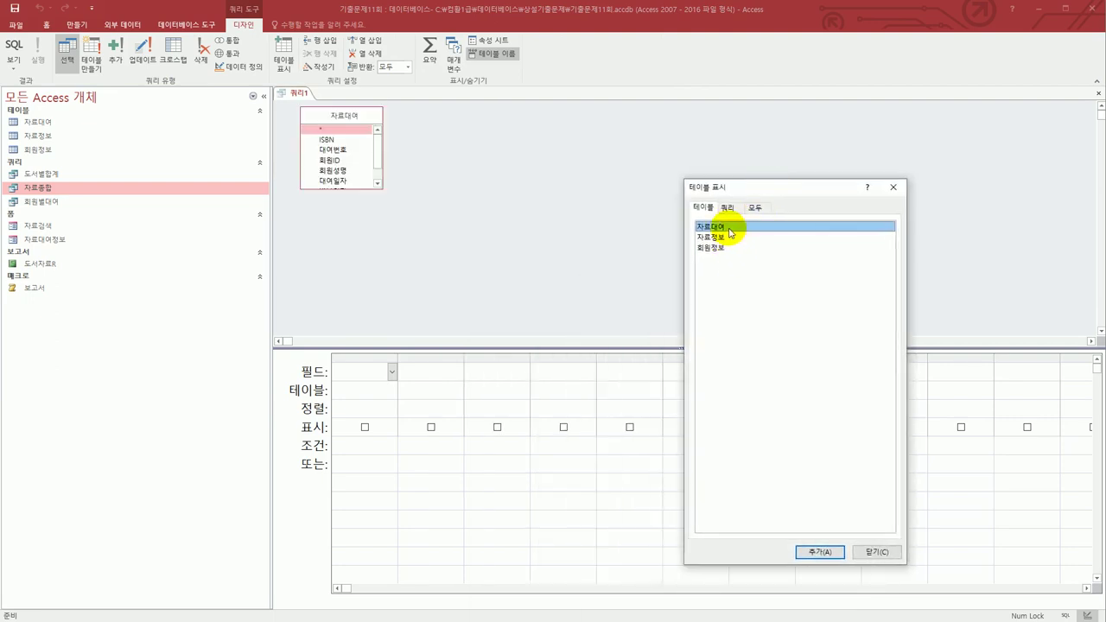
{"action": "left_click", "coordinate": [731, 238]}
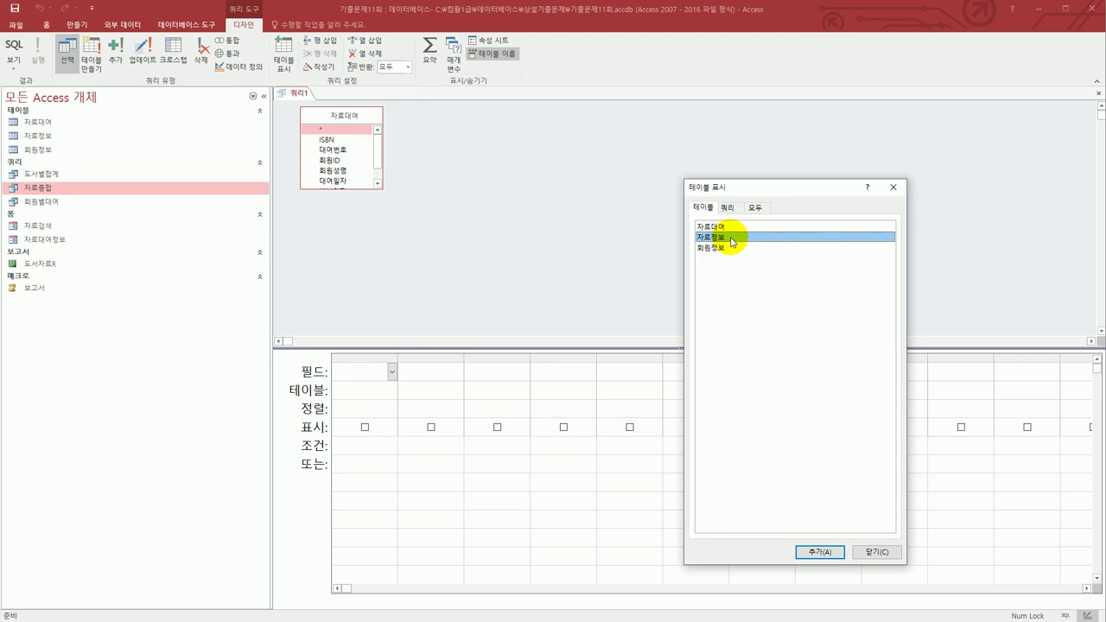
{"action": "double_click", "coordinate": [732, 239]}
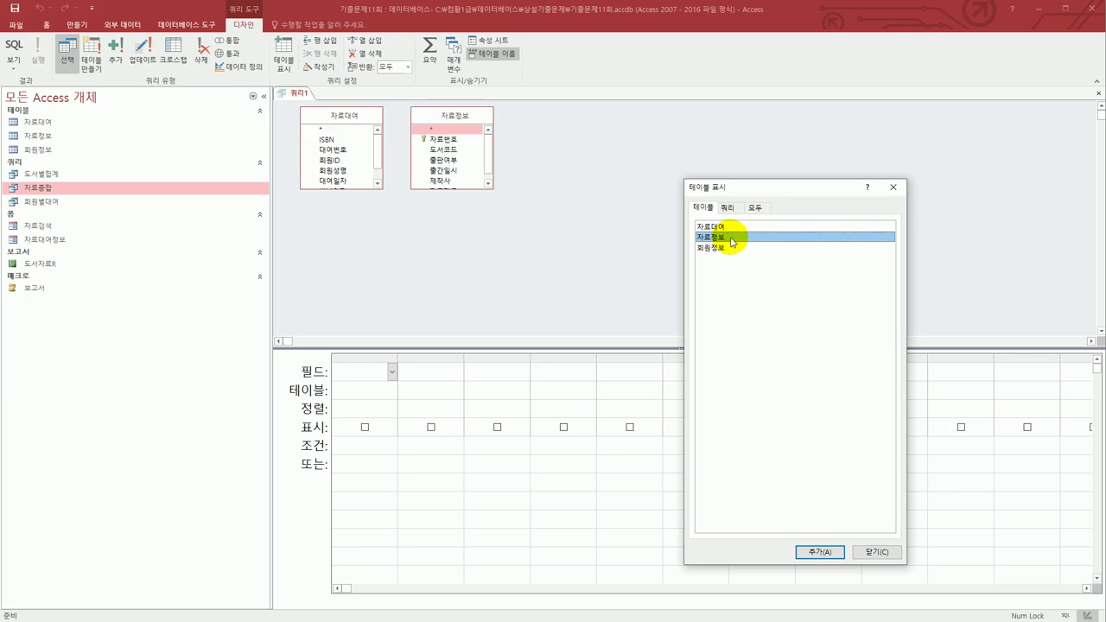
{"action": "left_click", "coordinate": [895, 189]}
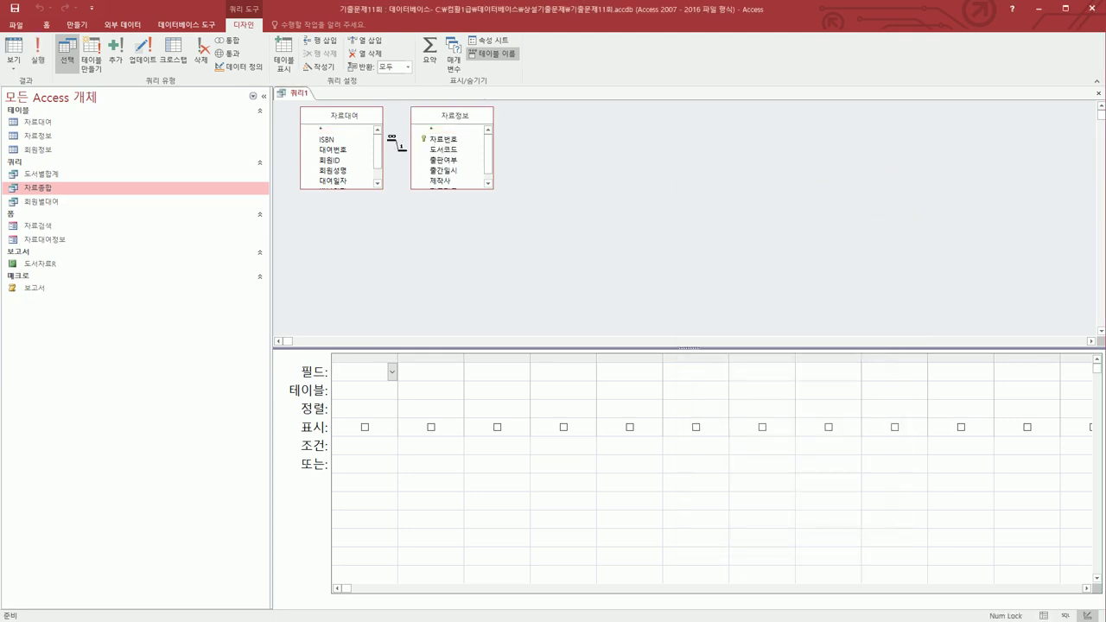
Check the task sheet, then add 회원성명 from 자료대여, 자료제목 from 자료정보, and 대여일자 and 반납일자 from 자료대여 to the query.
{"action": "key", "text": "alt+Tab"}
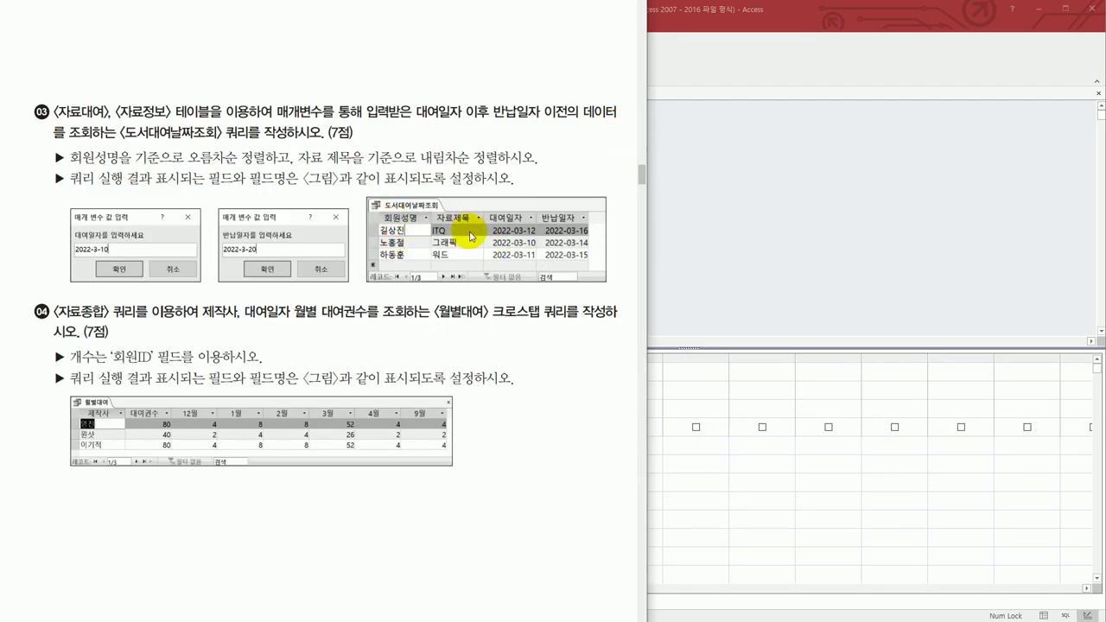
{"action": "left_click", "coordinate": [689, 222]}
{"action": "left_click", "coordinate": [352, 172]}
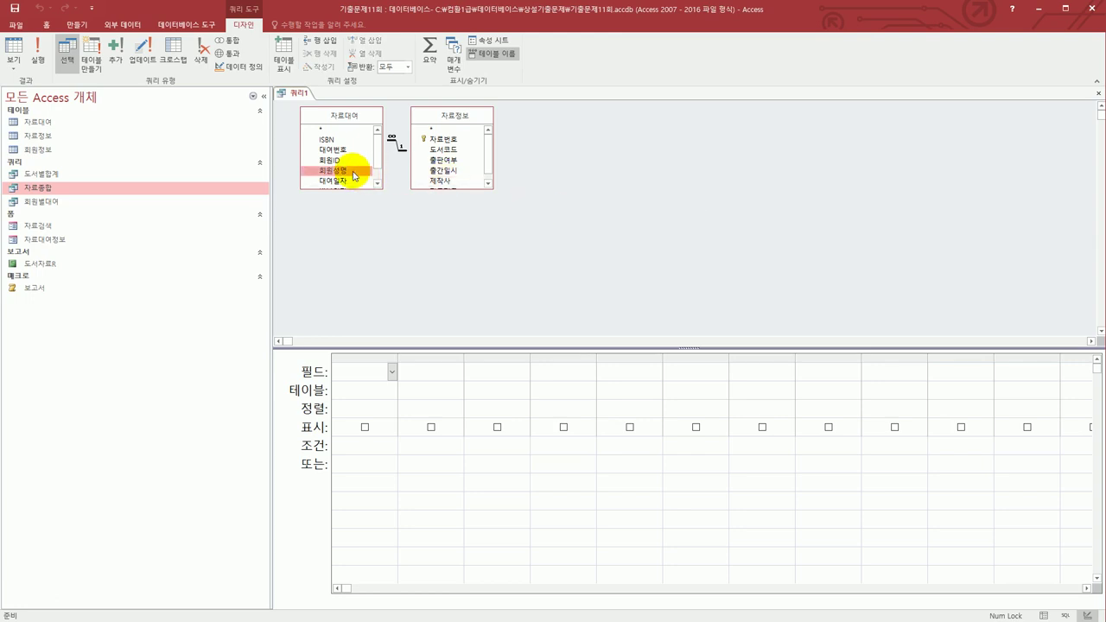
{"action": "double_click", "coordinate": [353, 172]}
{"action": "left_click", "coordinate": [353, 182]}
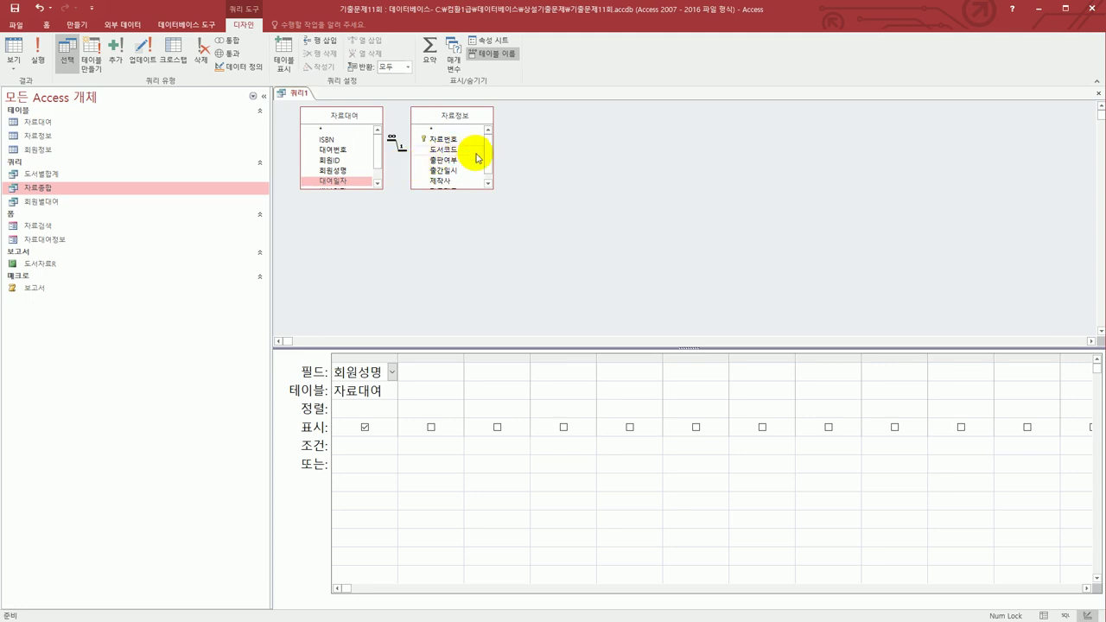
{"action": "scroll", "coordinate": [360, 171], "scroll_direction": "down", "scroll_amount": 2}
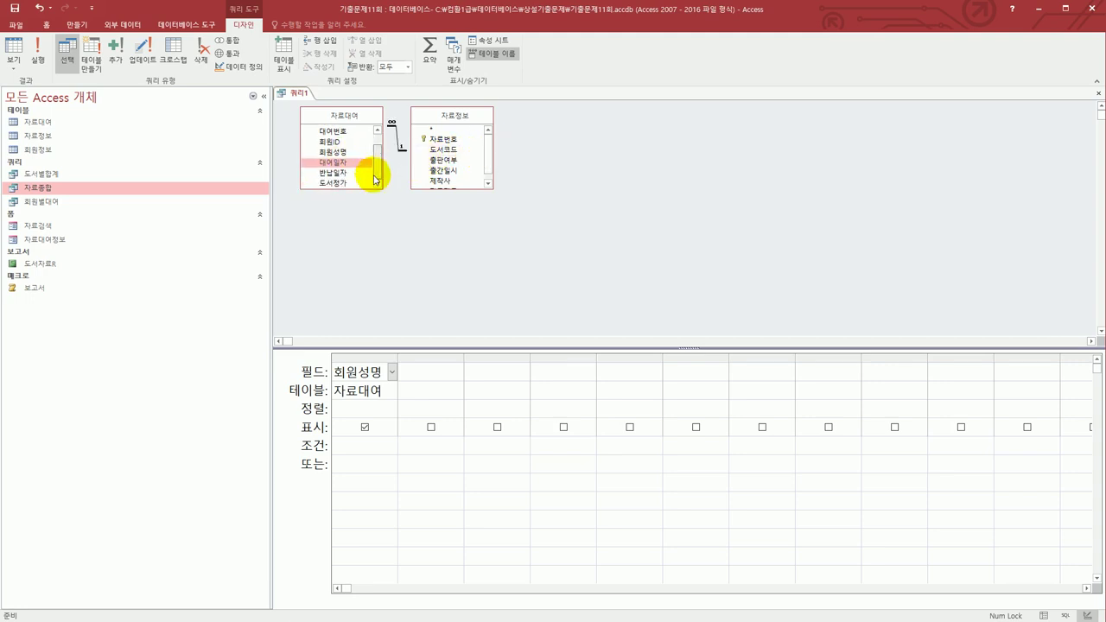
{"action": "scroll", "coordinate": [488, 160], "scroll_direction": "down", "scroll_amount": 1}
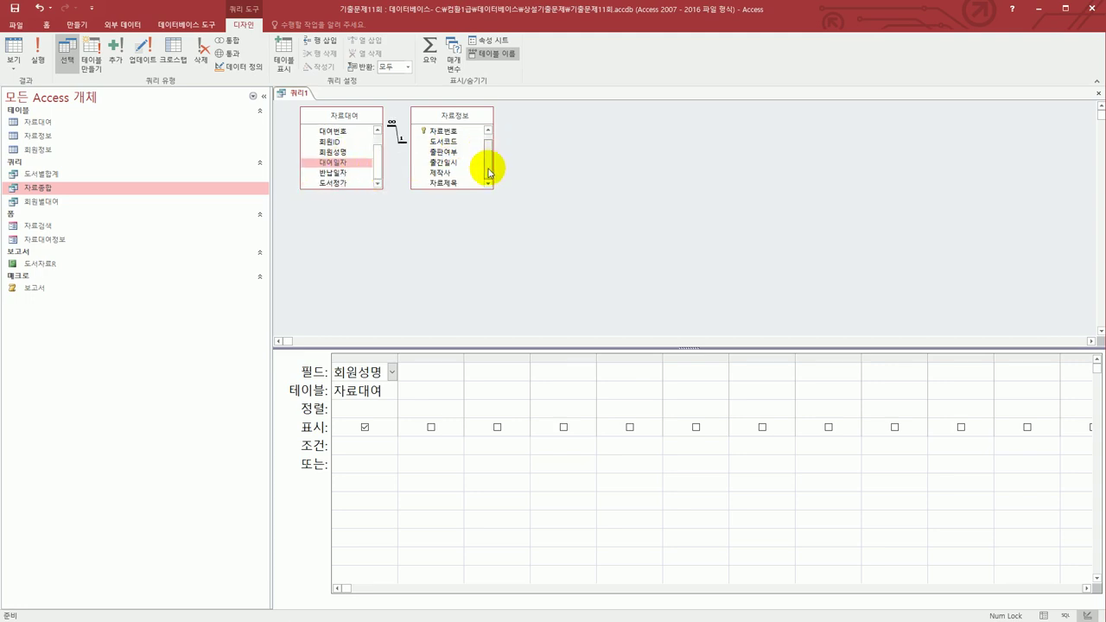
{"action": "left_click", "coordinate": [472, 184]}
{"action": "double_click", "coordinate": [472, 183]}
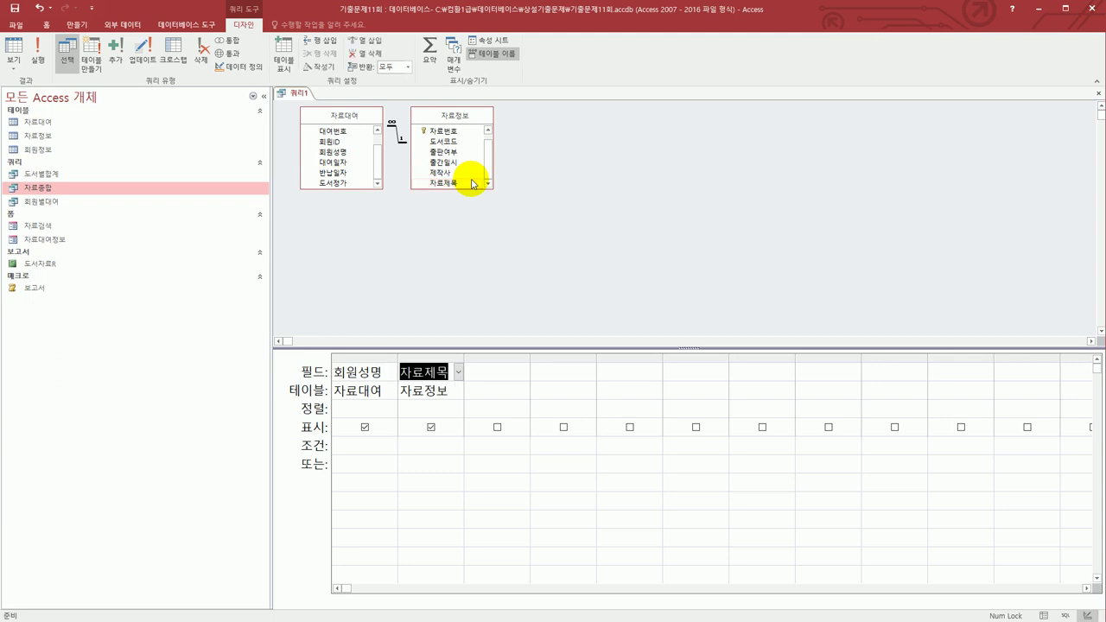
{"action": "double_click", "coordinate": [340, 163]}
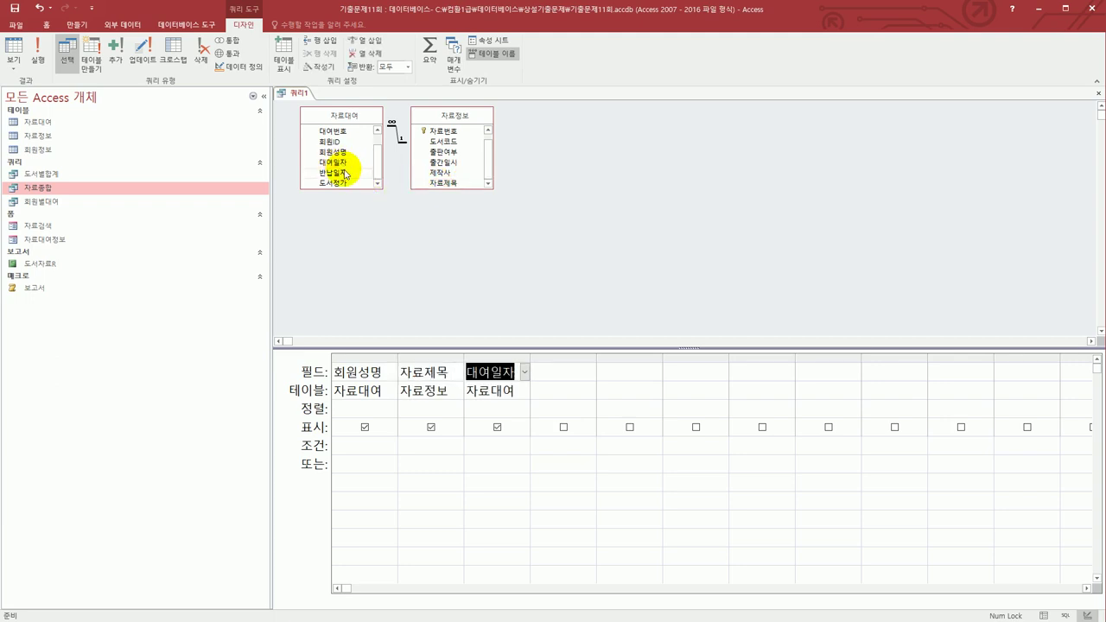
{"action": "double_click", "coordinate": [345, 173]}
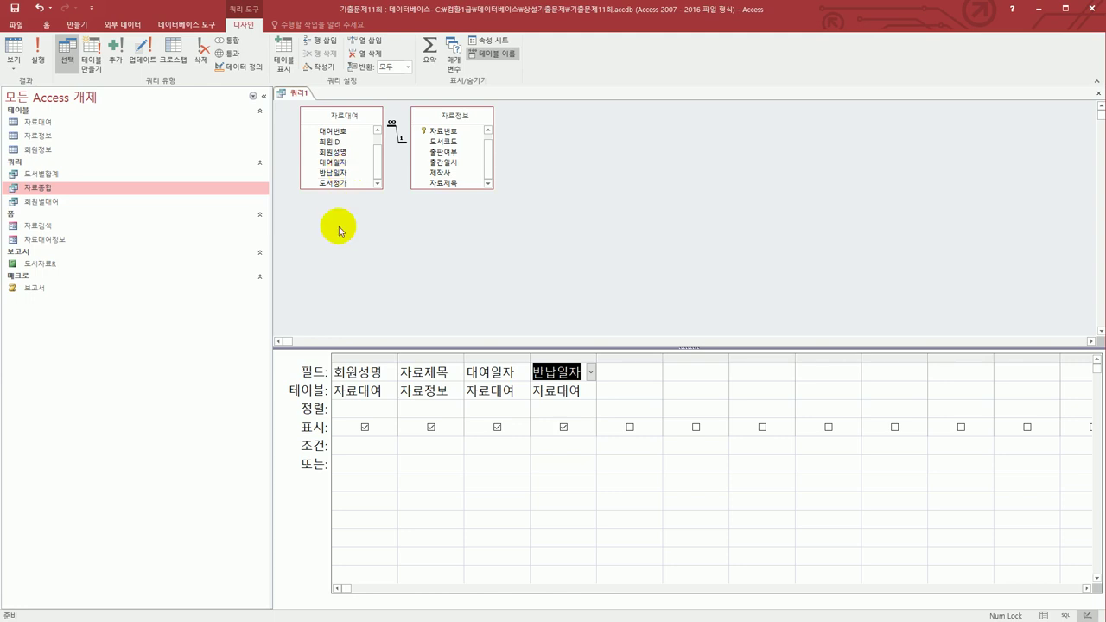
Sort the query by 회원성명 in ascending order (오름차순) and by 자료제목 in descending order (내림차순).
{"action": "left_click", "coordinate": [393, 411]}
{"action": "left_click", "coordinate": [393, 411]}
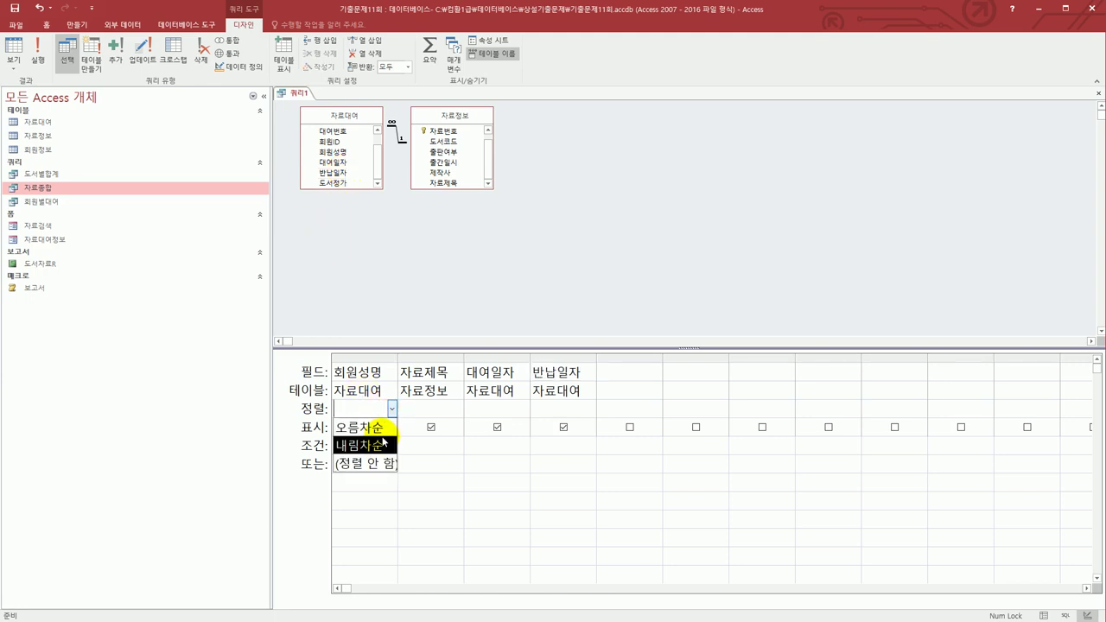
{"action": "left_click", "coordinate": [381, 431]}
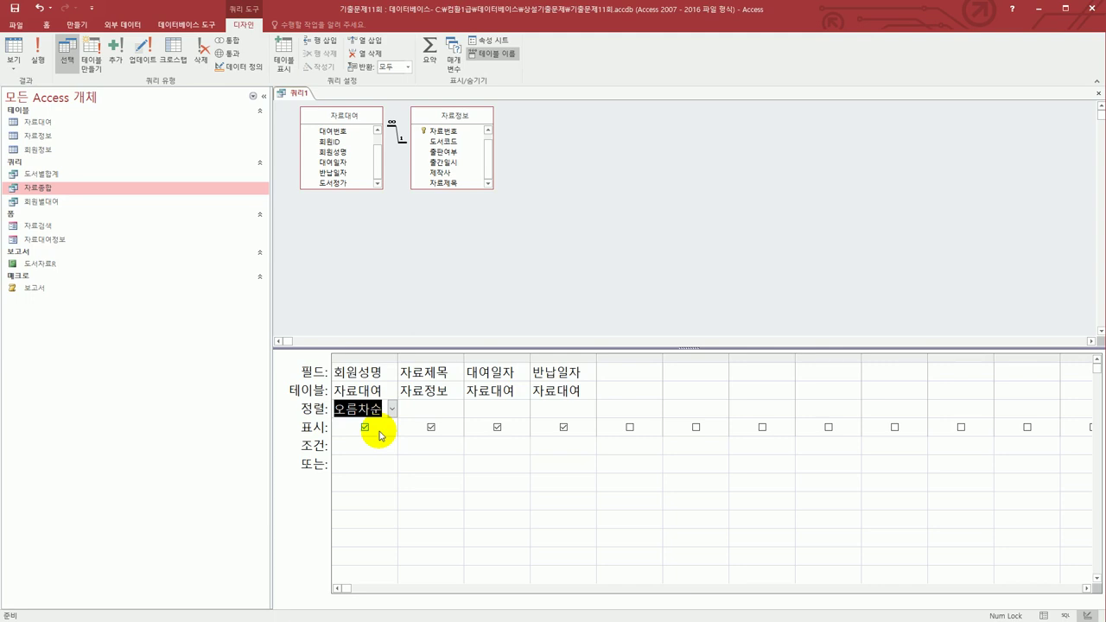
{"action": "left_click", "coordinate": [458, 409]}
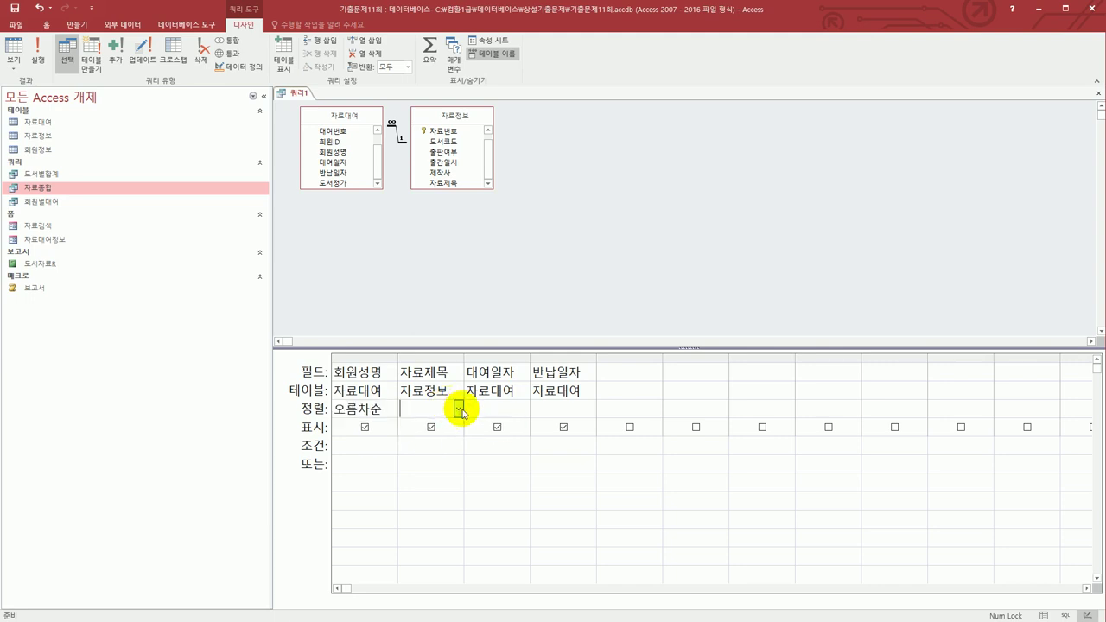
{"action": "left_click", "coordinate": [458, 409]}
{"action": "left_click", "coordinate": [429, 445]}
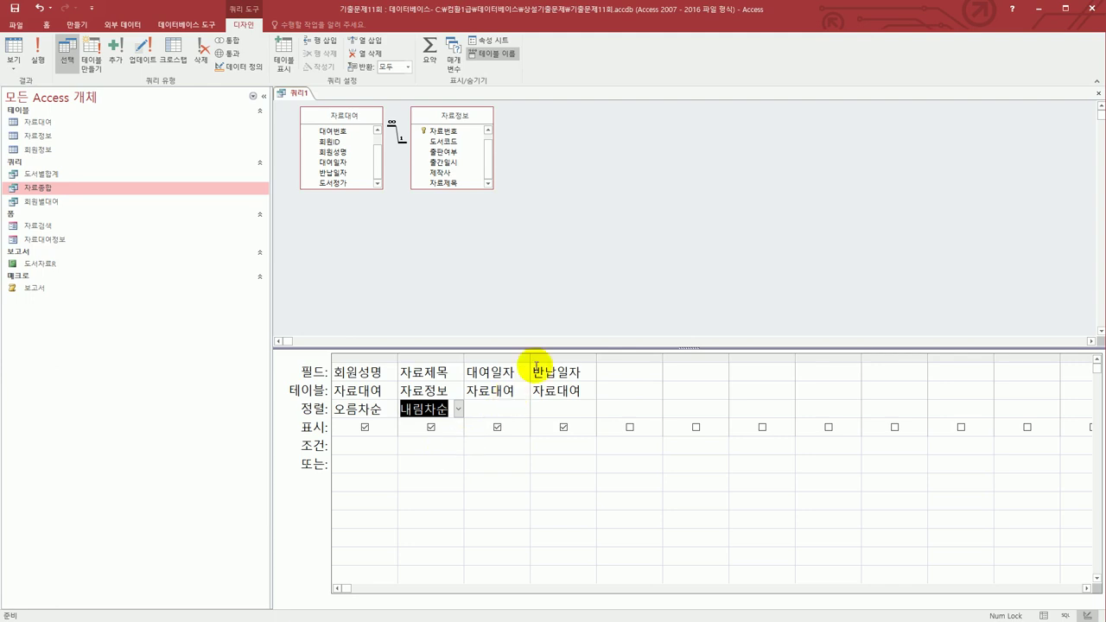
Set the 대여일자 criterion to >=[대여일자를 입력하세요] and widen its column to show the whole expression.
{"action": "left_click_drag", "start_coordinate": [529, 357], "coordinate": [569, 357]}
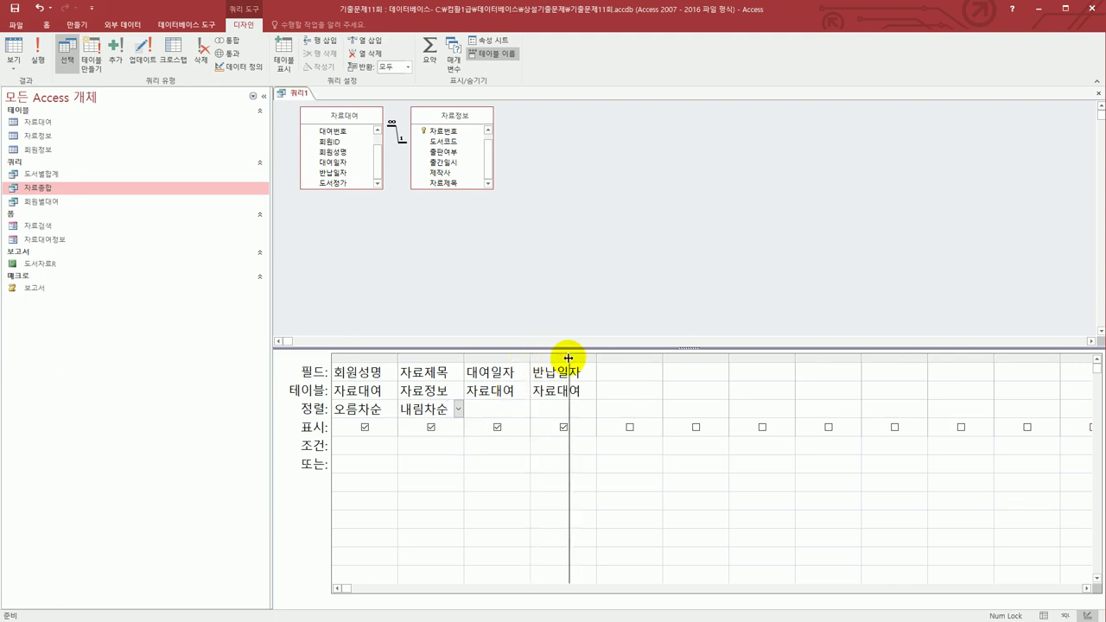
{"action": "left_click", "coordinate": [519, 439]}
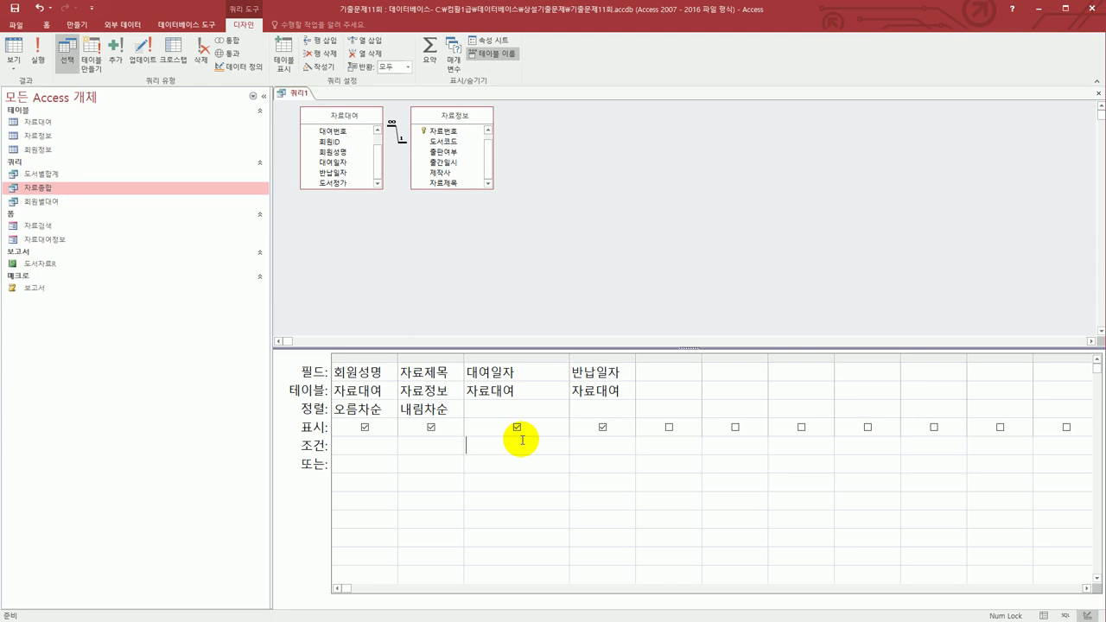
{"action": "type", "text": ">="}
{"action": "type", "text": "[대여일자"}
{"action": "type", "text": "를 입력ㅎ"}
{"action": "type", "text": "하세요]"}
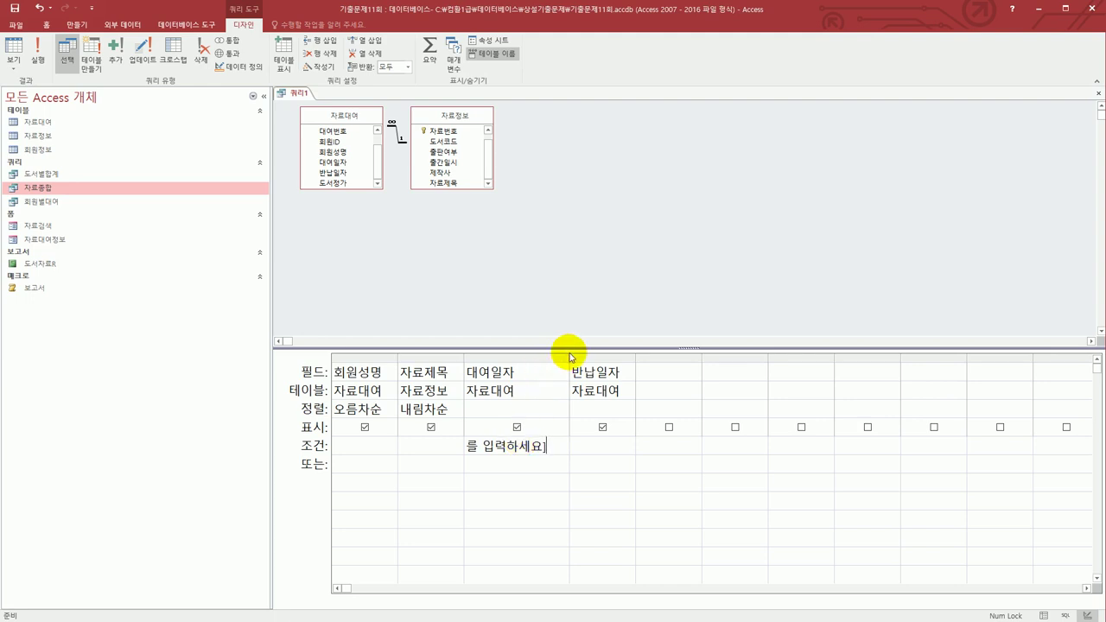
{"action": "left_click_drag", "start_coordinate": [569, 361], "coordinate": [677, 357]}
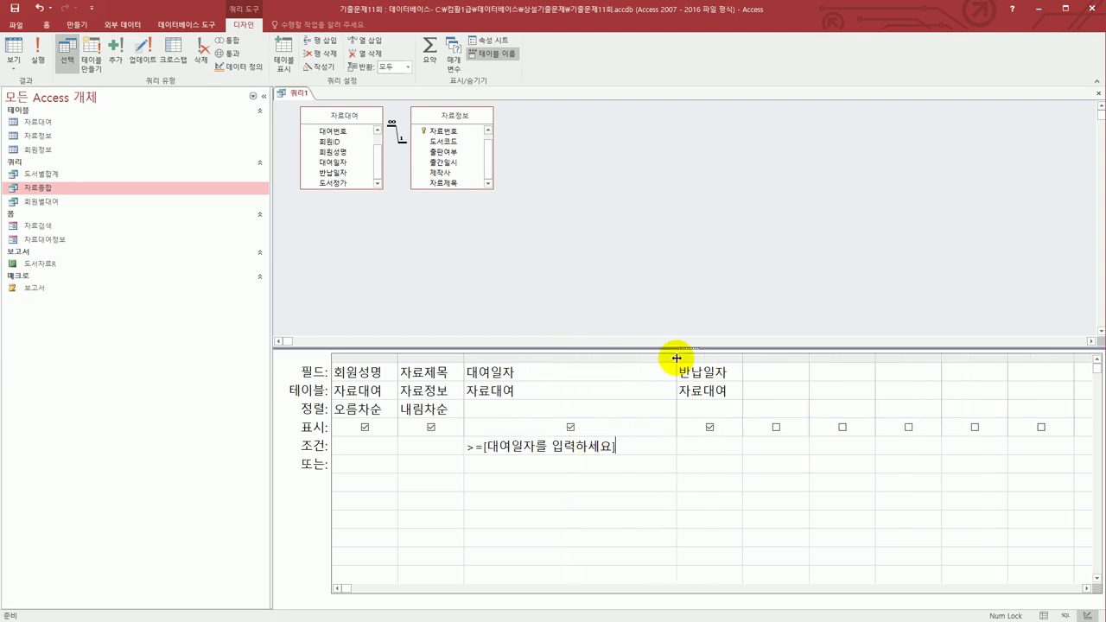
Recheck the task sheet, set the 반납일자 criterion to <=[반납일자를 입력하세요], and widen its column to fit the expression.
{"action": "key", "text": "alt+Tab"}
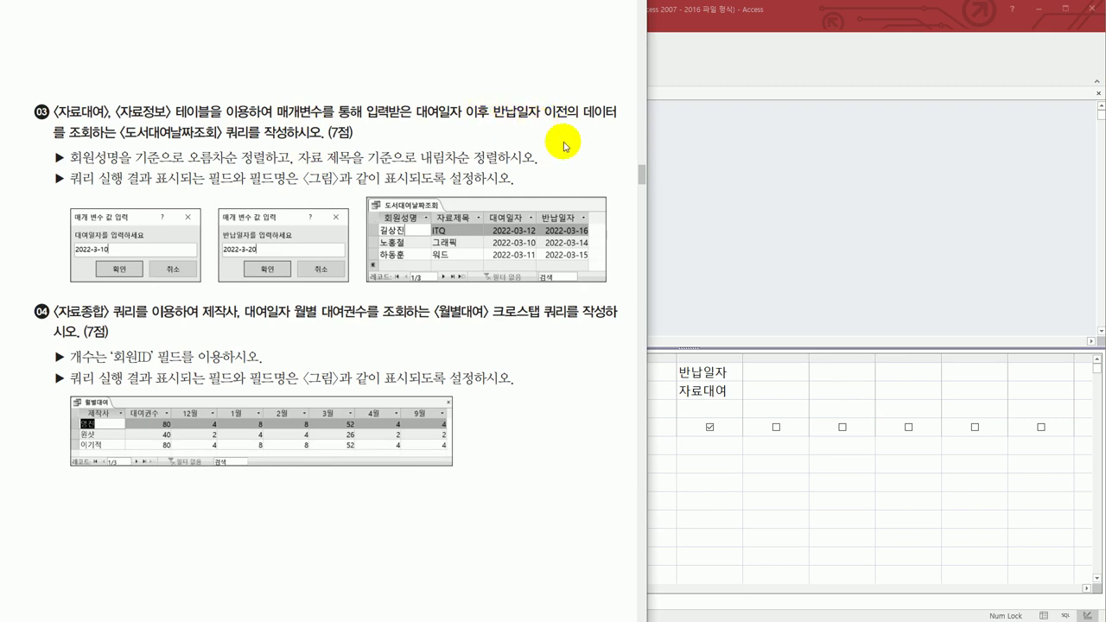
{"action": "left_click", "coordinate": [707, 445]}
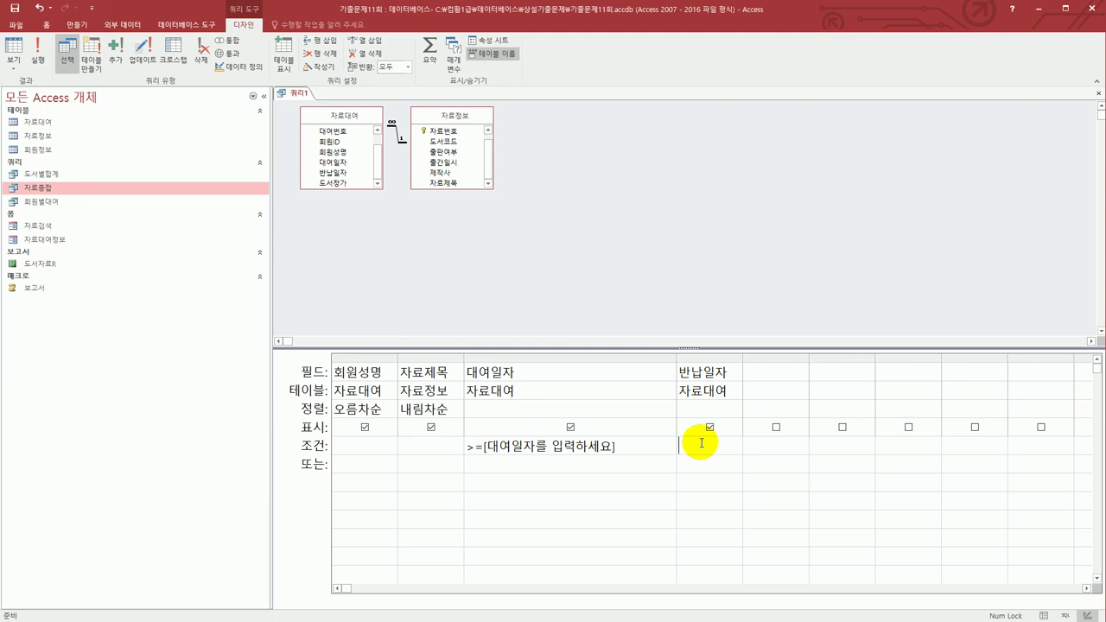
{"action": "type", "text": "<=["}
{"action": "type", "text": "반납일"}
{"action": "type", "text": "자를 "}
{"action": "type", "text": "입력하세요]"}
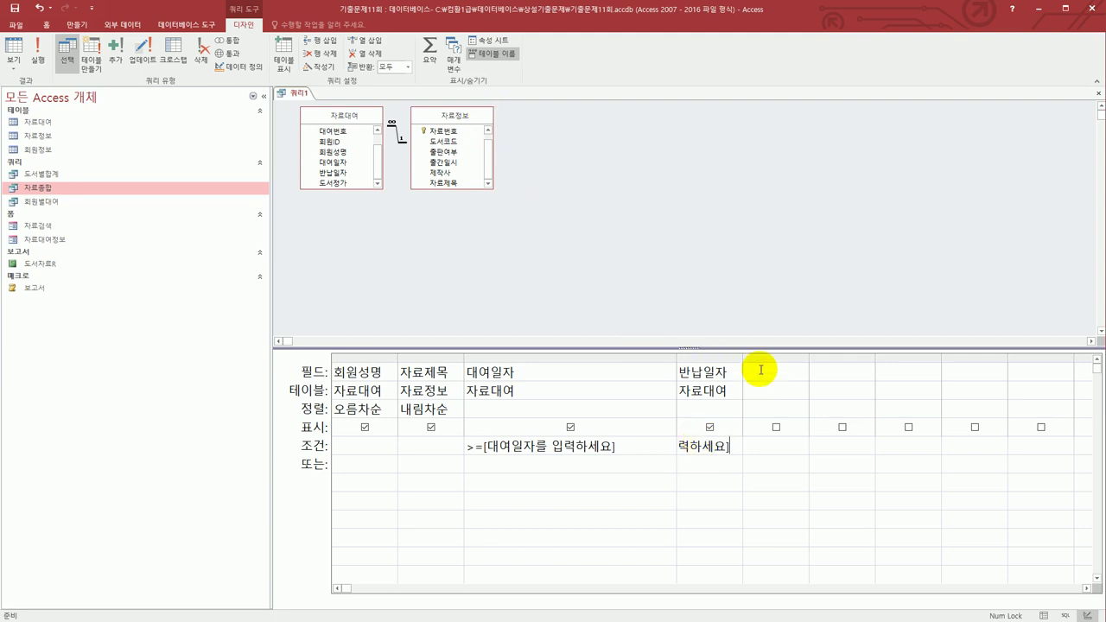
{"action": "left_click_drag", "start_coordinate": [742, 357], "coordinate": [844, 358]}
{"action": "left_click", "coordinate": [788, 486]}
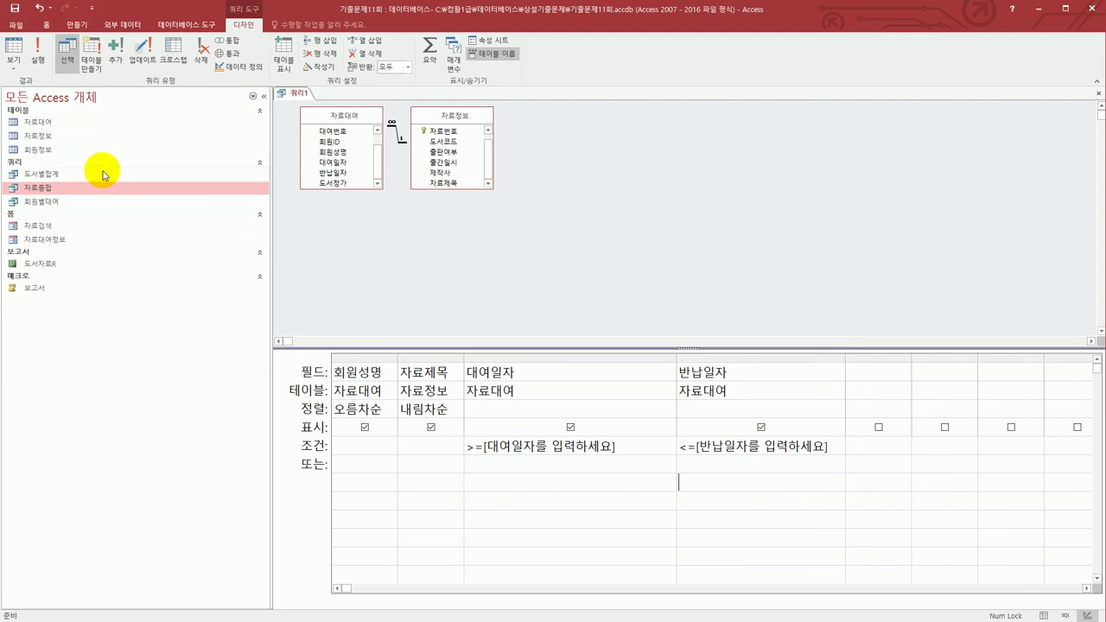
View the query results using 2022-3-10 as the 대여일자 parameter and 2022-3-20 as the 반납일자 parameter.
{"action": "left_click", "coordinate": [14, 52]}
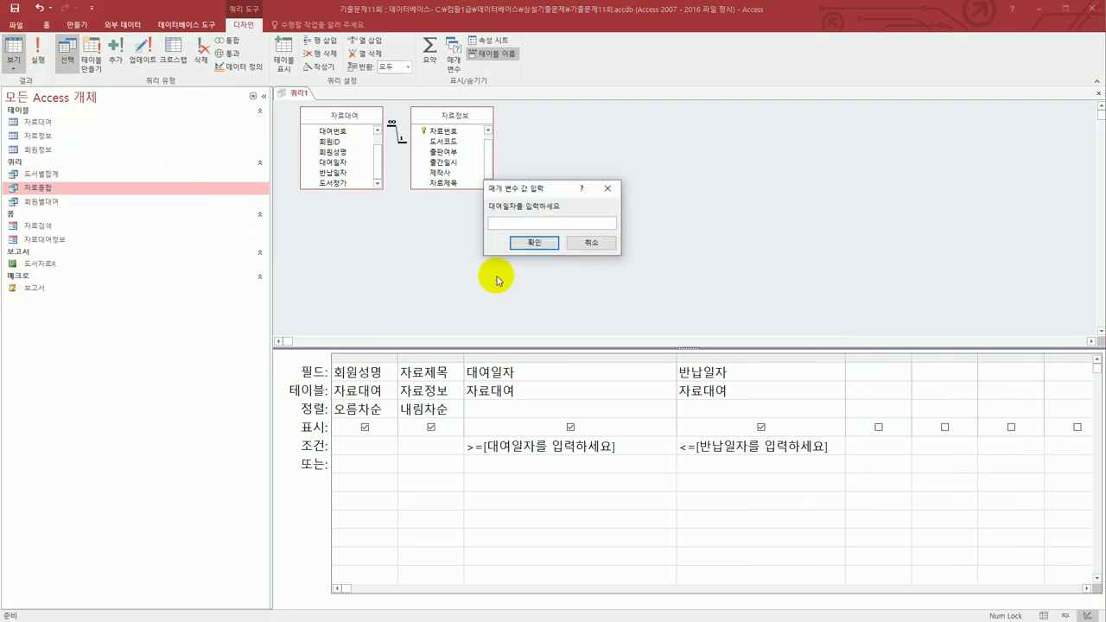
{"action": "type", "text": "2022-"}
{"action": "type", "text": "03"}
{"action": "type", "text": "3-10"}
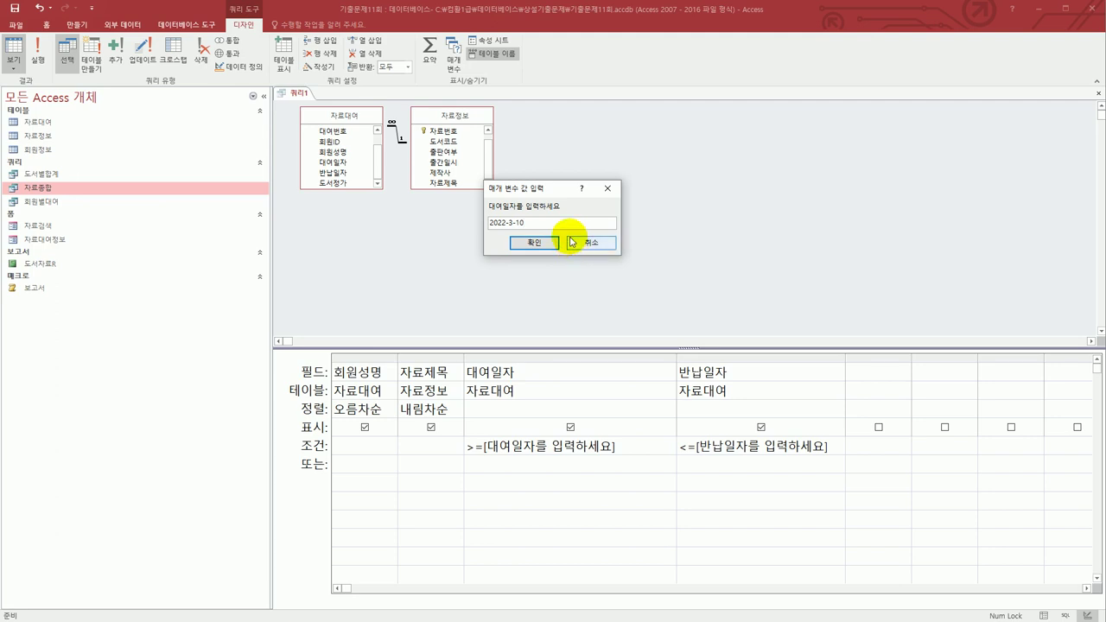
{"action": "left_click", "coordinate": [541, 246]}
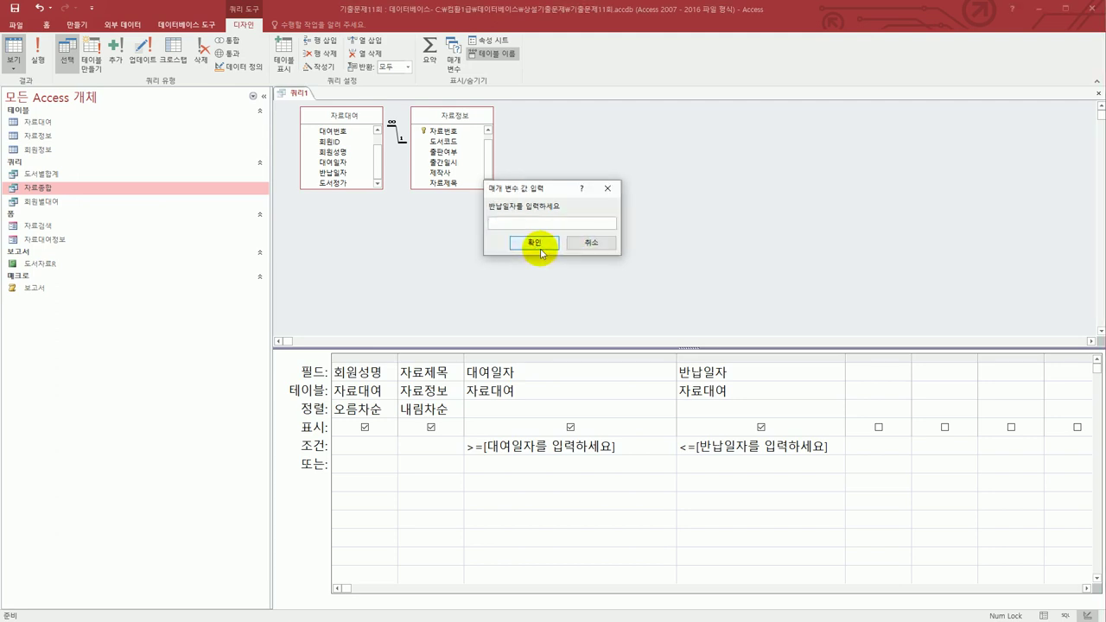
{"action": "type", "text": "2022-3-20"}
{"action": "left_click", "coordinate": [541, 250]}
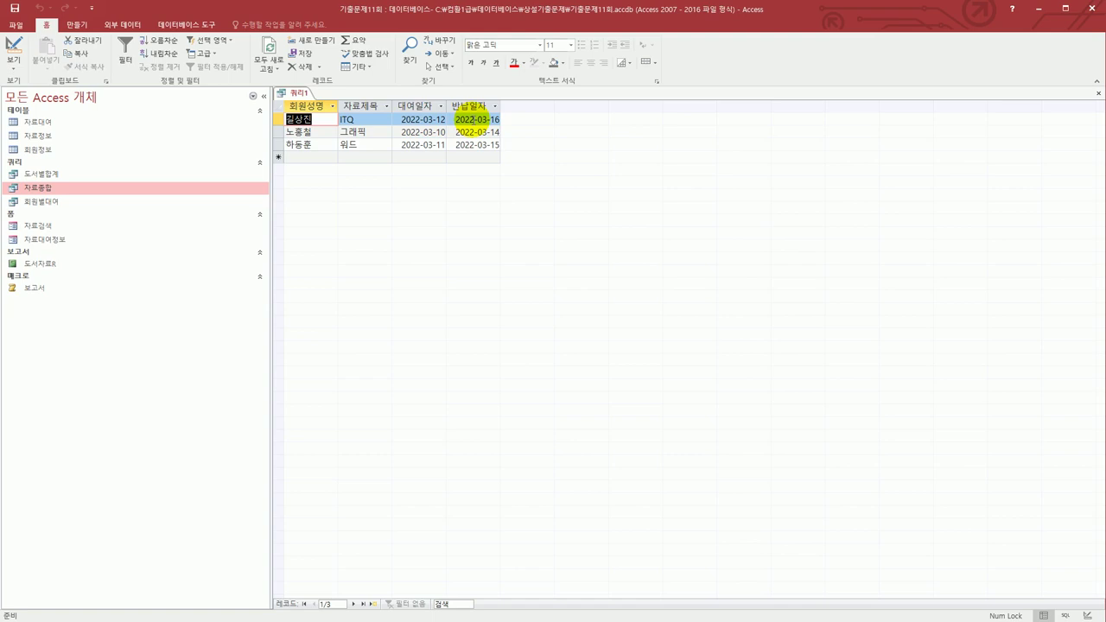
Save the query as 도서대여날짜조회 and close it.
{"action": "left_click", "coordinate": [14, 9]}
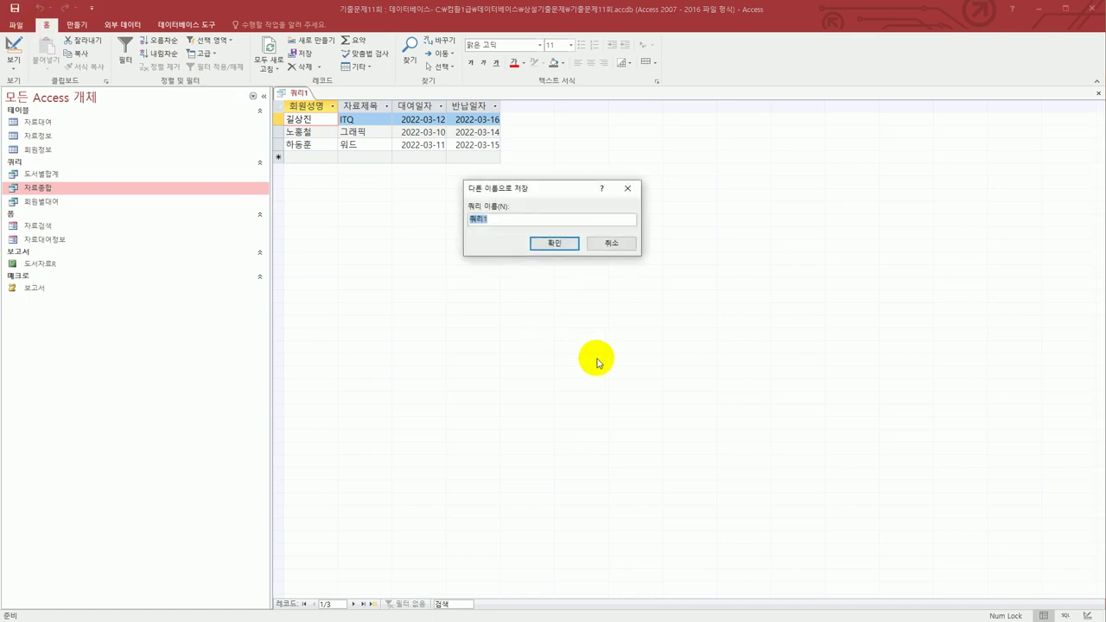
{"action": "type", "text": "ㅈ"}
{"action": "type", "text": "도서대여날짜"}
{"action": "type", "text": "조회"}
{"action": "left_click", "coordinate": [554, 243]}
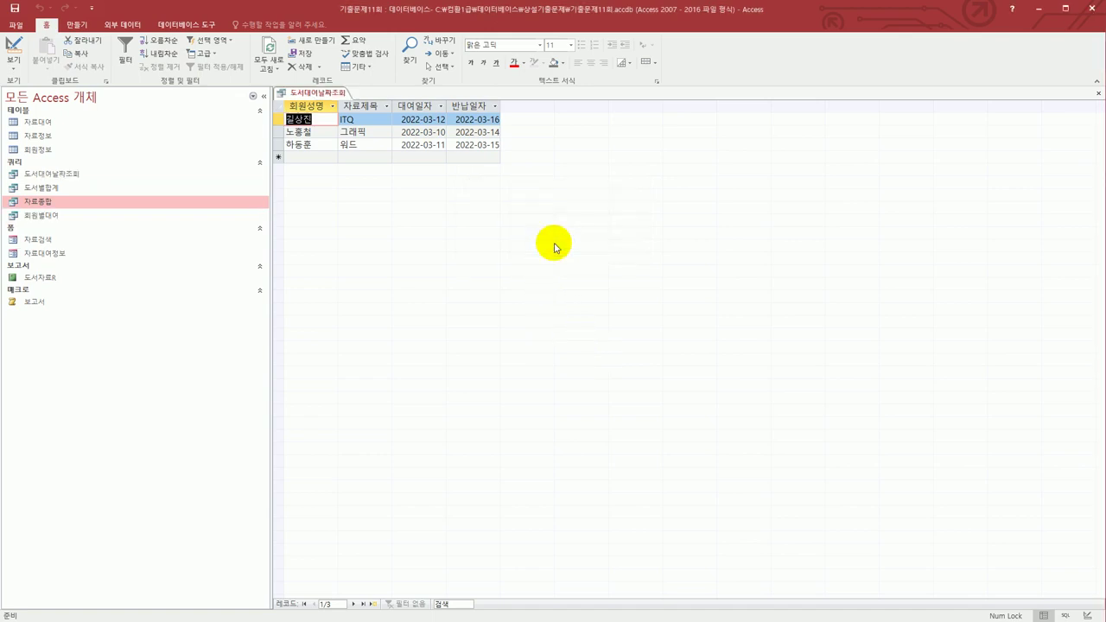
{"action": "left_click", "coordinate": [1098, 93]}
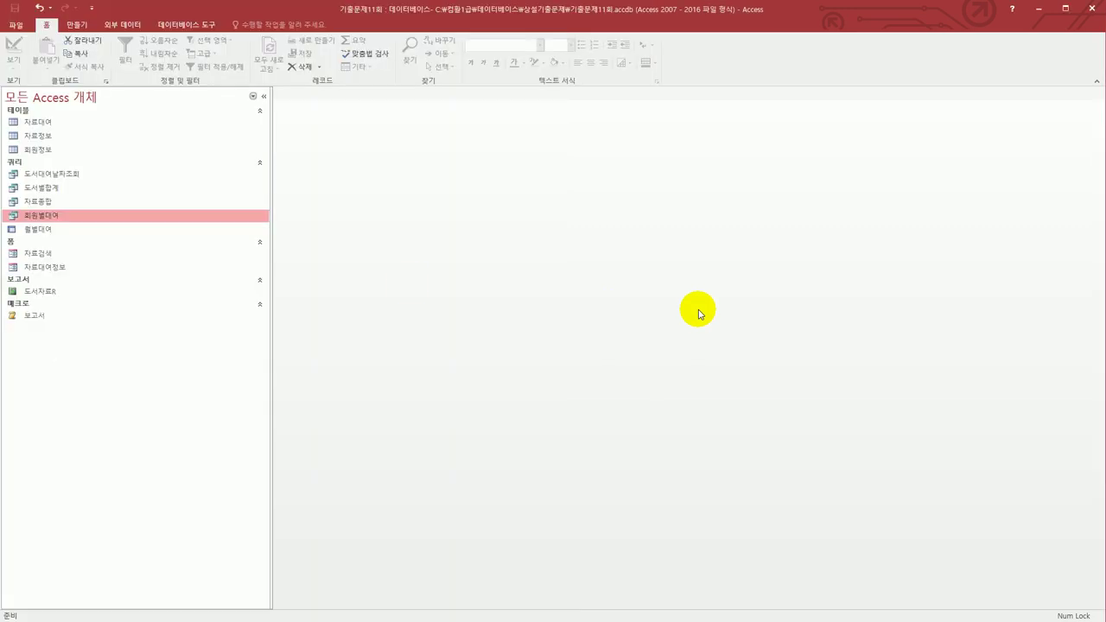
Create a new query in design view based on the 자료종합 query.
{"action": "left_click", "coordinate": [76, 25]}
{"action": "left_click", "coordinate": [178, 67]}
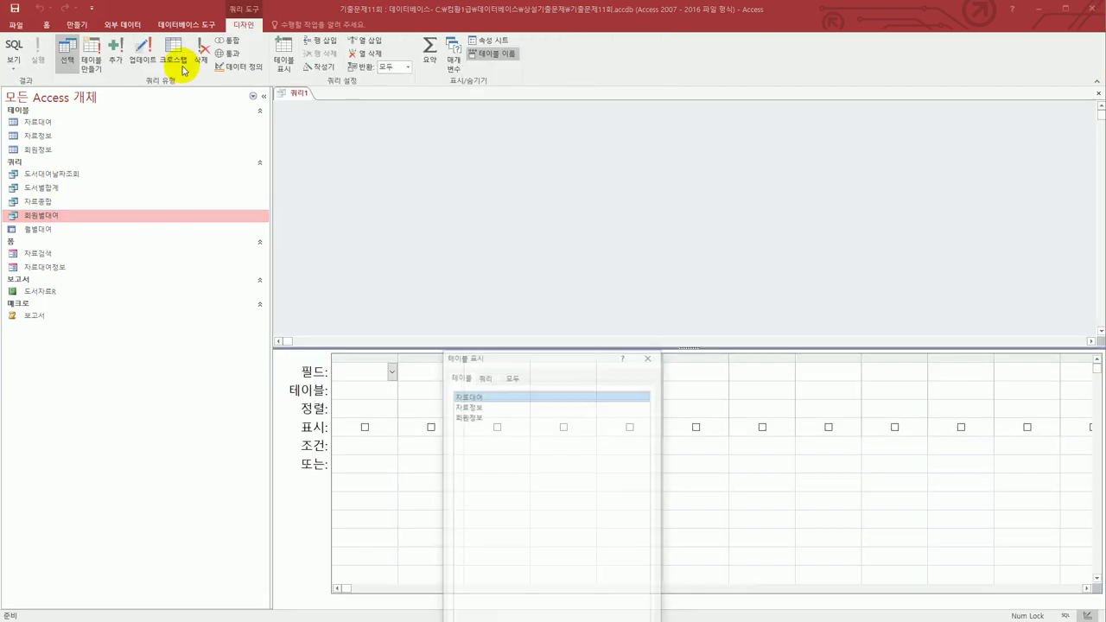
{"action": "left_click_drag", "start_coordinate": [505, 358], "coordinate": [660, 180]}
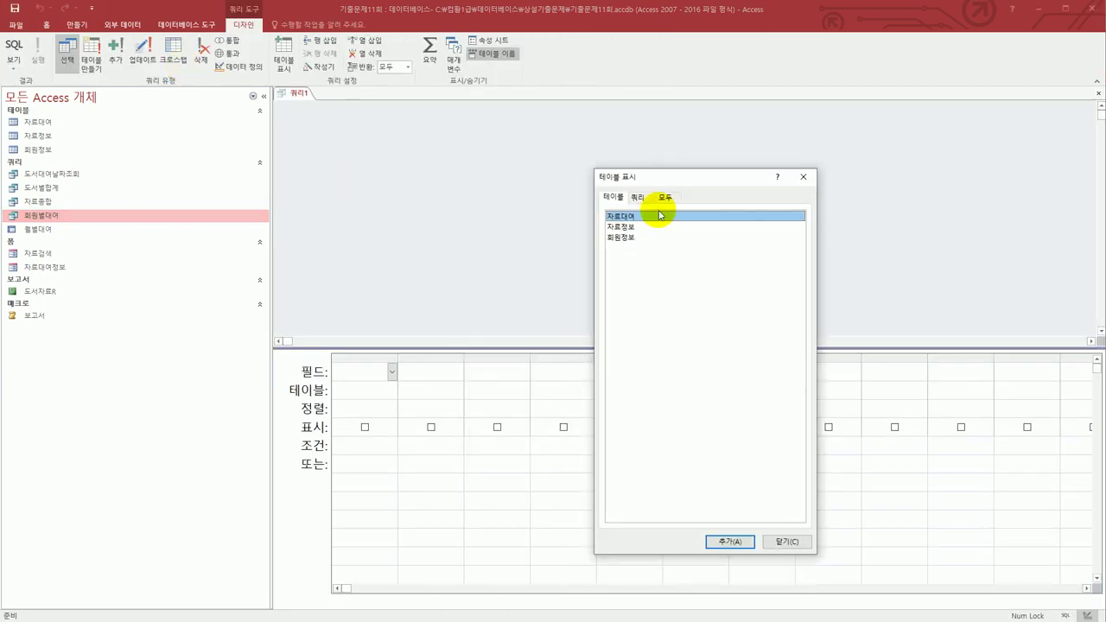
{"action": "left_click", "coordinate": [639, 198]}
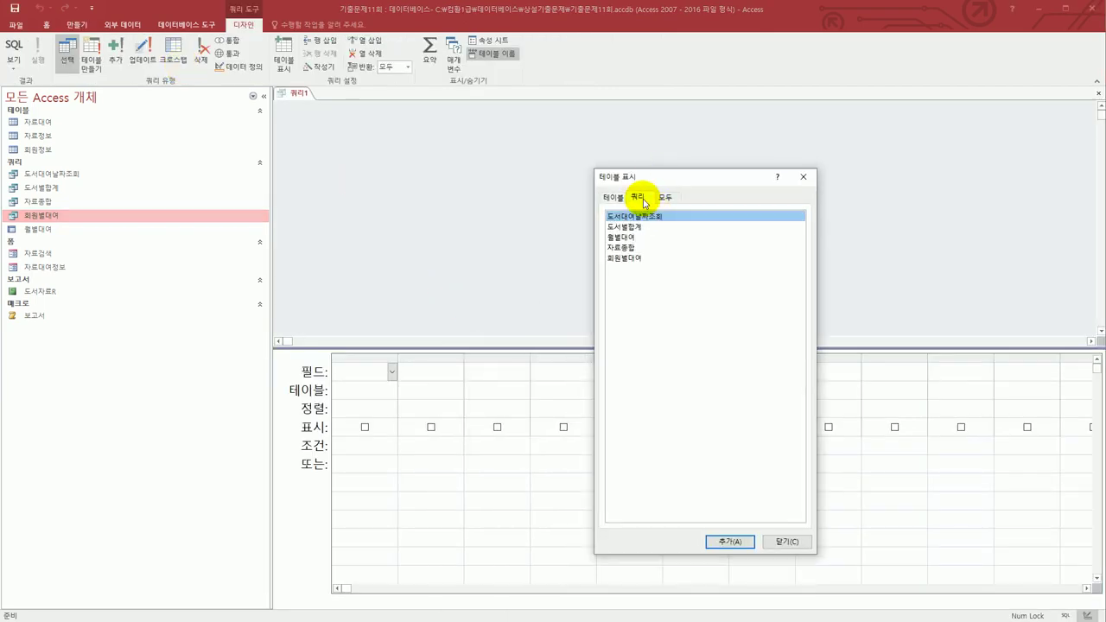
{"action": "left_click", "coordinate": [641, 249]}
{"action": "left_click", "coordinate": [726, 545]}
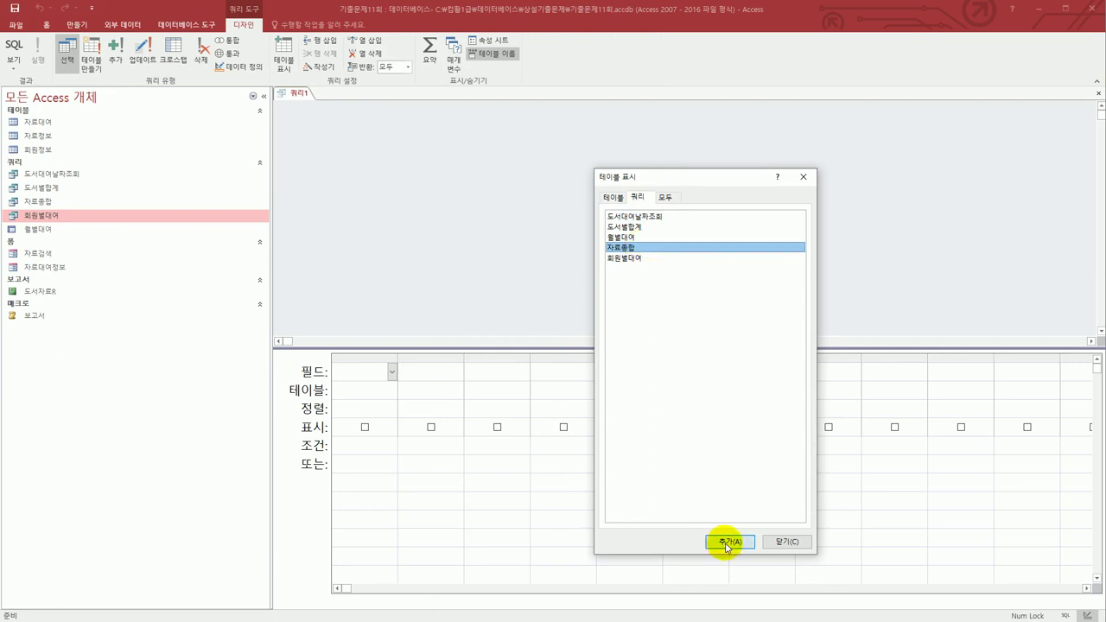
{"action": "left_click", "coordinate": [776, 542]}
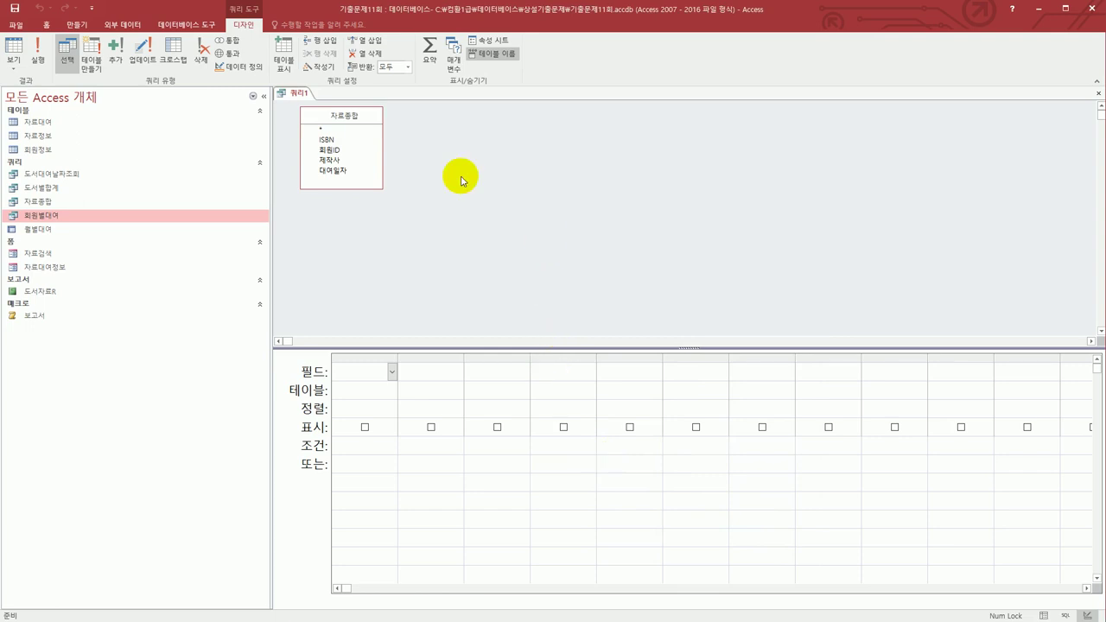
Change the query type to crosstab and add the 제작사 field to the design grid.
{"action": "left_click", "coordinate": [175, 54]}
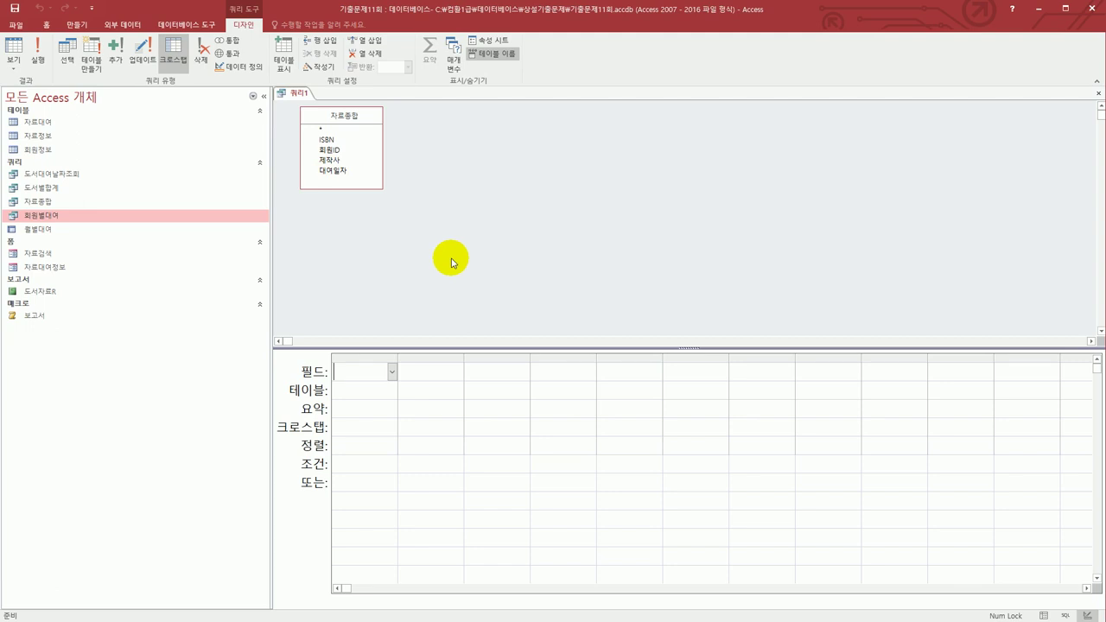
{"action": "left_click", "coordinate": [342, 161]}
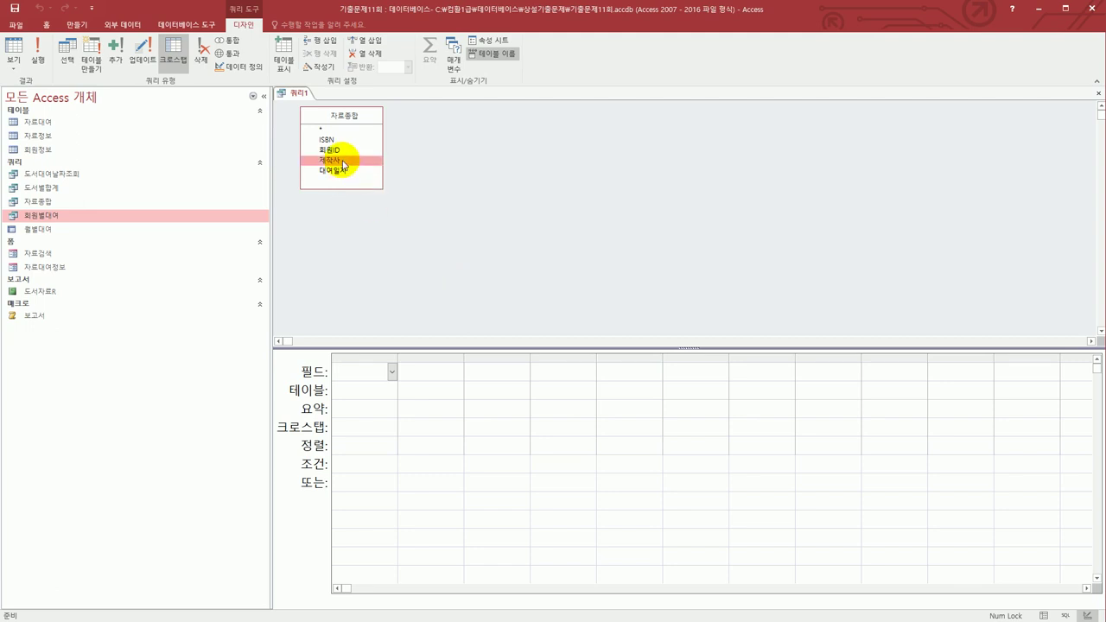
{"action": "double_click", "coordinate": [343, 162]}
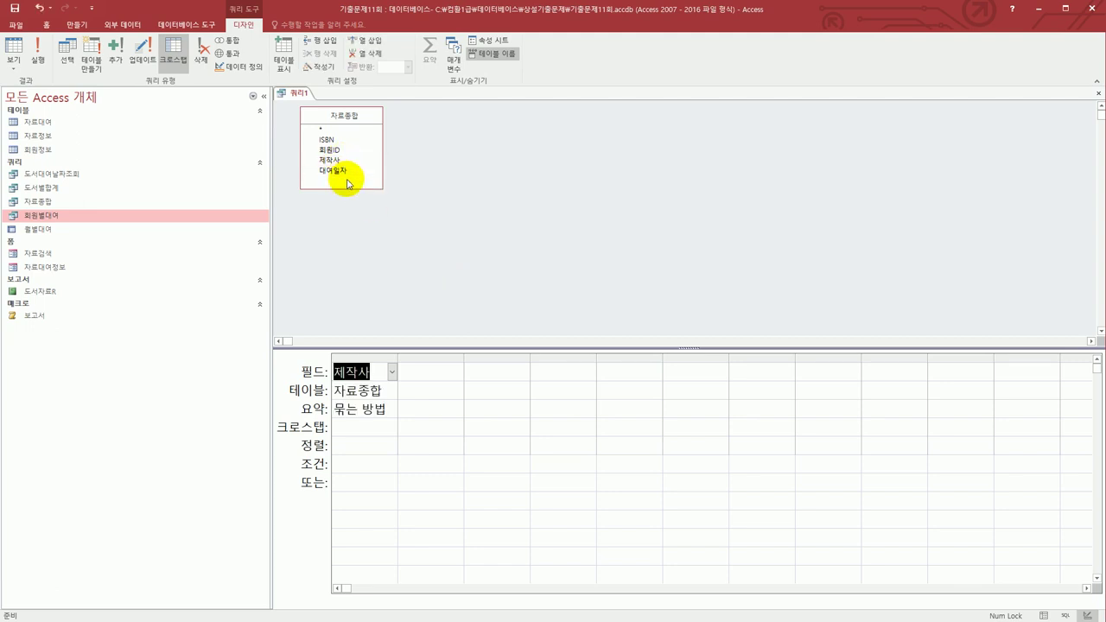
Add the 대여일자 field once and the 회원ID field twice to the query design grid.
{"action": "double_click", "coordinate": [337, 171]}
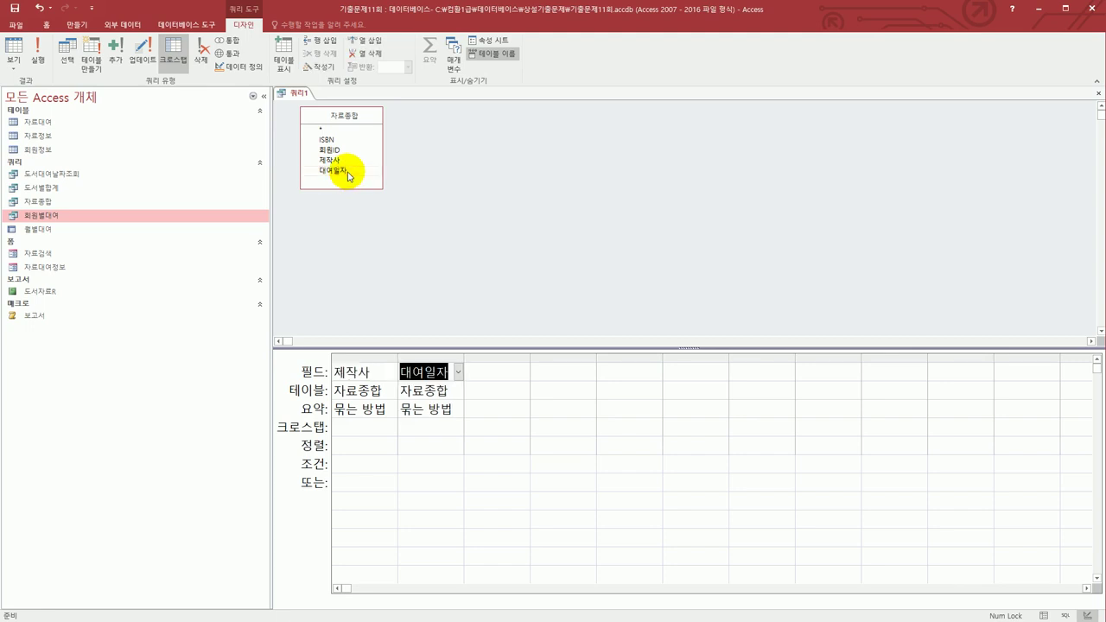
{"action": "double_click", "coordinate": [353, 152]}
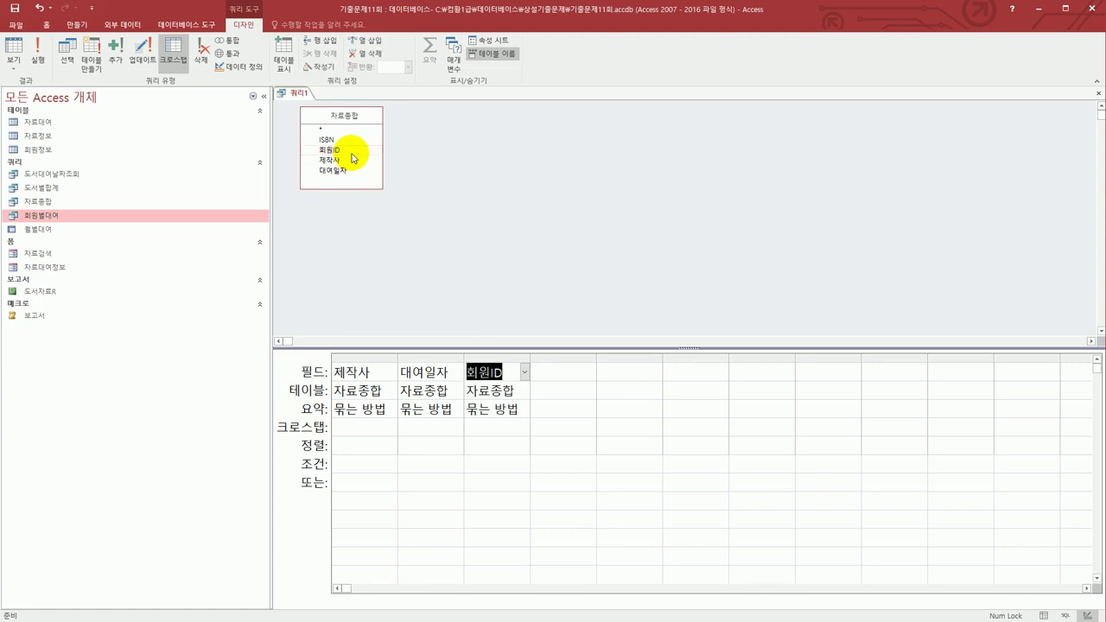
{"action": "double_click", "coordinate": [352, 152]}
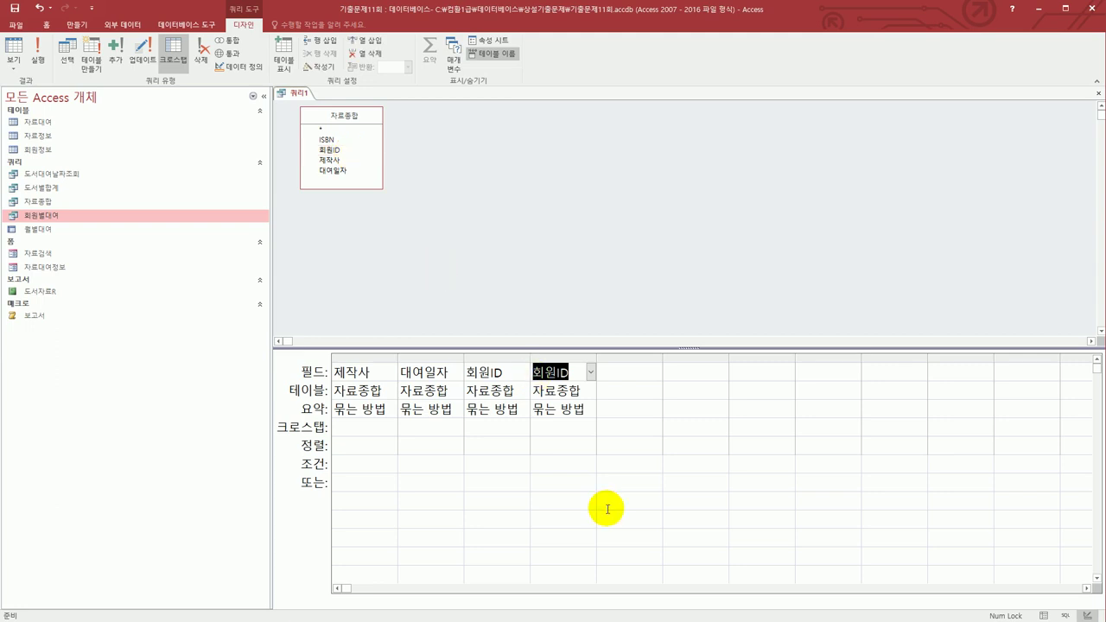
Set 제작사 as the row heading (행 머리글) and 대여일자 as the column heading (열 머리글) of the crosstab.
{"action": "left_click", "coordinate": [383, 427]}
{"action": "left_click", "coordinate": [392, 427]}
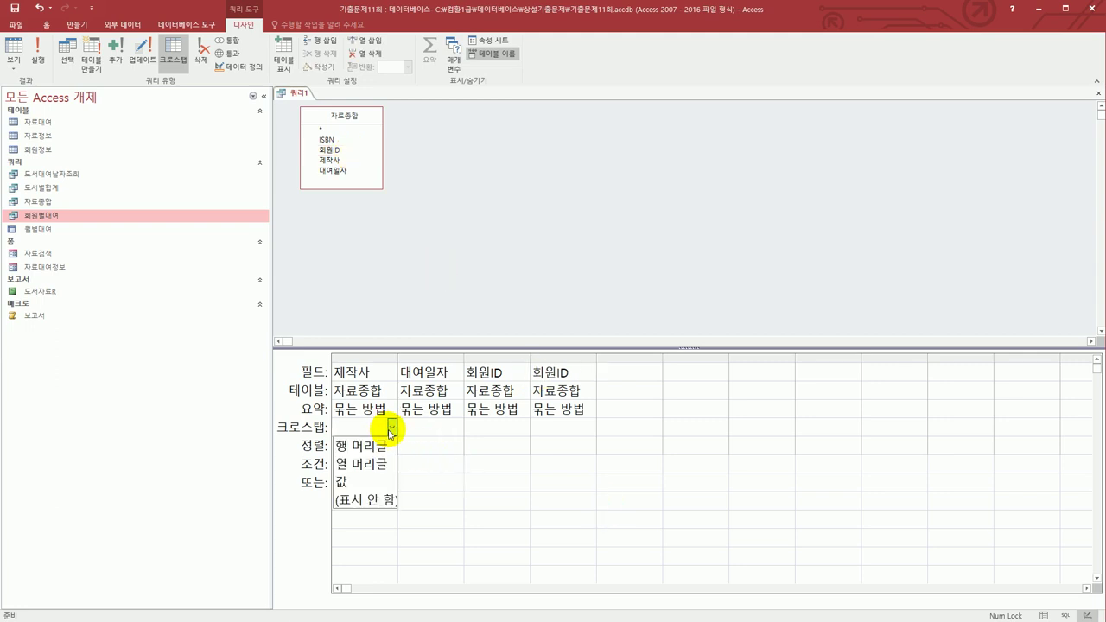
{"action": "left_click", "coordinate": [384, 447]}
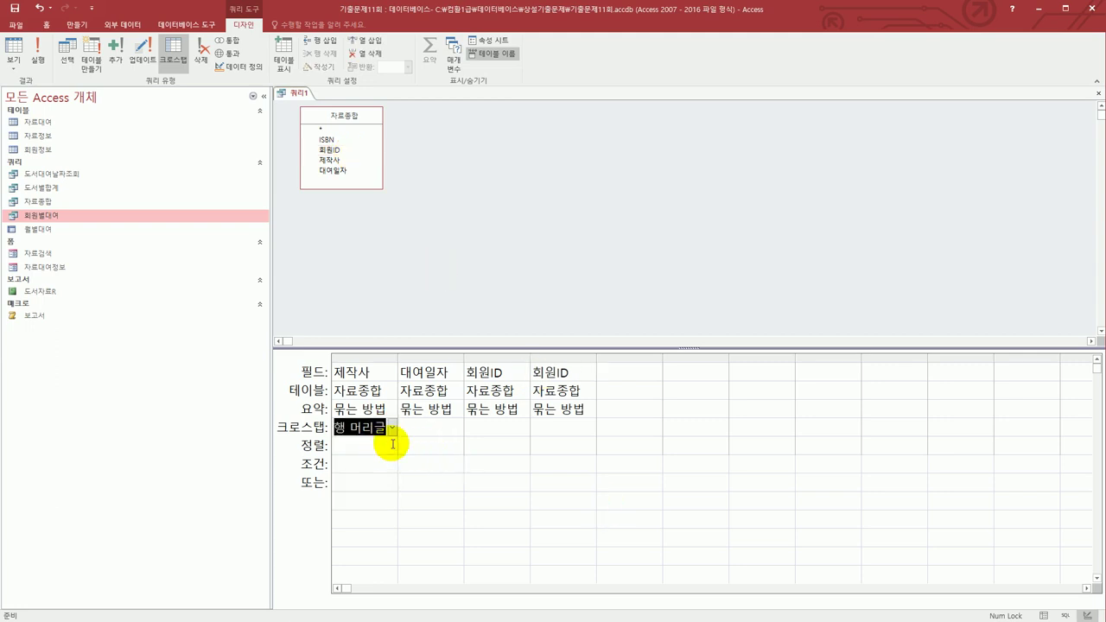
{"action": "left_click", "coordinate": [455, 427]}
{"action": "left_click", "coordinate": [458, 427]}
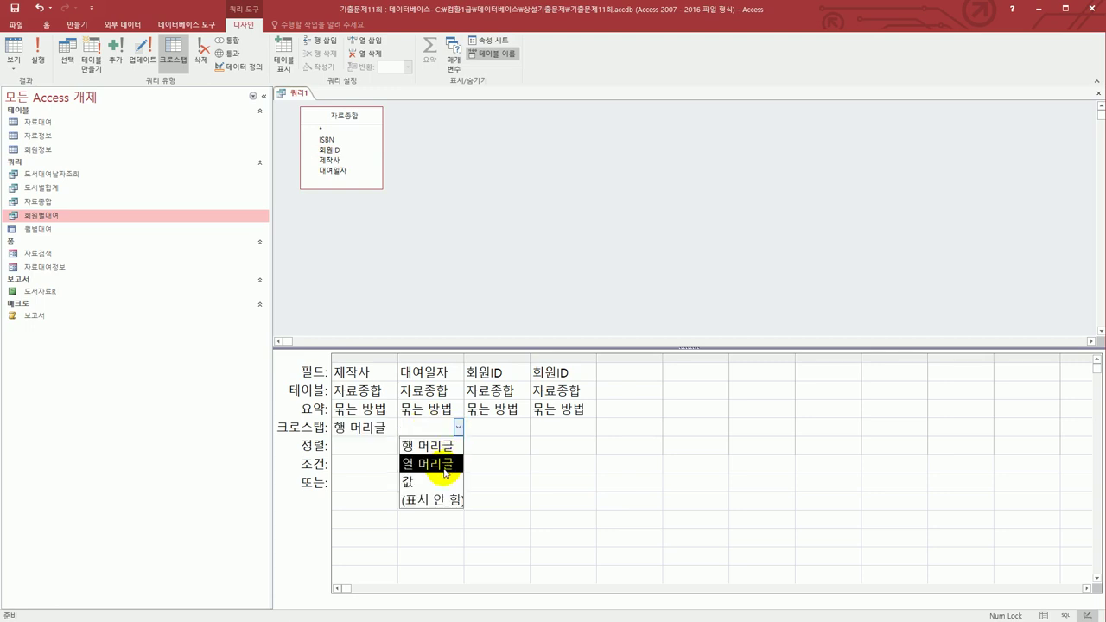
{"action": "left_click", "coordinate": [451, 463]}
Make the first 회원ID column the crosstab value (값) and summarize it by count (개수).
{"action": "left_click", "coordinate": [493, 432]}
{"action": "left_click", "coordinate": [525, 427]}
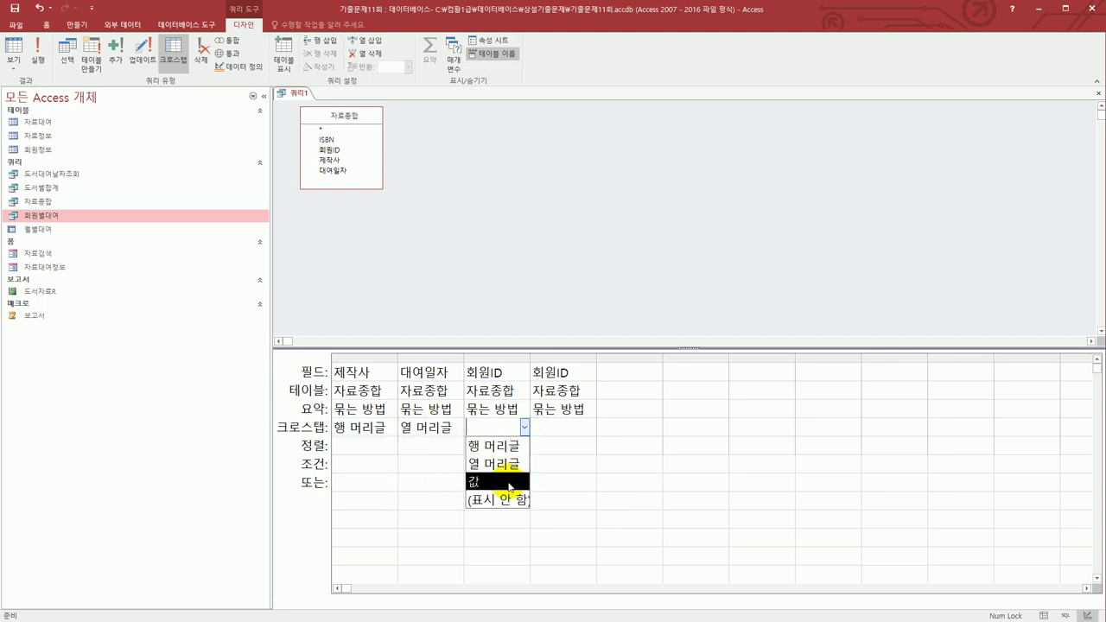
{"action": "left_click", "coordinate": [494, 479]}
{"action": "left_click", "coordinate": [506, 410]}
{"action": "left_click", "coordinate": [524, 410]}
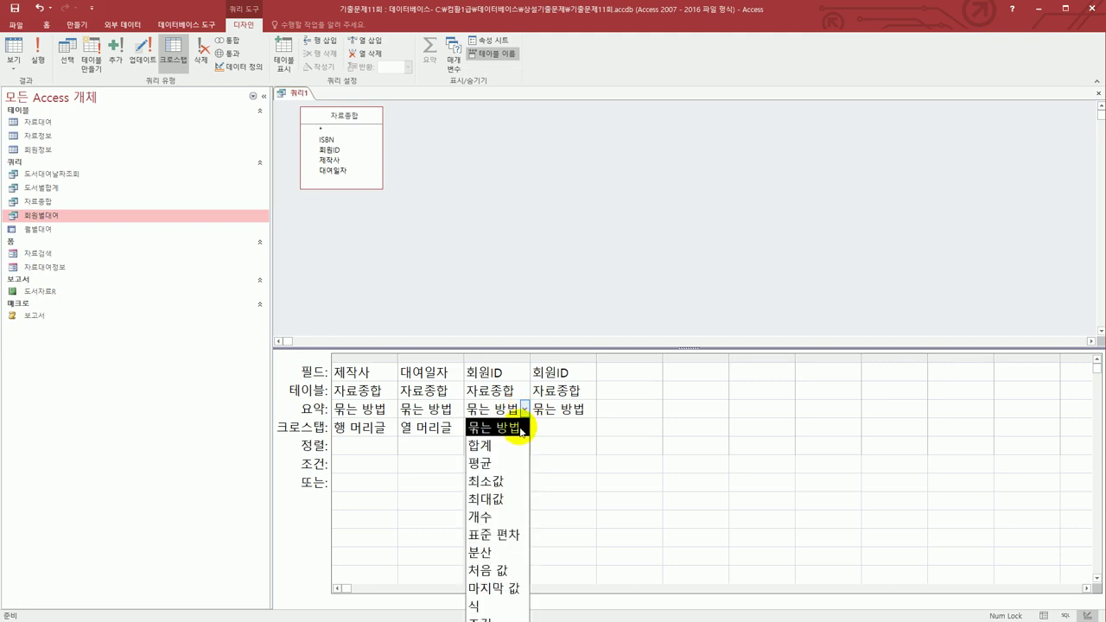
{"action": "left_click", "coordinate": [506, 517]}
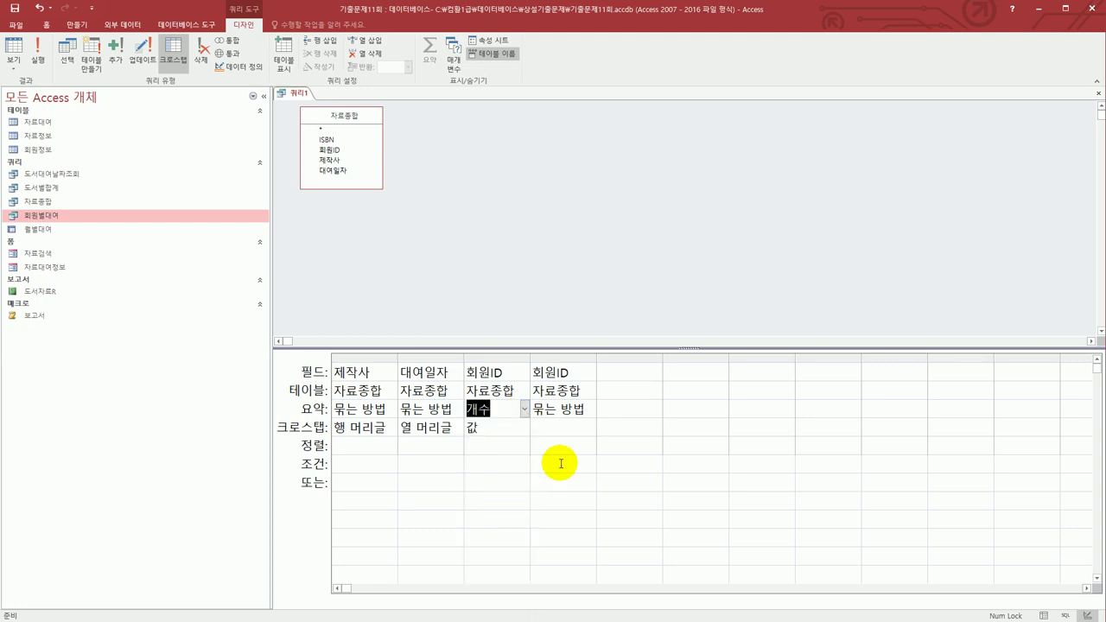
Summarize the second 회원ID column by count (개수) and make it a row heading (행 머리글).
{"action": "left_click", "coordinate": [590, 410]}
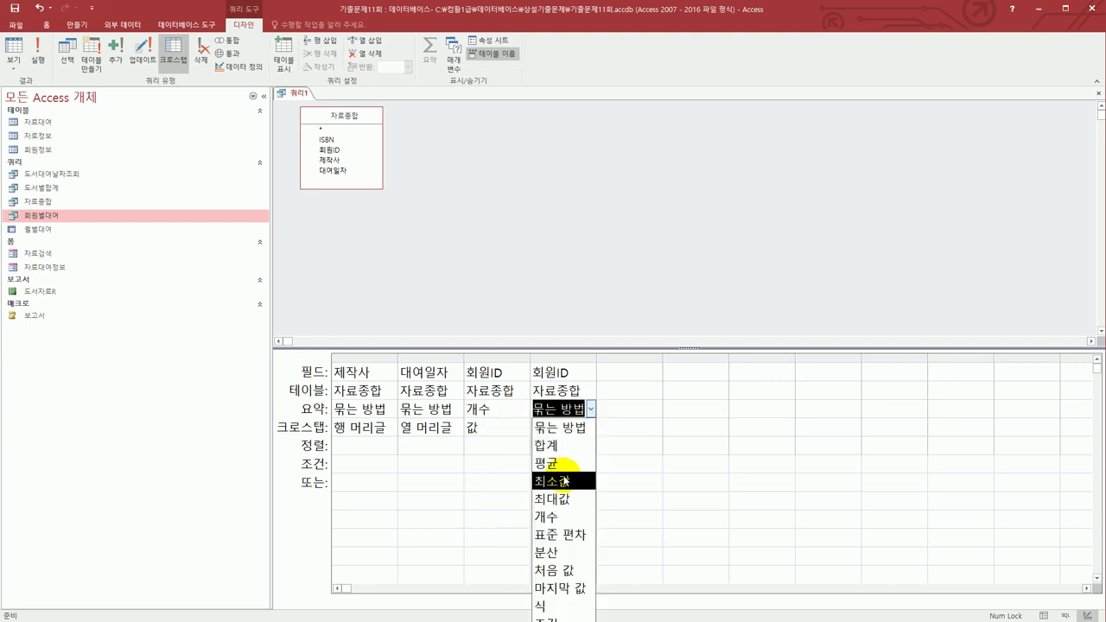
{"action": "left_click", "coordinate": [561, 519]}
{"action": "left_click", "coordinate": [561, 426]}
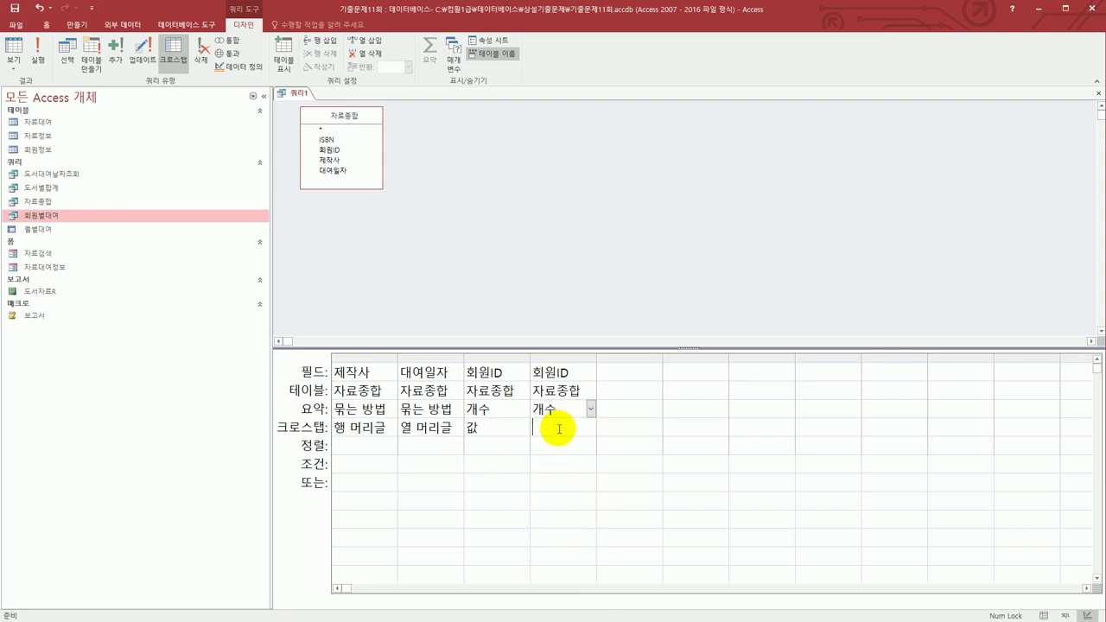
{"action": "left_click", "coordinate": [591, 428]}
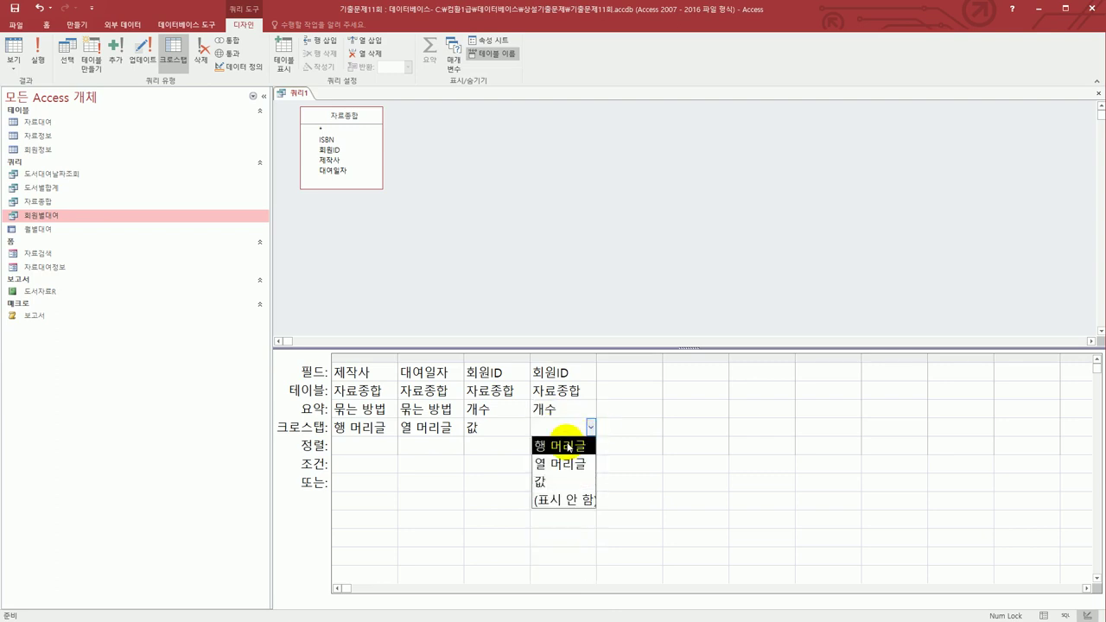
{"action": "left_click", "coordinate": [568, 443]}
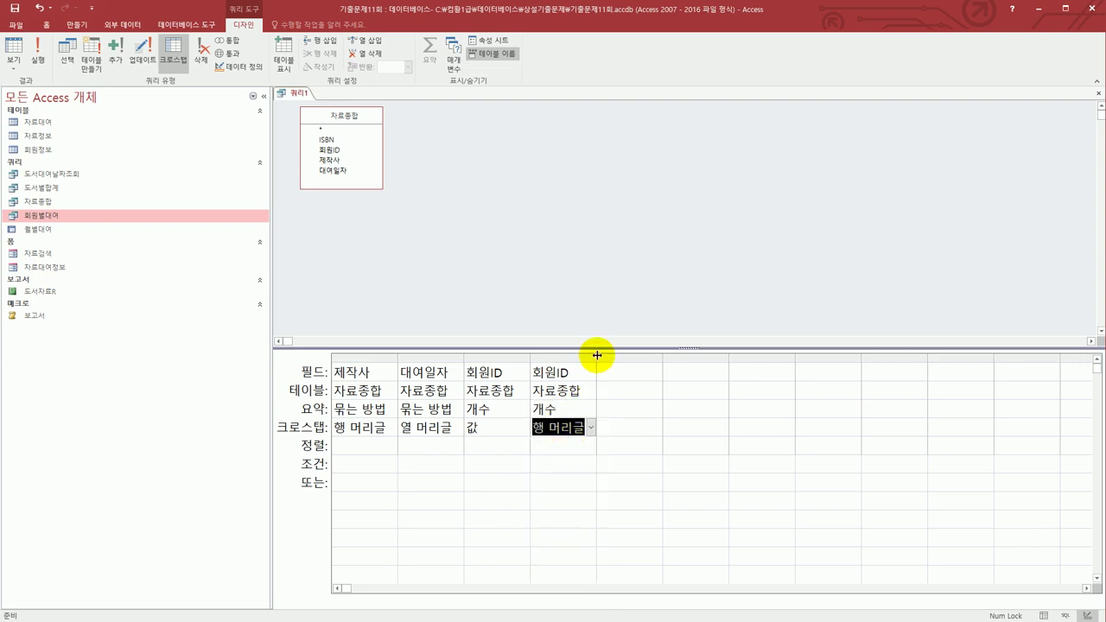
Widen the second 회원ID column and give its field the alias 대여권수.
{"action": "left_click_drag", "start_coordinate": [597, 357], "coordinate": [633, 359]}
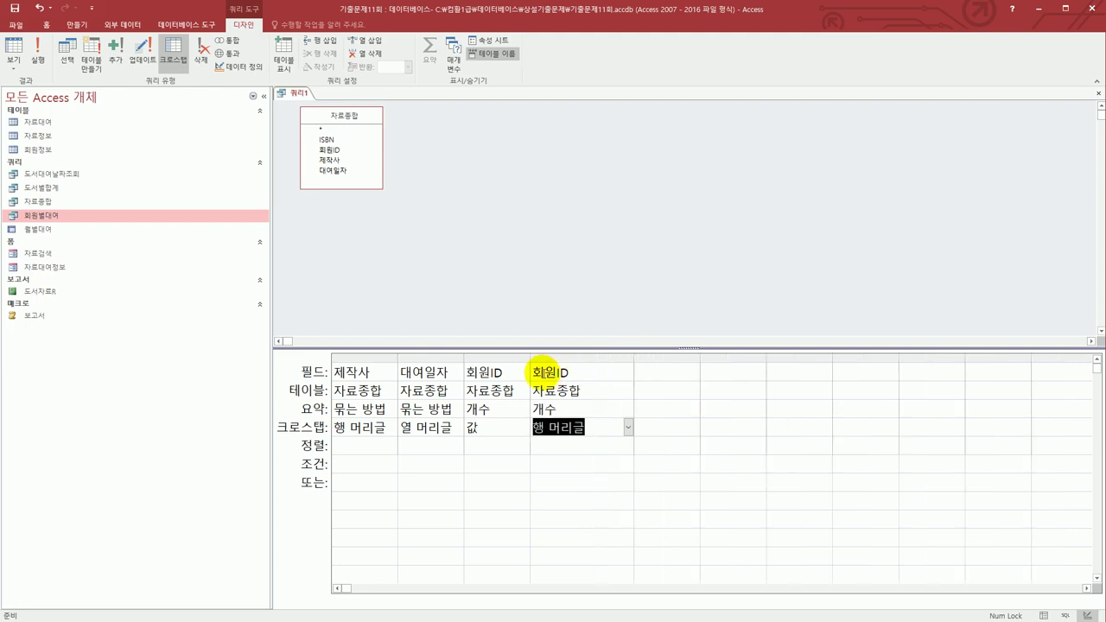
{"action": "left_click", "coordinate": [536, 373]}
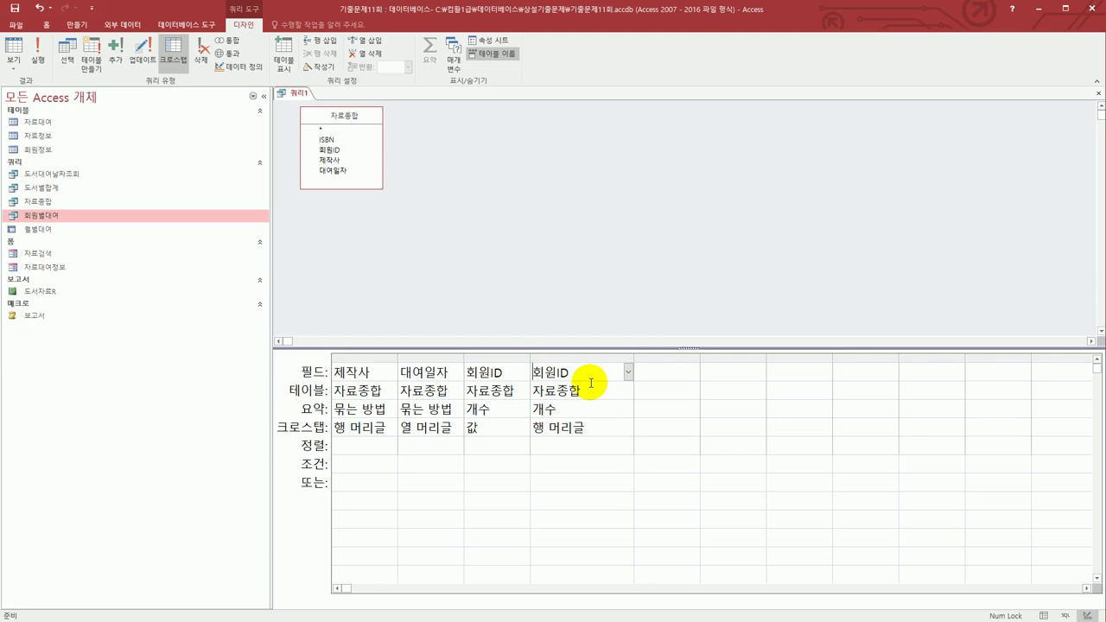
{"action": "type", "text": "대여권수"}
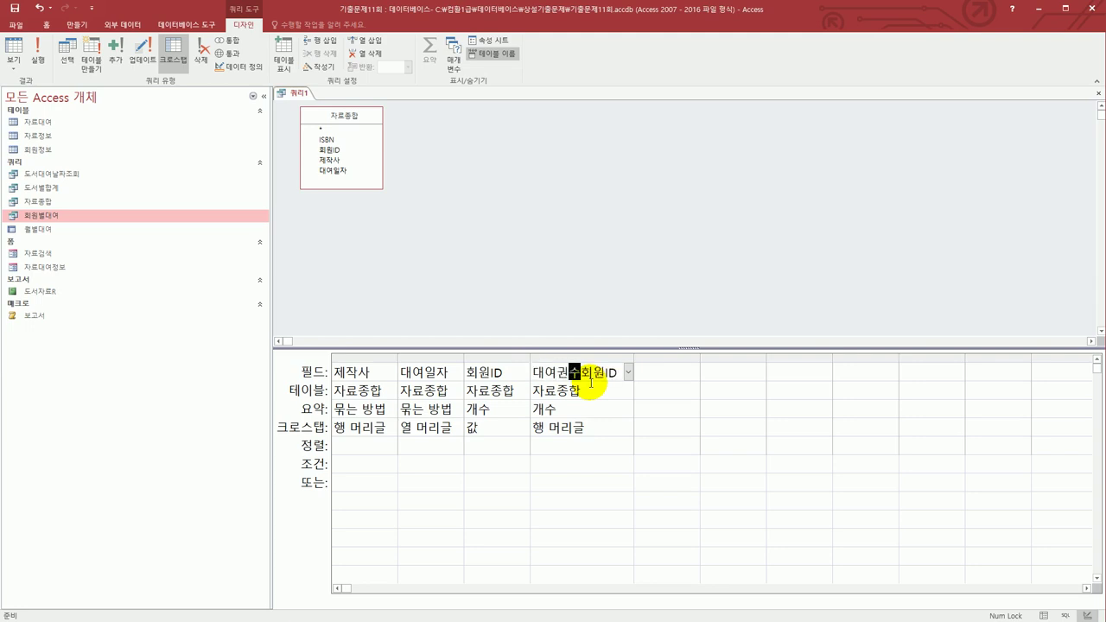
{"action": "type", "text": ":"}
{"action": "key", "text": "Tab"}
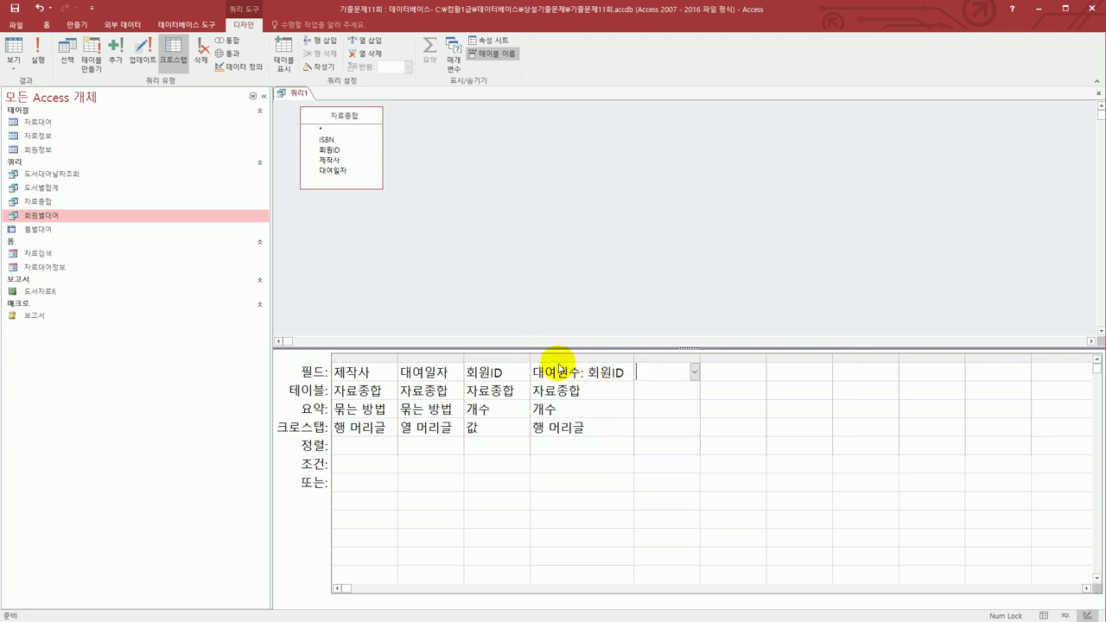
Preview the crosstab results with the 대여일자 column headings and return to the query design.
{"action": "left_click", "coordinate": [436, 373]}
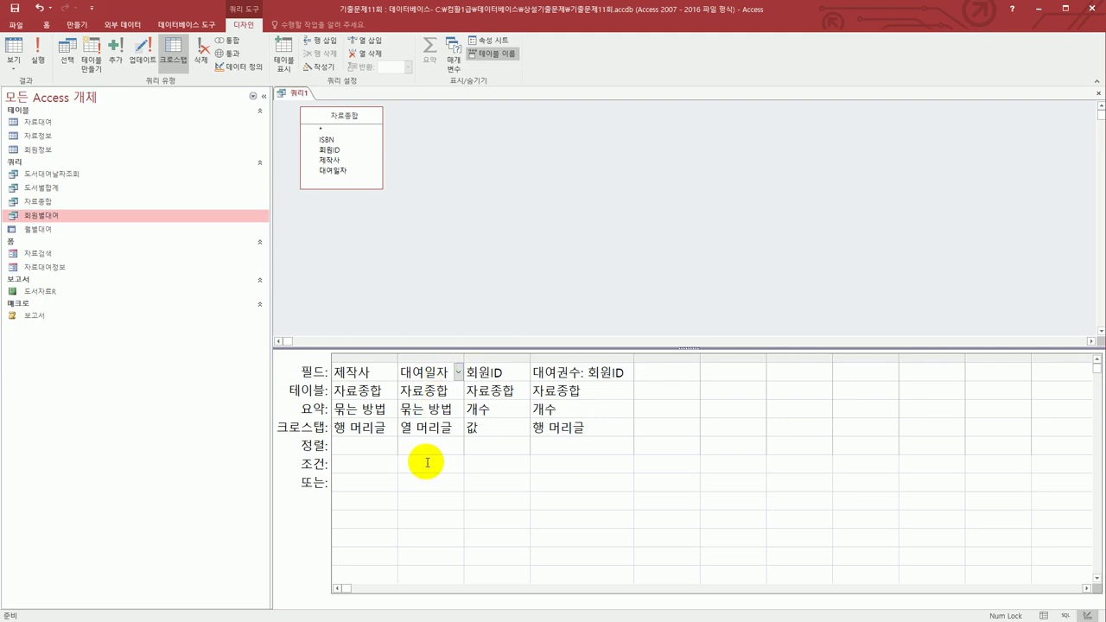
{"action": "left_click", "coordinate": [10, 61]}
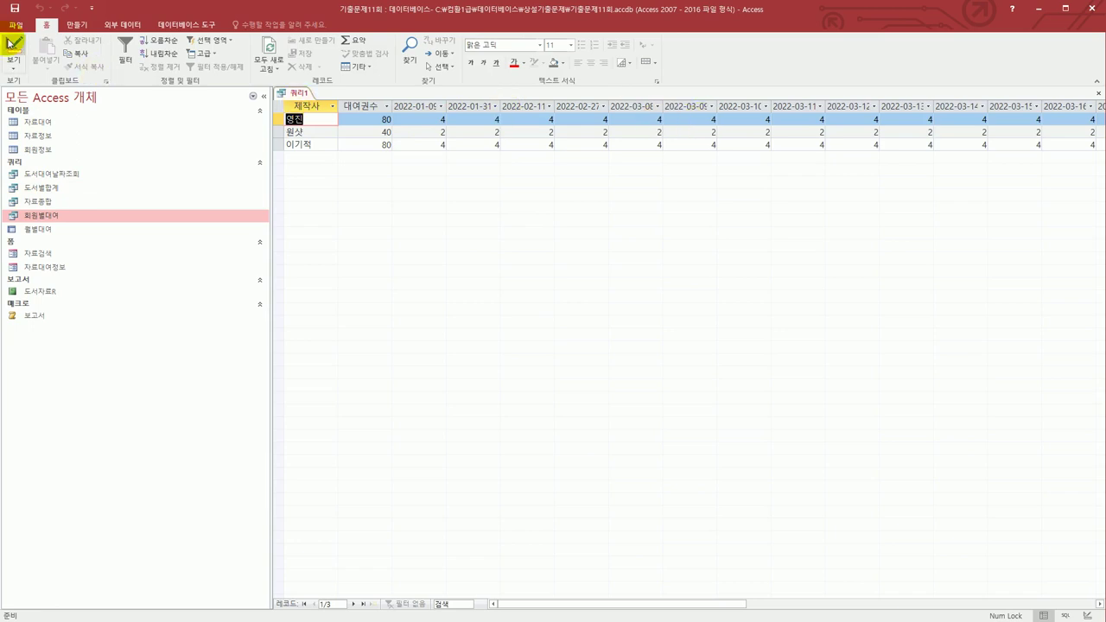
{"action": "left_click", "coordinate": [10, 43]}
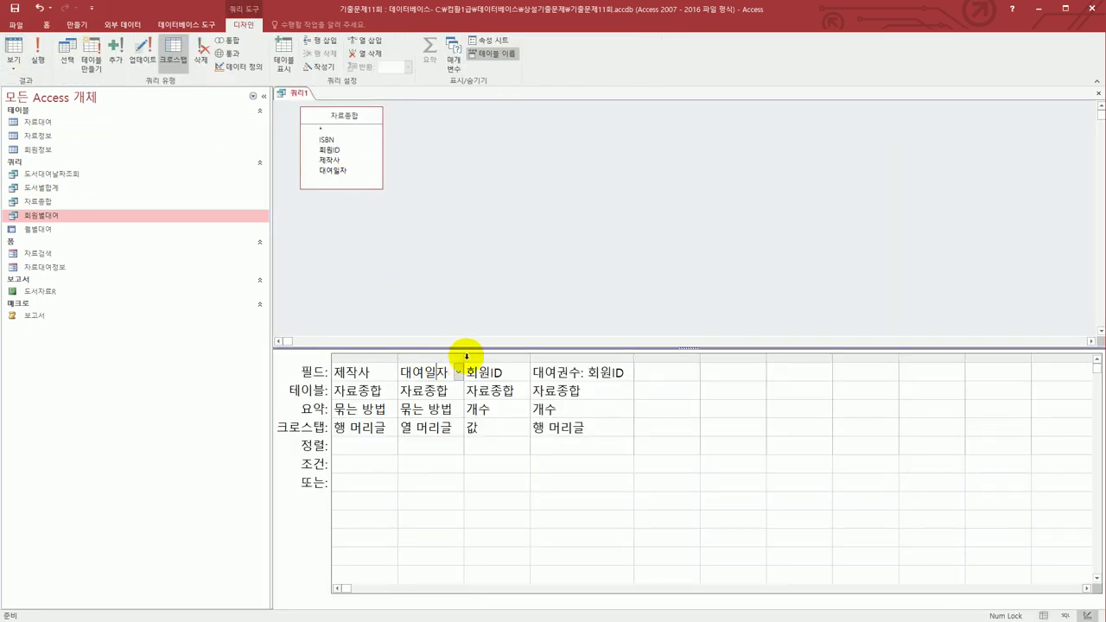
Widen the 대여일자 column, change its field expression to Month([대여일자]) & "월", and display the query results.
{"action": "left_click_drag", "start_coordinate": [466, 356], "coordinate": [594, 358]}
{"action": "left_click", "coordinate": [401, 373]}
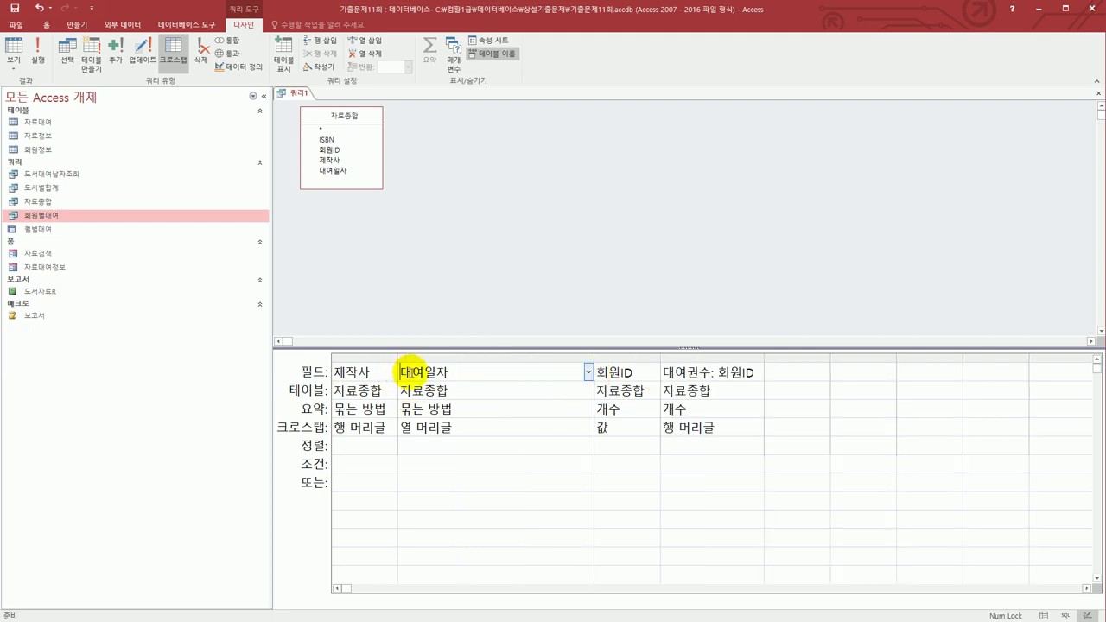
{"action": "type", "text": "month("}
{"action": "key", "text": "End"}
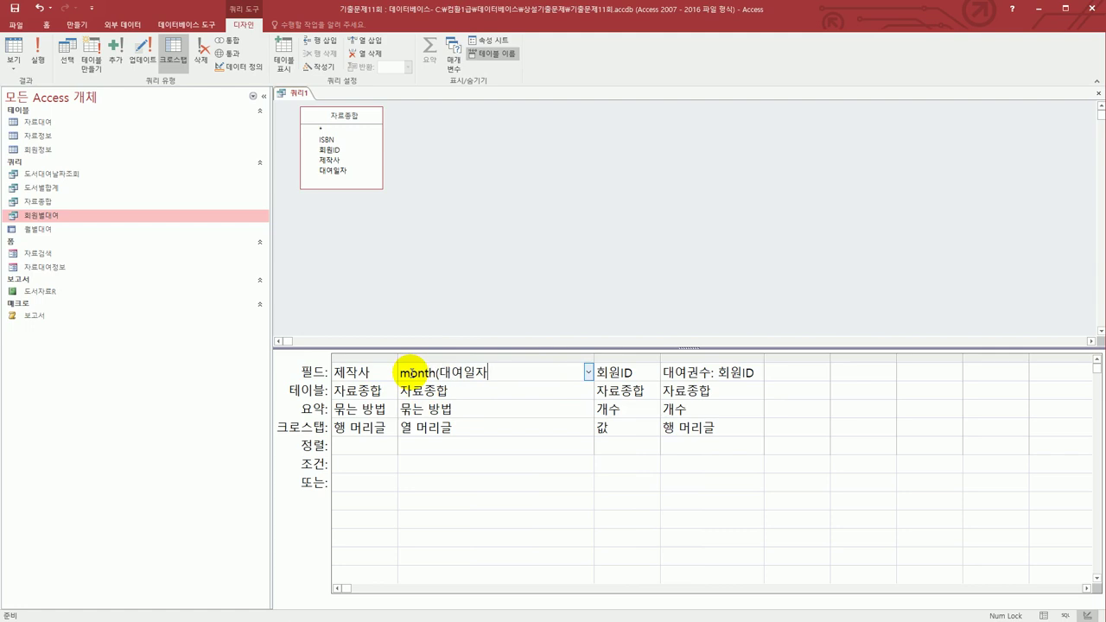
{"action": "type", "text": ") & \"월\""}
{"action": "key", "text": "Tab"}
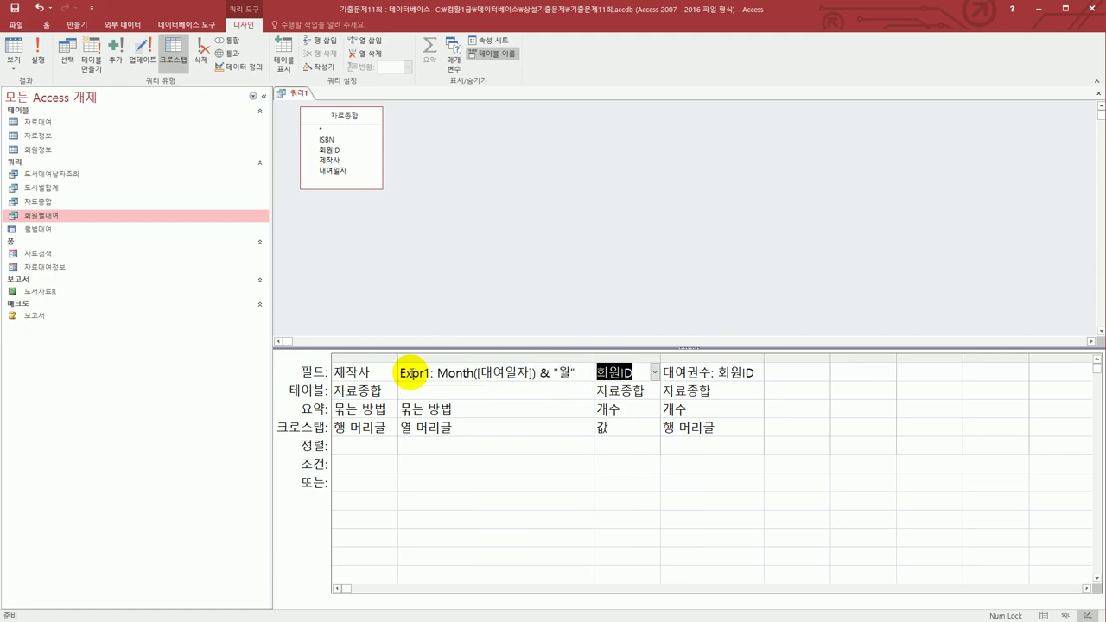
{"action": "left_click", "coordinate": [455, 286]}
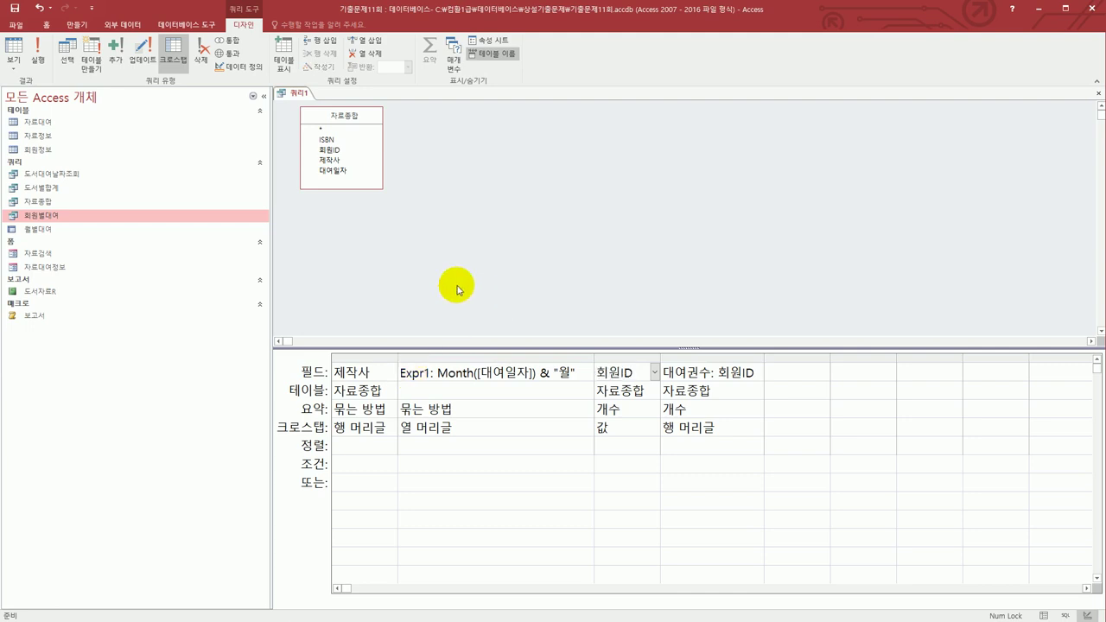
{"action": "left_click", "coordinate": [15, 51]}
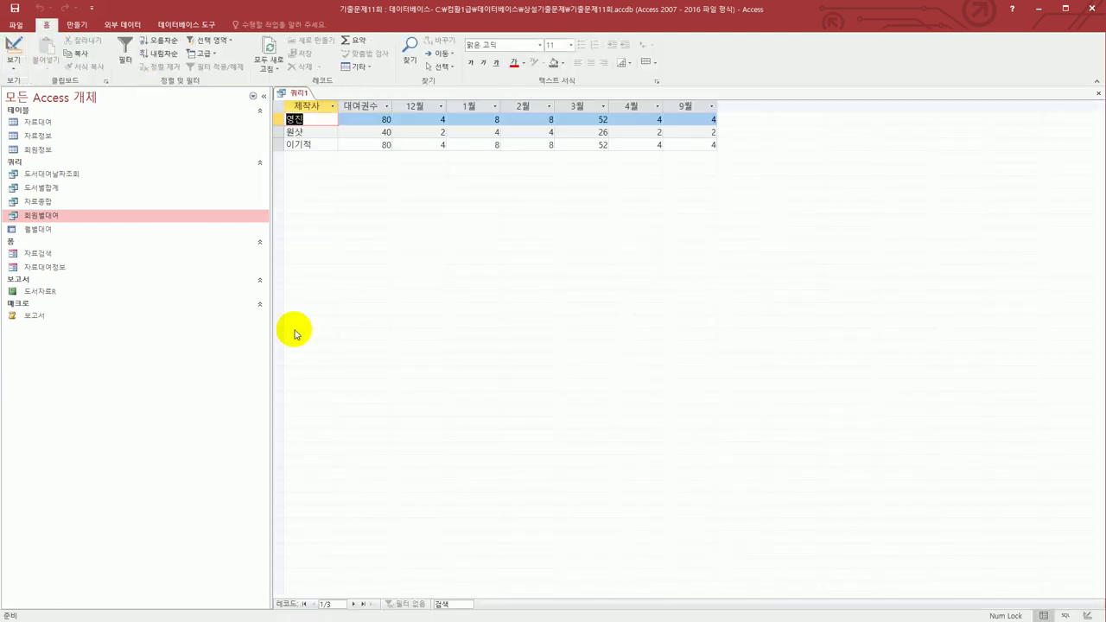
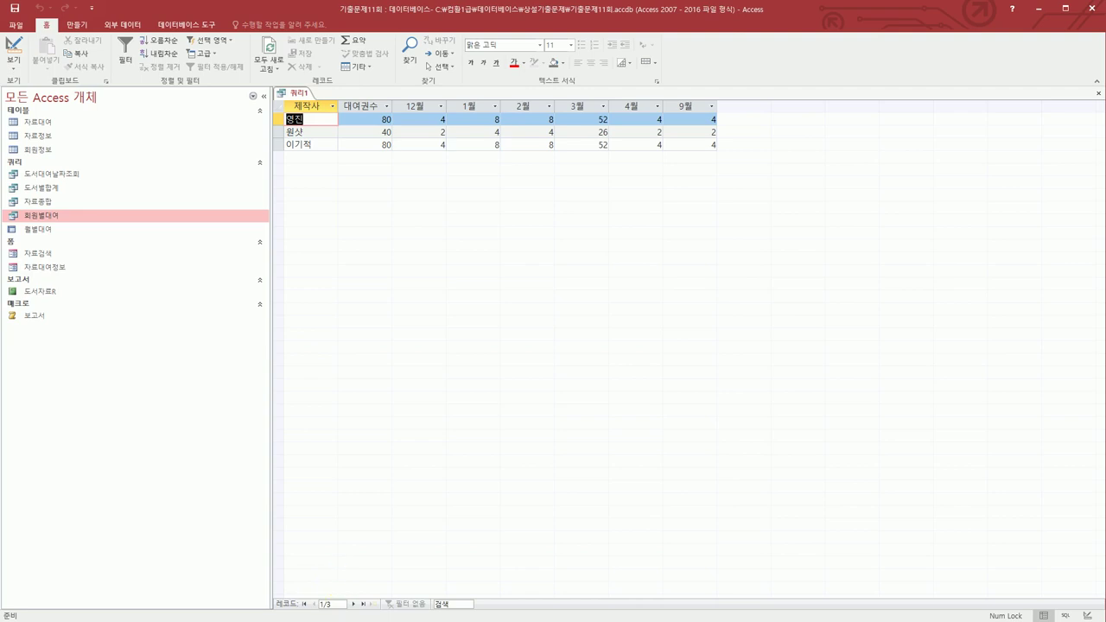
Save the crosstab query as 월별대여, replacing the existing query of that name, and close it.
{"action": "left_click", "coordinate": [16, 9]}
{"action": "type", "text": "ㅇ"}
{"action": "type", "text": "월별대여"}
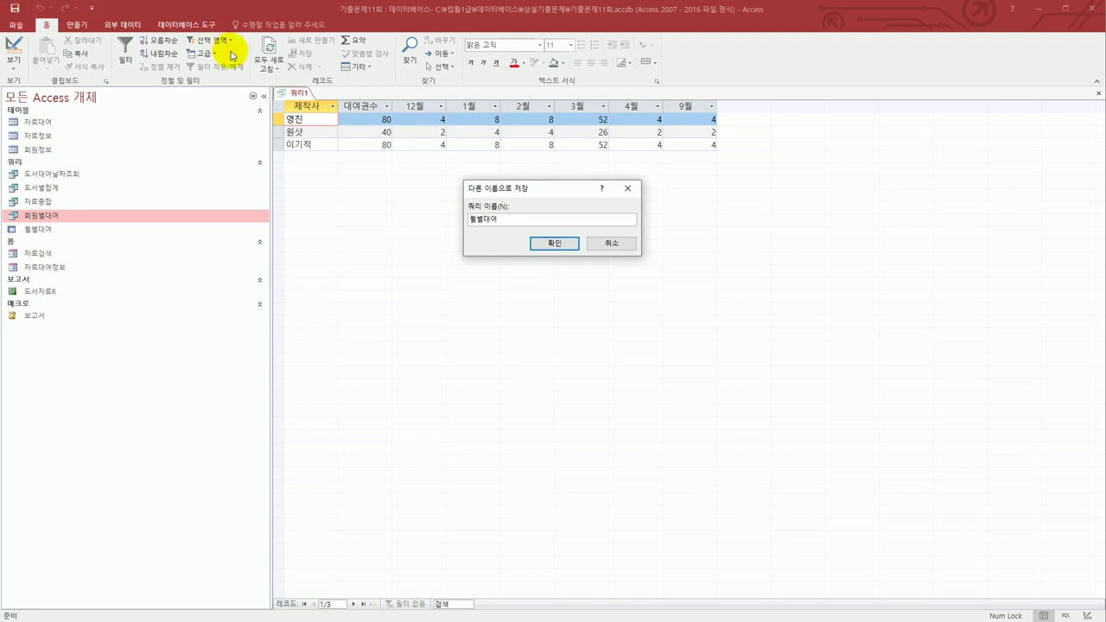
{"action": "left_click", "coordinate": [538, 243]}
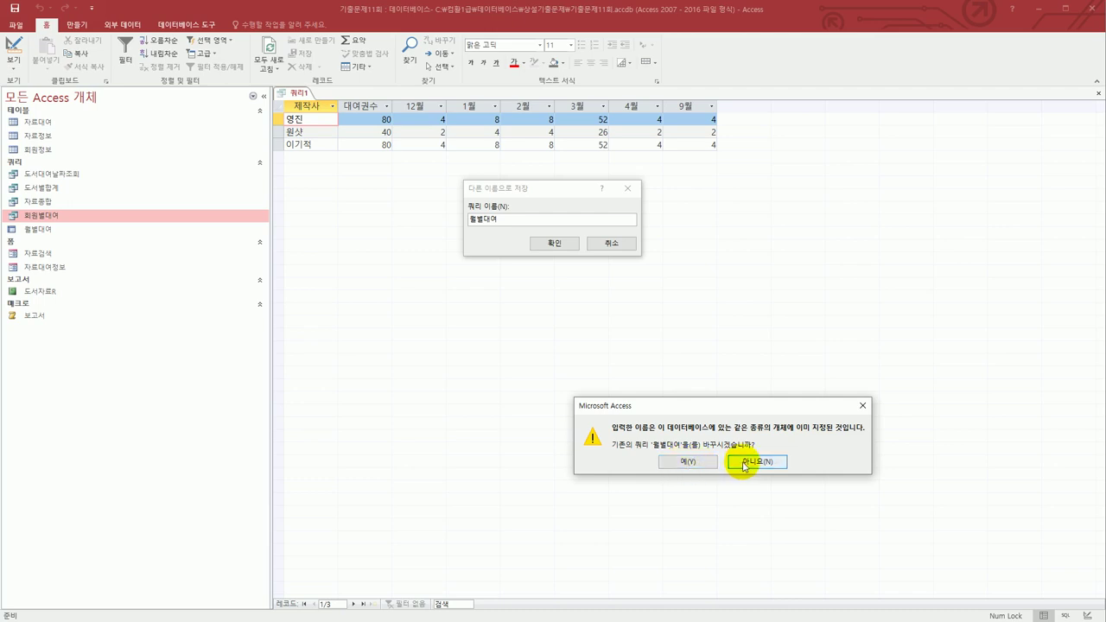
{"action": "left_click", "coordinate": [684, 462]}
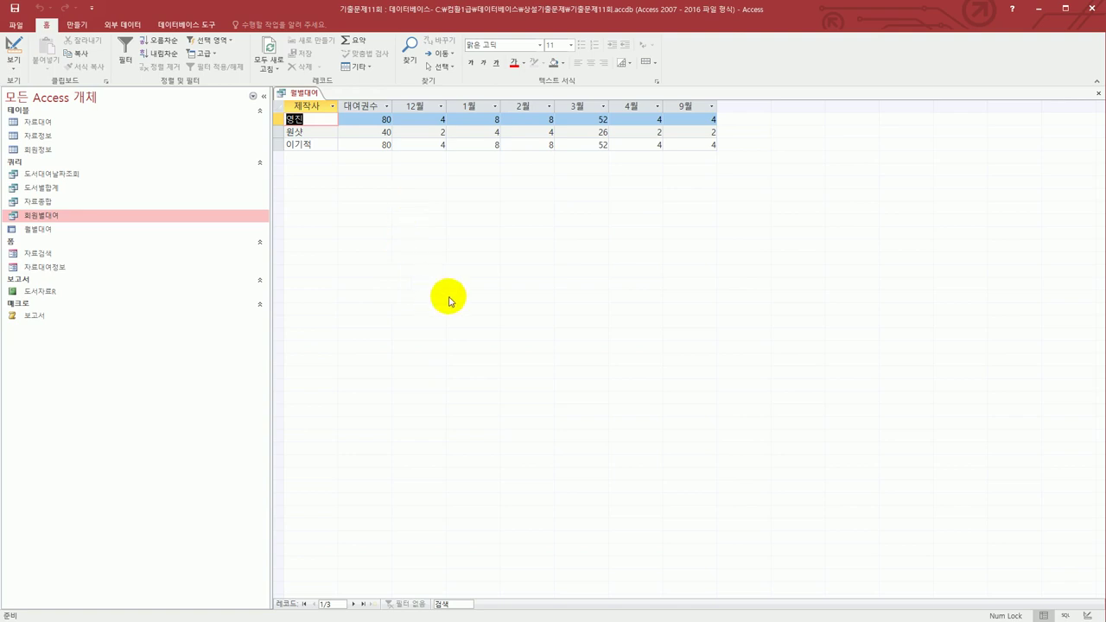
{"action": "left_click", "coordinate": [1097, 93]}
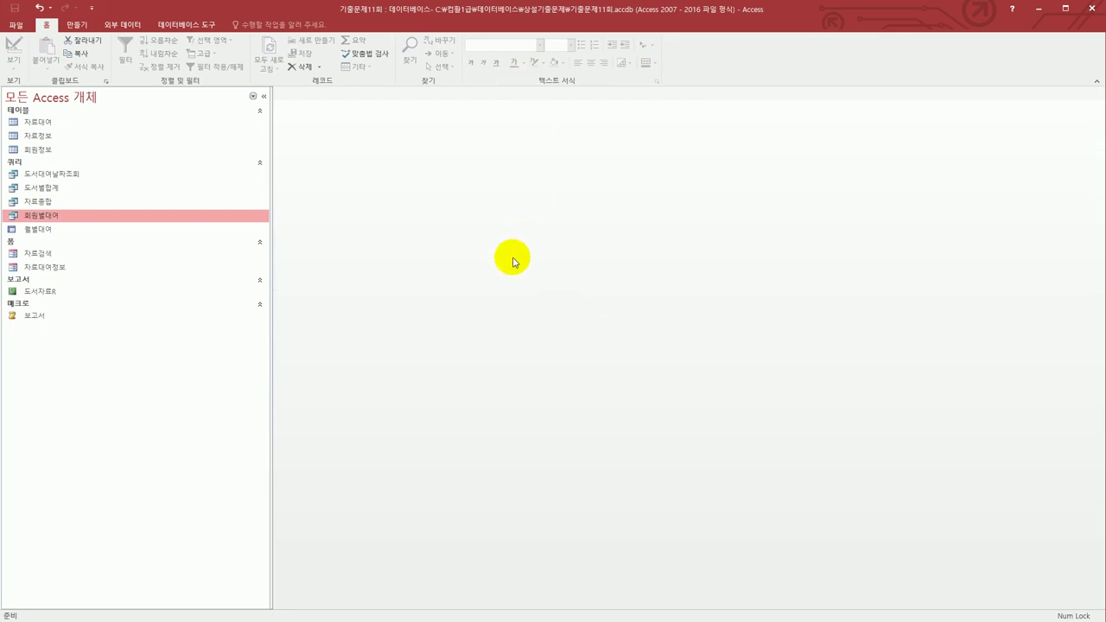
Start the crosstab query wizard with the 자료종합 query as its source and proceed to the row heading selection.
{"action": "left_click", "coordinate": [82, 26]}
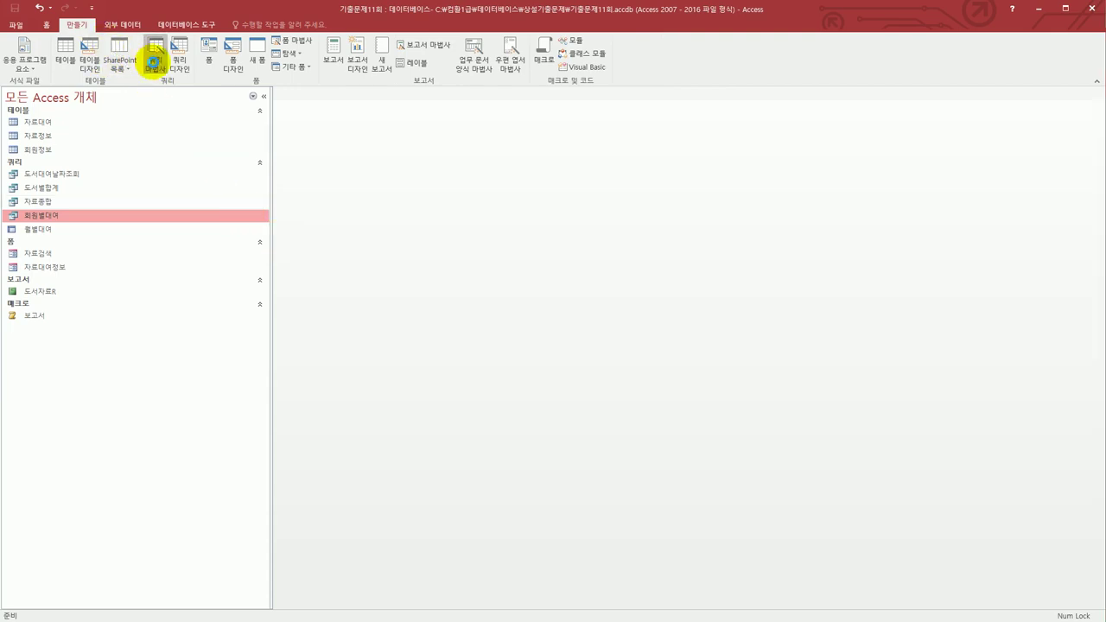
{"action": "left_click", "coordinate": [153, 62]}
{"action": "left_click", "coordinate": [644, 196]}
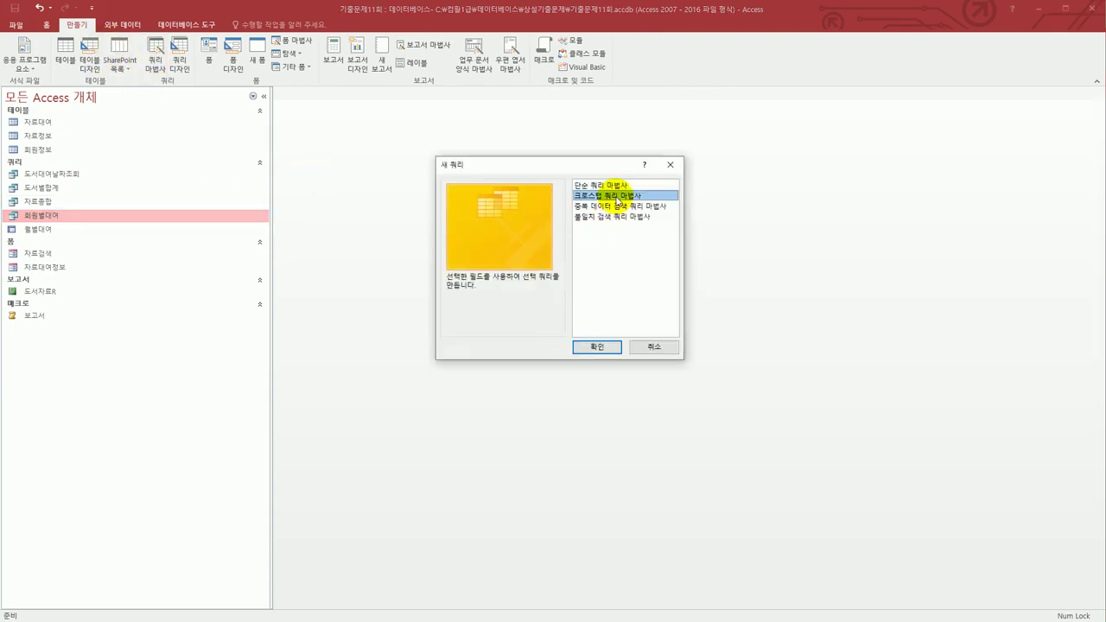
{"action": "left_click", "coordinate": [597, 347]}
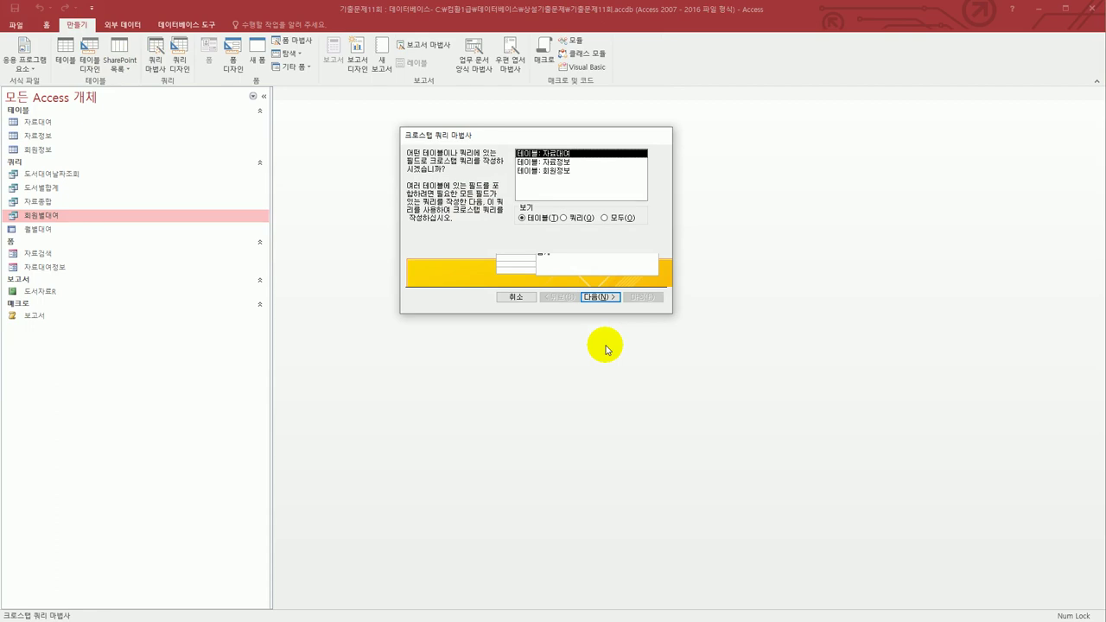
{"action": "left_click", "coordinate": [578, 218]}
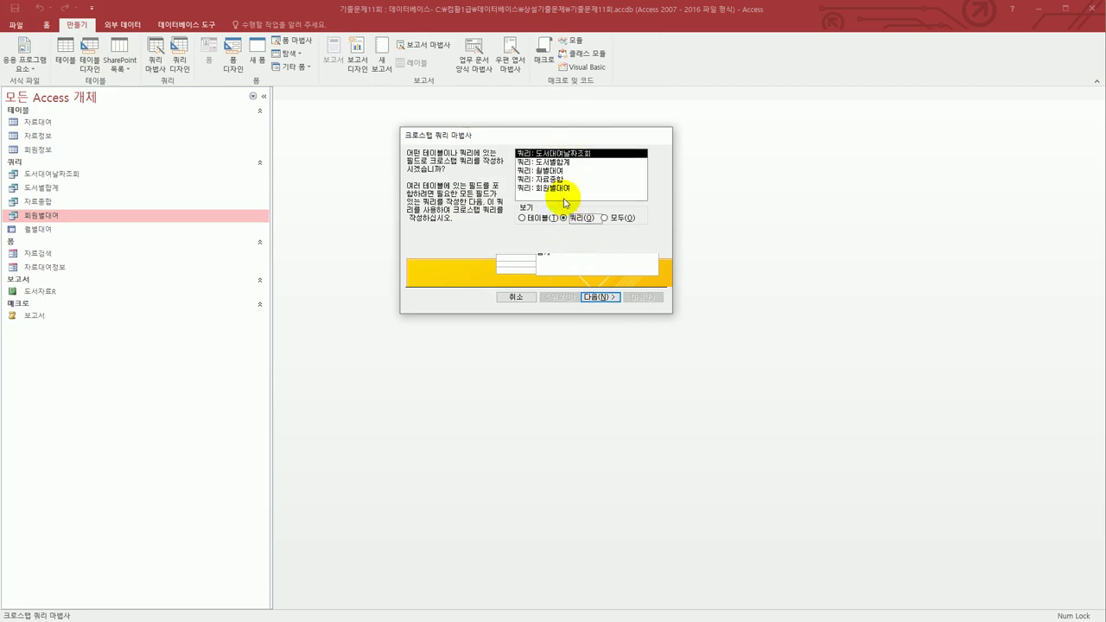
{"action": "left_click", "coordinate": [558, 179]}
{"action": "left_click", "coordinate": [602, 299]}
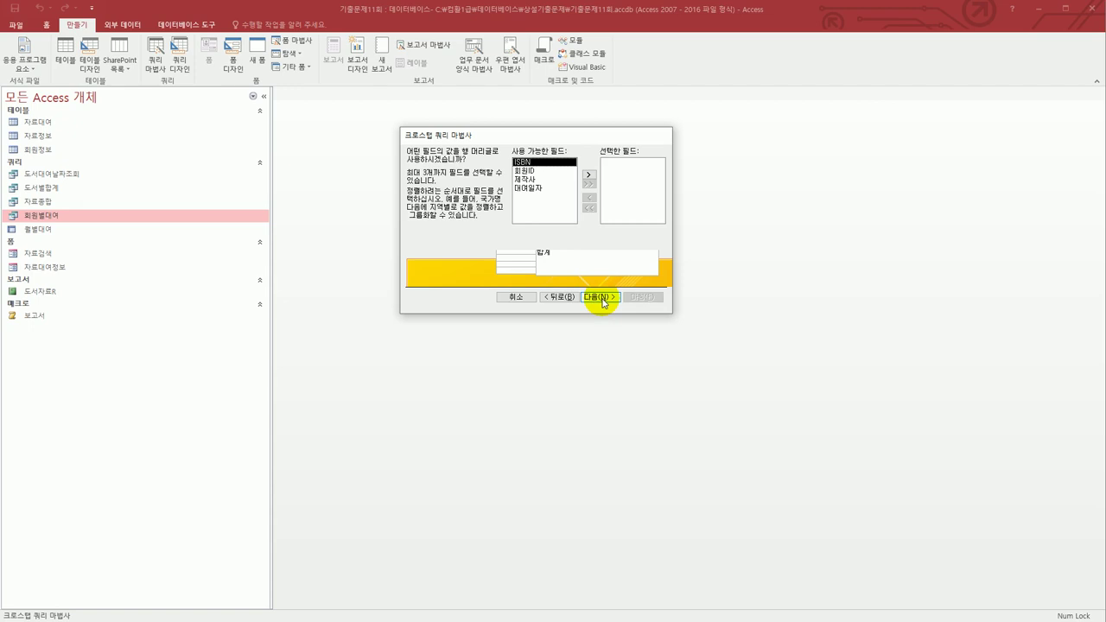
Use 제작사 as the row heading and 대여일자 as the column heading, grouped by the 날짜 interval.
{"action": "double_click", "coordinate": [539, 179]}
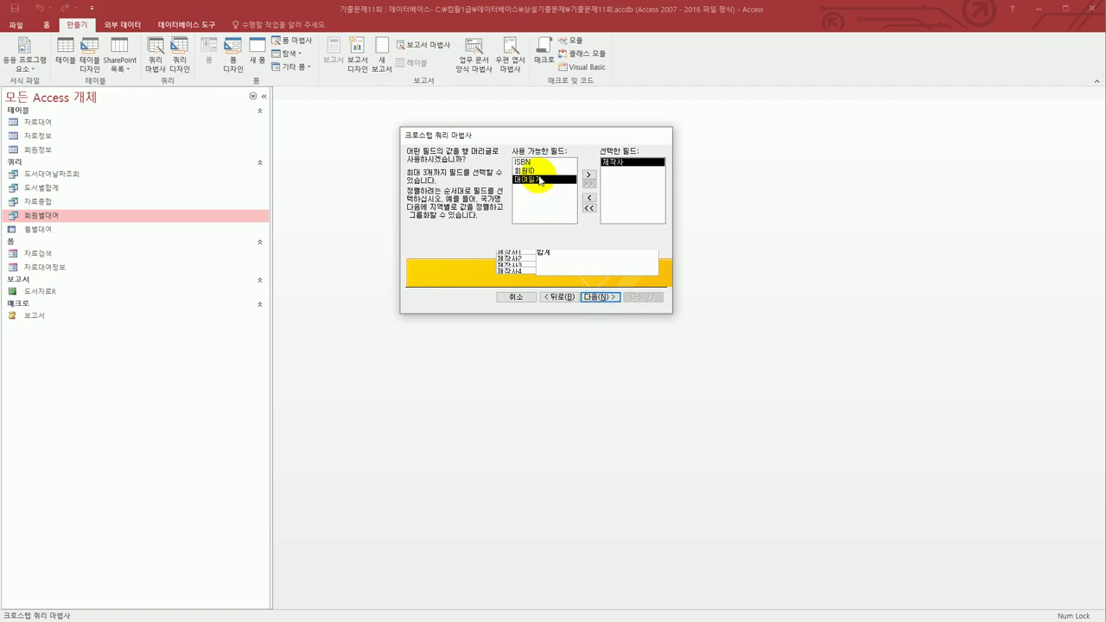
{"action": "left_click", "coordinate": [600, 297]}
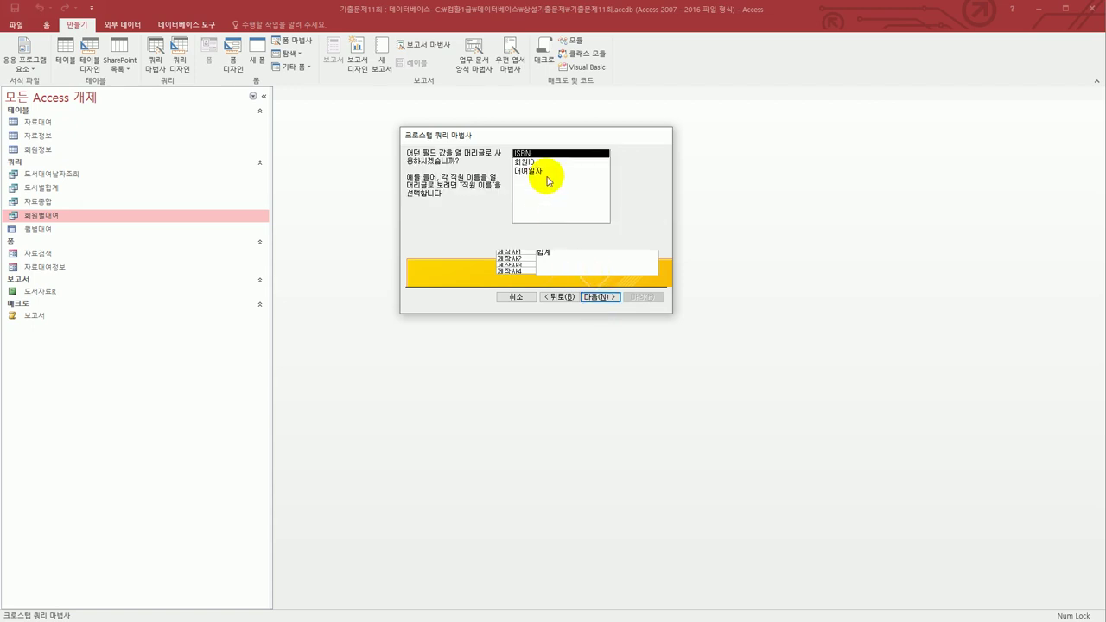
{"action": "left_click", "coordinate": [548, 171]}
{"action": "left_click", "coordinate": [601, 298]}
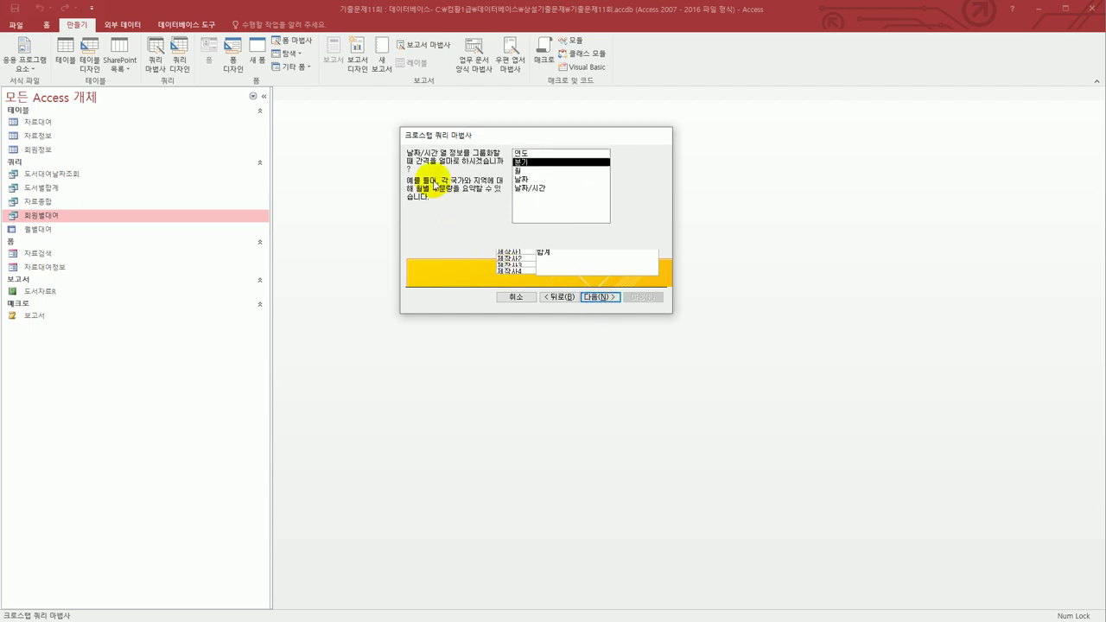
{"action": "left_click", "coordinate": [534, 179]}
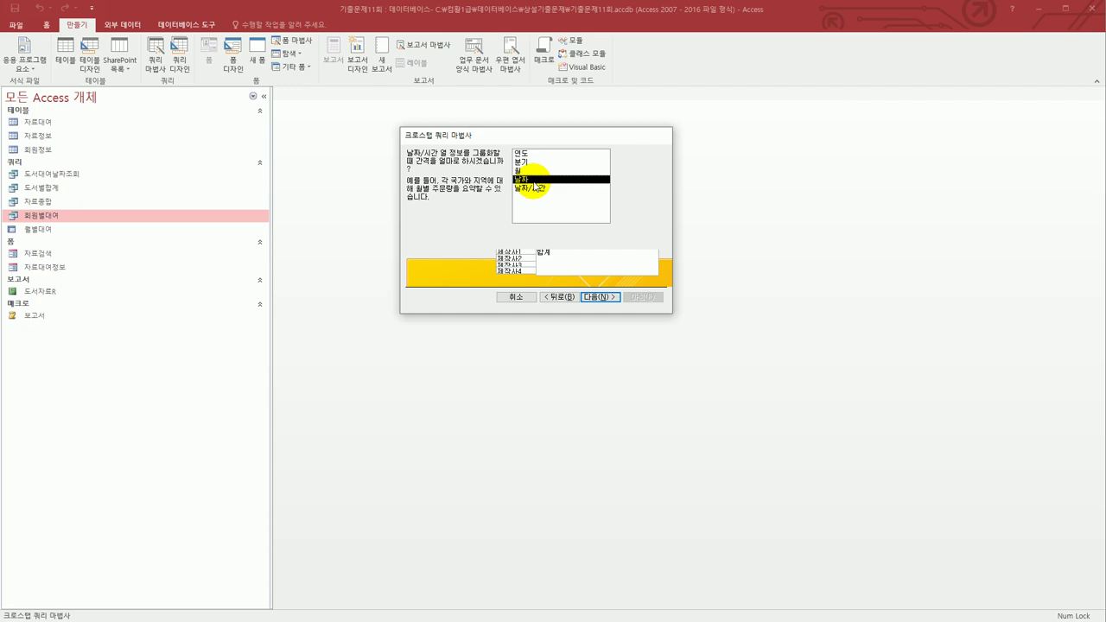
{"action": "left_click", "coordinate": [609, 298]}
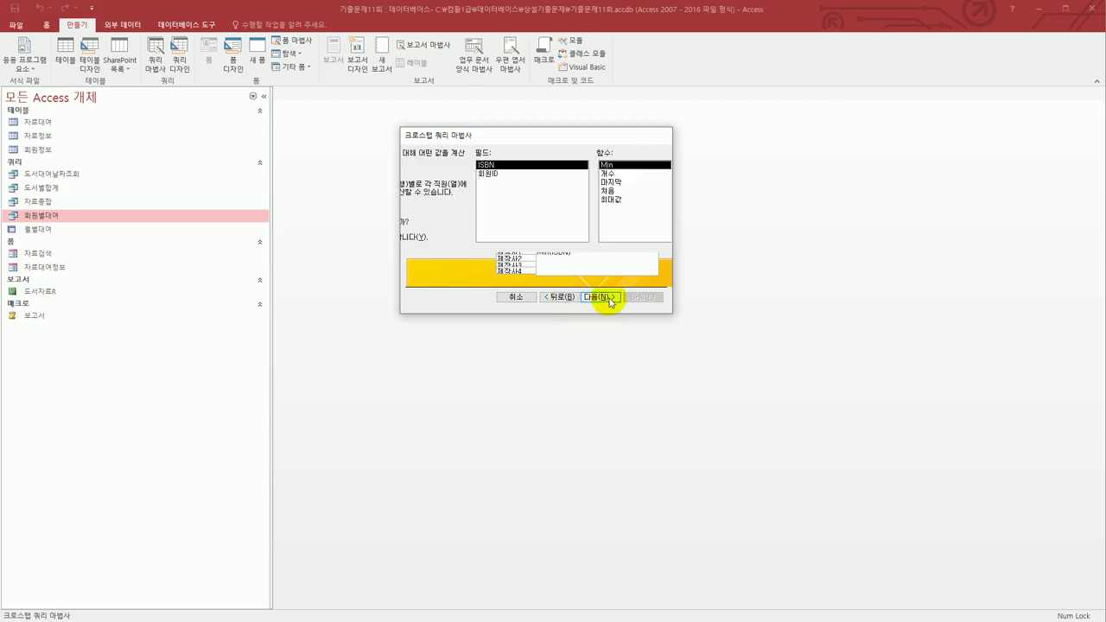
Calculate the 개수 of 회원ID and finish the crosstab as 자료종합_Crosstab, opening it for design modification.
{"action": "left_click", "coordinate": [505, 174]}
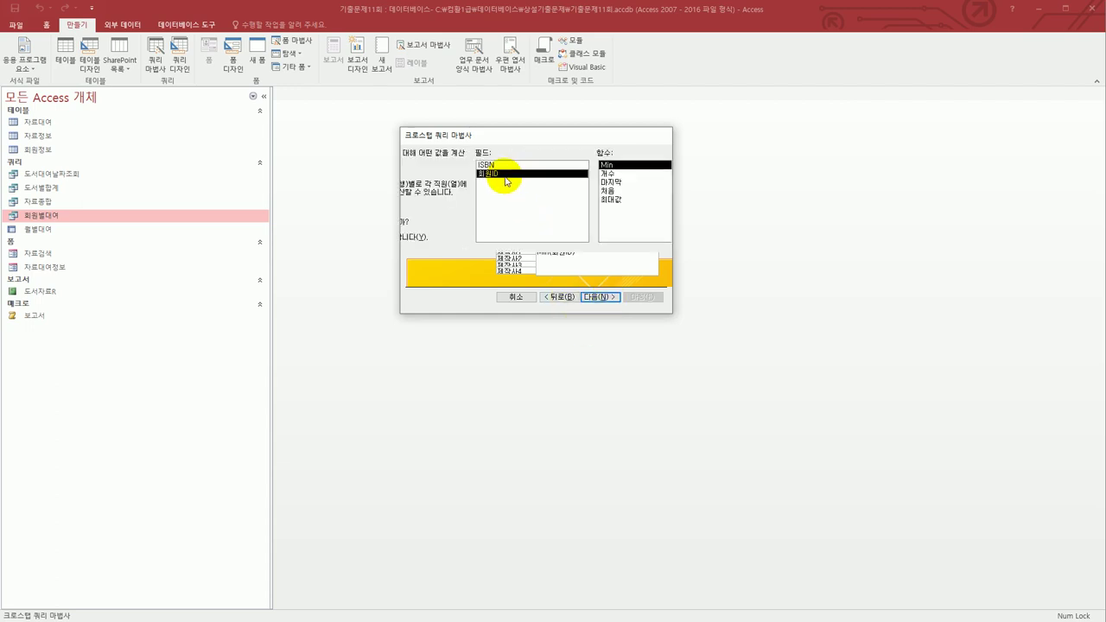
{"action": "left_click", "coordinate": [644, 174]}
{"action": "left_click", "coordinate": [610, 296]}
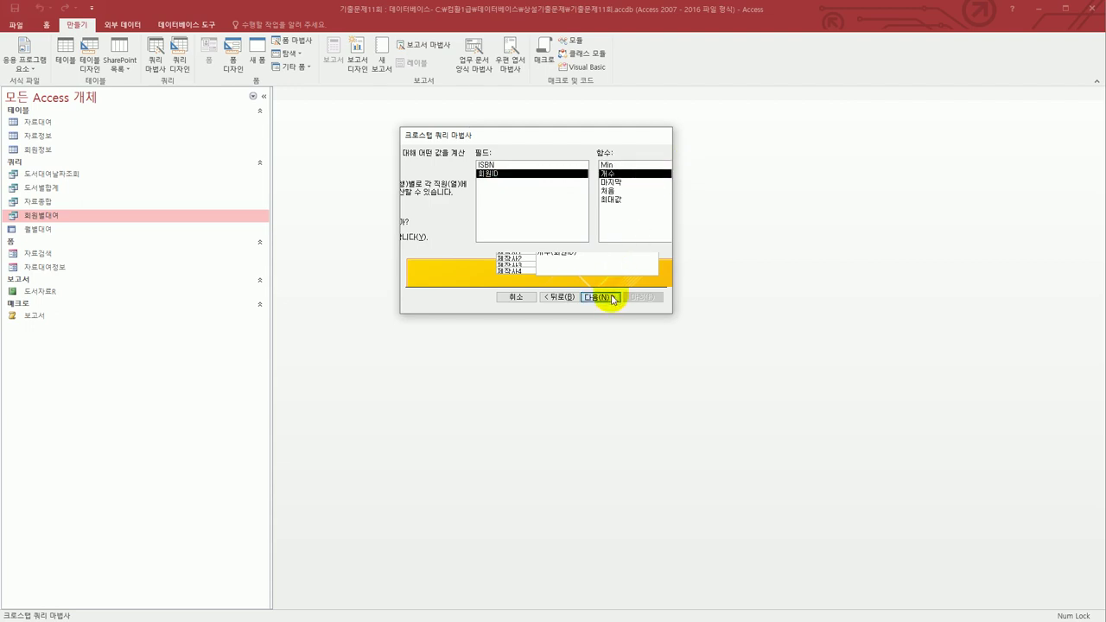
{"action": "left_click_drag", "start_coordinate": [547, 167], "coordinate": [509, 167]}
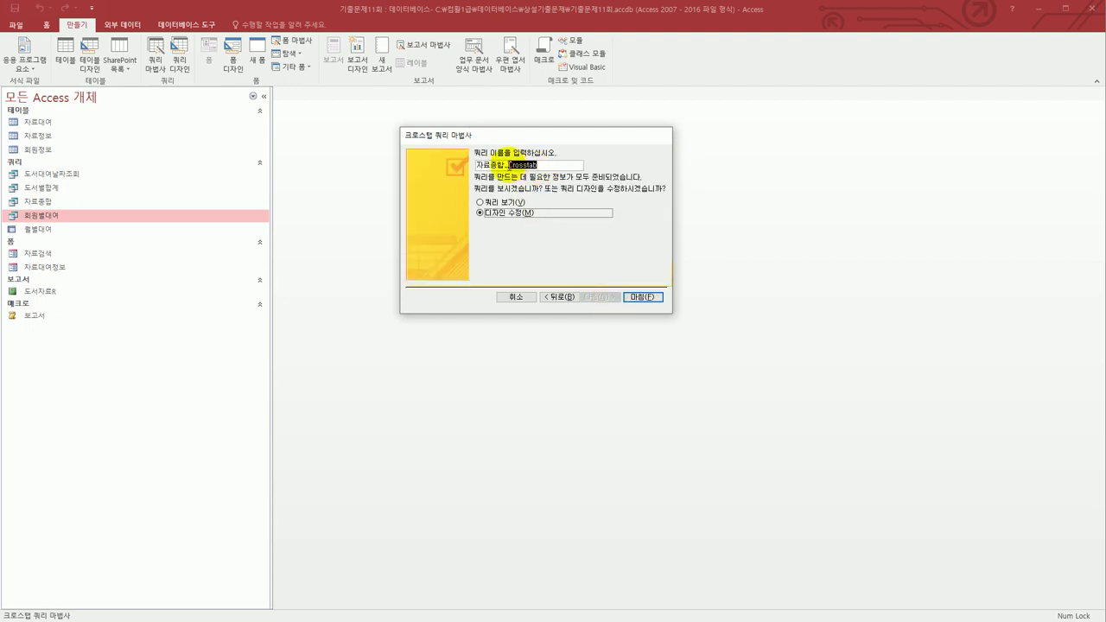
{"action": "left_click", "coordinate": [652, 299]}
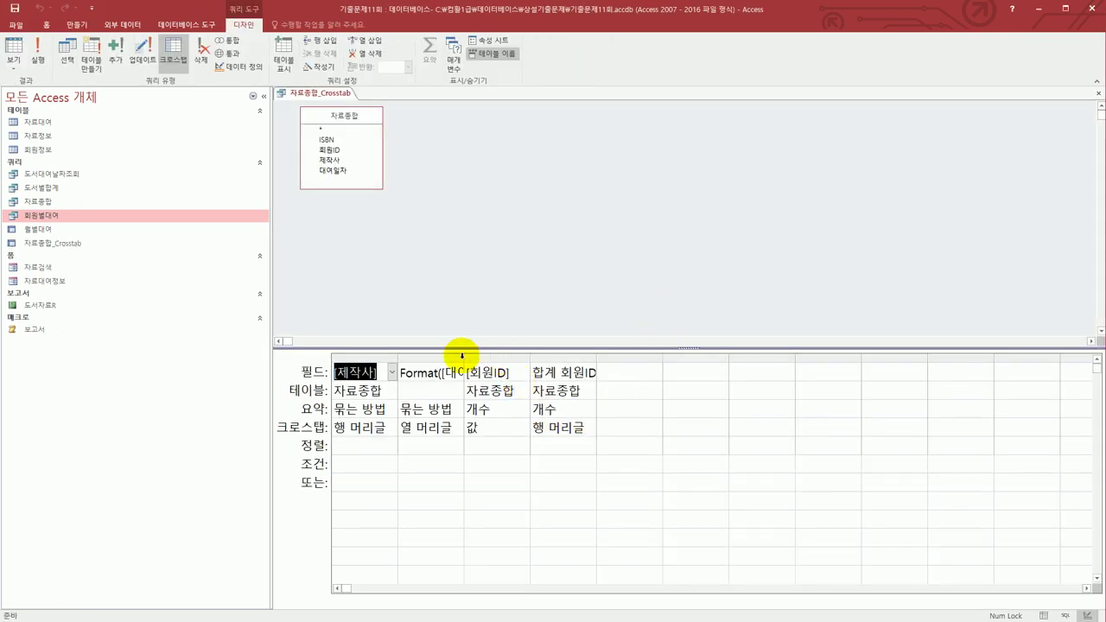
Widen the 대여일자 column heading field, preview the crosstab results by date, and return to the query design.
{"action": "left_click_drag", "start_coordinate": [464, 357], "coordinate": [617, 363]}
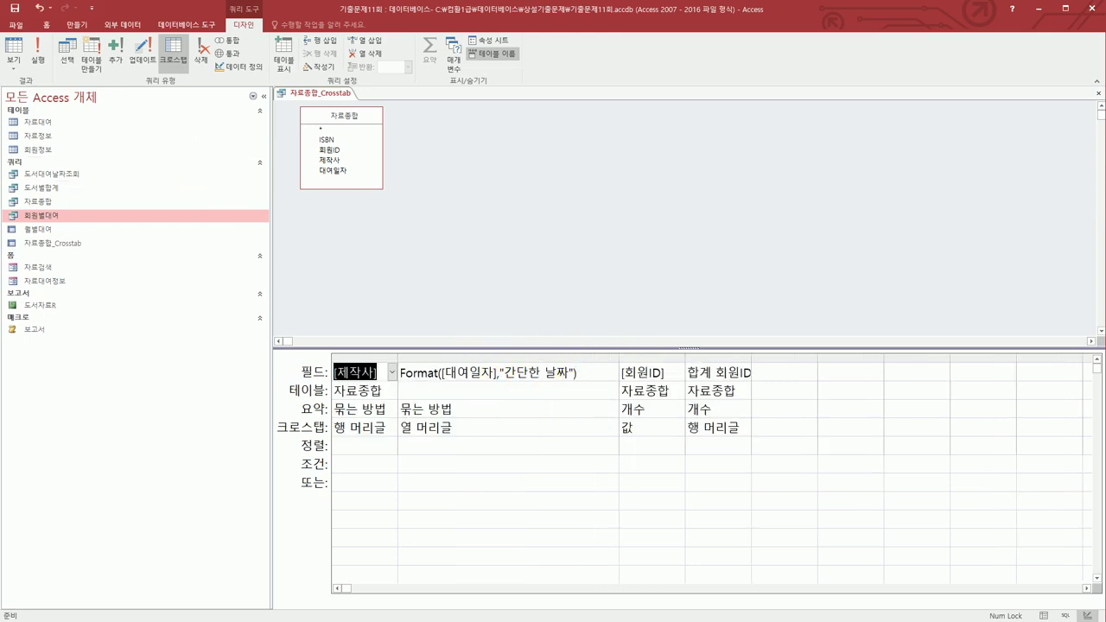
{"action": "left_click", "coordinate": [13, 48]}
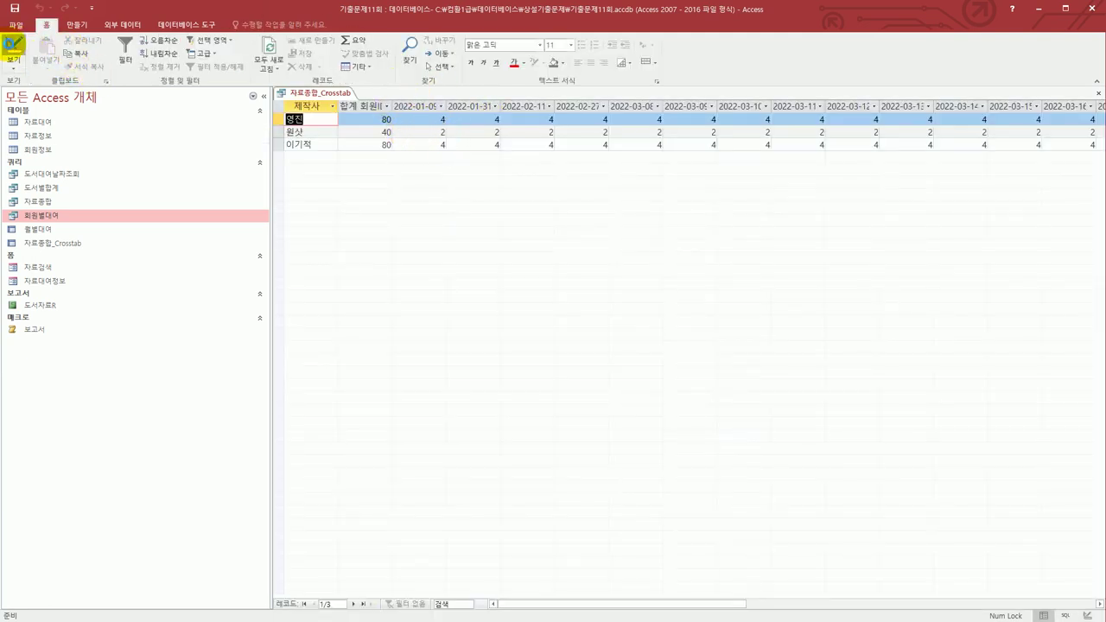
{"action": "left_click", "coordinate": [13, 44]}
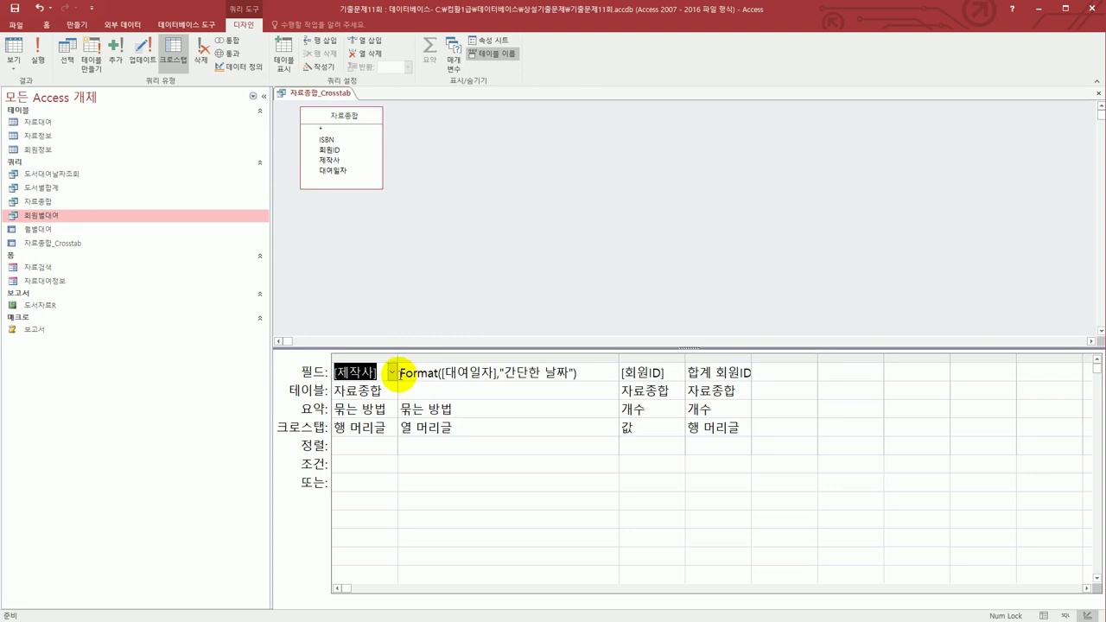
Try to replace the Format expression of the column heading with month(([대여일자])&"월".
{"action": "left_click_drag", "start_coordinate": [397, 373], "coordinate": [439, 373]}
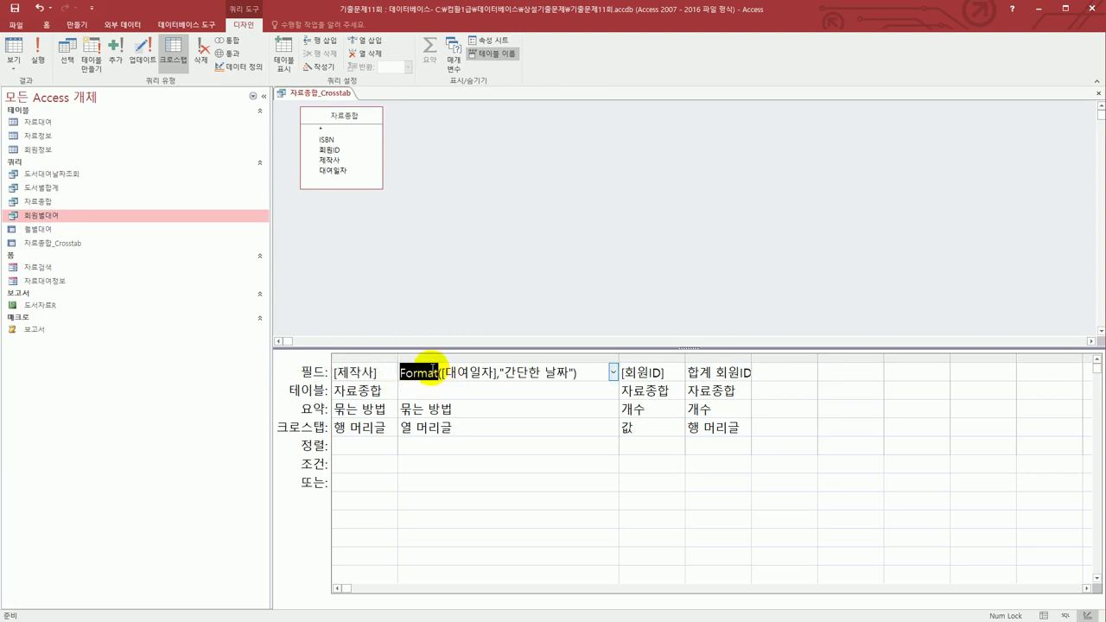
{"action": "type", "text": "ㅡ"}
{"action": "key", "text": "BackSpace"}
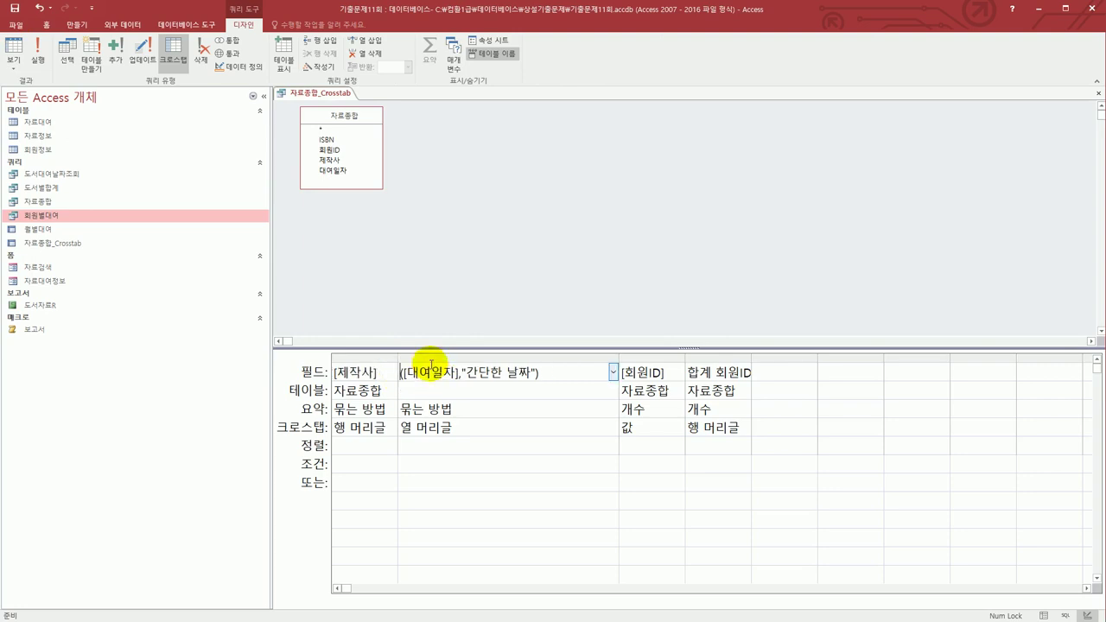
{"action": "type", "text": "month("}
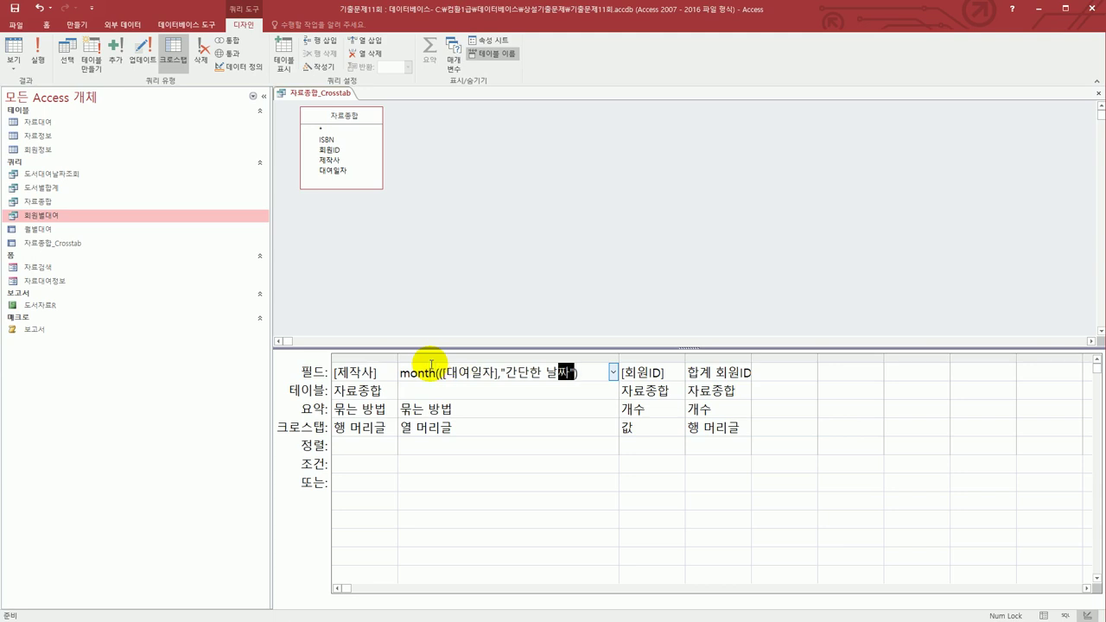
{"action": "key", "text": "shift+Left"}
{"action": "key", "text": "shift+Left"}
{"action": "key", "text": "shift+Left"}
{"action": "key", "text": "shift+Left"}
{"action": "key", "text": "Delete"}
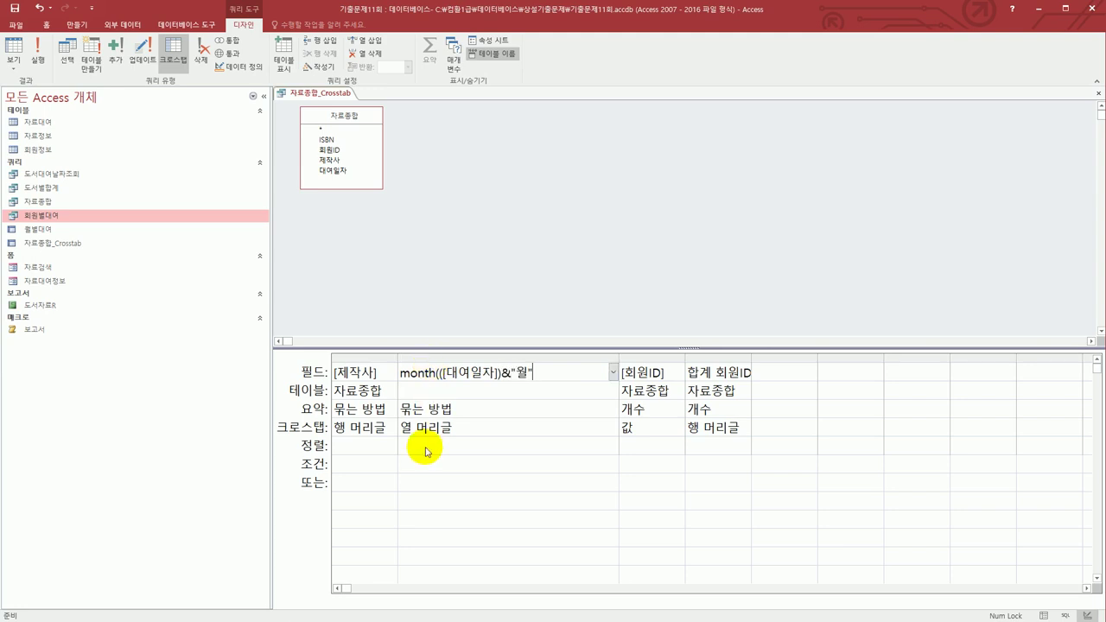
{"action": "left_click", "coordinate": [424, 450]}
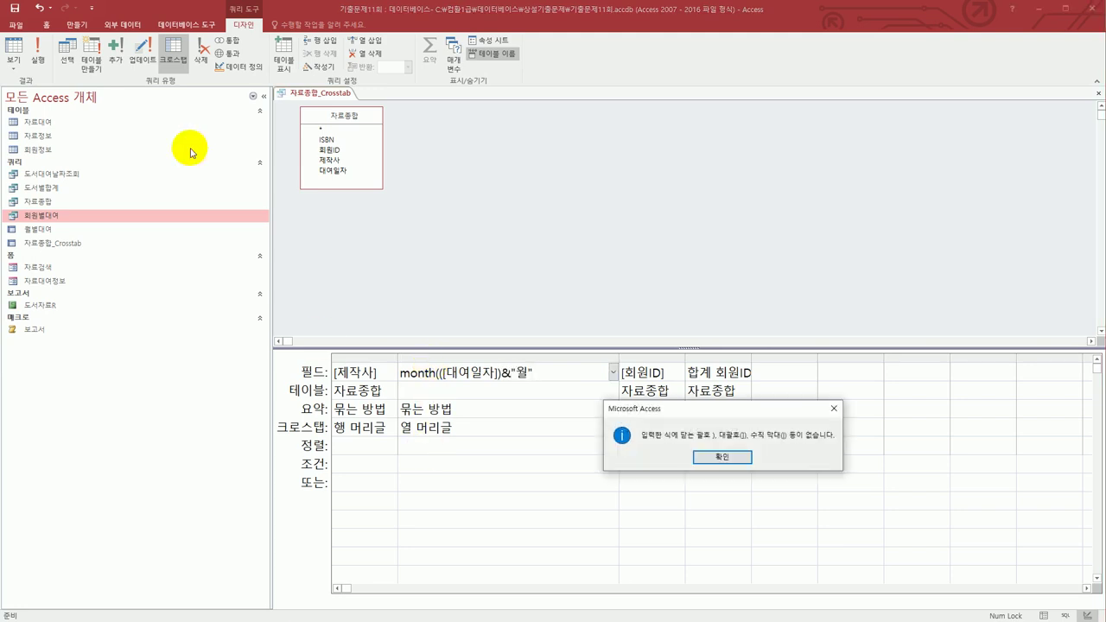
{"action": "left_click", "coordinate": [723, 457]}
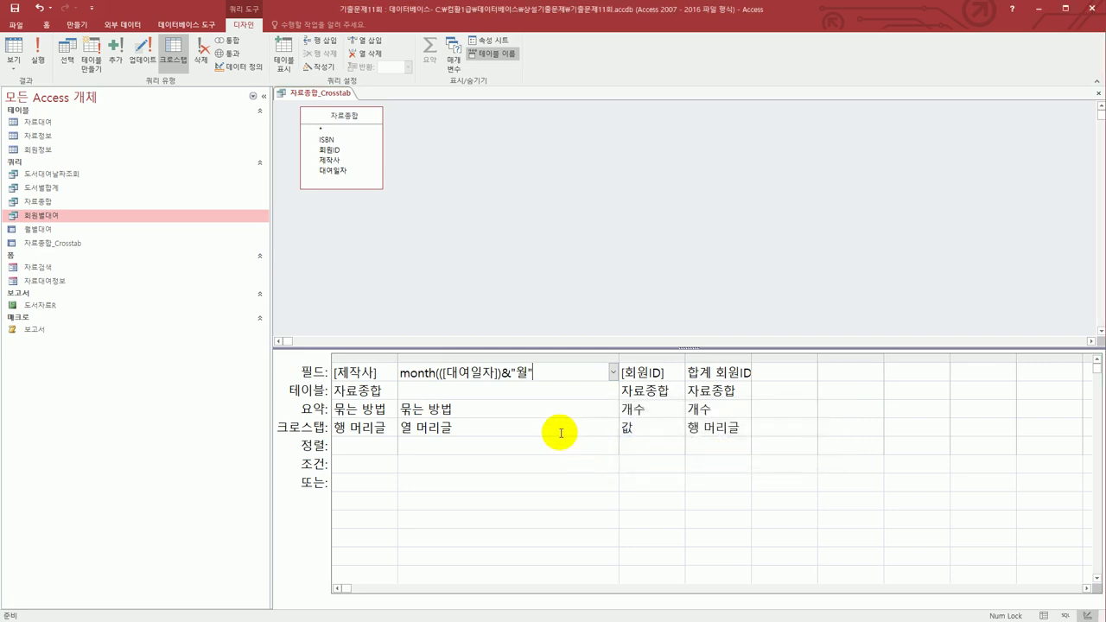
Remove the extra opening parenthesis from the Month expression, preview the monthly crosstab results, and return to the query design.
{"action": "key", "text": "Delete"}
{"action": "left_click", "coordinate": [458, 413]}
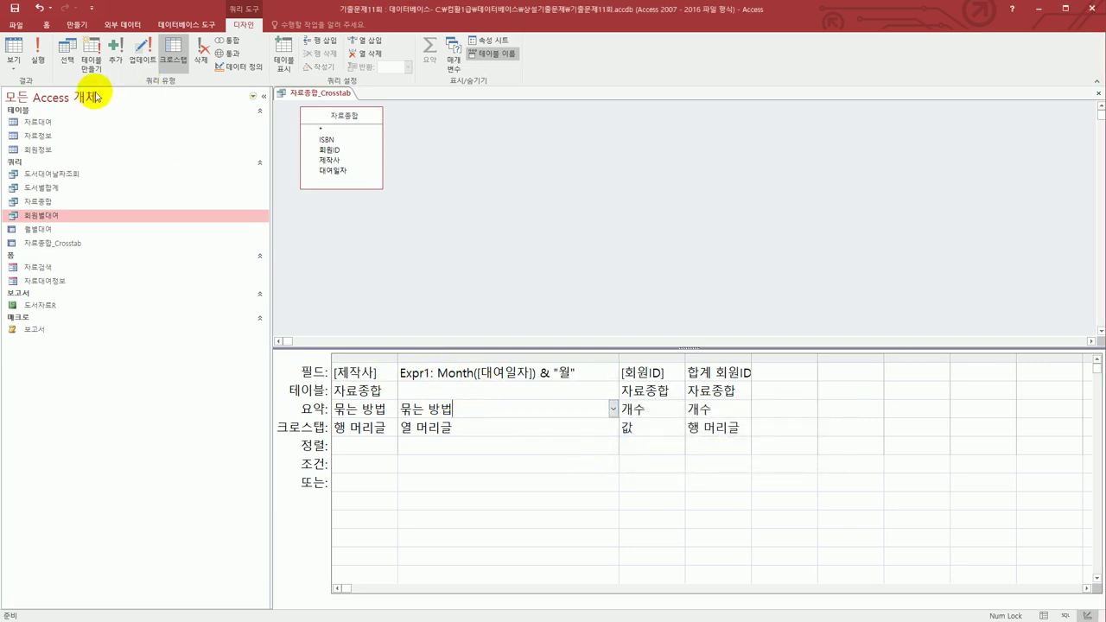
{"action": "left_click", "coordinate": [15, 53]}
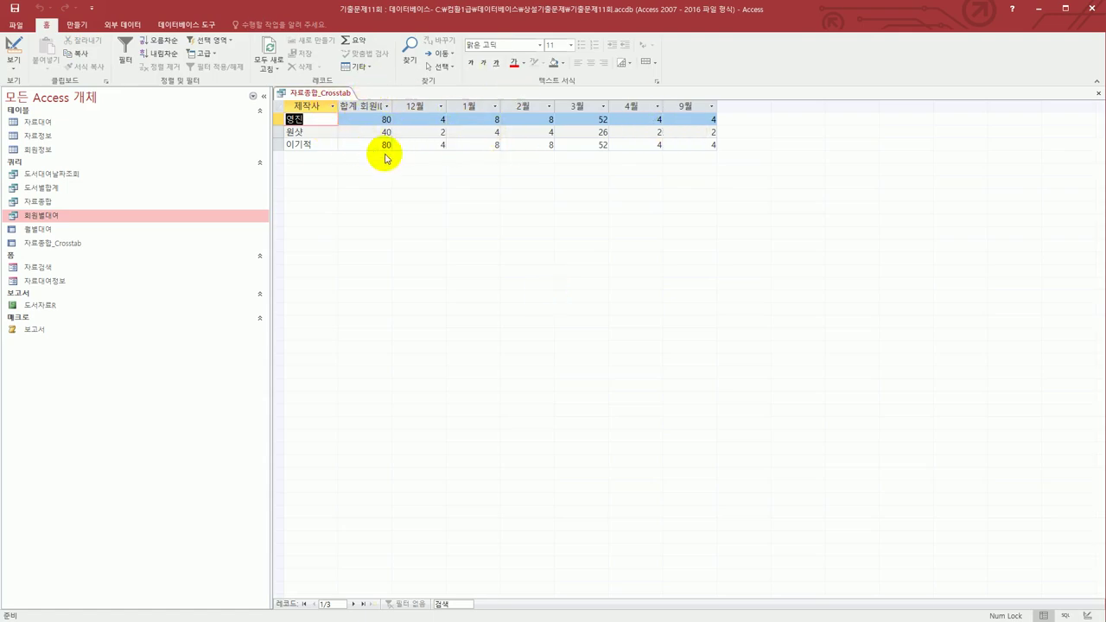
{"action": "left_click", "coordinate": [15, 52]}
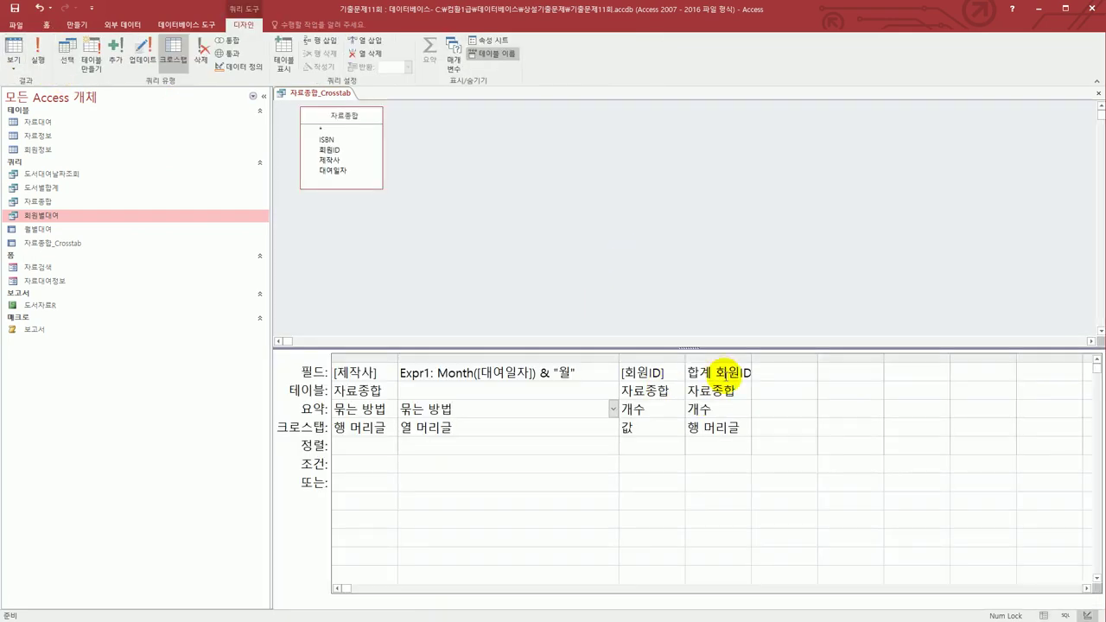
Inspect the 합계 회원ID row heading field and close the 자료종합_Crosstab query without saving the design changes.
{"action": "left_click_drag", "start_coordinate": [694, 371], "coordinate": [753, 371]}
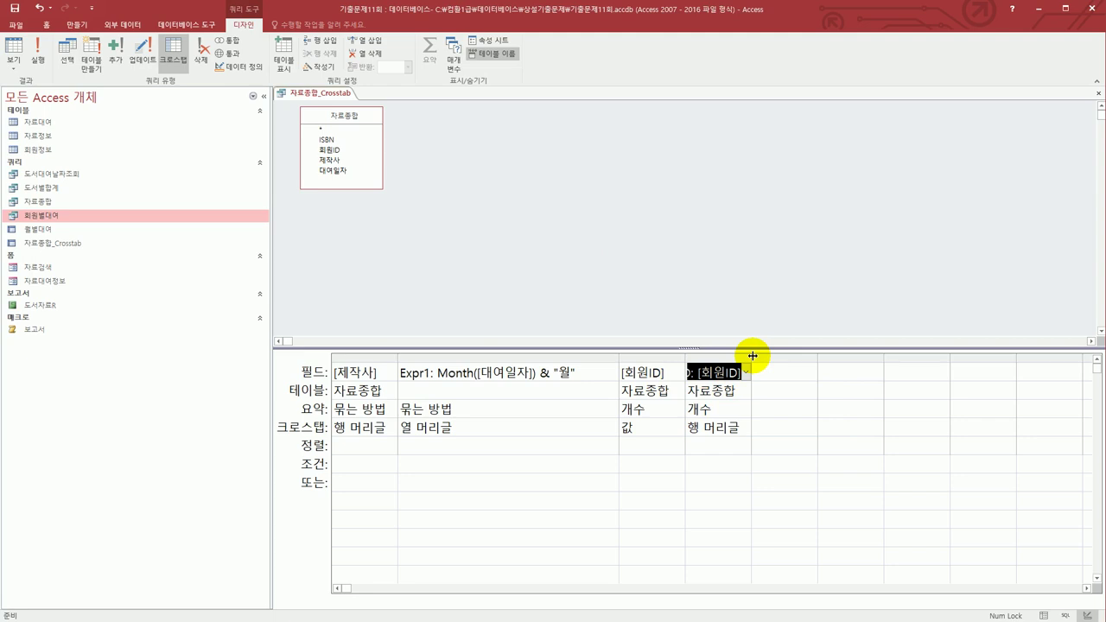
{"action": "left_click", "coordinate": [642, 256]}
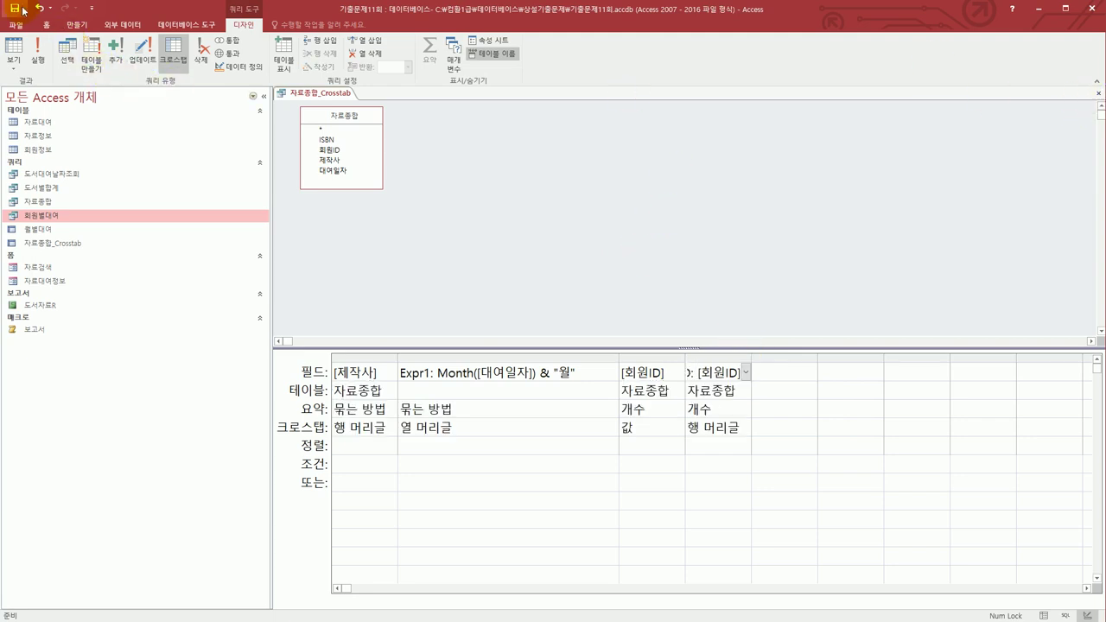
{"action": "left_click", "coordinate": [1098, 93]}
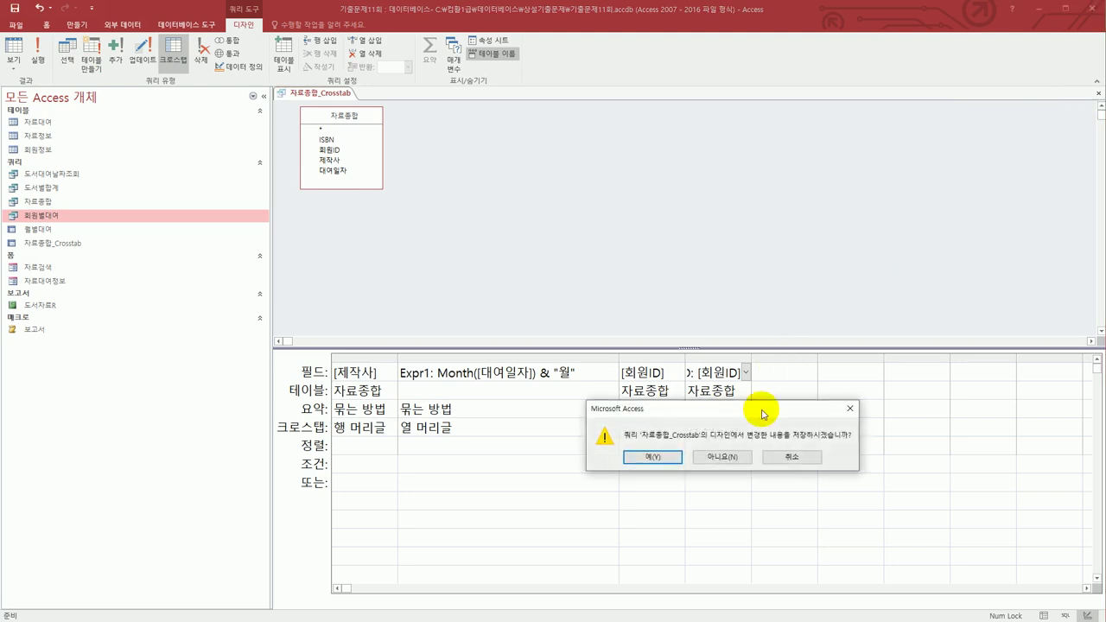
{"action": "left_click", "coordinate": [724, 457]}
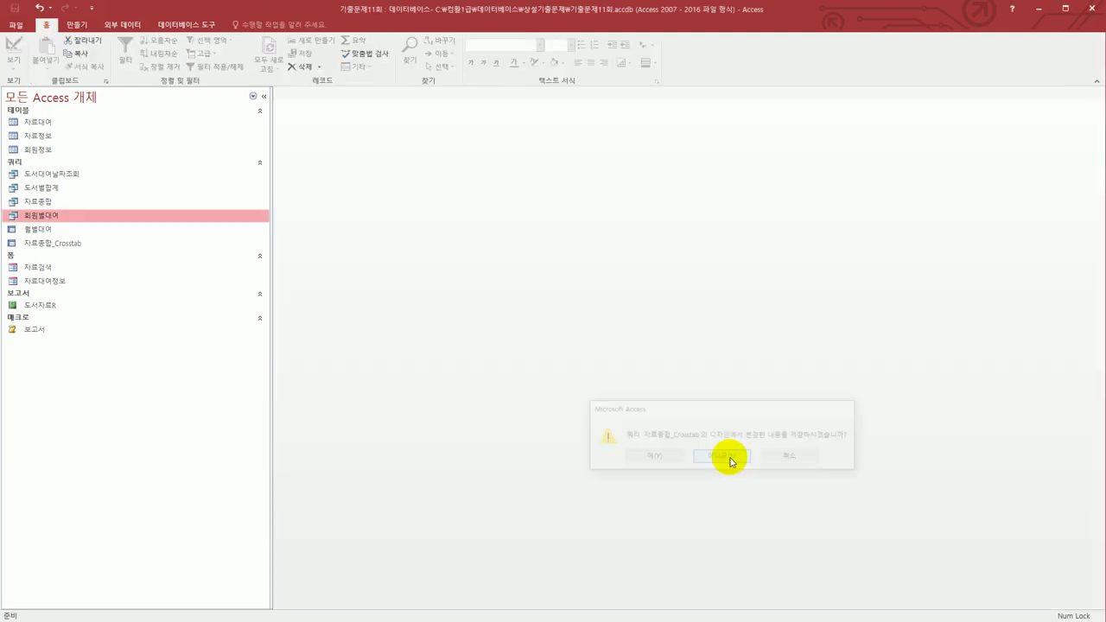
Restart the crosstab query wizard, choose the 자료종합 query as the data source, and continue to the row headings.
{"action": "left_click", "coordinate": [77, 24]}
{"action": "left_click", "coordinate": [156, 55]}
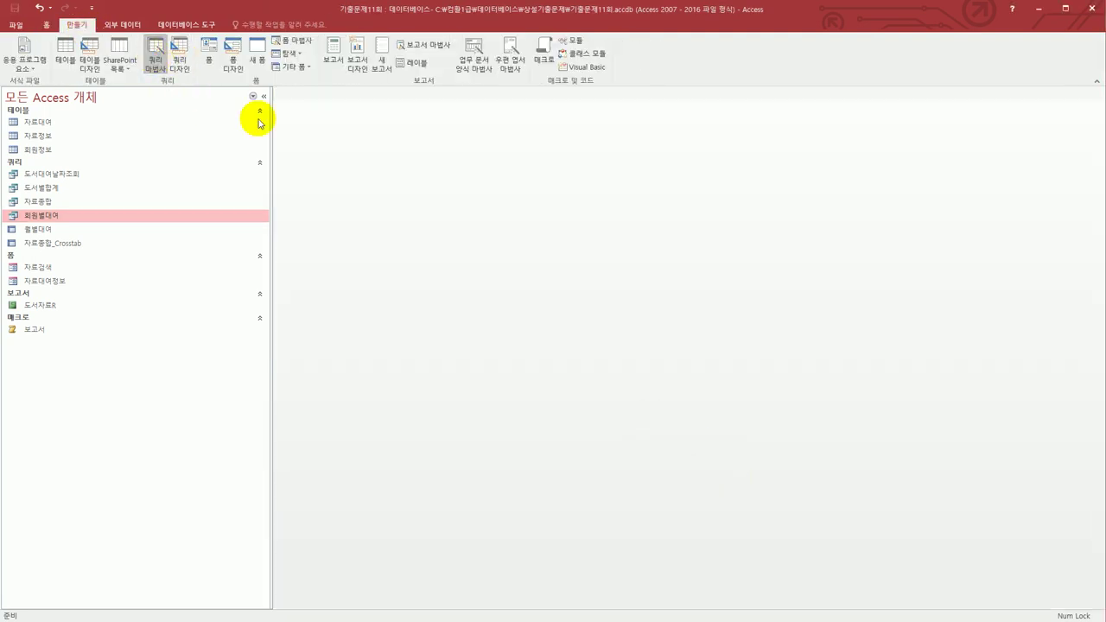
{"action": "left_click", "coordinate": [605, 196]}
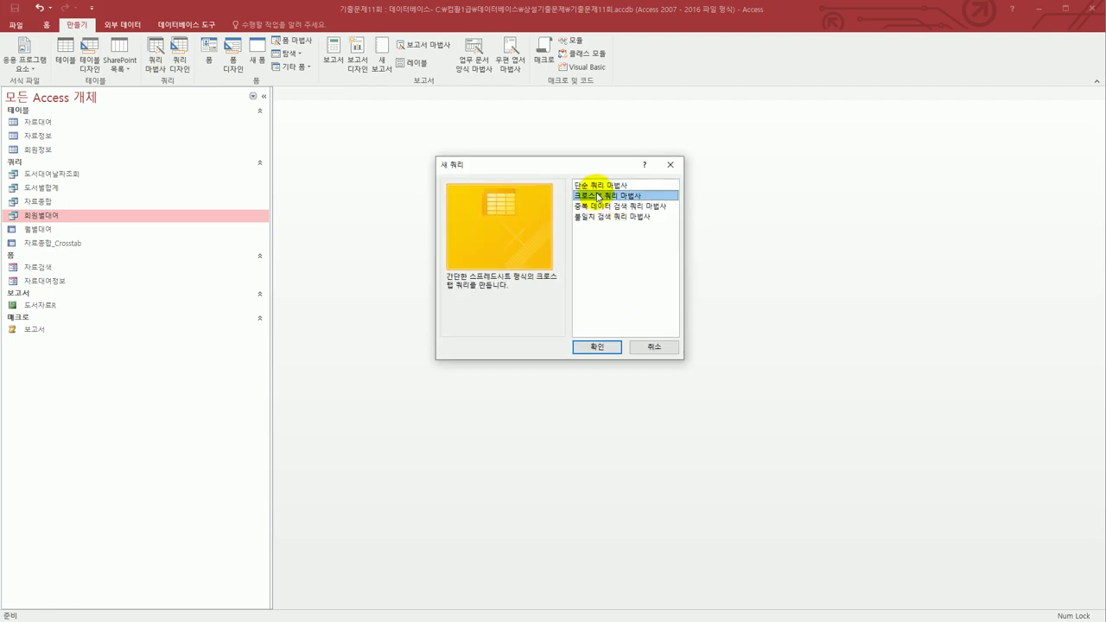
{"action": "left_click", "coordinate": [618, 350]}
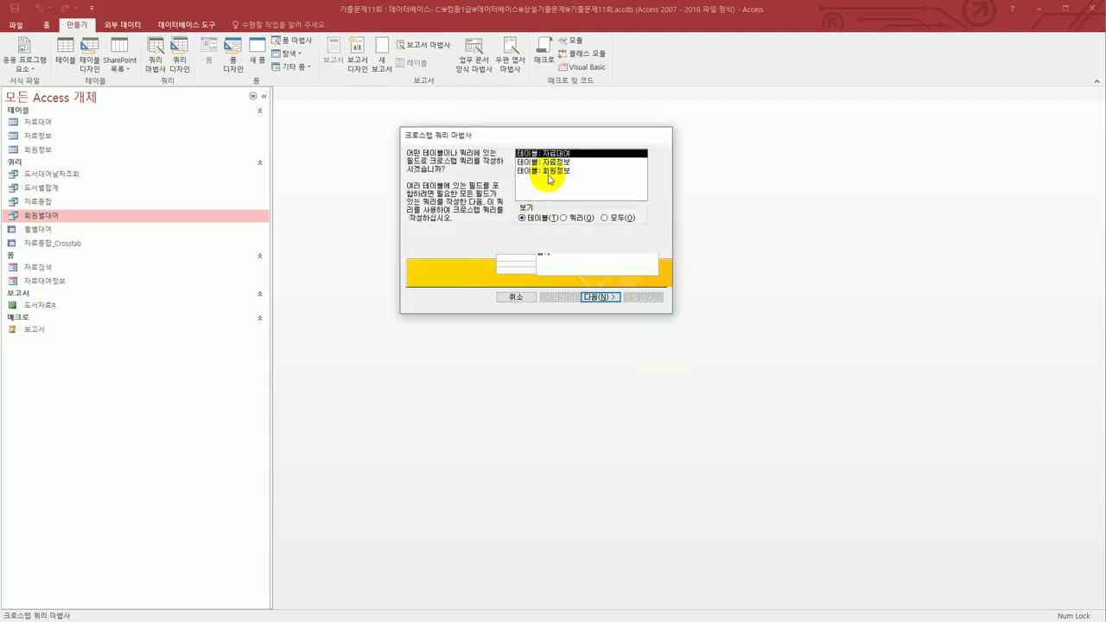
{"action": "left_click", "coordinate": [563, 218]}
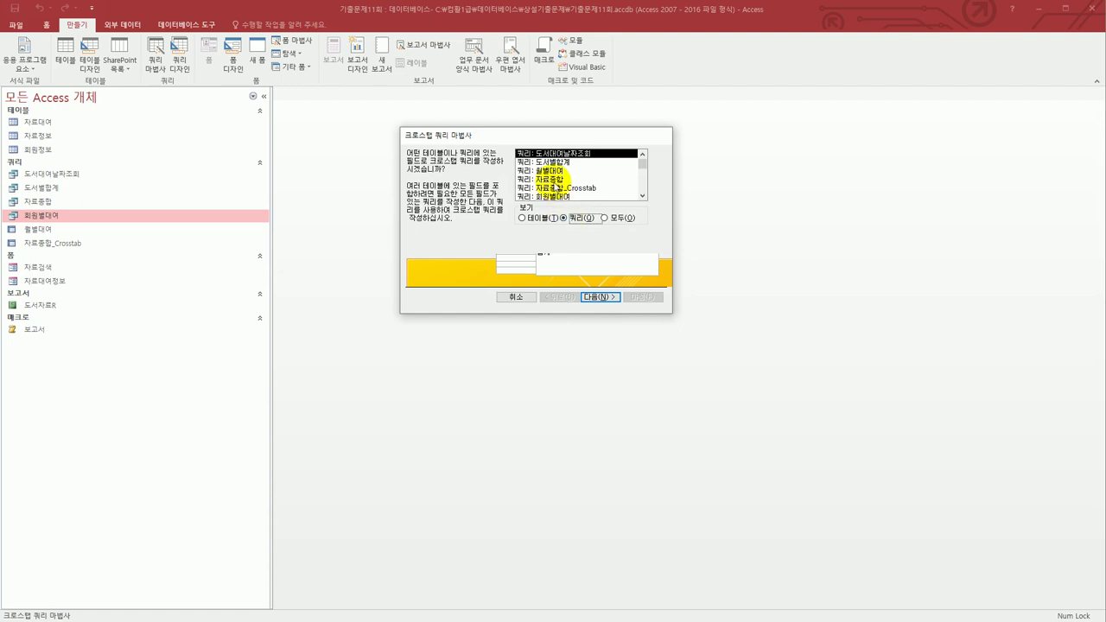
{"action": "left_click", "coordinate": [556, 179]}
{"action": "left_click", "coordinate": [599, 297]}
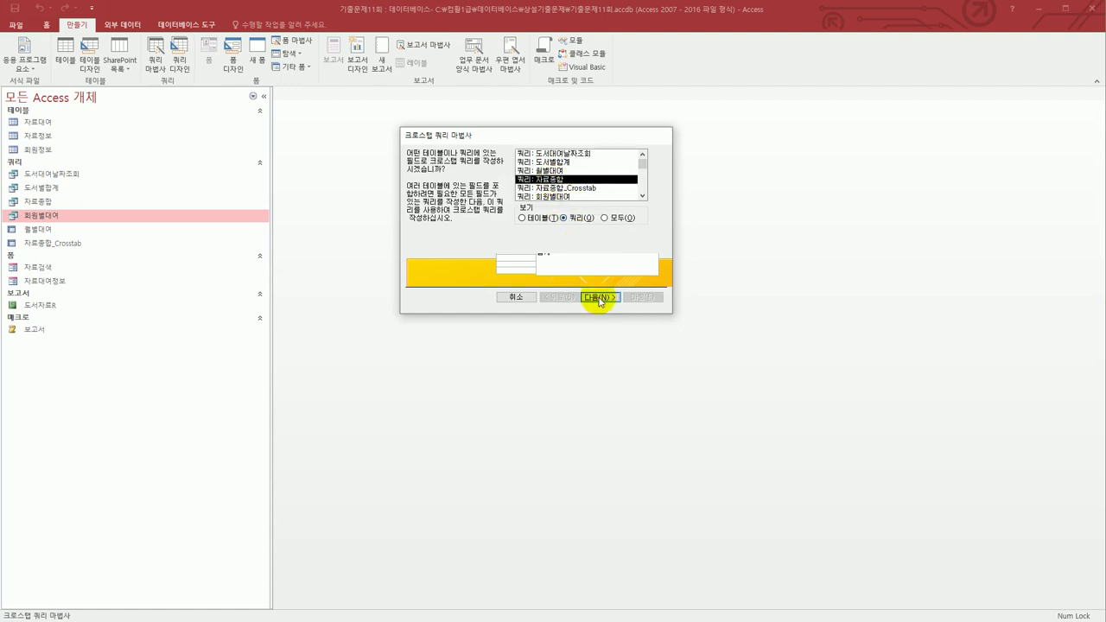
Set 제작사 as the row heading and 대여일자 as the column heading, grouped by the 월 interval.
{"action": "left_click", "coordinate": [529, 179]}
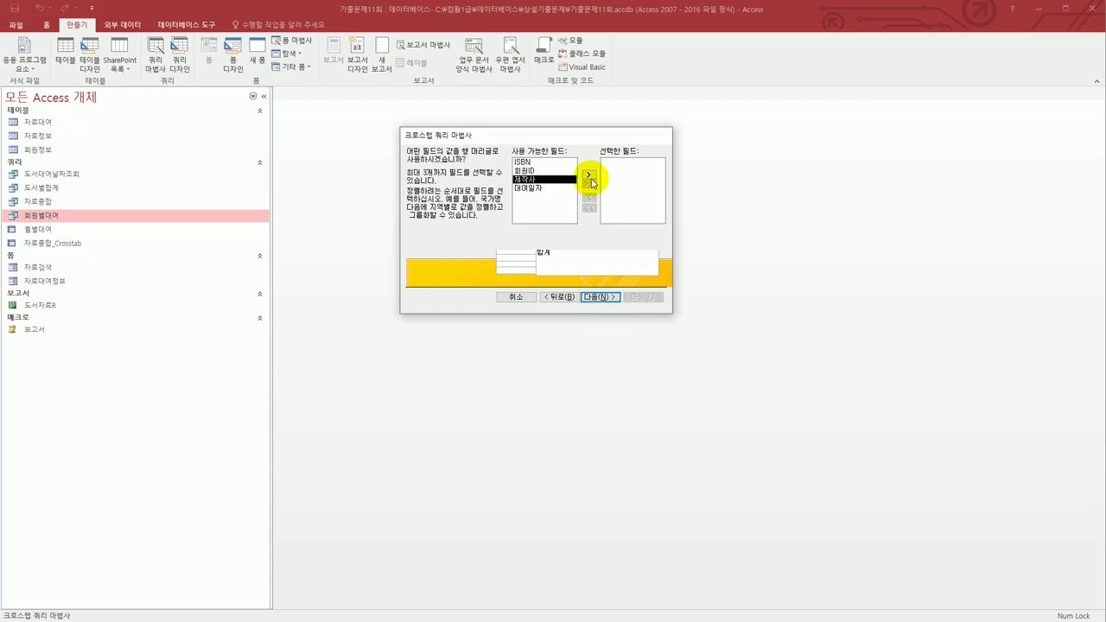
{"action": "left_click", "coordinate": [588, 174]}
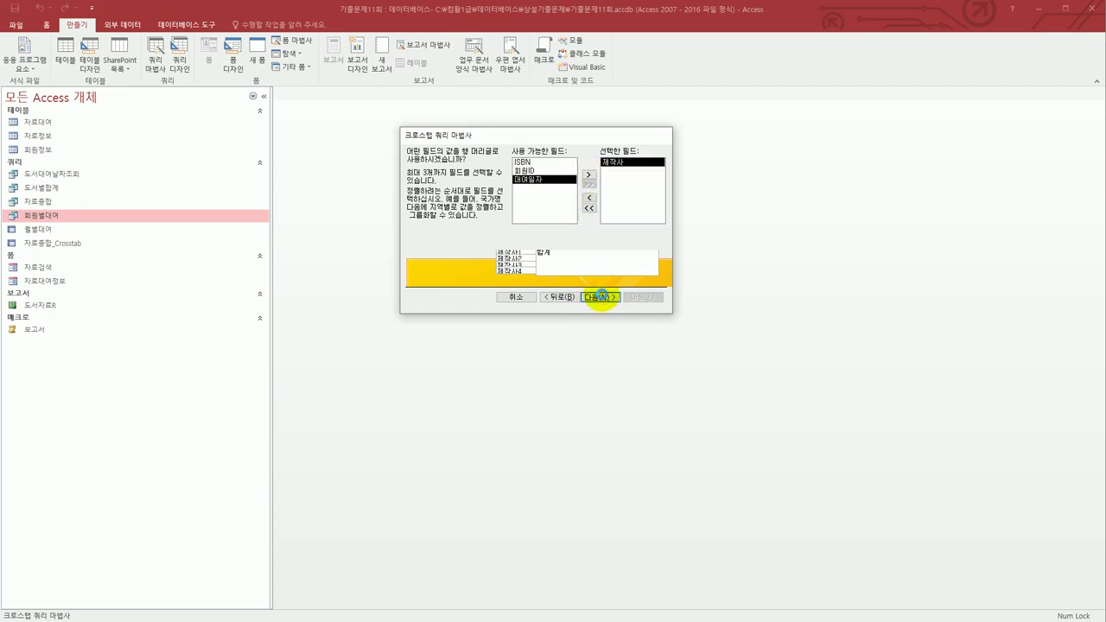
{"action": "left_click", "coordinate": [600, 297]}
{"action": "left_click", "coordinate": [536, 171]}
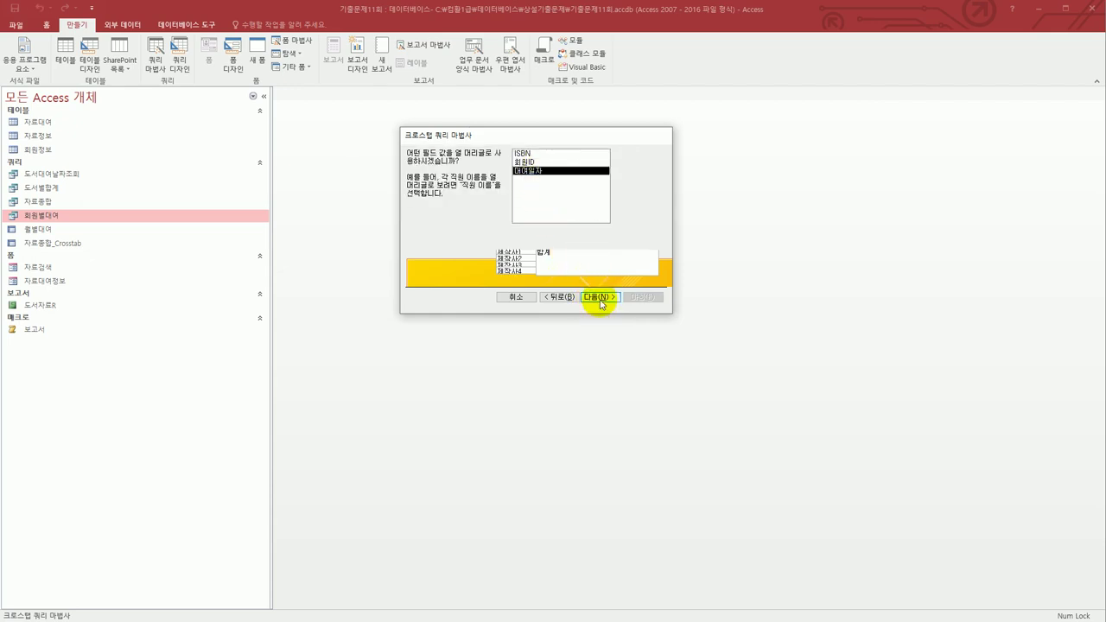
{"action": "left_click", "coordinate": [600, 298]}
{"action": "left_click", "coordinate": [529, 171]}
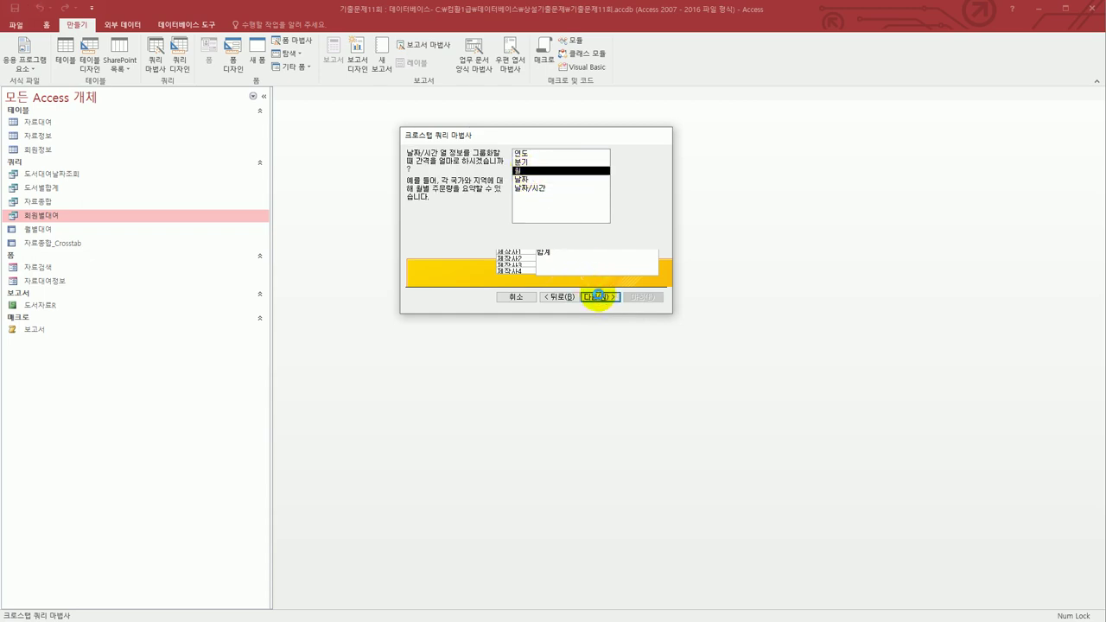
{"action": "left_click", "coordinate": [600, 297]}
Calculate the 개수 of 회원ID as the crosstab value and finish the wizard with the query opened for design modification.
{"action": "left_click", "coordinate": [527, 173]}
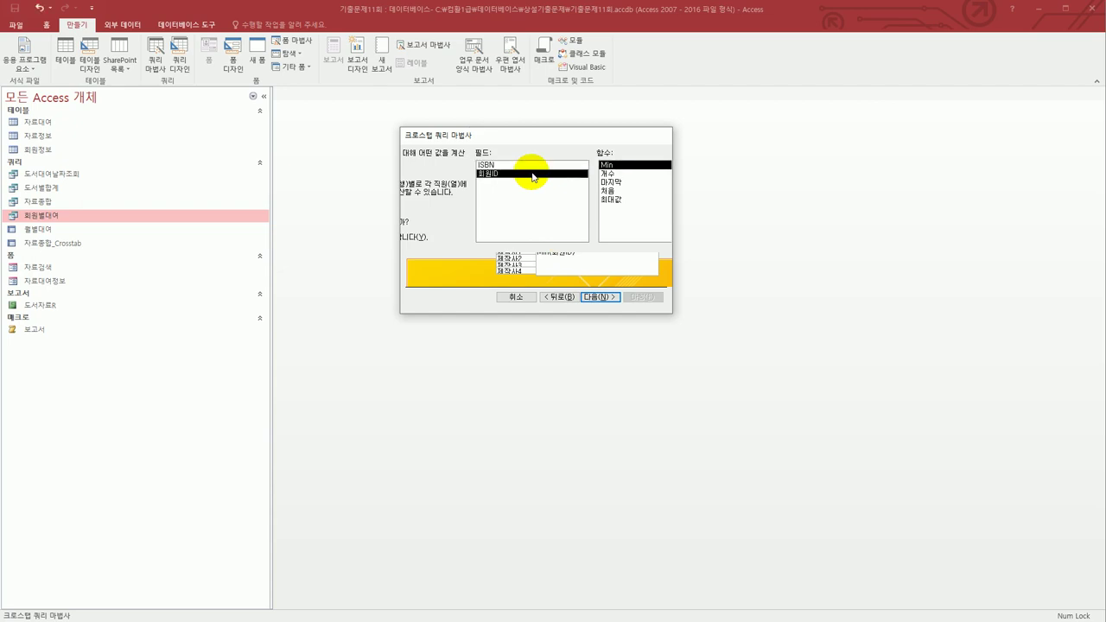
{"action": "left_click", "coordinate": [618, 176]}
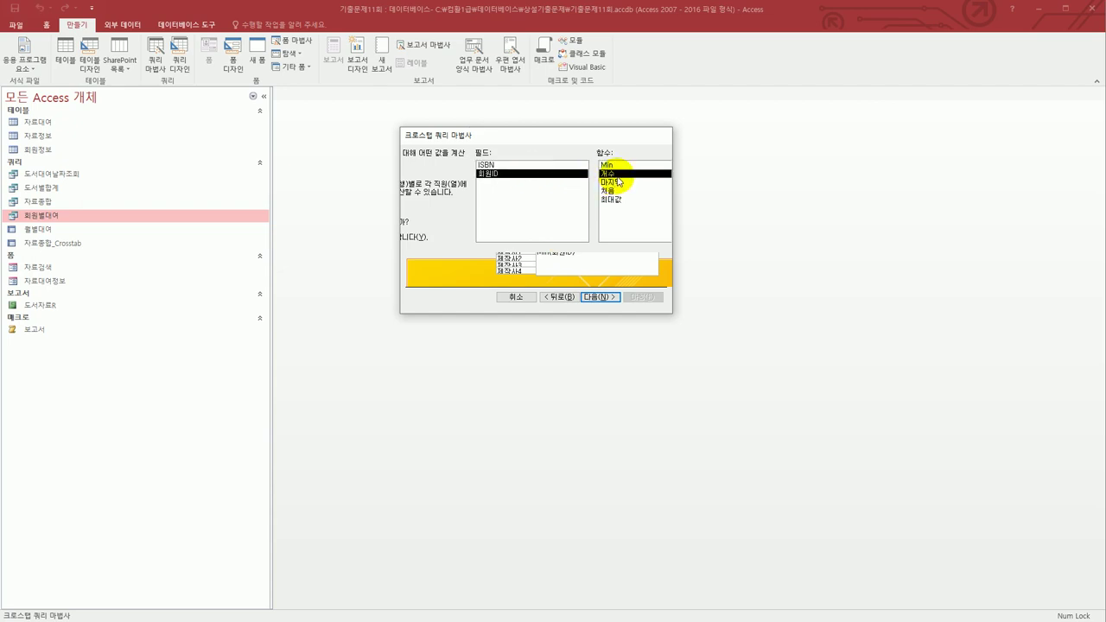
{"action": "left_click", "coordinate": [587, 298]}
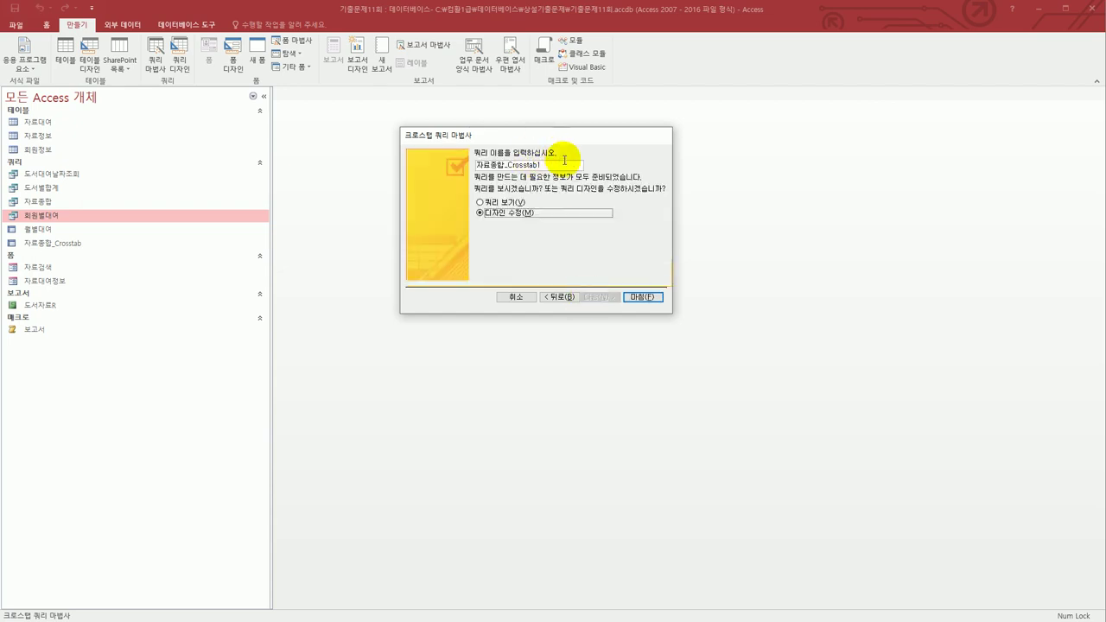
{"action": "left_click", "coordinate": [641, 296]}
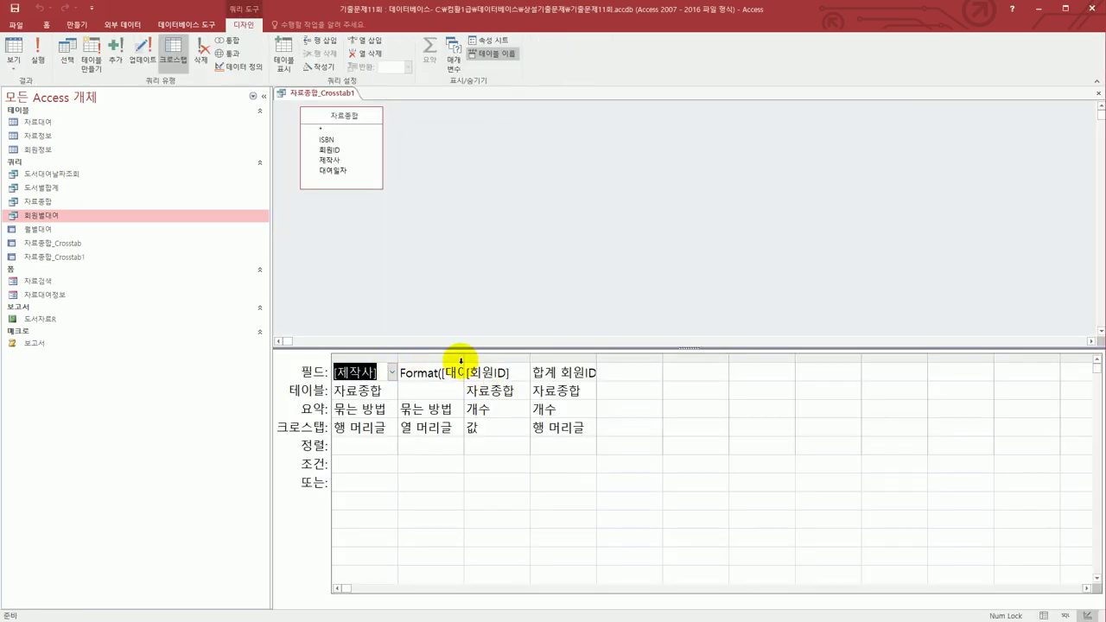
Widen the Format([대여일자]) column in the design grid, preview the monthly crosstab results, and return to the query design.
{"action": "left_click_drag", "start_coordinate": [596, 361], "coordinate": [583, 361]}
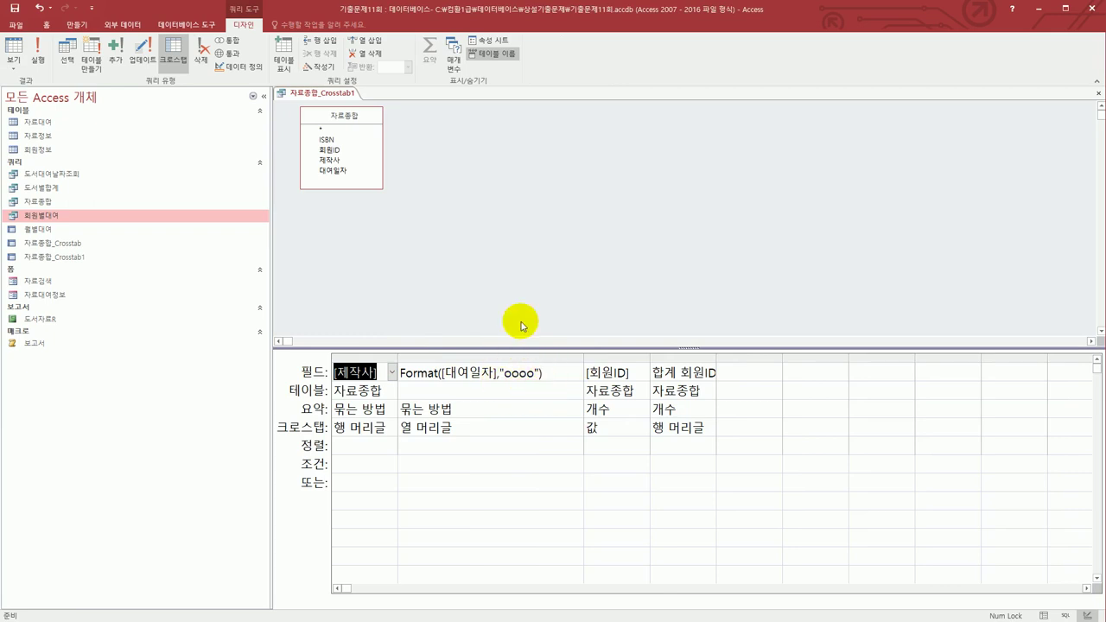
{"action": "left_click", "coordinate": [520, 286]}
{"action": "left_click", "coordinate": [26, 57]}
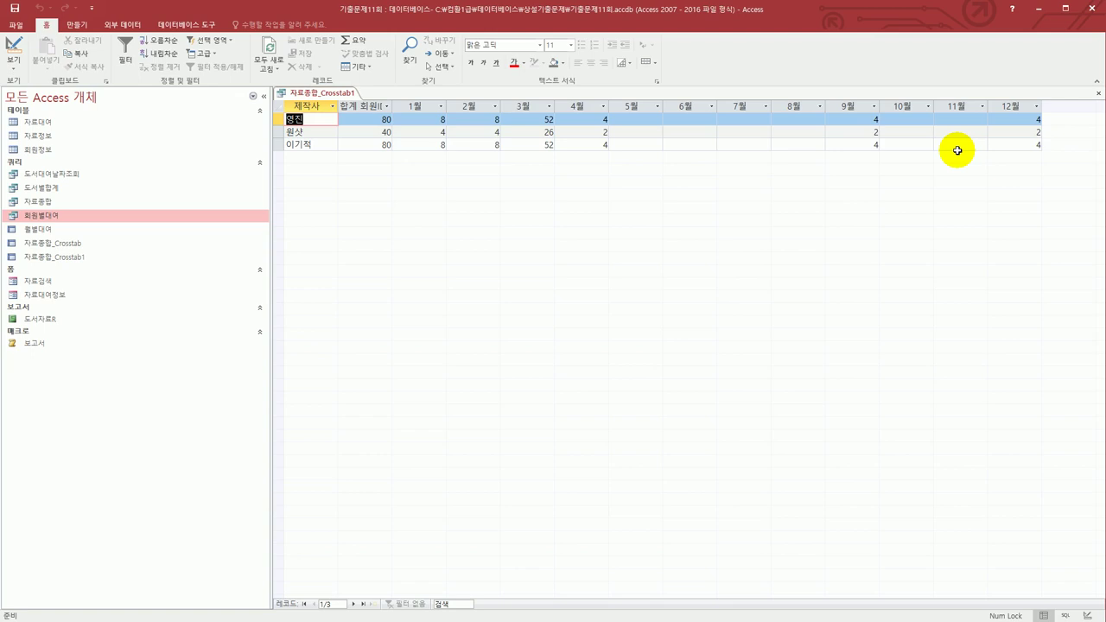
{"action": "left_click", "coordinate": [13, 50]}
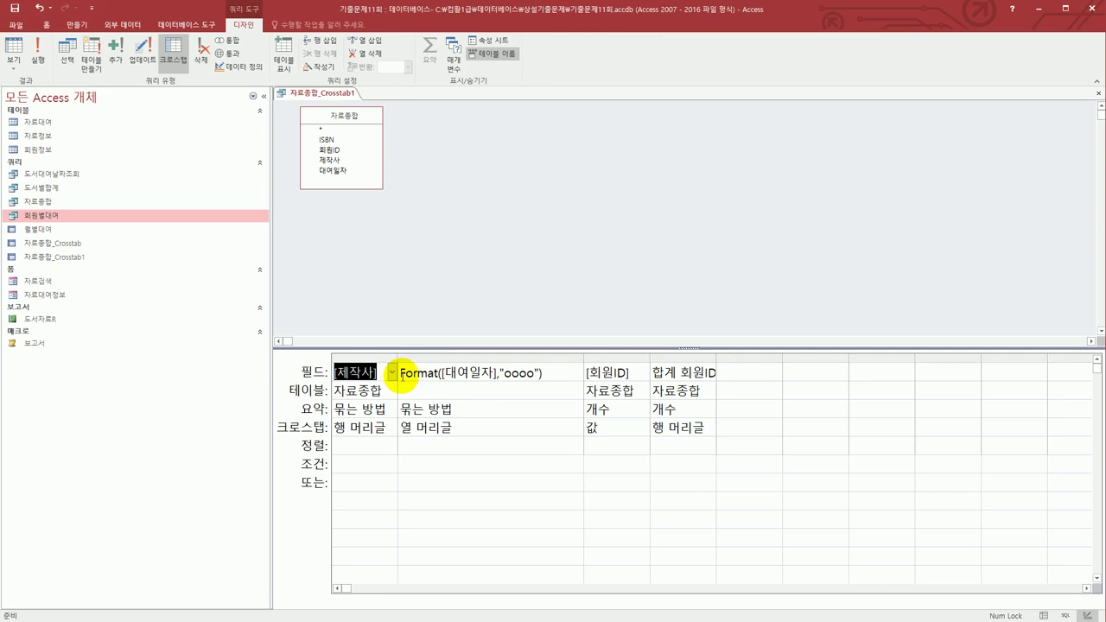
Replace the column heading's Format expression with Month([대여일자]) & "월", removing the leftover format argument.
{"action": "left_click_drag", "start_coordinate": [399, 373], "coordinate": [441, 373]}
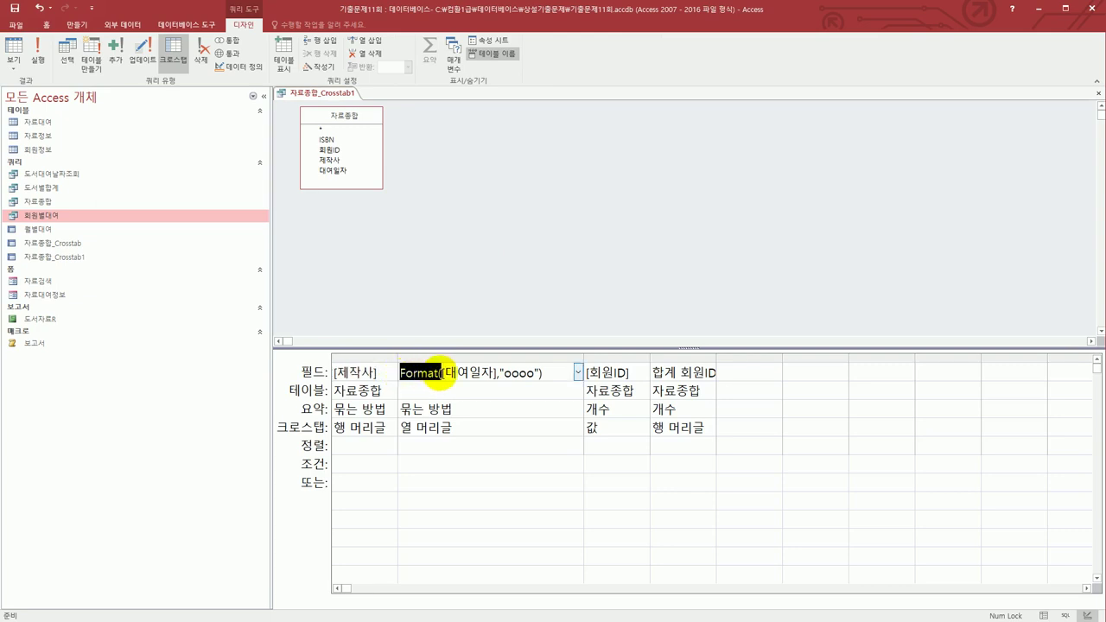
{"action": "type", "text": "ㅡ"}
{"action": "key", "text": "BackSpace"}
{"action": "type", "text": "motn"}
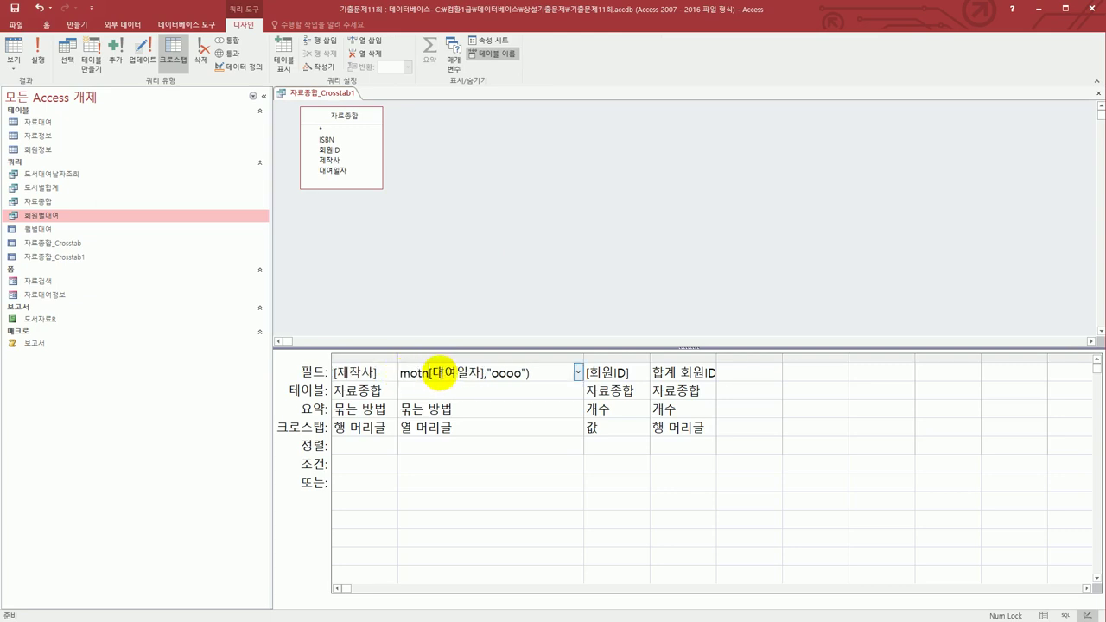
{"action": "key", "text": "BackSpace"}
{"action": "key", "text": "BackSpace"}
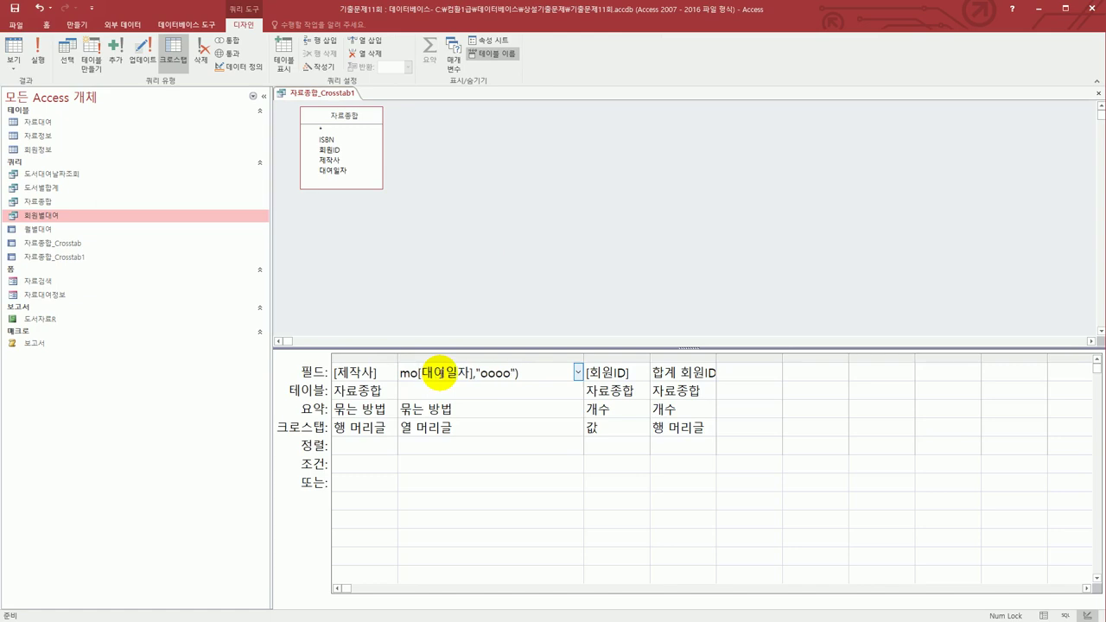
{"action": "type", "text": "nth([대여일자]"}
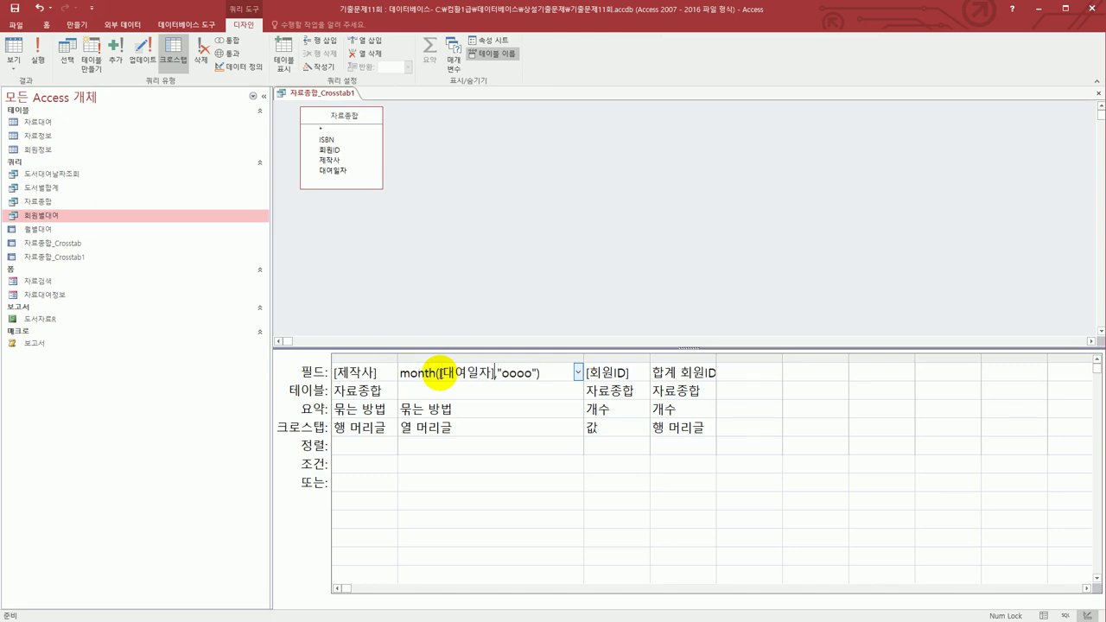
{"action": "type", "text": ")&\"dn"}
{"action": "key", "text": "BackSpace"}
{"action": "key", "text": "BackSpace"}
{"action": "type", "text": "월\""}
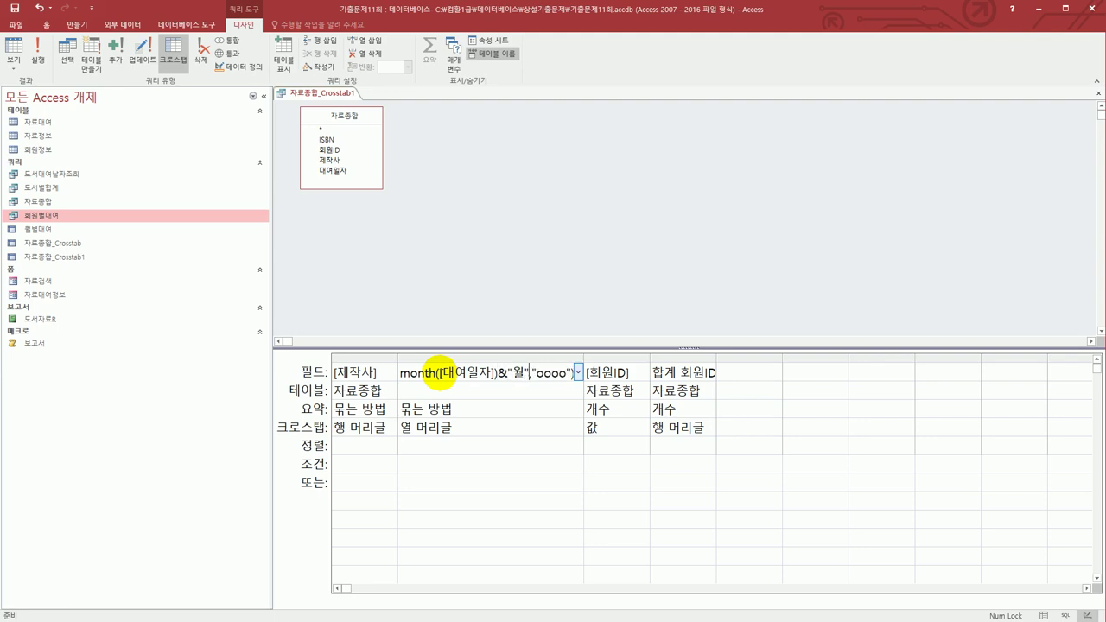
{"action": "type", "text": ")"}
{"action": "key", "text": "shift+End"}
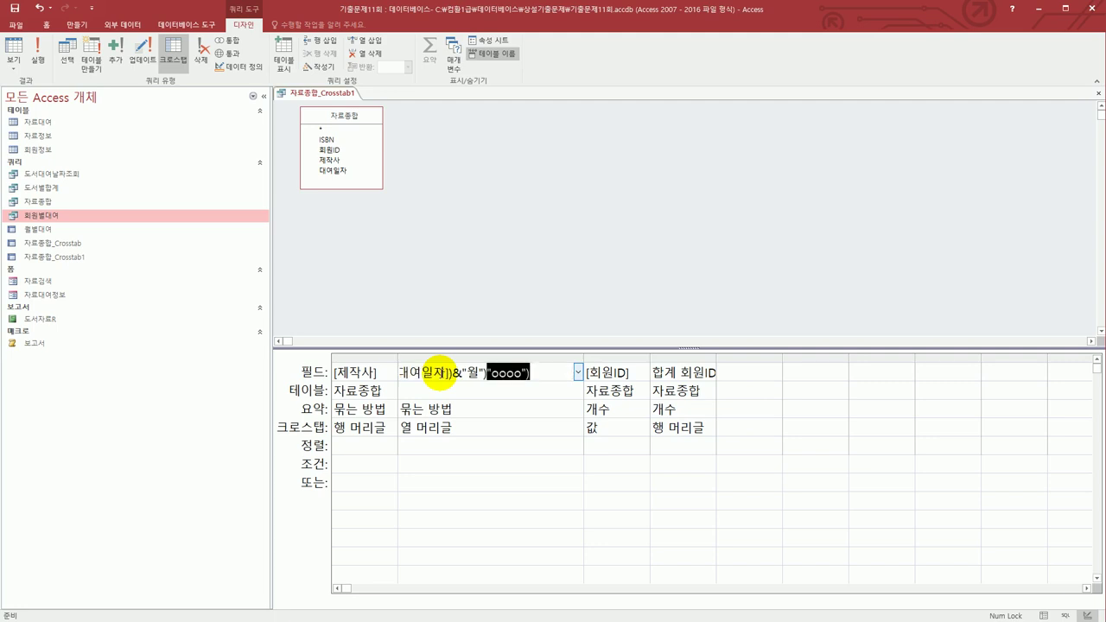
{"action": "key", "text": "Delete"}
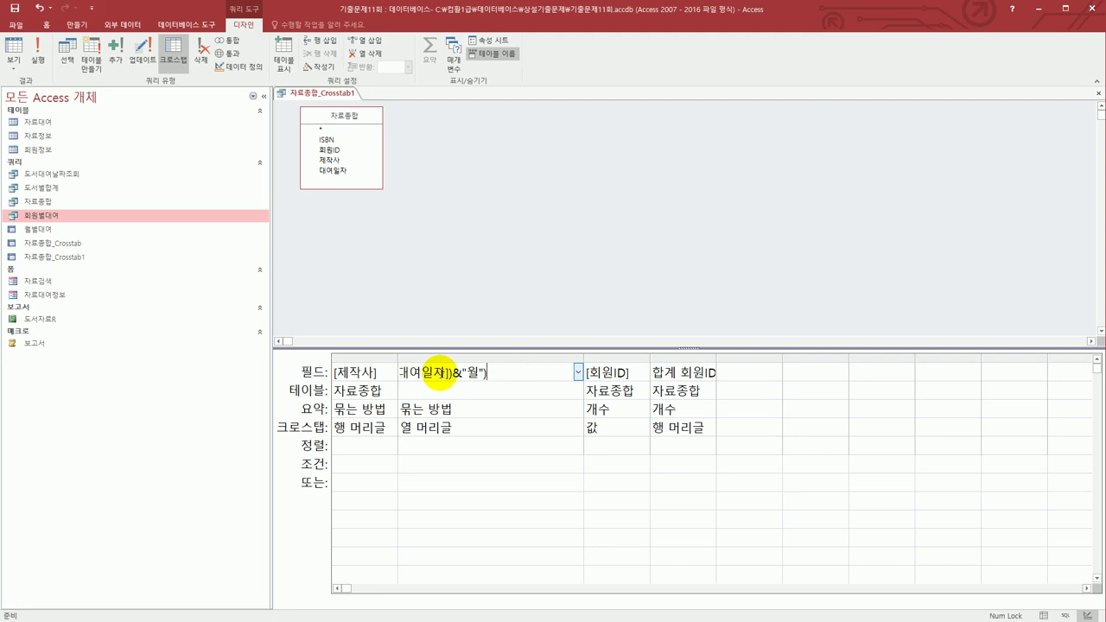
{"action": "left_click", "coordinate": [492, 442]}
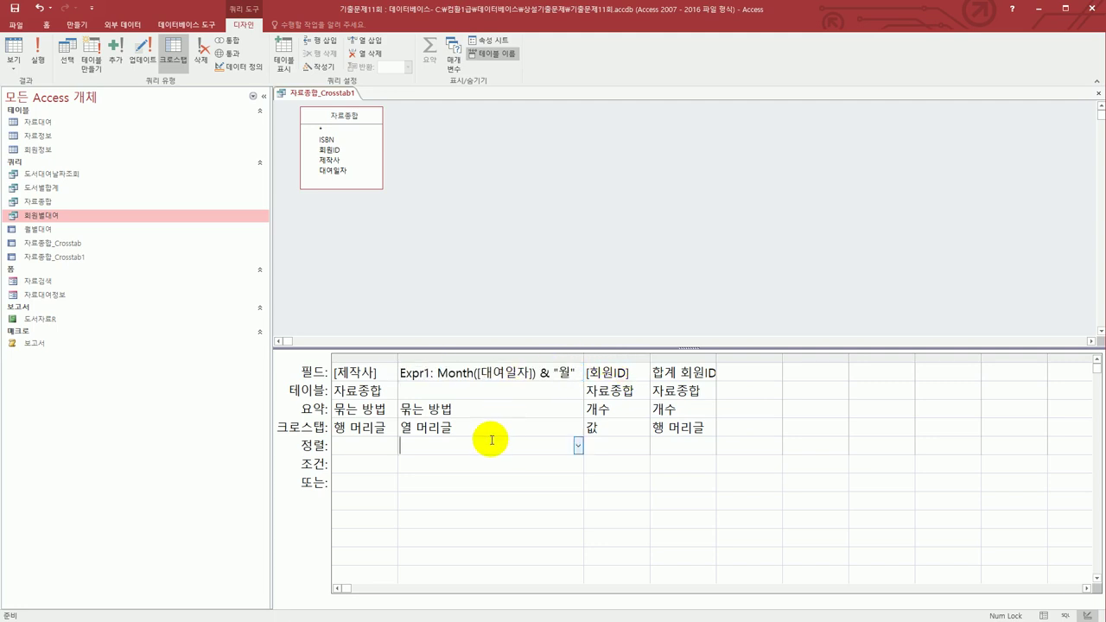
Preview the crosstab with the Month-based column headings, return to the design, and close the 자료종합_Crosstab1 query.
{"action": "left_click", "coordinate": [18, 52]}
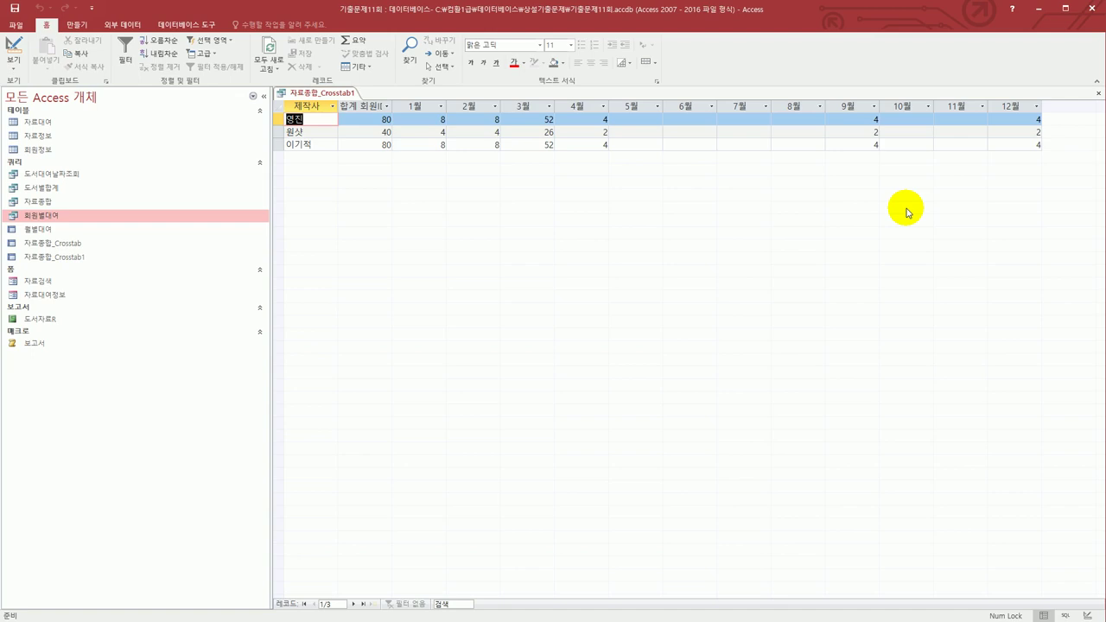
{"action": "left_click", "coordinate": [14, 45]}
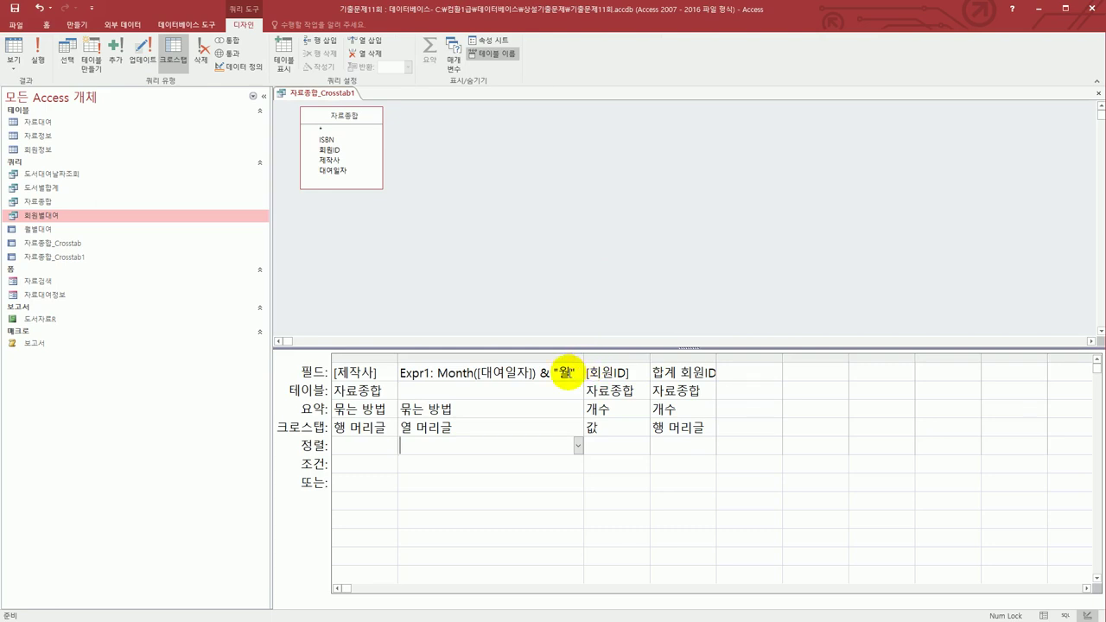
{"action": "left_click", "coordinate": [1097, 93]}
{"action": "left_click", "coordinate": [713, 458]}
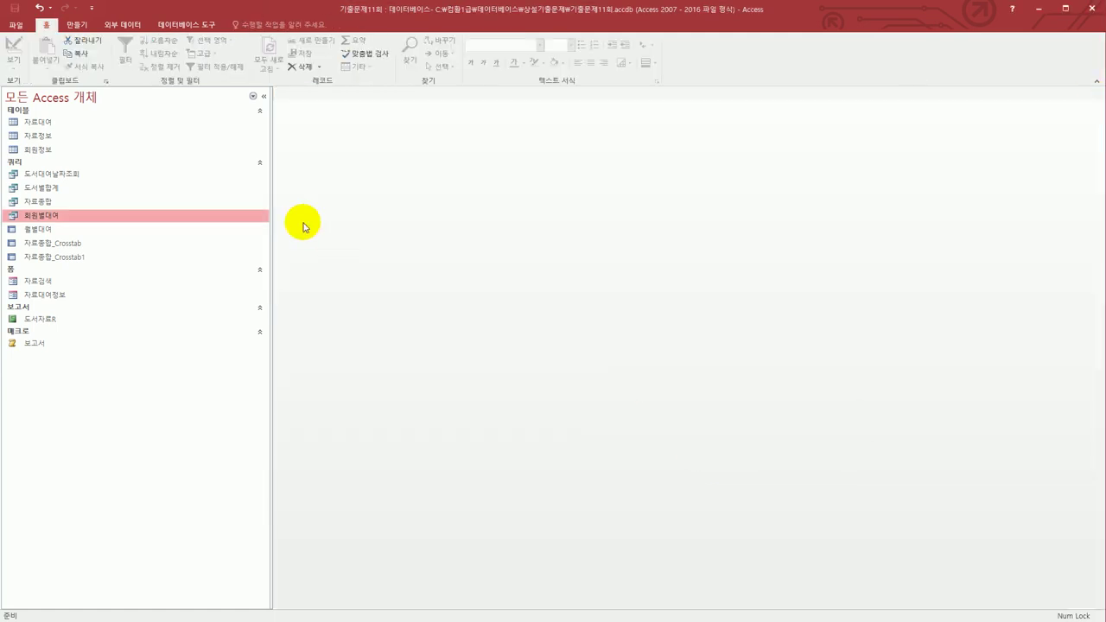
{"action": "left_click", "coordinate": [77, 25]}
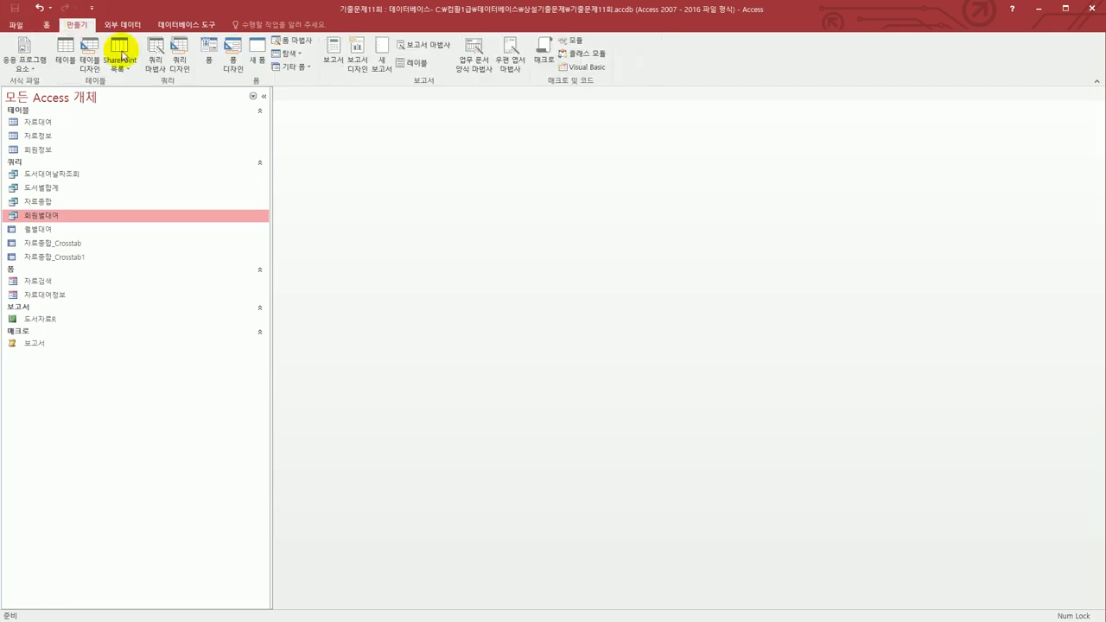
{"action": "left_click", "coordinate": [180, 64]}
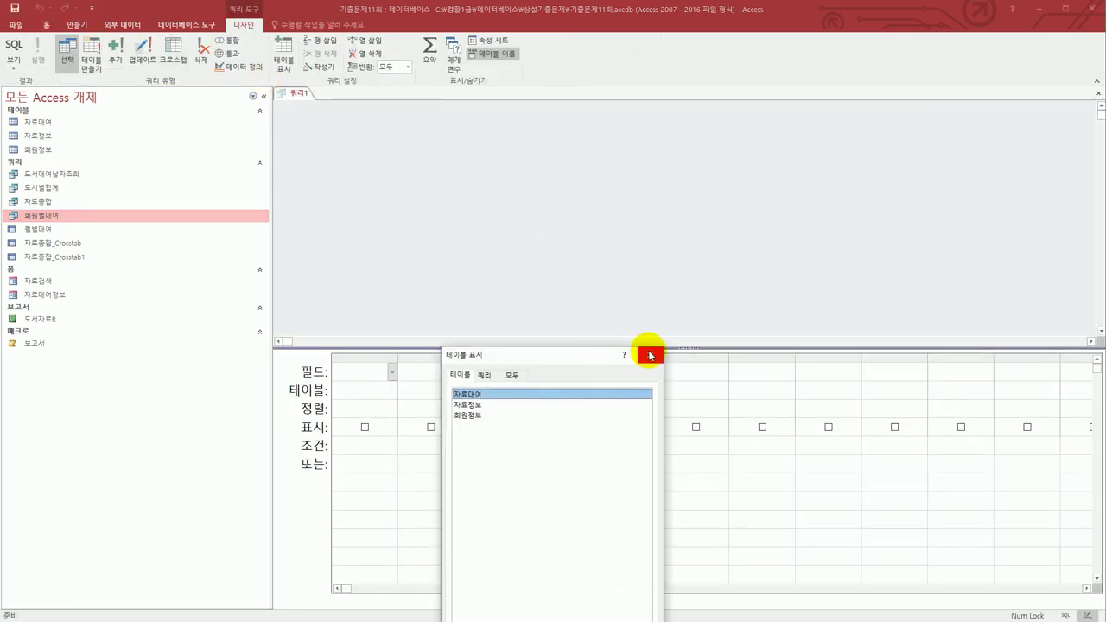
{"action": "left_click", "coordinate": [650, 354]}
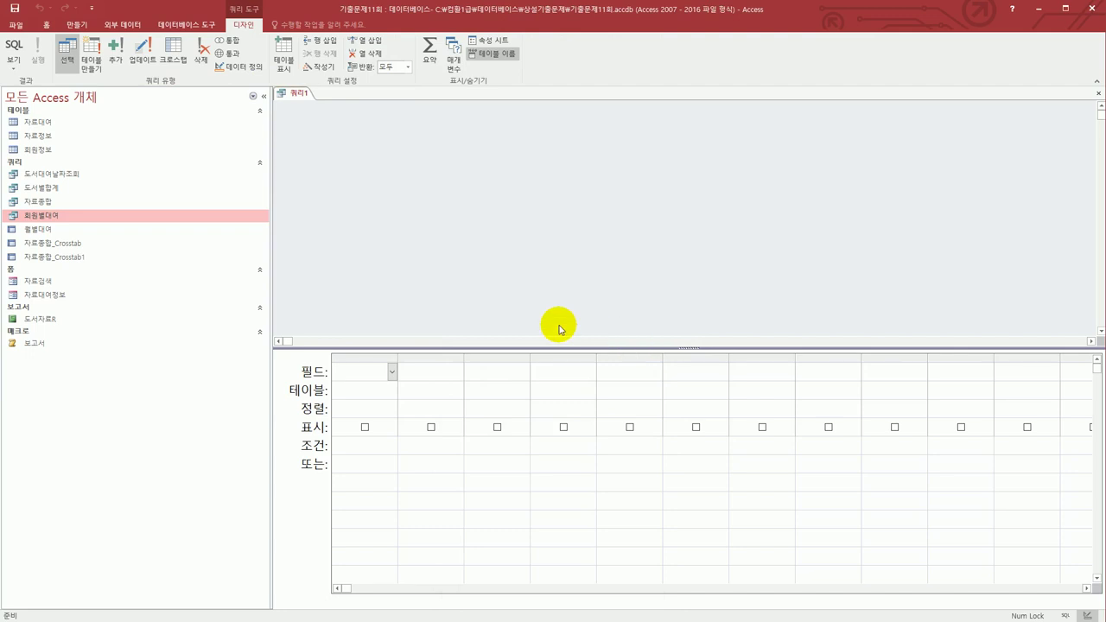
{"action": "left_click", "coordinate": [1099, 93]}
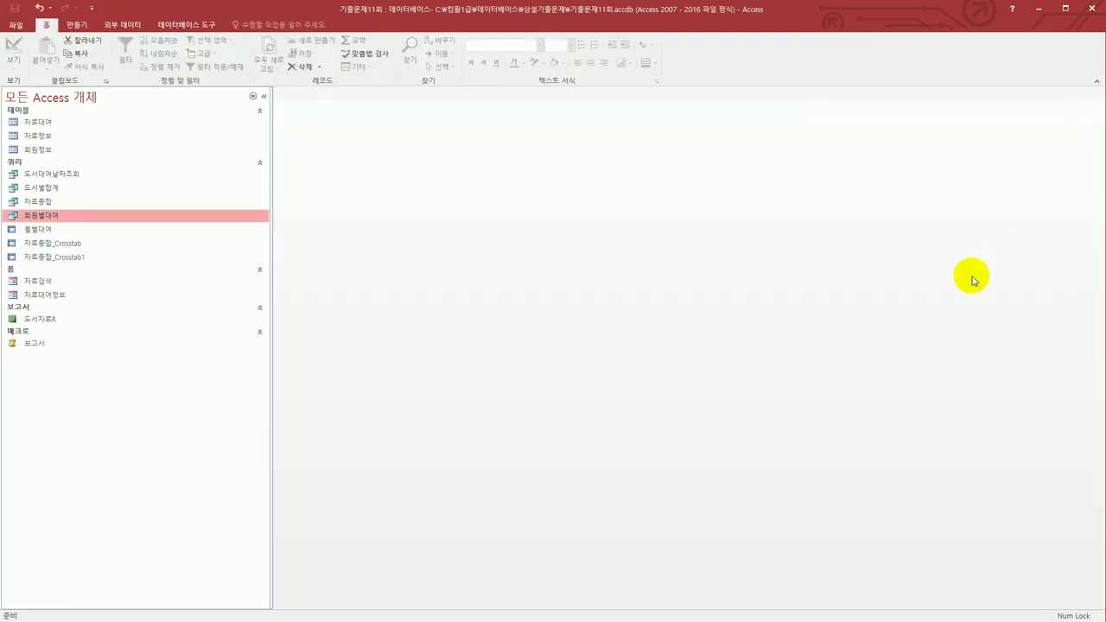